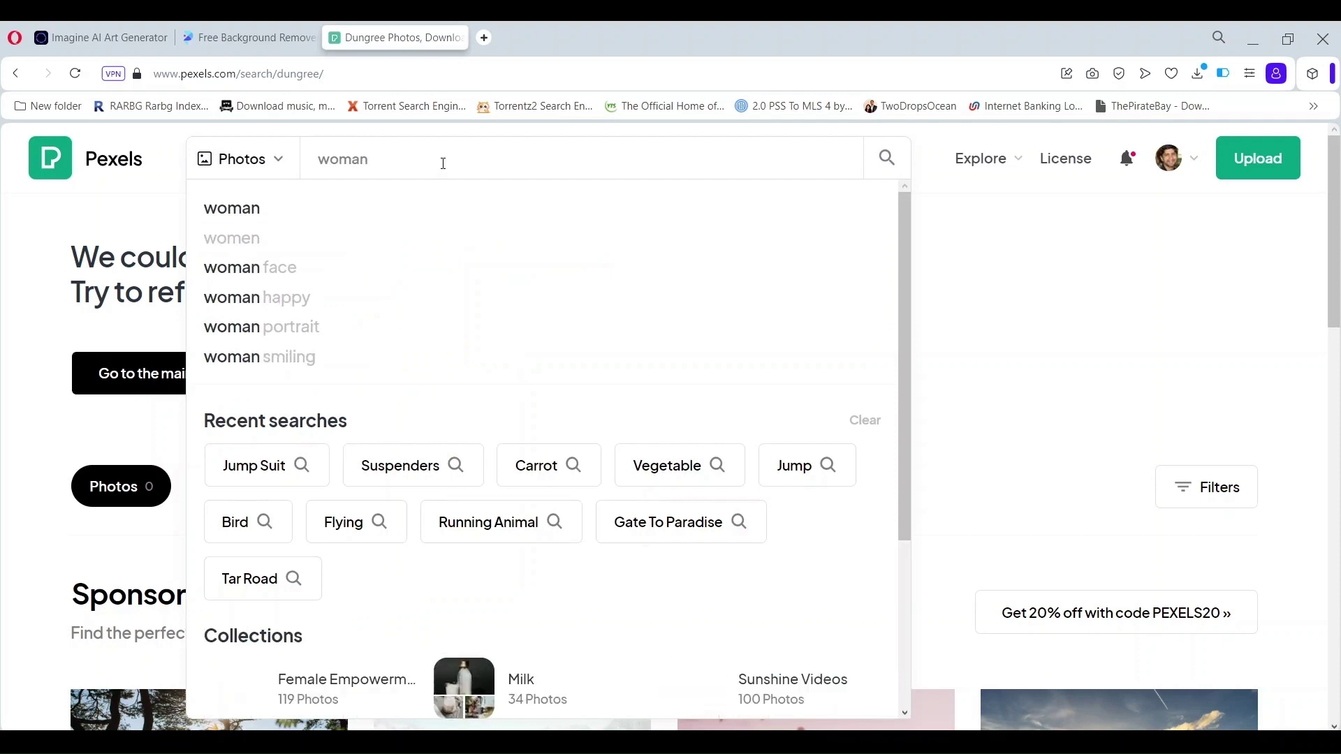
# - Search the stock photos for "woman with headress" and browse the results for a woman in denim overalls
pyautogui.write(' with')
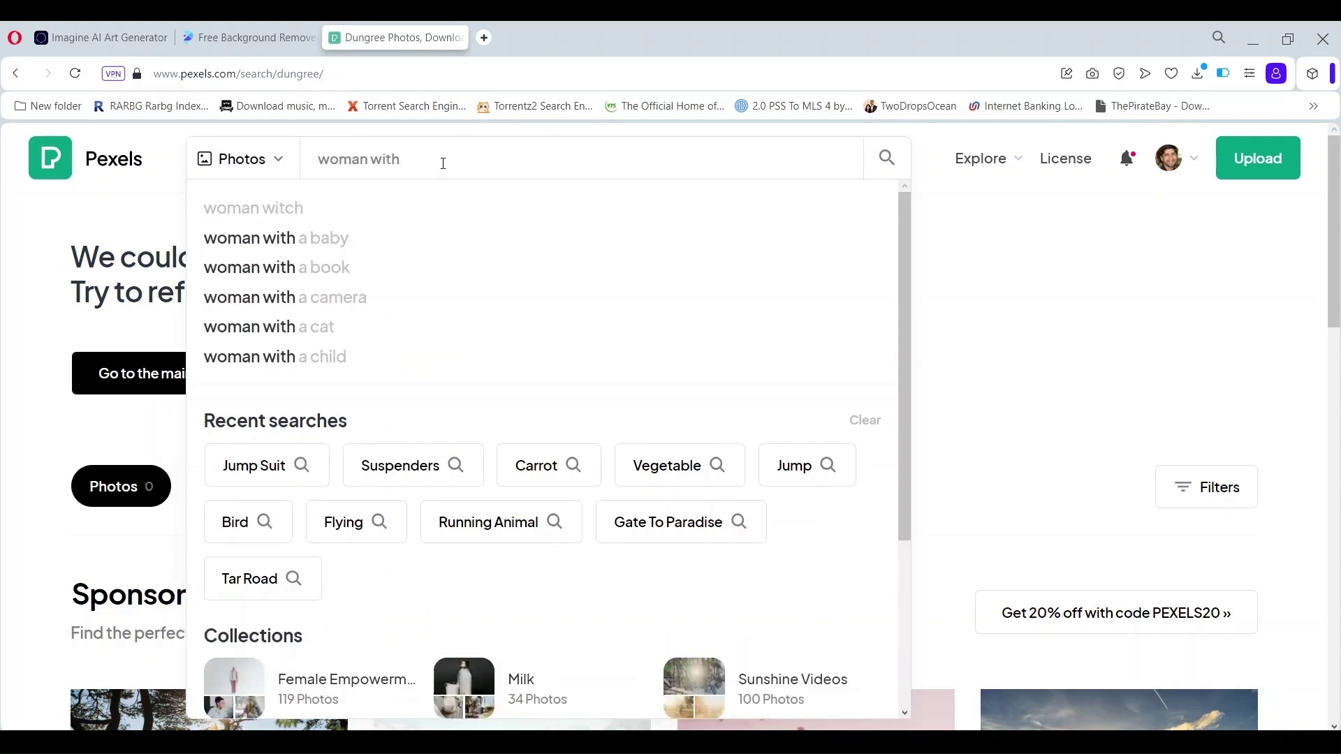
pyautogui.write(' headress')
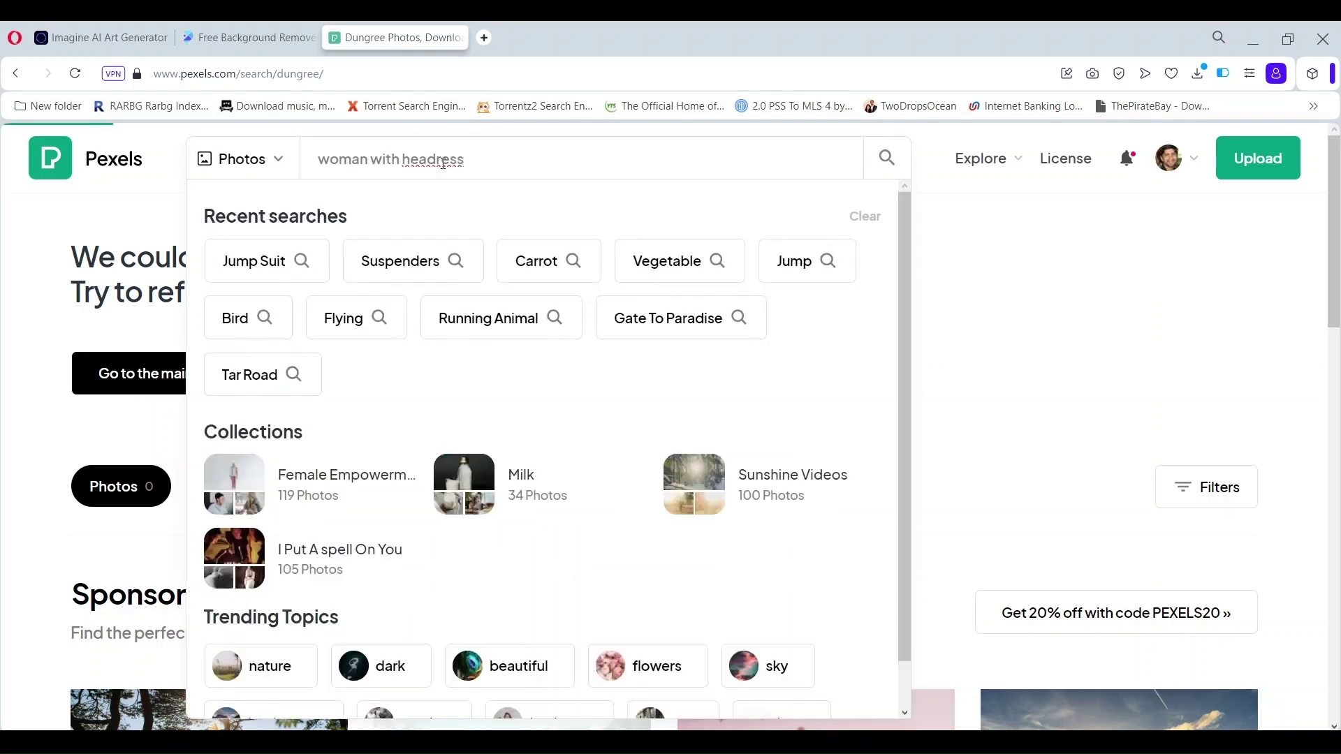
pyautogui.press('Return')
pyautogui.scroll(-3, 601, 392)
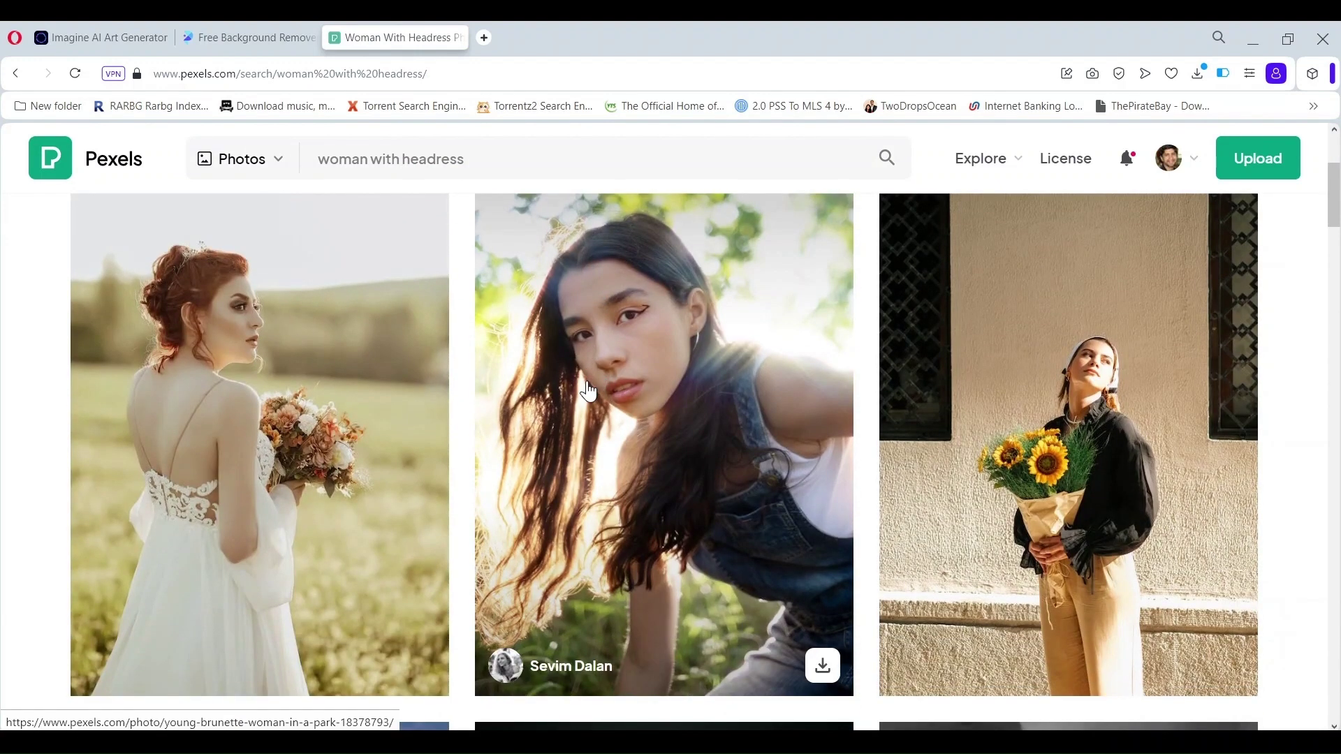
pyautogui.scroll(-5, 594, 395)
pyautogui.scroll(-8, 608, 407)
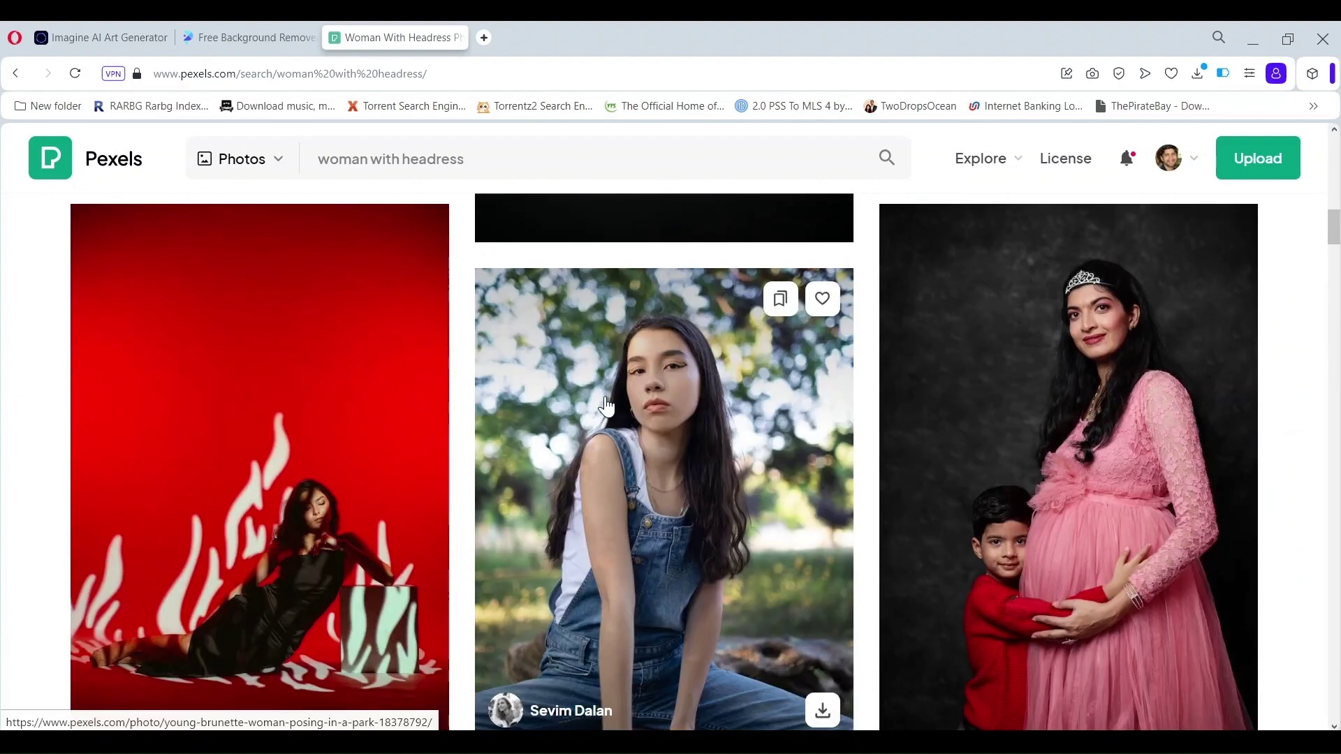
# - Download the photo of the brunette woman in denim overalls seated in a park at its original 4576×5720 size
pyautogui.click(613, 404)
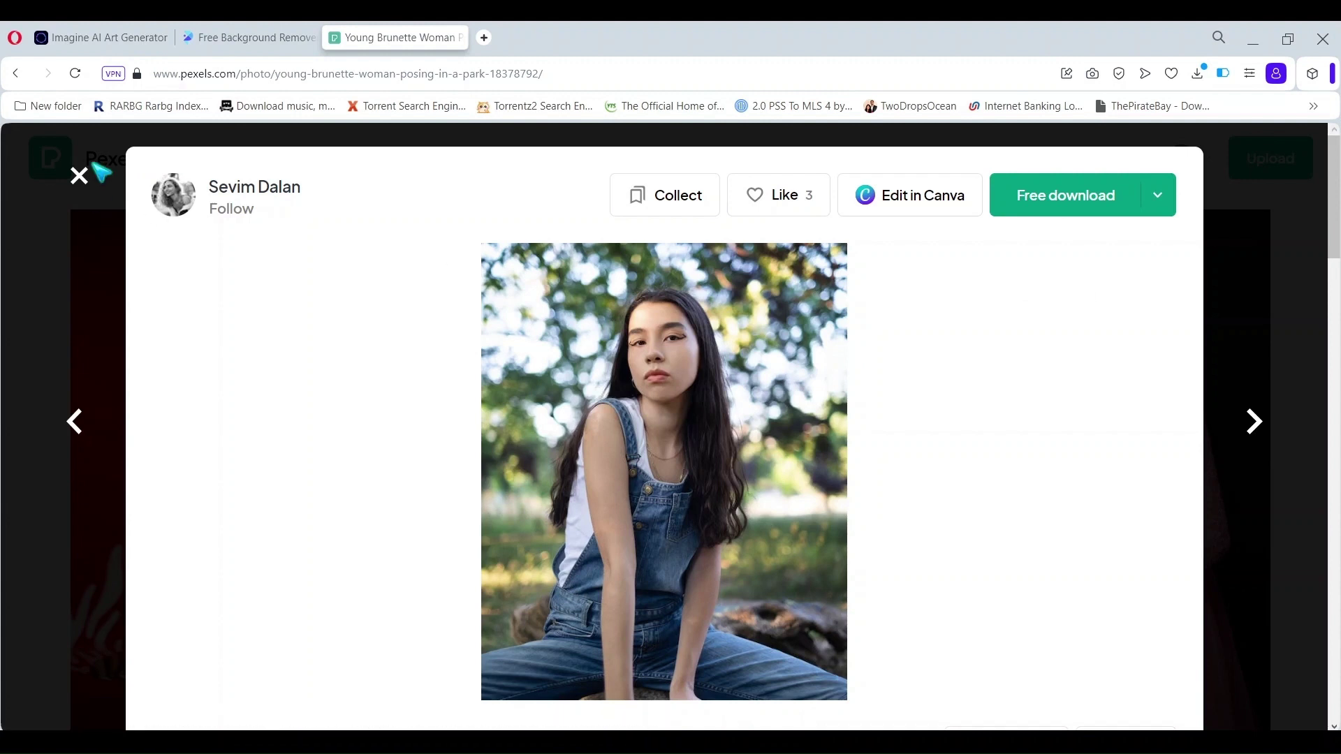
pyautogui.click(1156, 198)
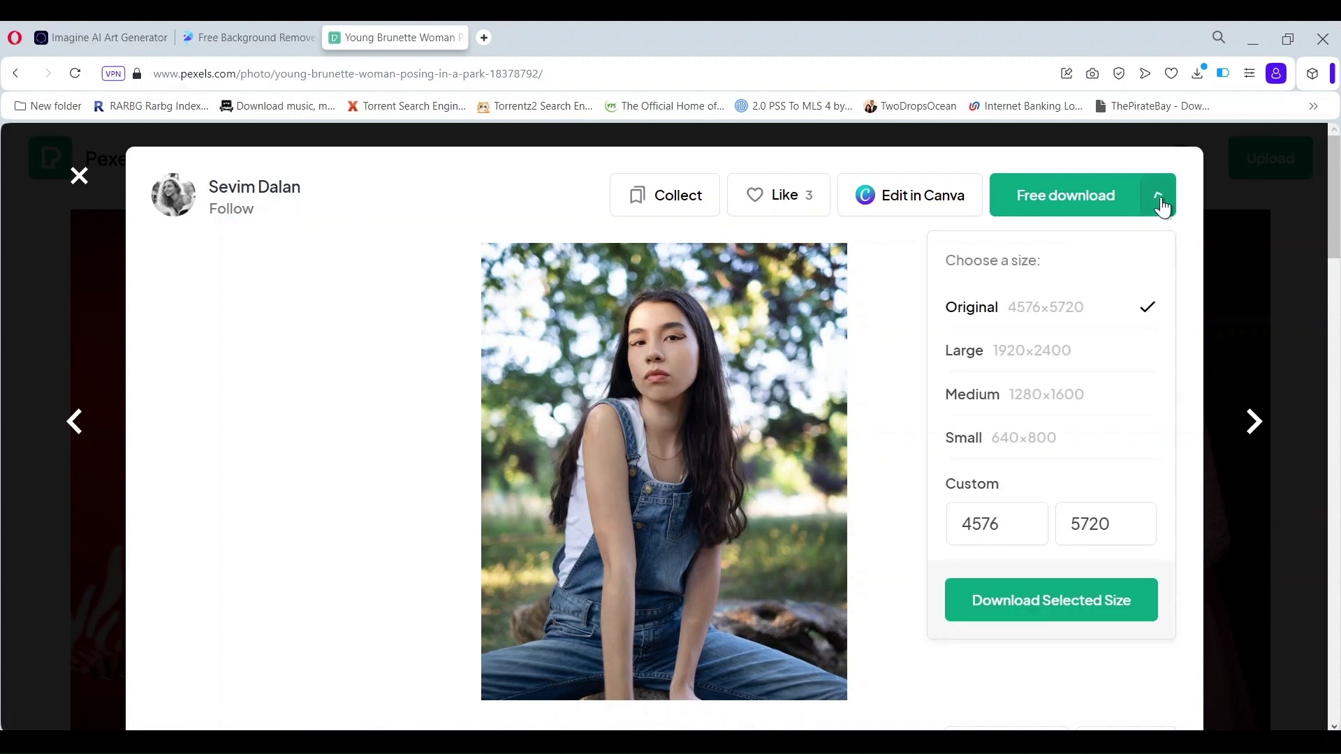
pyautogui.click(1079, 208)
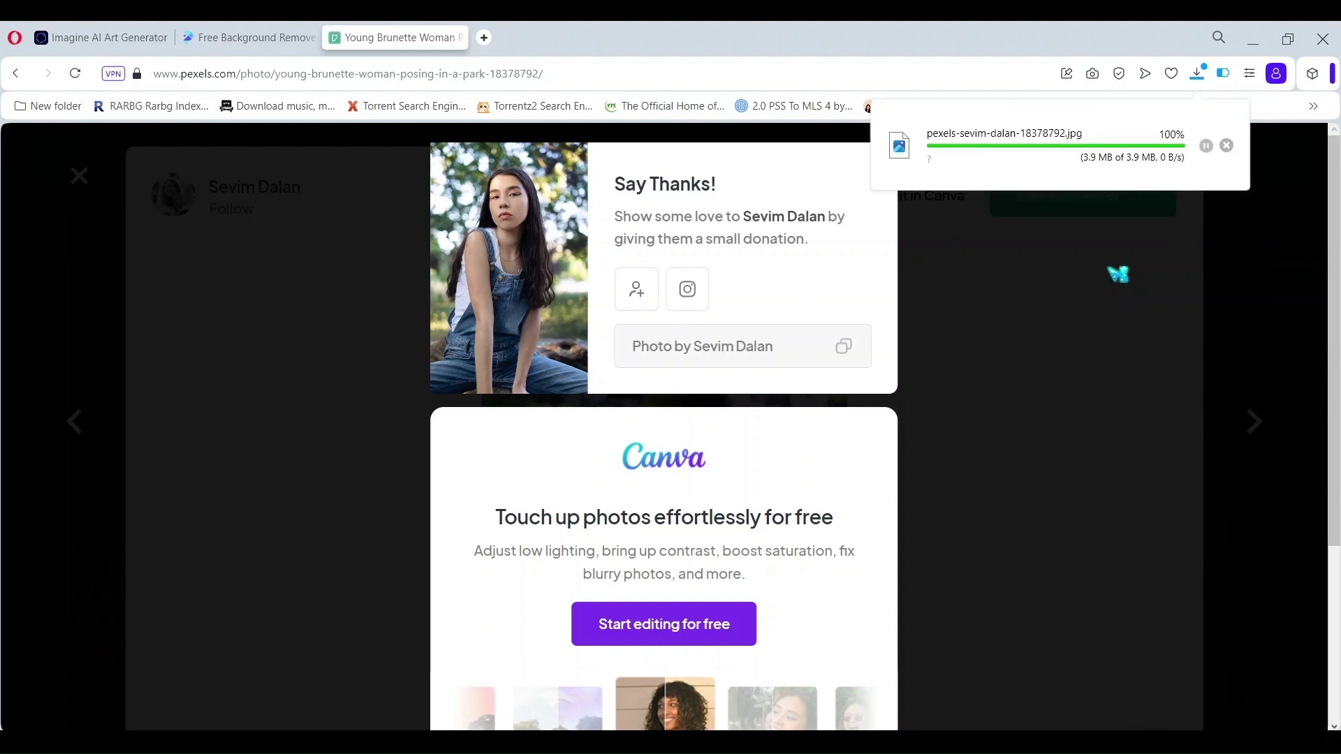
# - Return to the search results and download the close-up photo of the same woman leaning forward with backlit hair
pyautogui.click(15, 72)
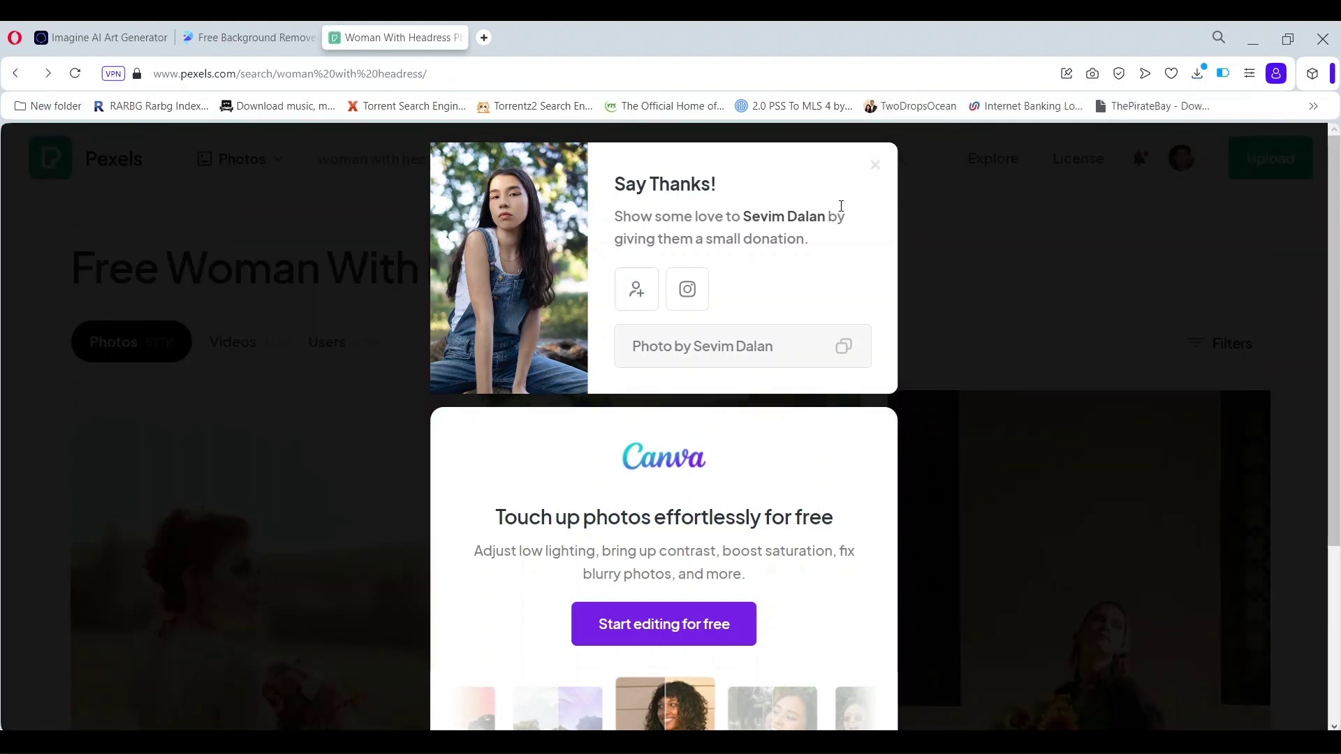
pyautogui.click(873, 181)
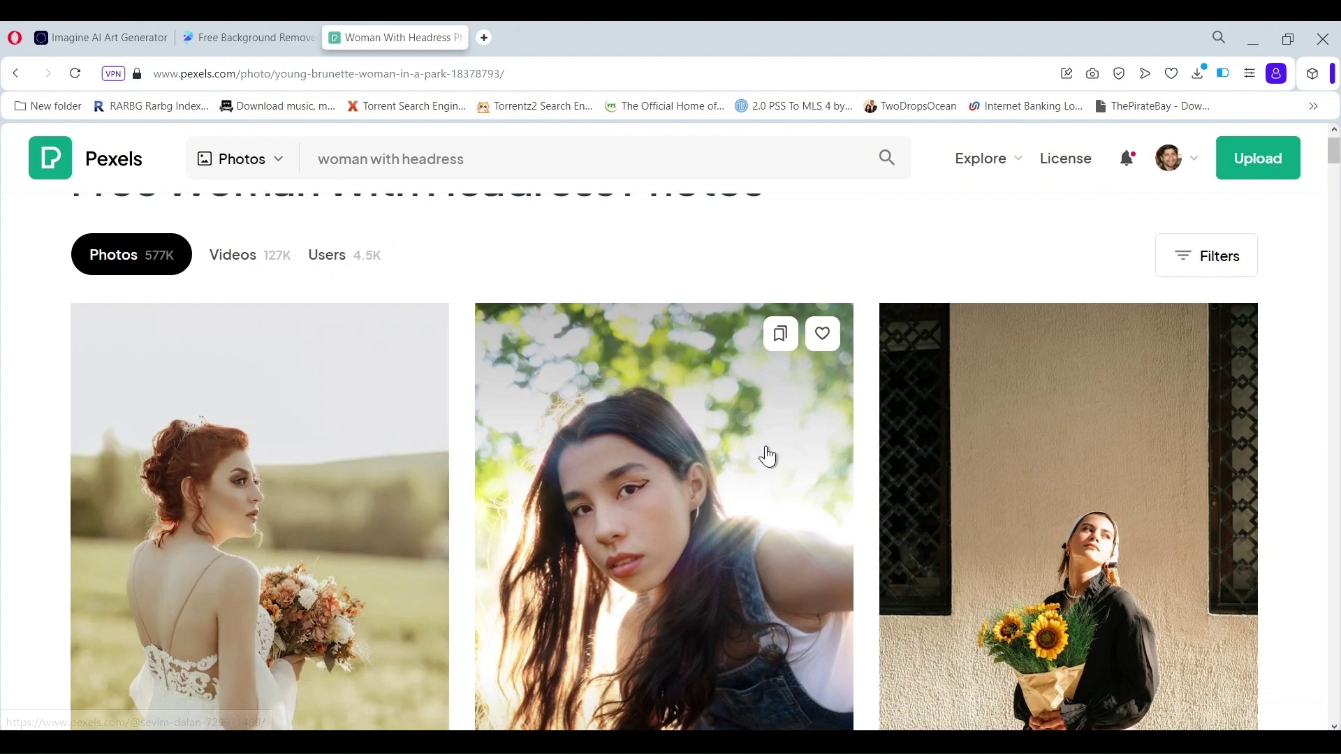
pyautogui.click(768, 457)
pyautogui.click(1071, 199)
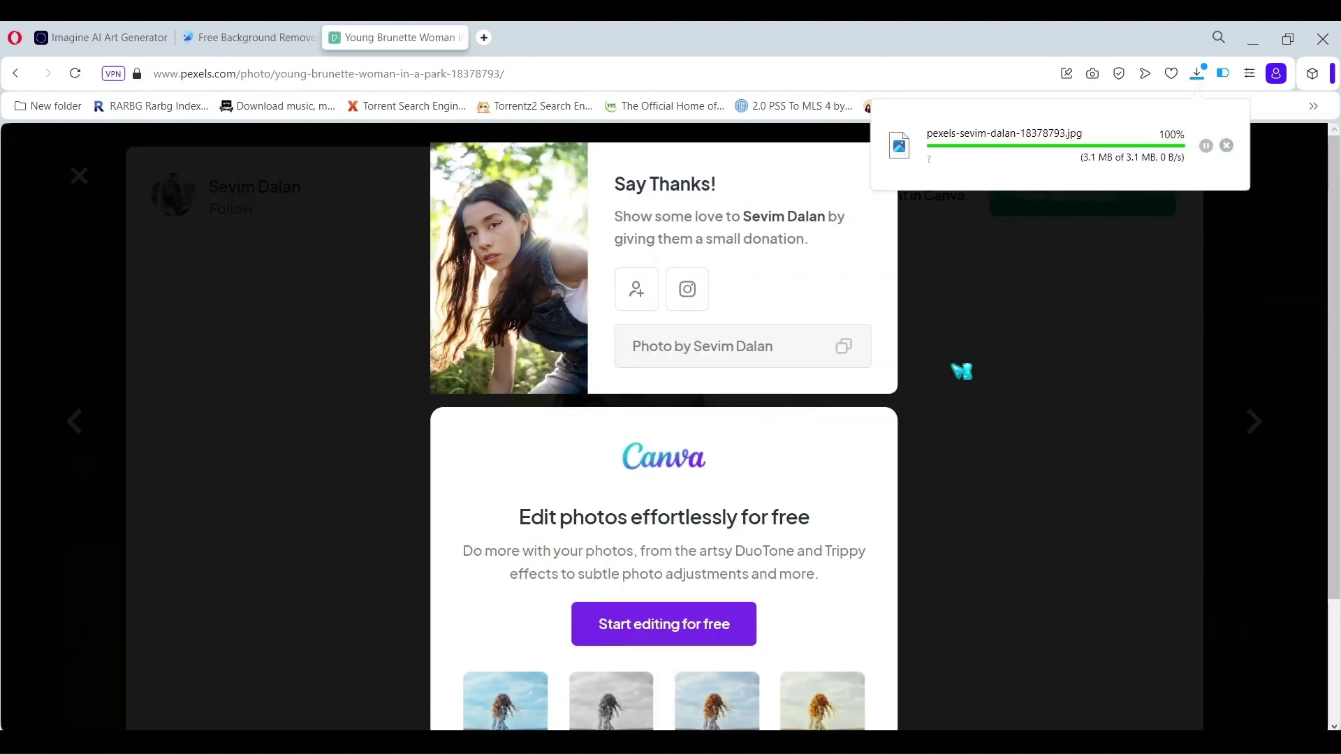
pyautogui.click(1257, 250)
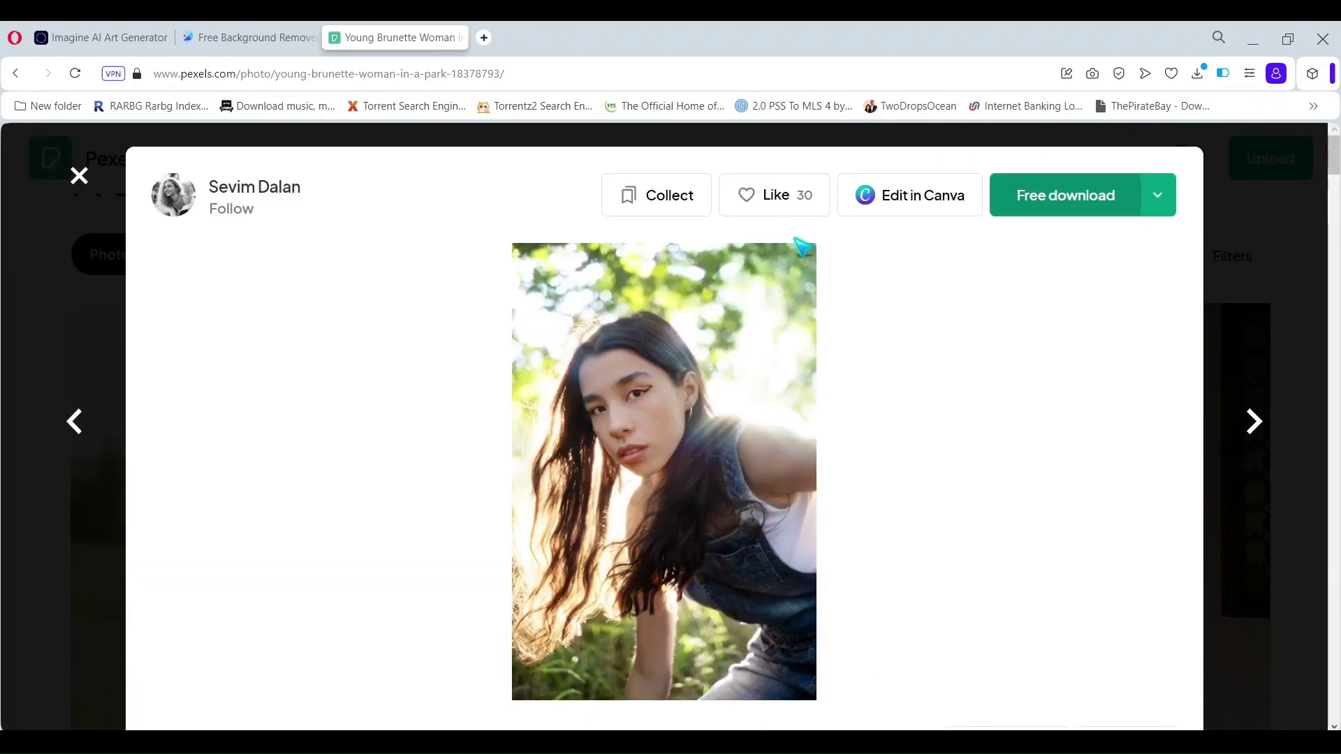
pyautogui.click(78, 175)
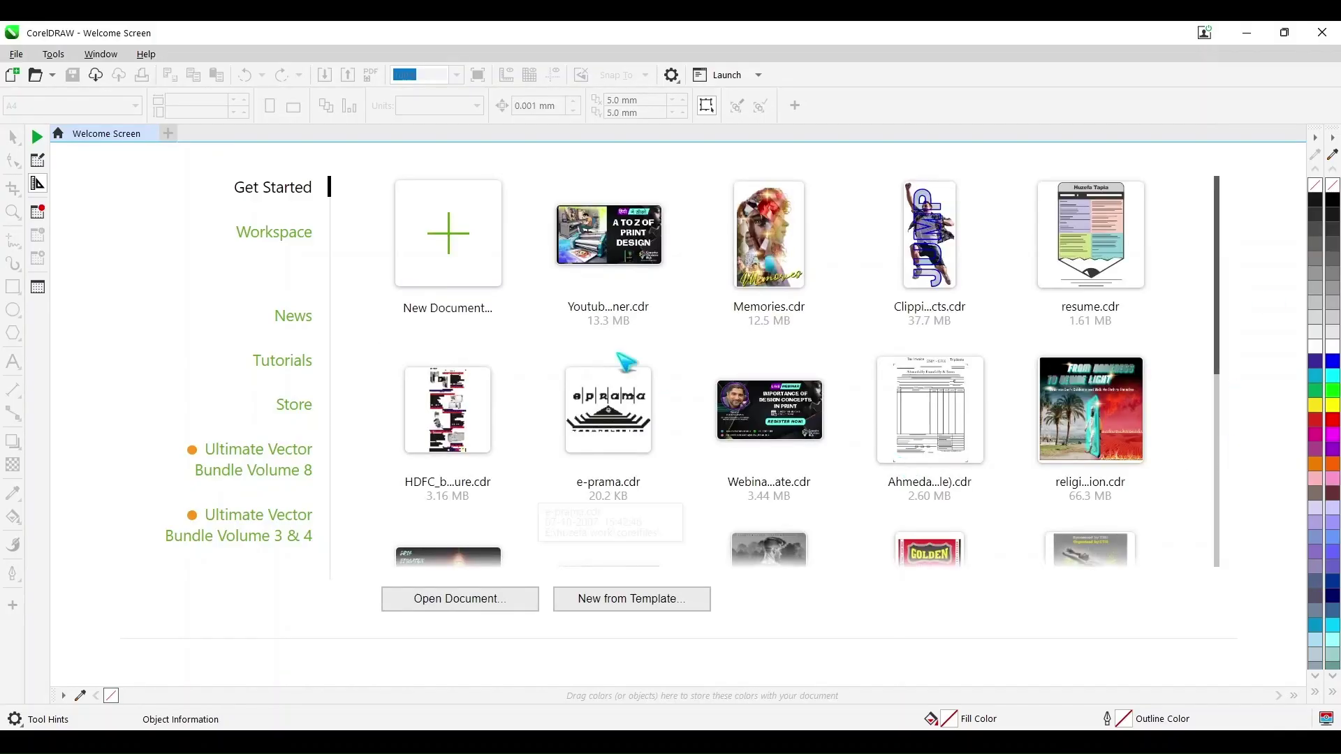
# - Switch to CorelDRAW and create a new A4 portrait document
pyautogui.click(468, 247)
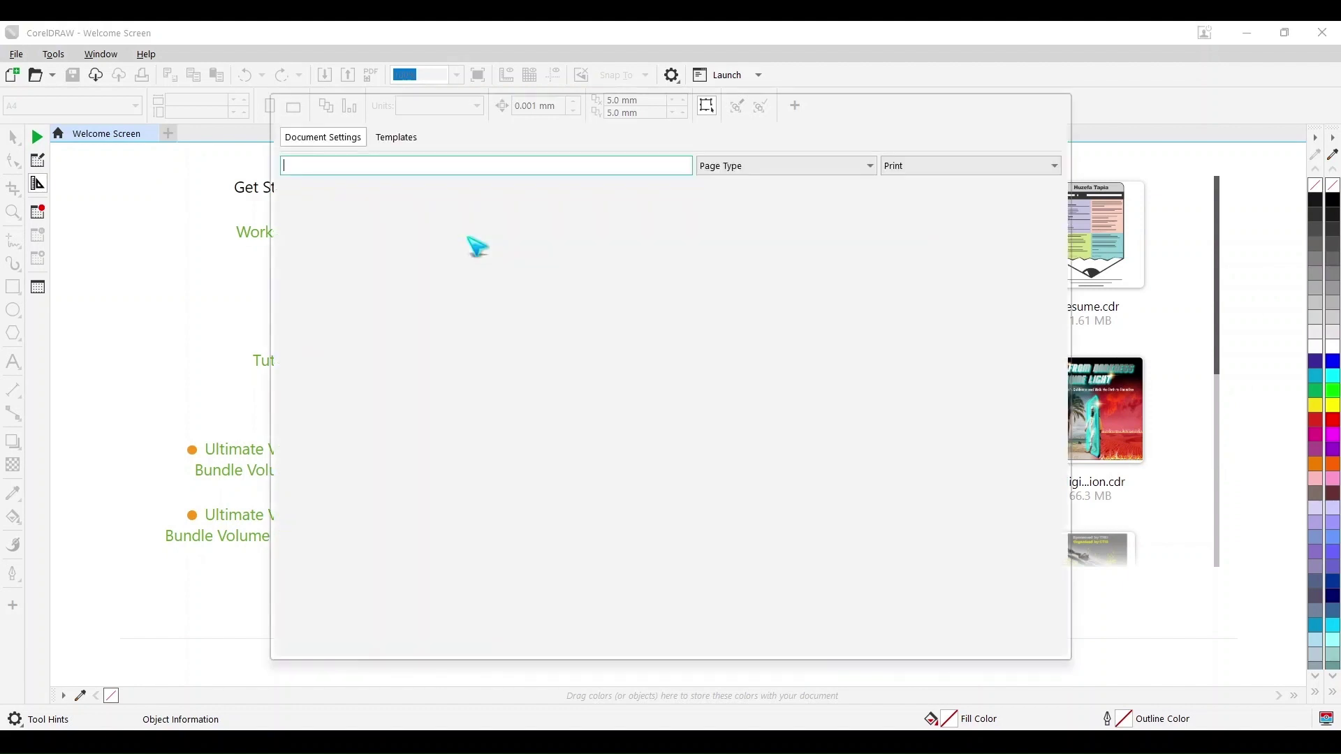
pyautogui.click(426, 236)
pyautogui.click(957, 641)
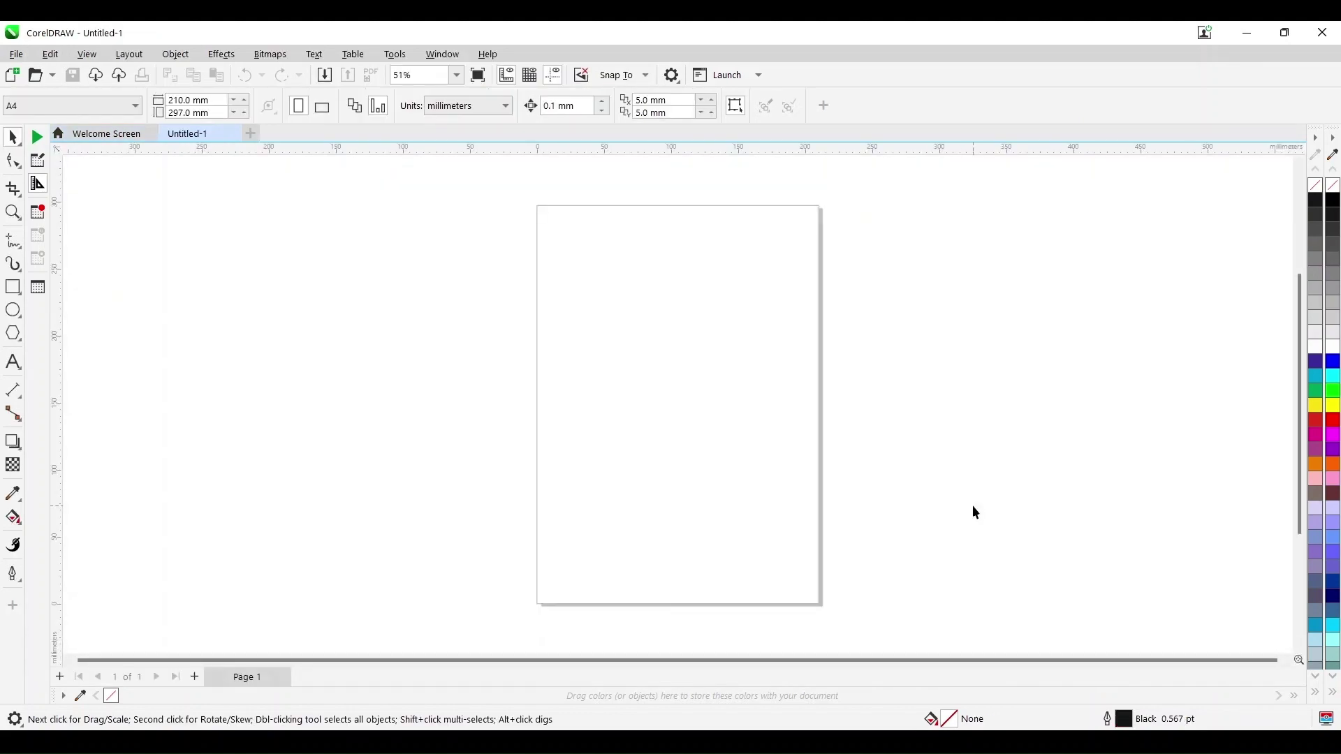
# - Place both downloaded photos of the woman from the file folder onto the new document
pyautogui.scroll(-2, 669, 462)
pyautogui.hotkey('alt', 'Tab')
pyautogui.click(373, 226)
pyautogui.keyDown('ctrl'); pyautogui.click(298, 220); pyautogui.keyUp('ctrl')
pyautogui.moveTo(381, 224); pyautogui.dragTo(752, 481)
pyautogui.scroll(-2, 752, 481)
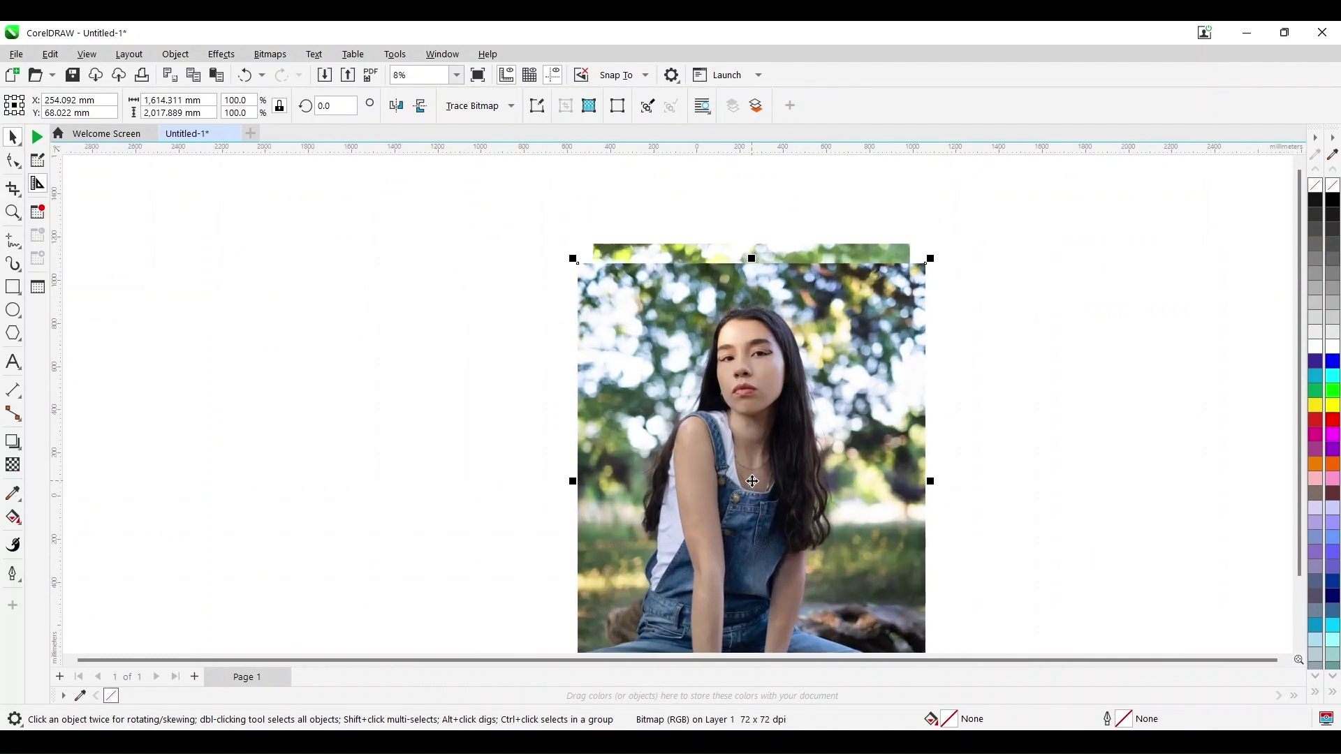
# - Separate the overlapping photos, moving the seated one to the left of the page and the close-up to the right
pyautogui.scroll(-1, 753, 481)
pyautogui.moveTo(753, 481); pyautogui.dragTo(482, 433)
pyautogui.moveTo(748, 460); pyautogui.dragTo(926, 364)
pyautogui.click(518, 401)
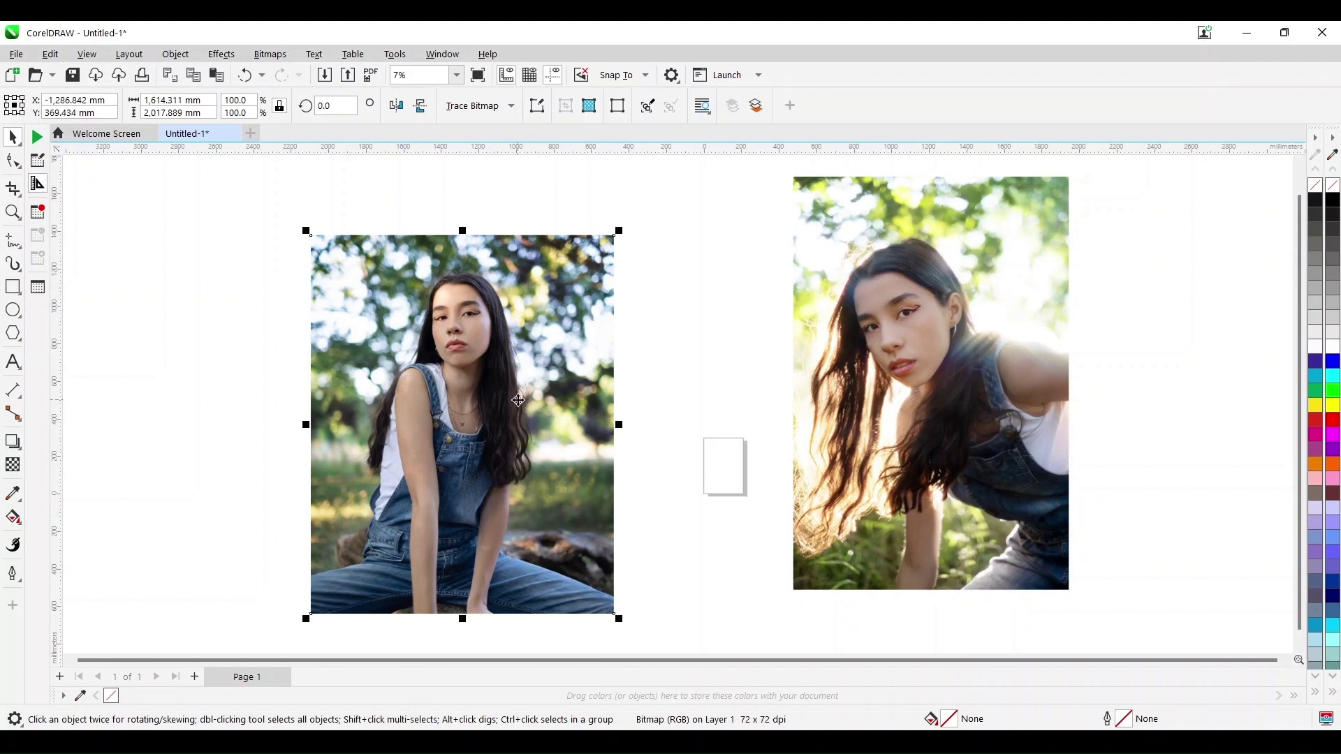
# - Scale the seated photo proportionally to about 267 × 333 mm and position it over the page
pyautogui.moveTo(623, 230); pyautogui.dragTo(551, 396)
pyautogui.moveTo(479, 430); pyautogui.dragTo(733, 466)
pyautogui.moveTo(745, 420); pyautogui.dragTo(740, 425)
pyautogui.moveTo(713, 463); pyautogui.dragTo(724, 463)
# - Shrink the close-up photo to match the seated photo's height and place it directly against its right edge
pyautogui.click(911, 404)
pyautogui.moveTo(1075, 172); pyautogui.dragTo(846, 512)
pyautogui.moveTo(833, 561); pyautogui.dragTo(783, 459)
pyautogui.moveTo(802, 412); pyautogui.dragTo(792, 427)
# - Open the seated photo for bitmap editing in Corel PHOTO-PAINT and maximize the editor
pyautogui.click(13, 212)
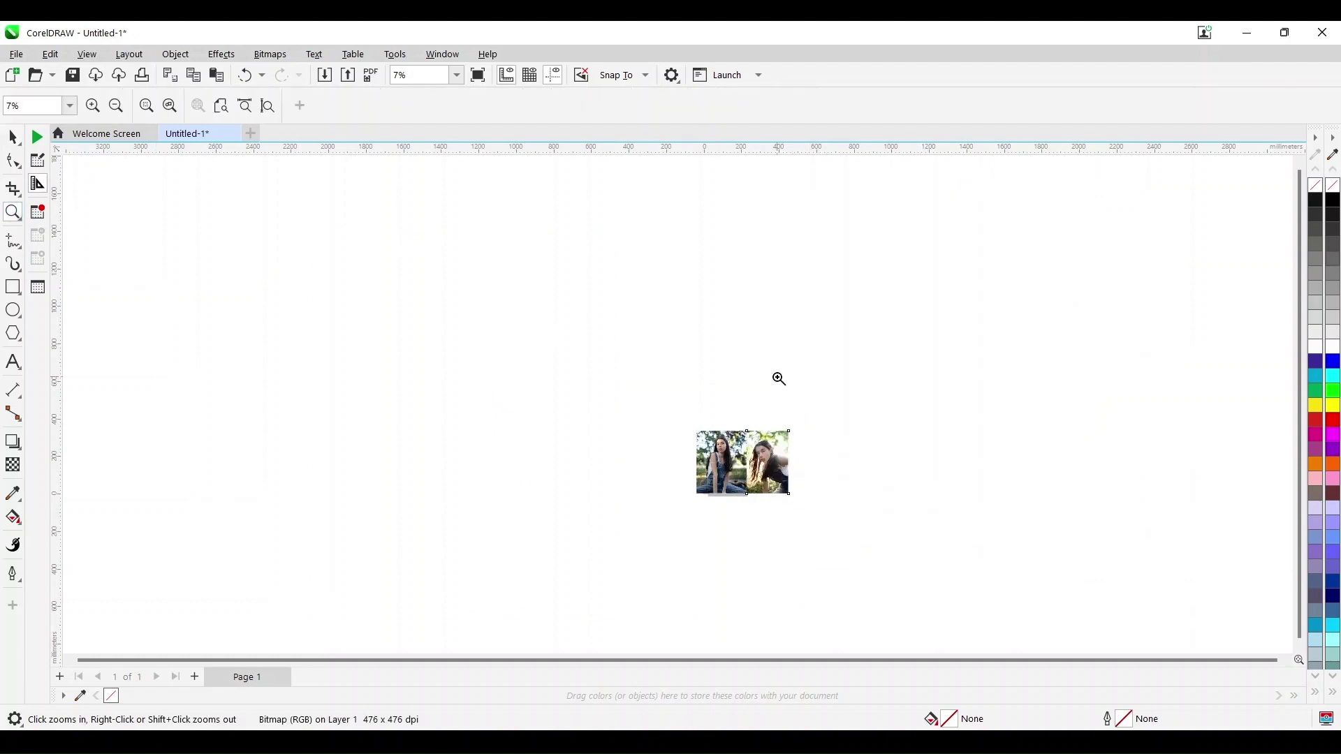
pyautogui.hotkey('shift', 'F2')
pyautogui.click(14, 137)
pyautogui.click(444, 339)
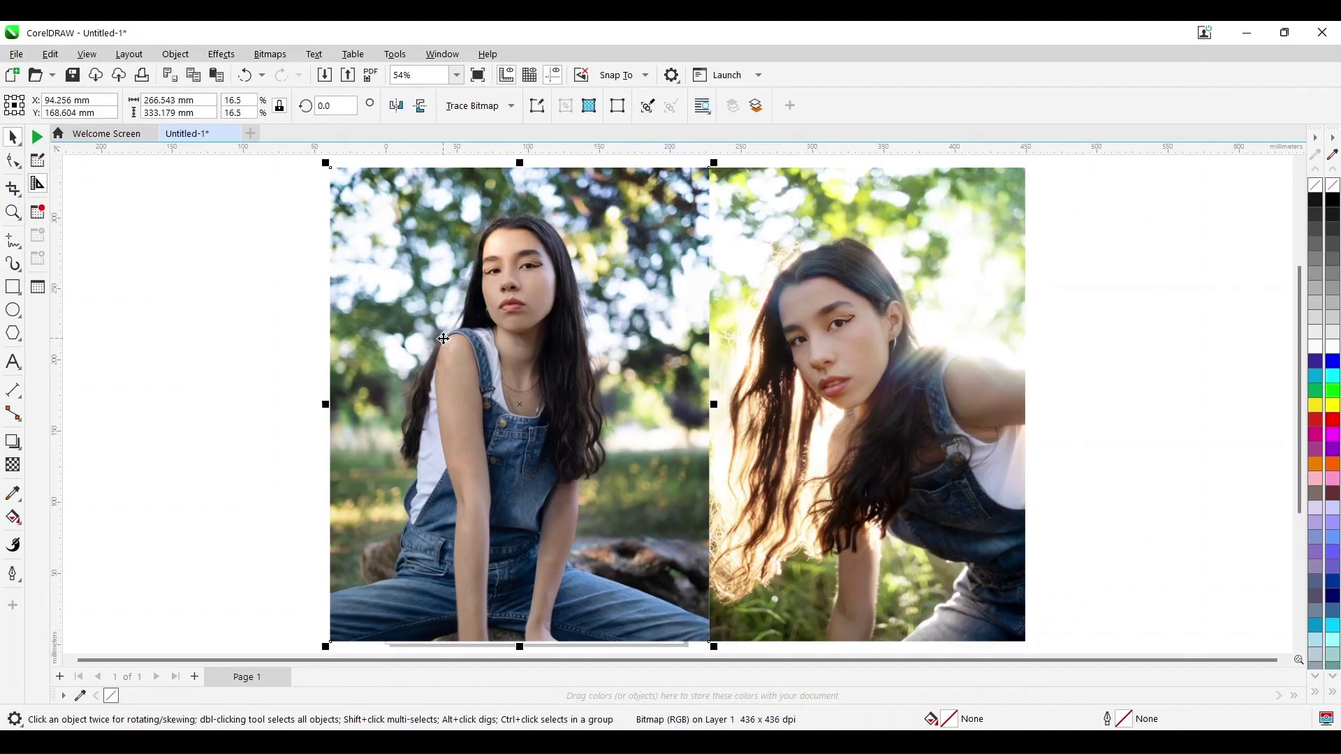
pyautogui.click(539, 106)
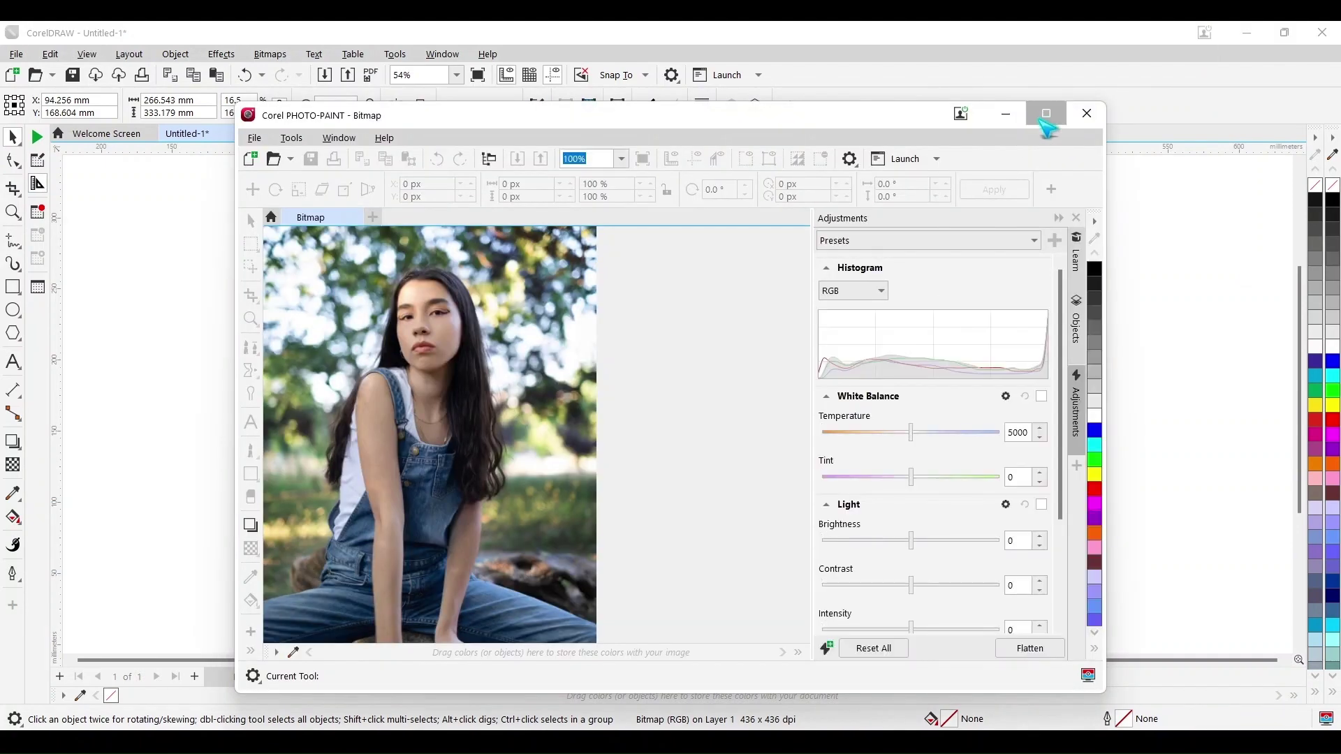
pyautogui.click(1045, 113)
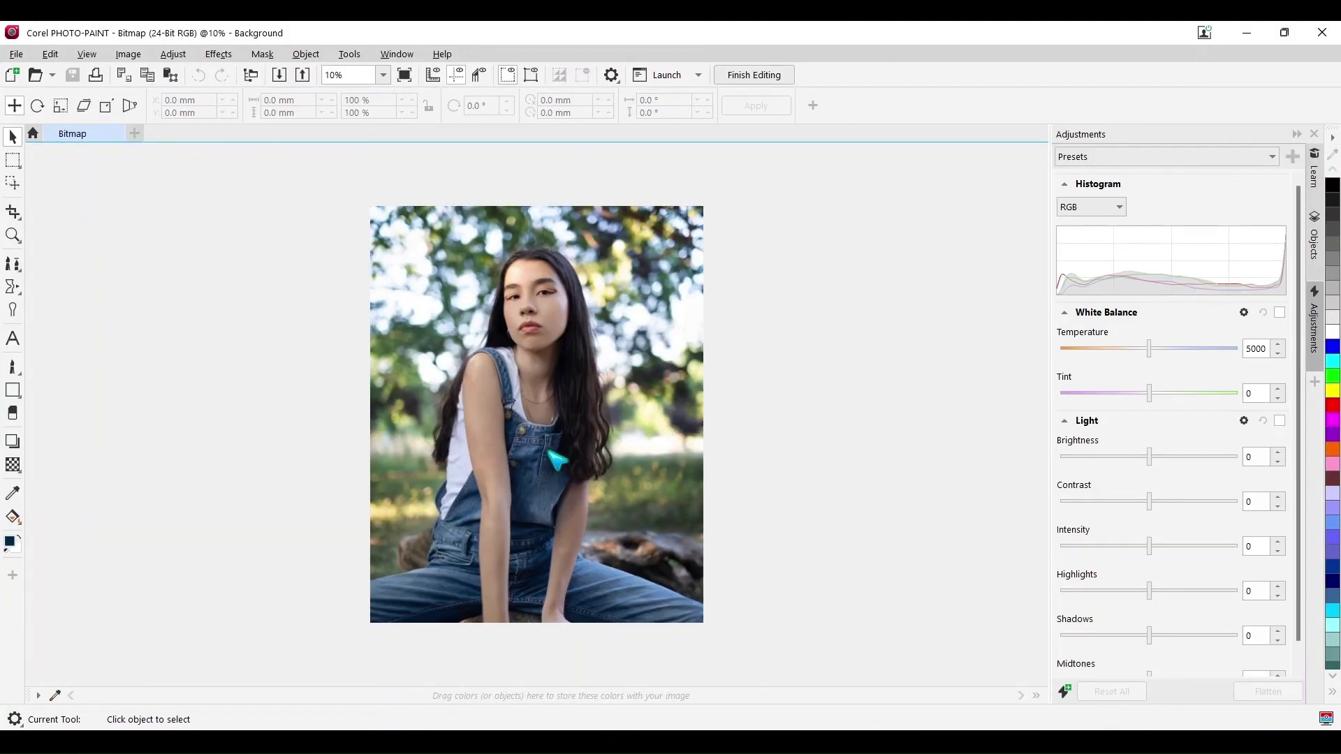
# - Open the seated photo in the Cutout Lab and enlarge its window to full screen
pyautogui.click(128, 55)
pyautogui.click(363, 264)
pyautogui.click(970, 115)
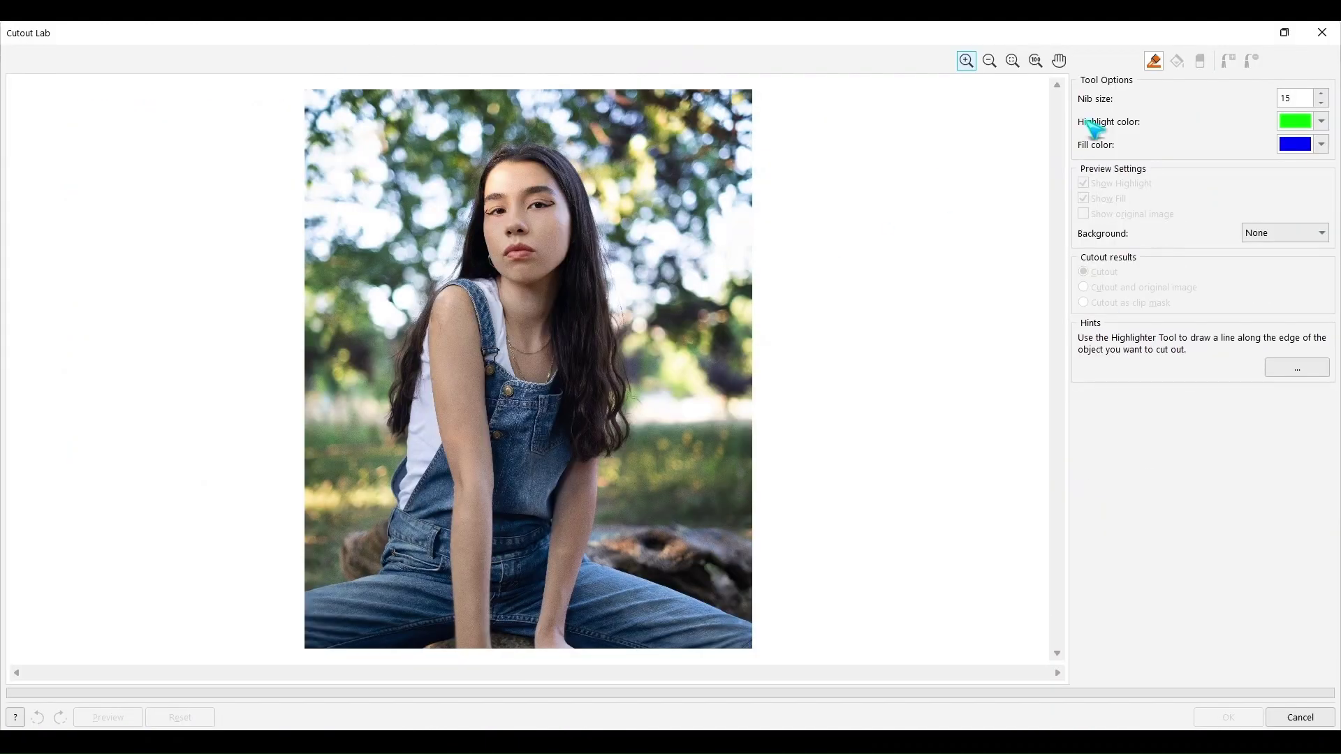
# - Trace the seated woman's outline with the Highlighter, including the gap between her jeans and arm along the lower edge
pyautogui.scroll(3, 335, 579)
pyautogui.scroll(-1, 336, 579)
pyautogui.scroll(2, 304, 655)
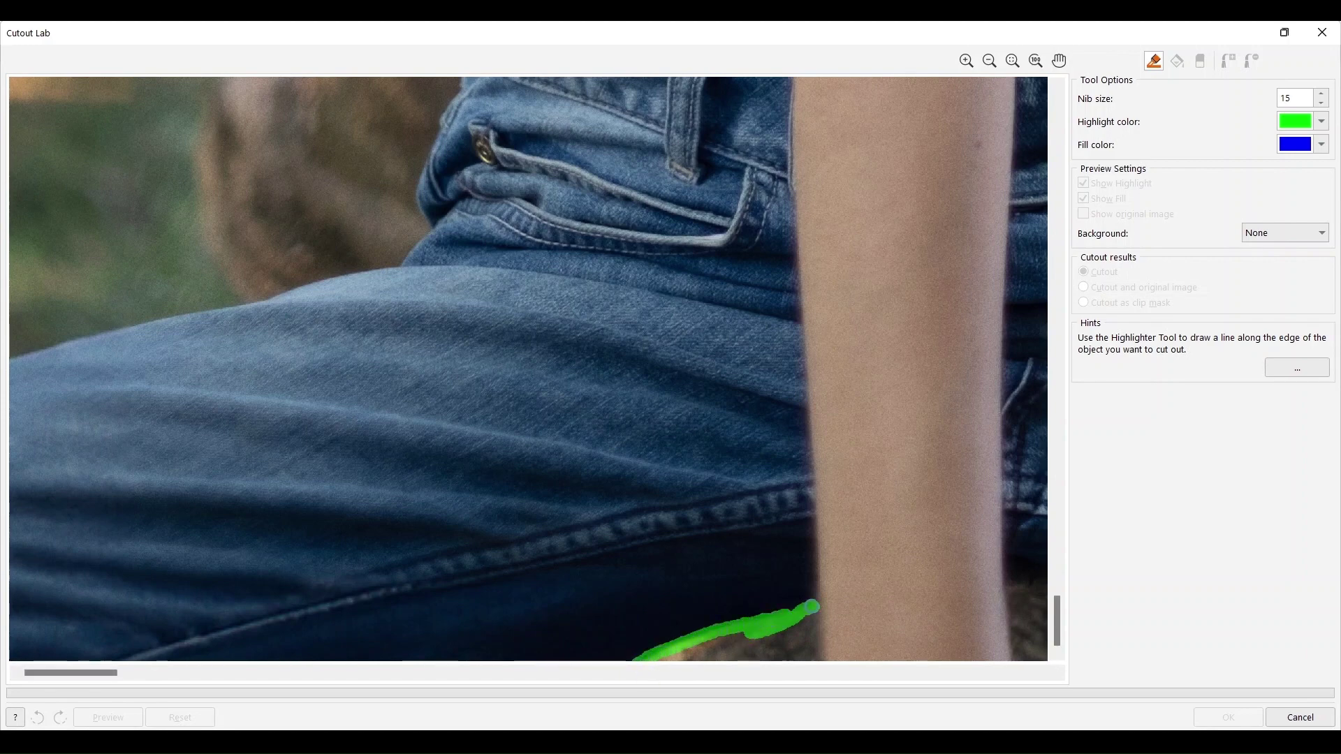
pyautogui.moveTo(811, 607); pyautogui.dragTo(817, 611)
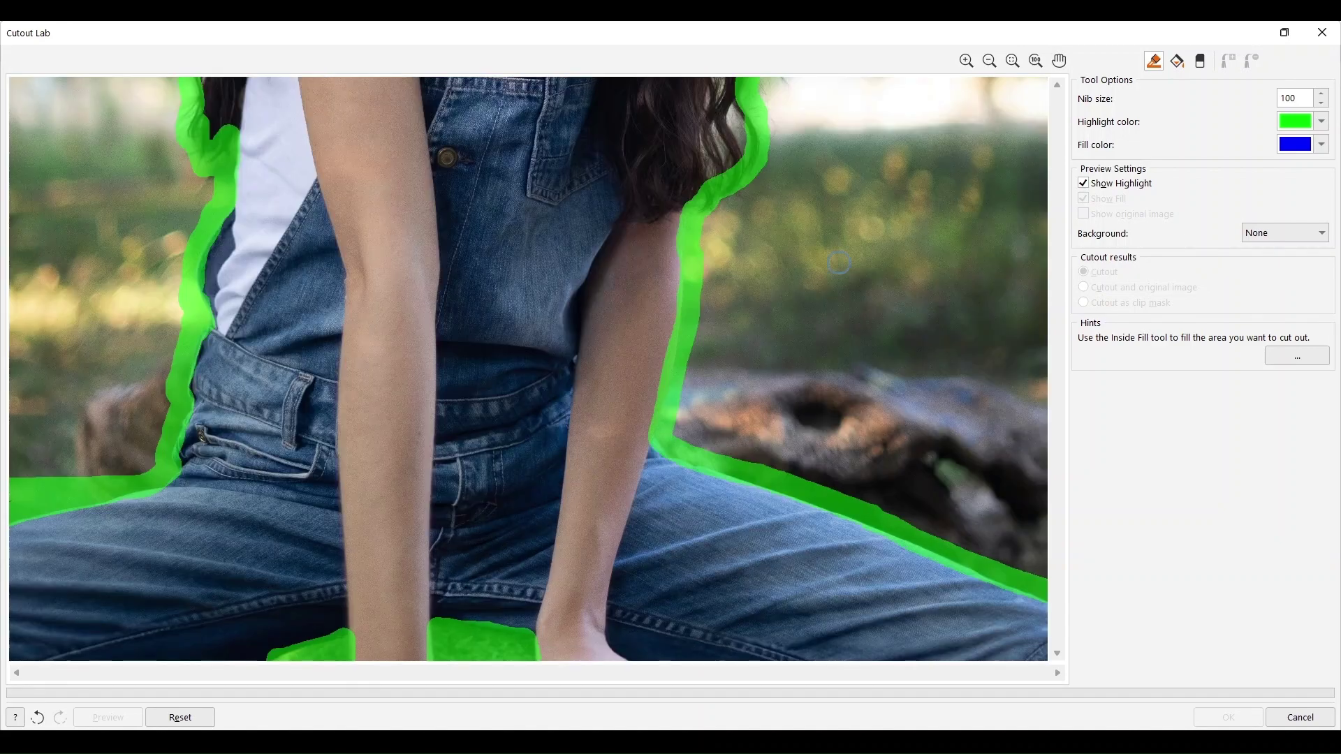
# - Widen the highlight over the loose hair on both sides of the woman using a nib size of 100
pyautogui.scroll(2, 1059, 554)
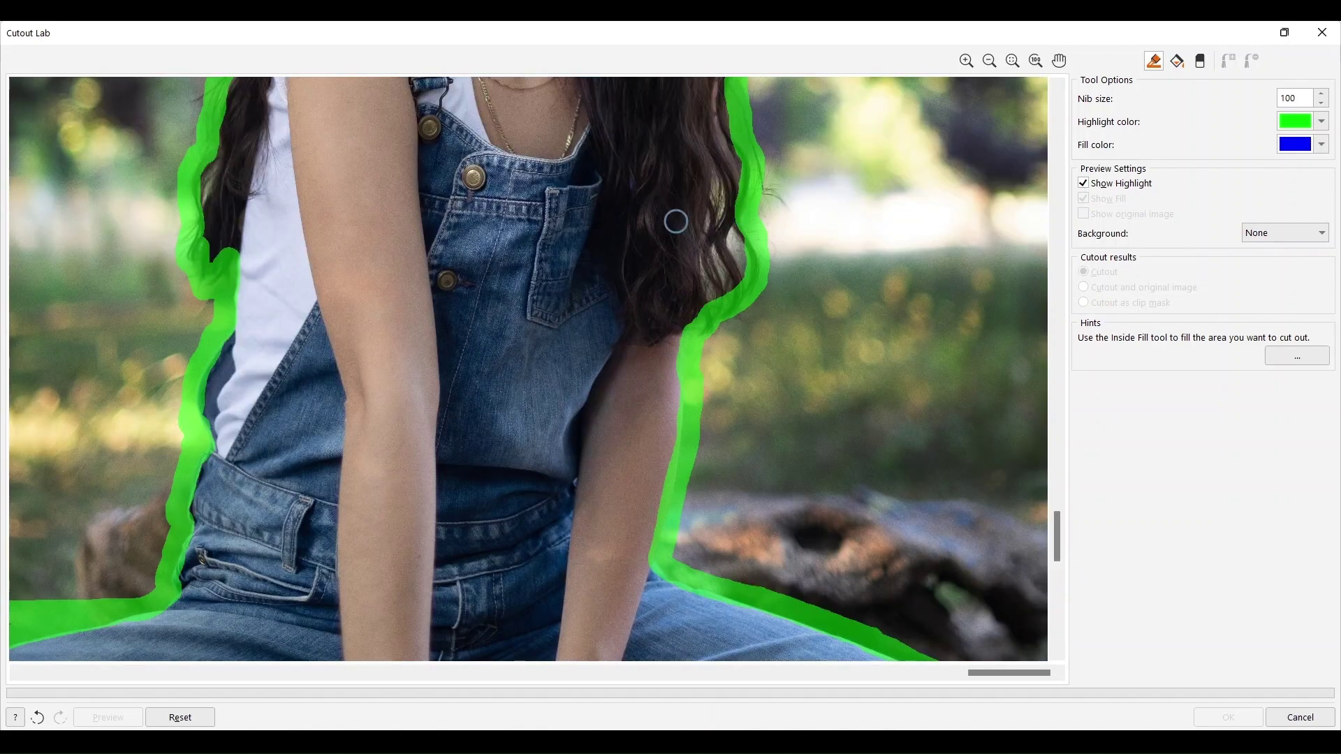
pyautogui.moveTo(718, 90); pyautogui.dragTo(716, 273)
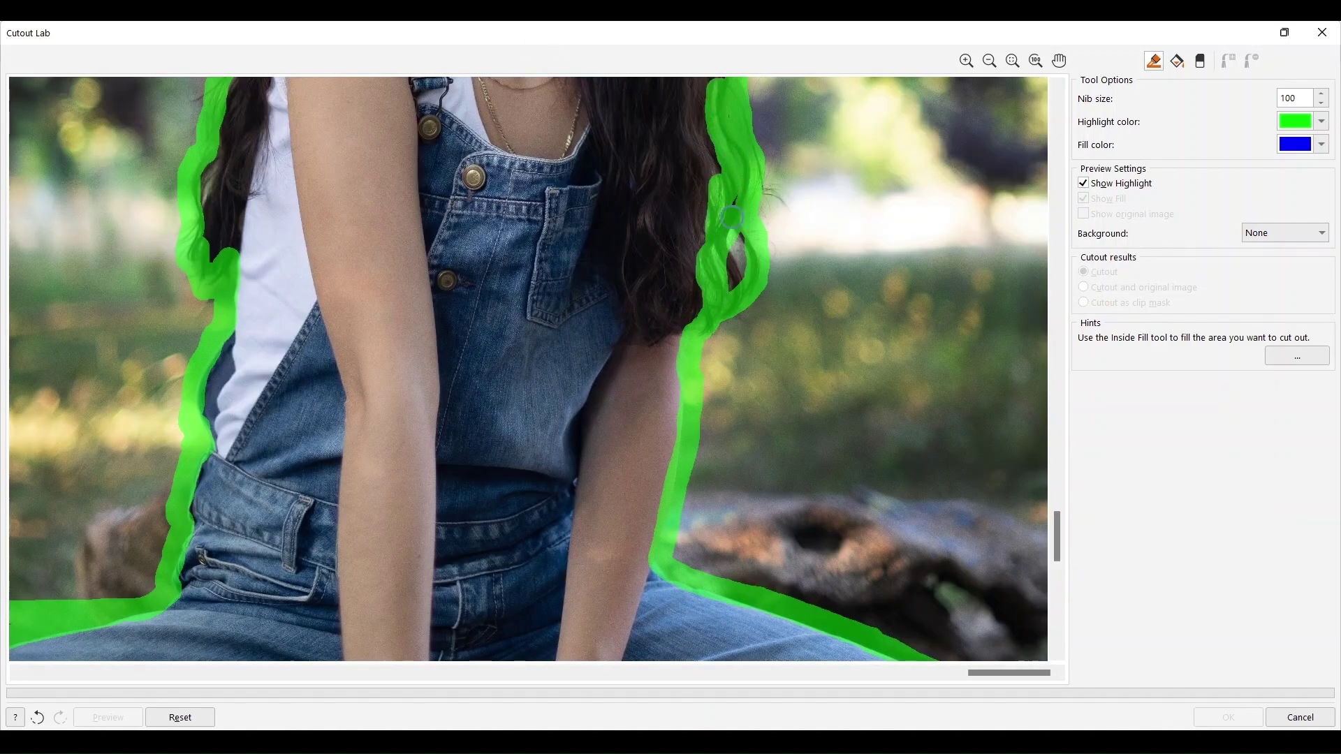
pyautogui.moveTo(734, 209); pyautogui.dragTo(744, 243)
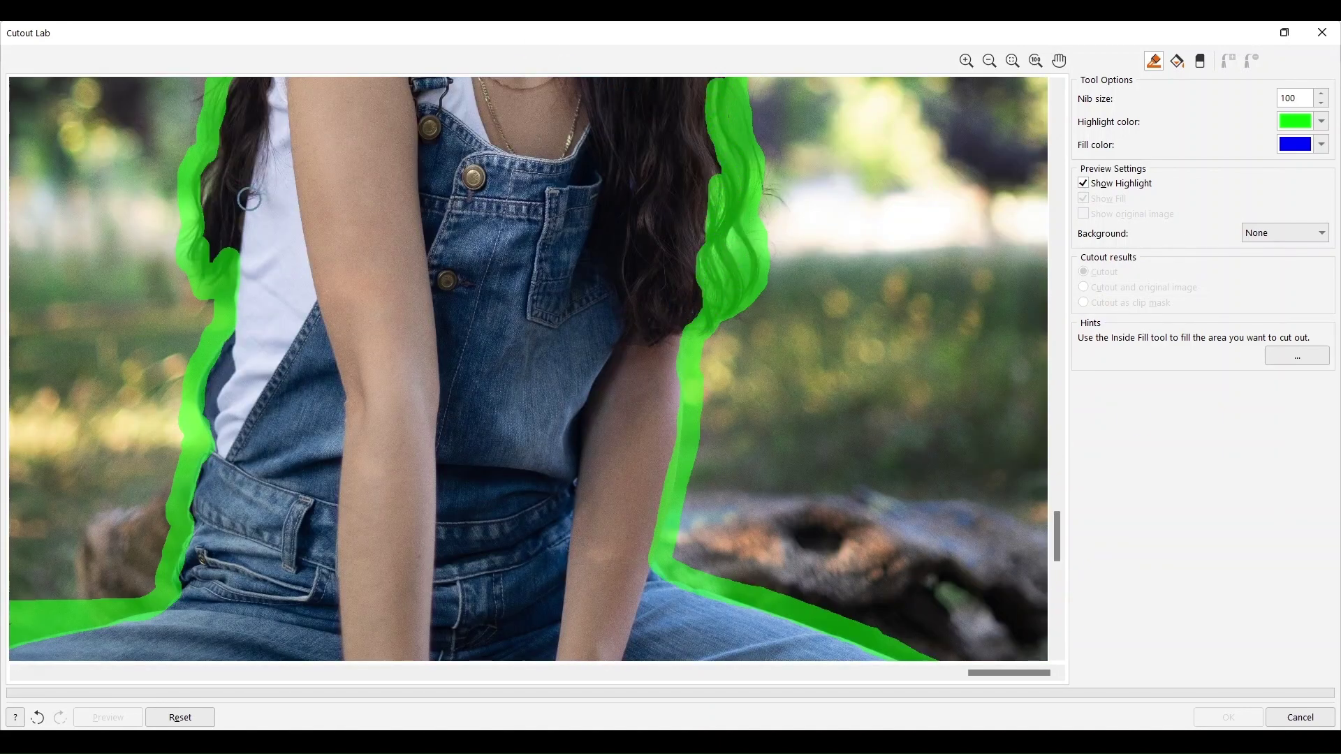
pyautogui.moveTo(242, 194); pyautogui.dragTo(203, 194)
pyautogui.scroll(6, 1047, 455)
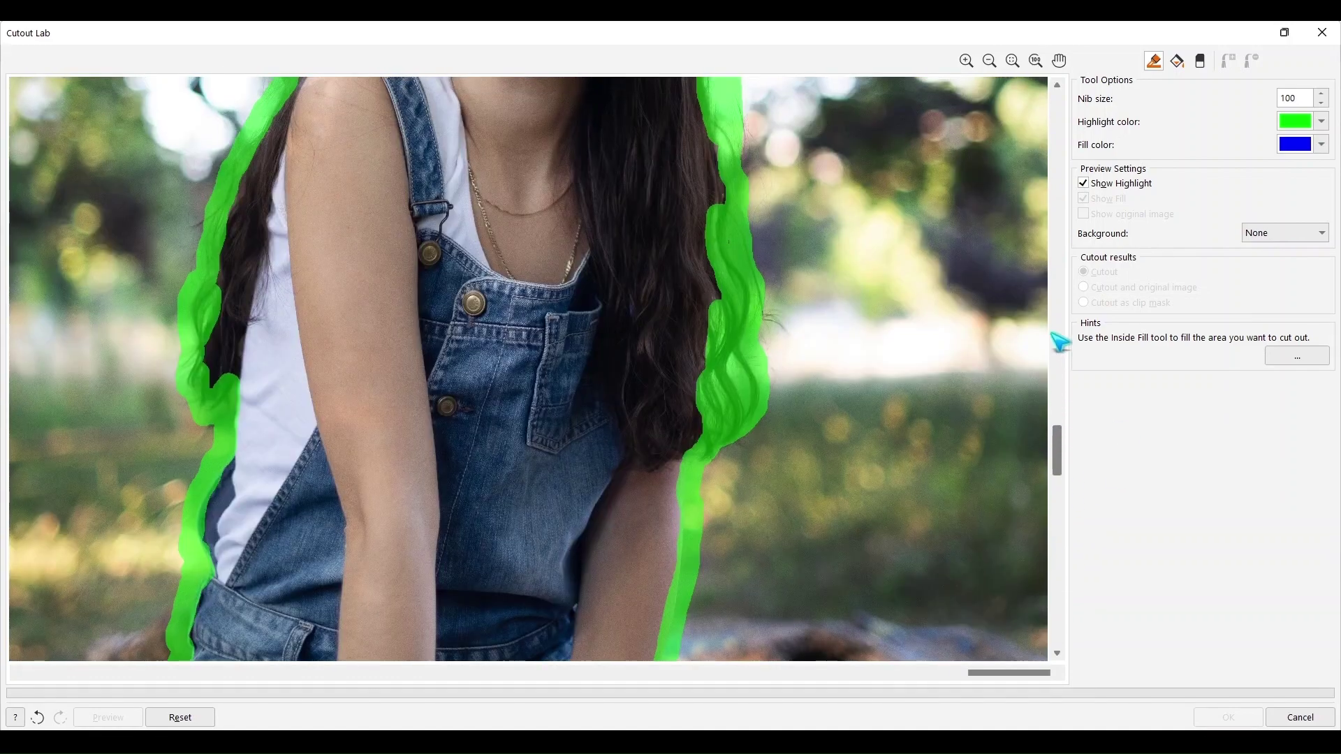
pyautogui.scroll(-6, 1058, 393)
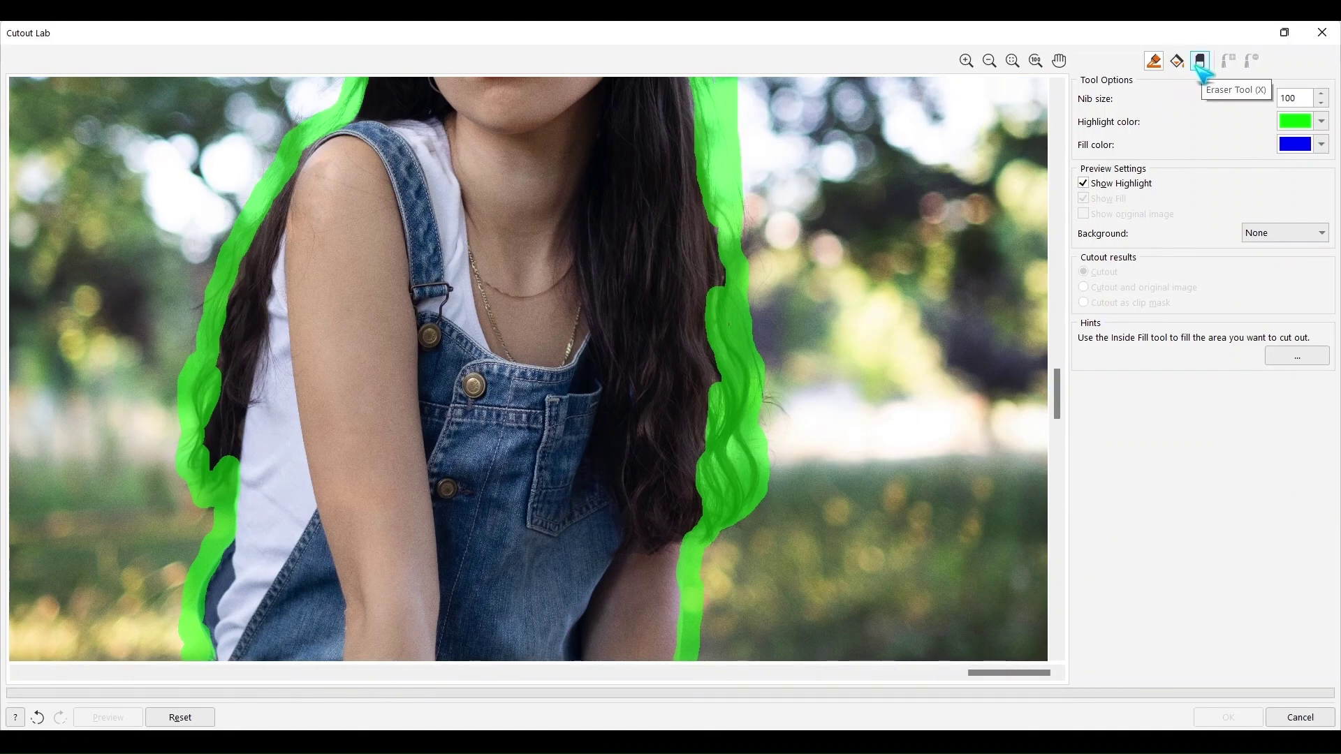
# - With a 15 eraser nib, erase thin lines from the highlight along the right-hand hair strands and restore the highlight at their tips
pyautogui.click(1200, 61)
pyautogui.doubleClick(1295, 99)
pyautogui.write('15')
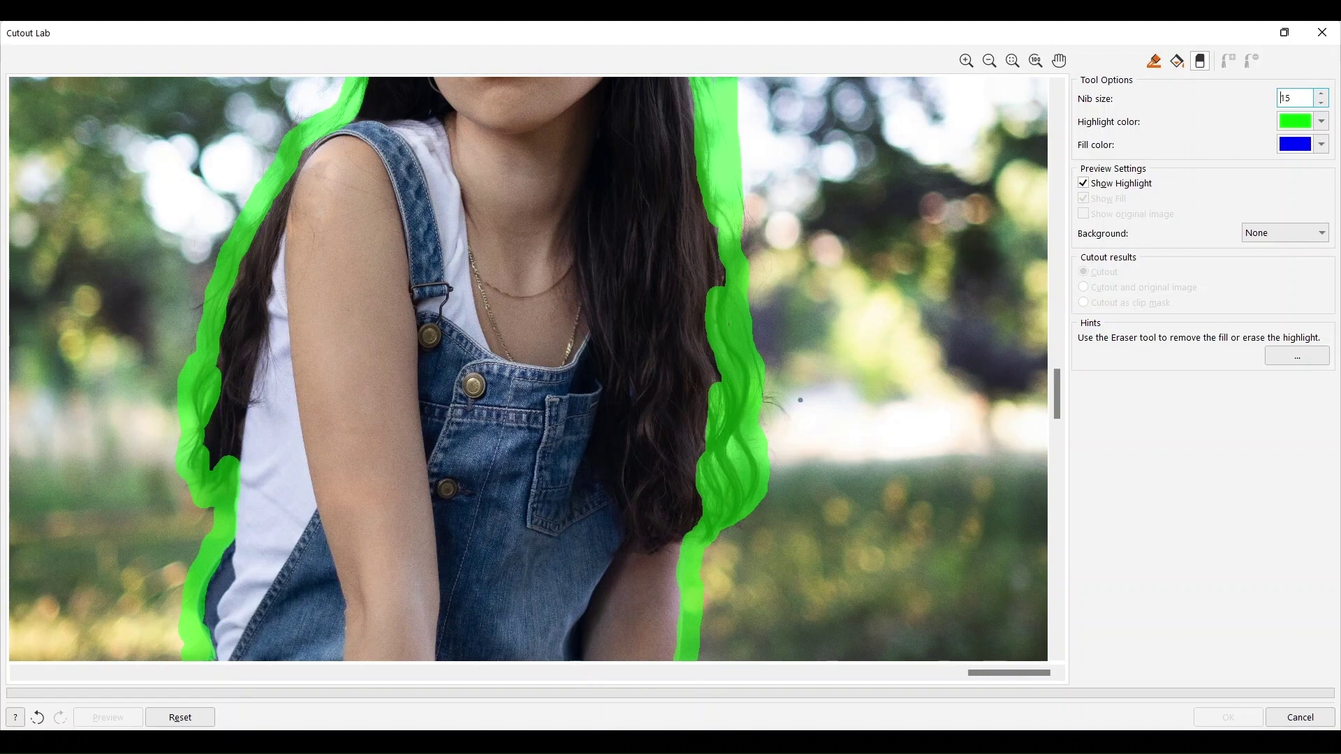
pyautogui.scroll(1, 799, 394)
pyautogui.moveTo(1057, 506); pyautogui.dragTo(1057, 436)
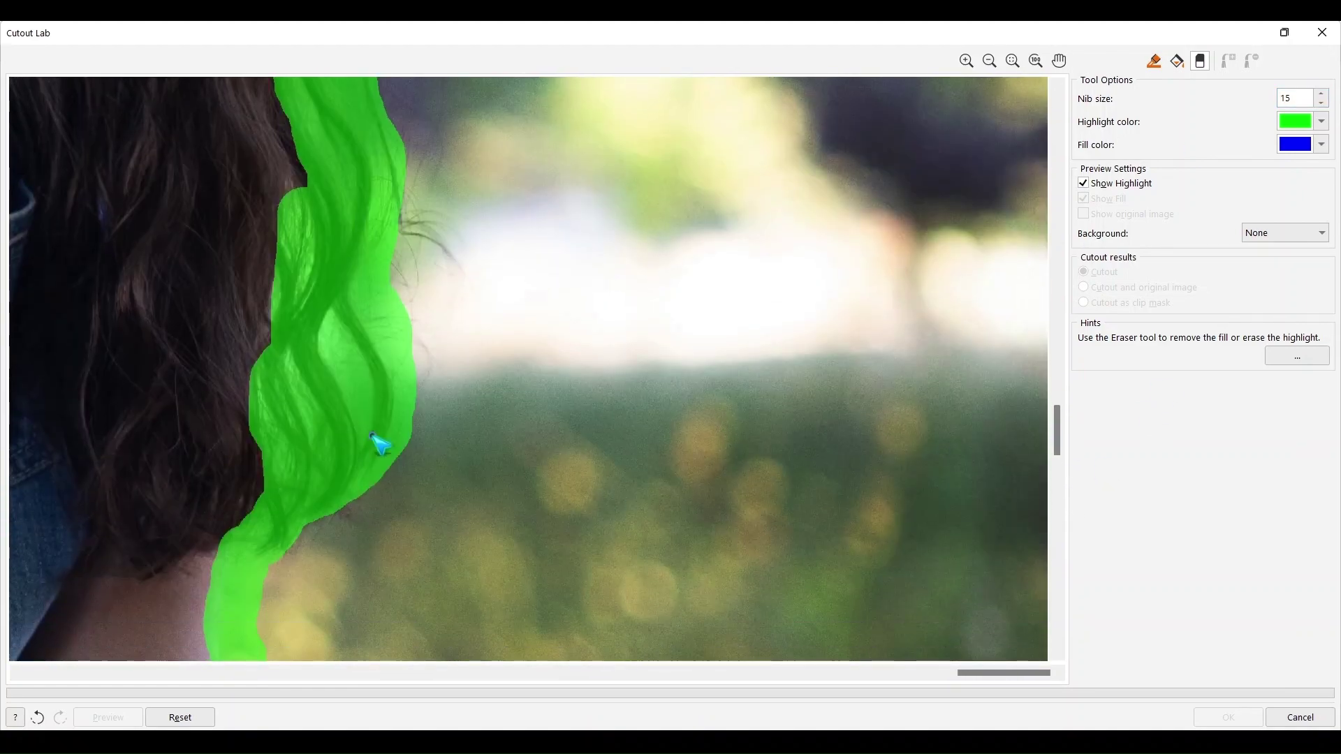
pyautogui.moveTo(310, 337); pyautogui.dragTo(342, 472)
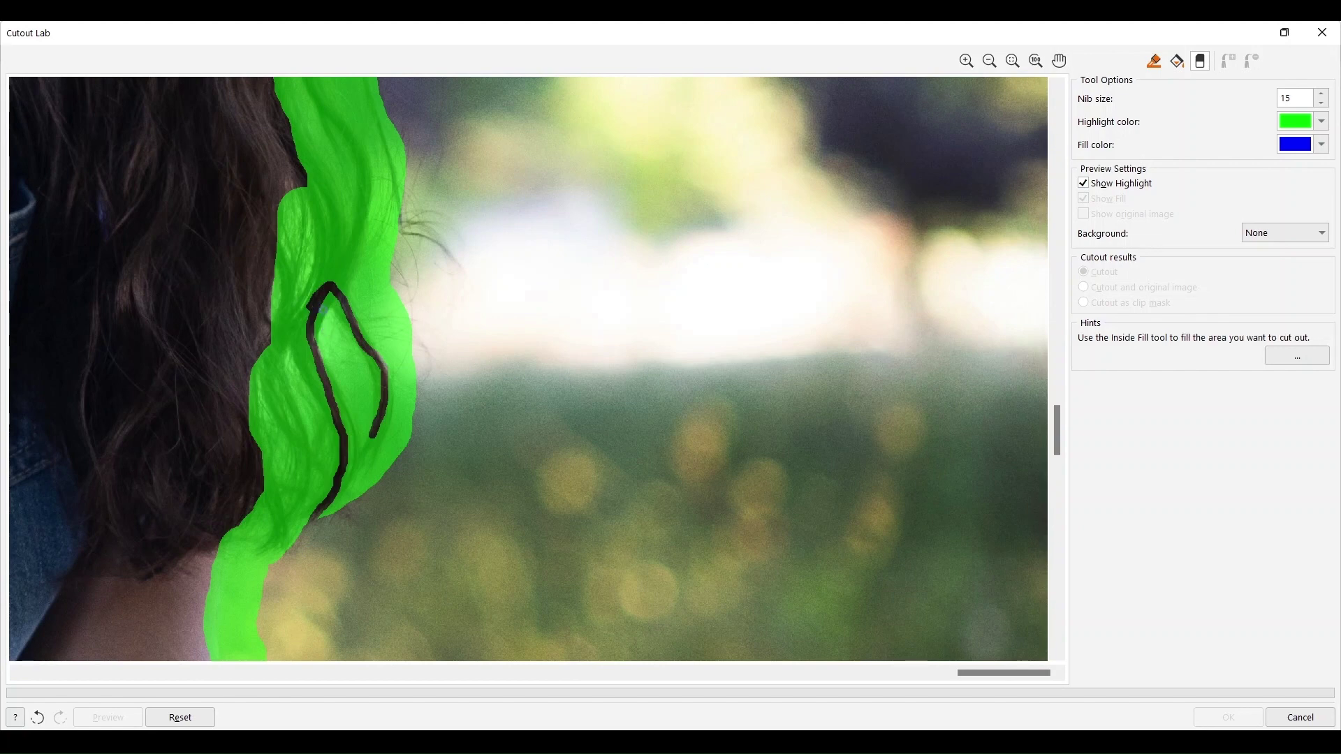
pyautogui.moveTo(278, 254); pyautogui.dragTo(286, 302)
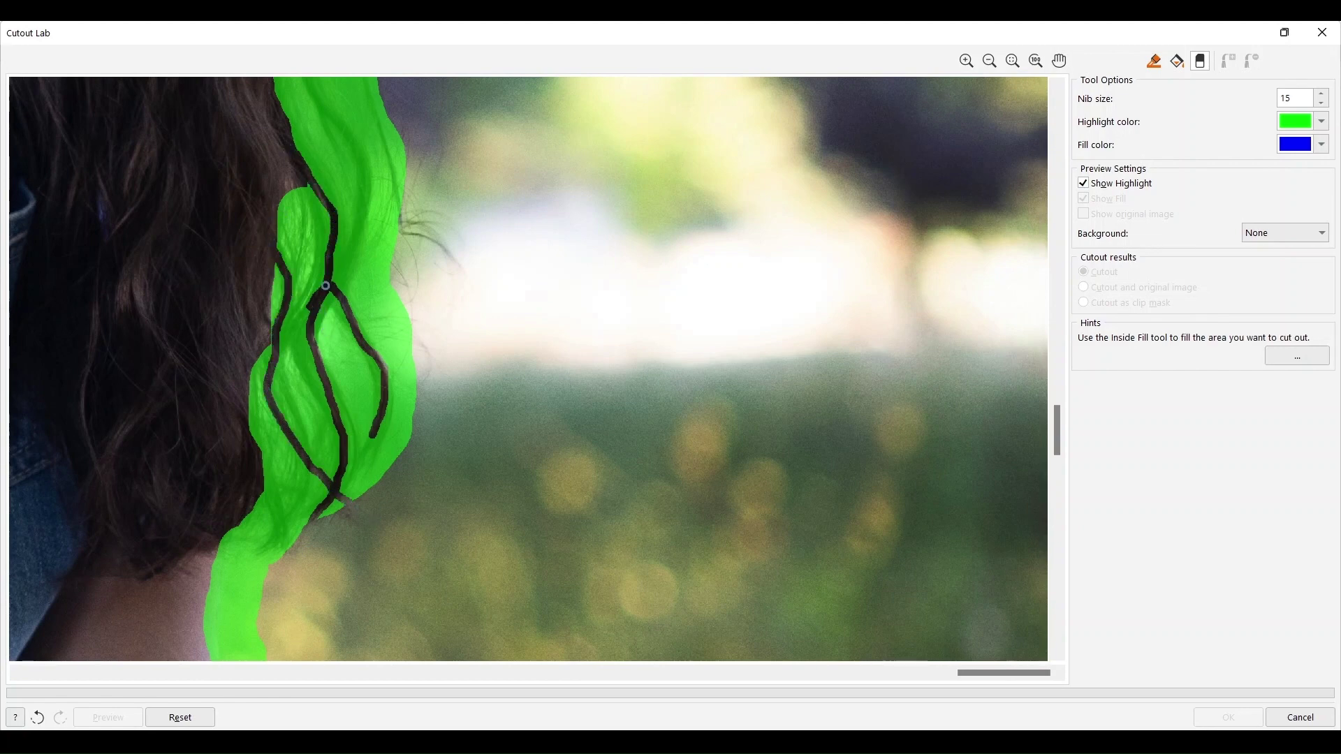
pyautogui.click(1156, 62)
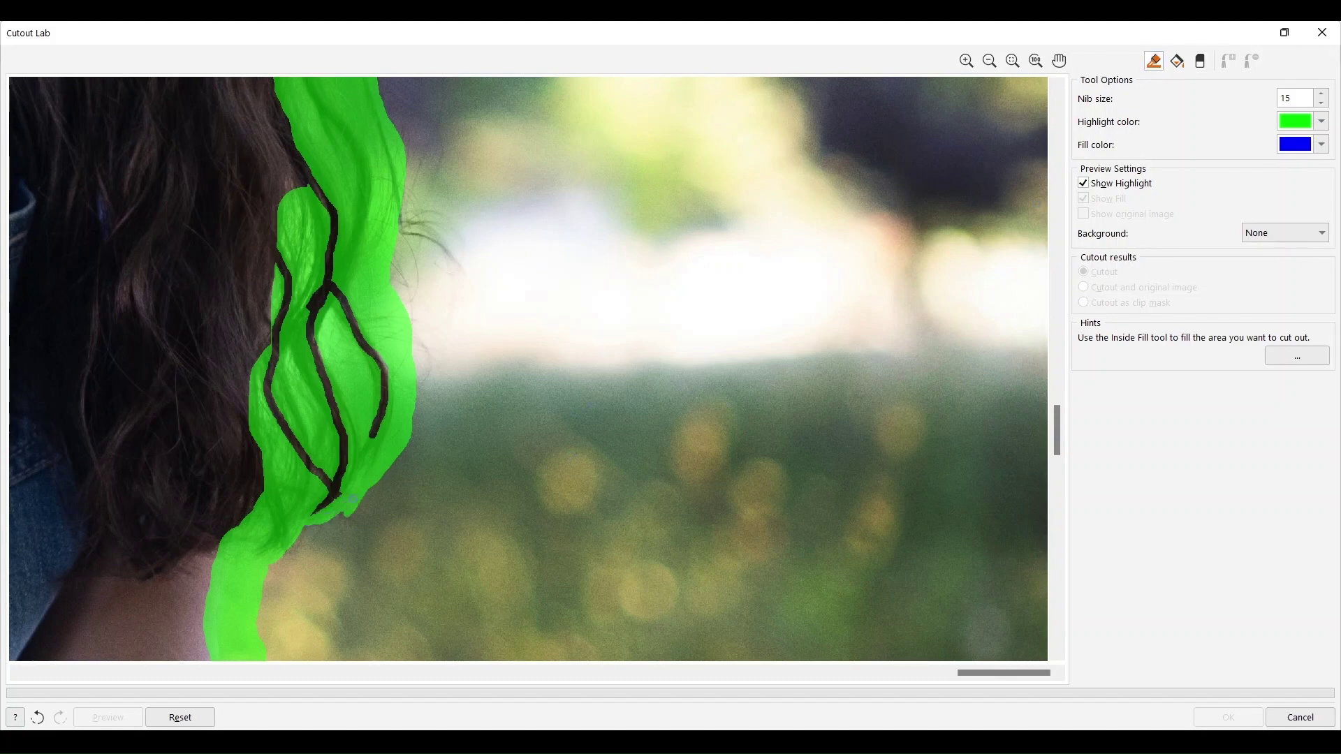
# - Erase thin strand-shaped lines from the highlight over the hair beside the white shirt on the photo's left side
pyautogui.scroll(-2, 486, 327)
pyautogui.scroll(2, 170, 300)
pyautogui.click(1200, 62)
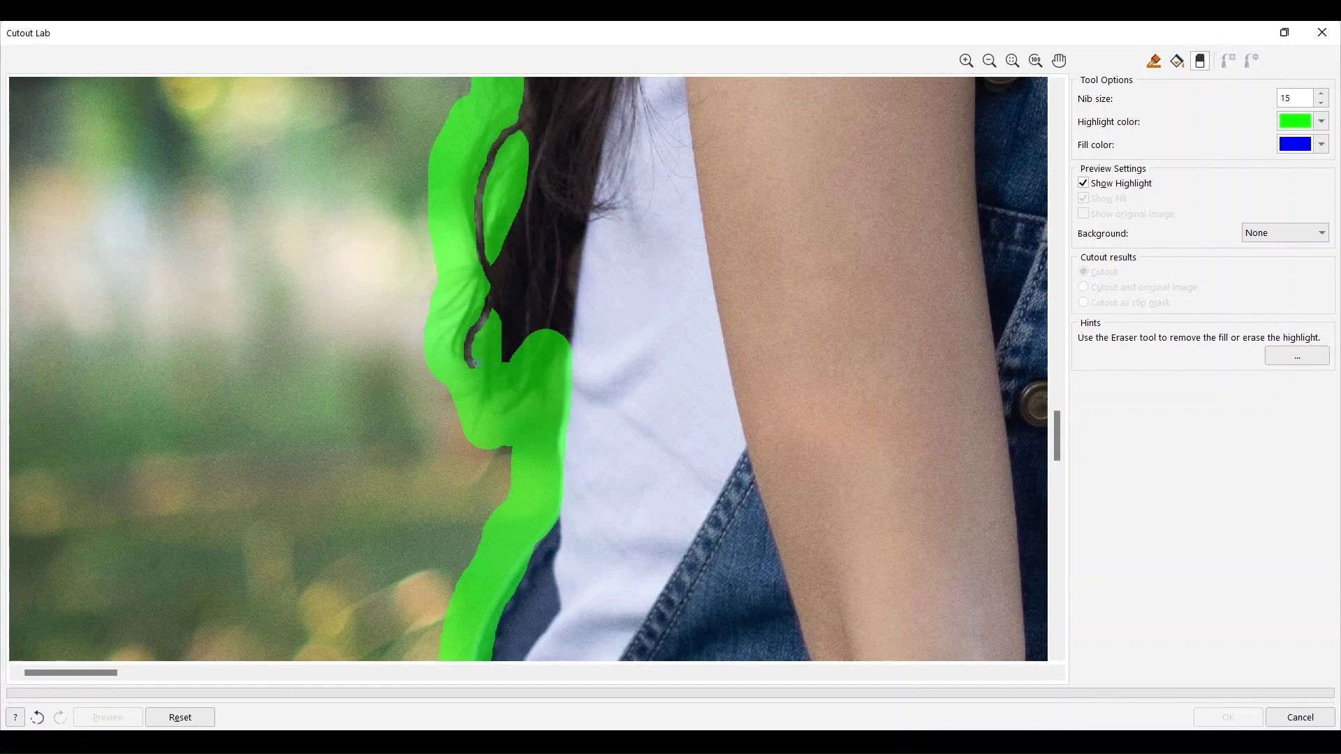
pyautogui.moveTo(570, 318); pyautogui.dragTo(533, 382)
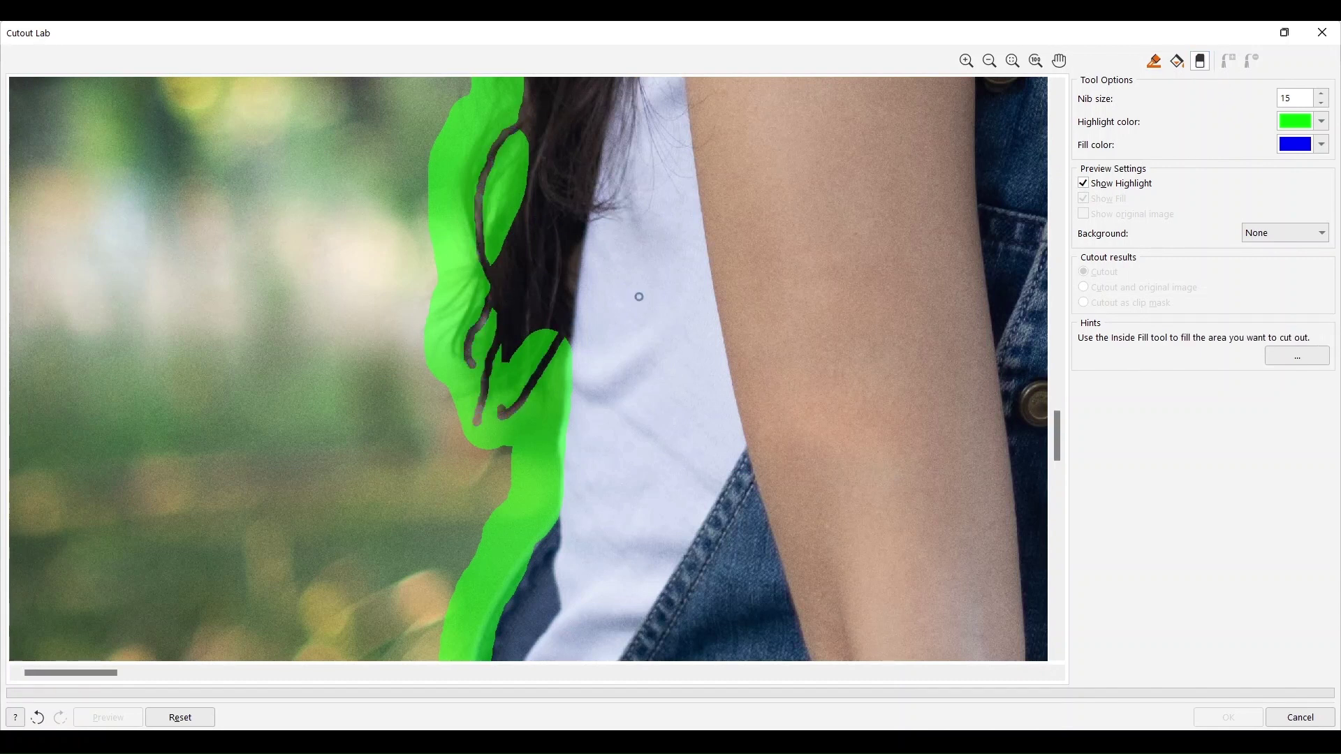
# - Fill the area inside the seated woman's highlighted outline and apply the cutout
pyautogui.click(1178, 60)
pyautogui.click(818, 317)
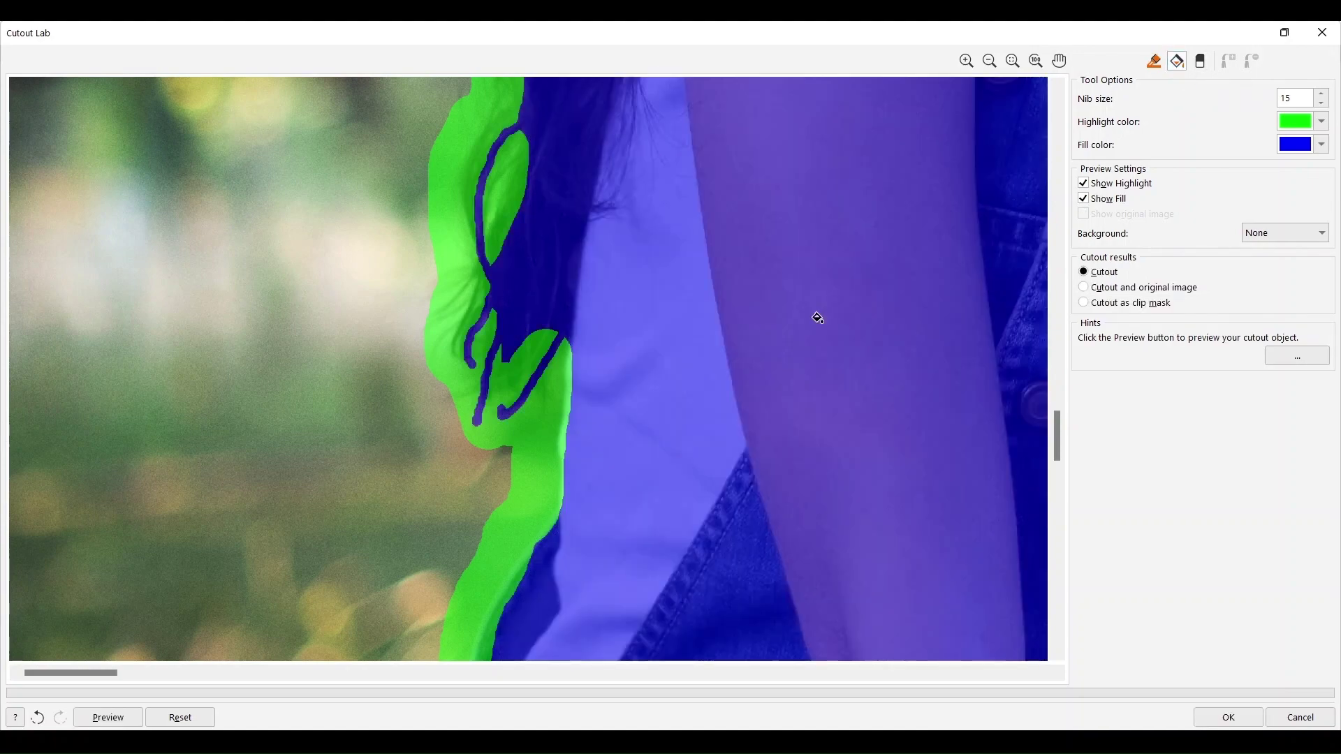
pyautogui.scroll(-5, 613, 357)
pyautogui.click(1261, 717)
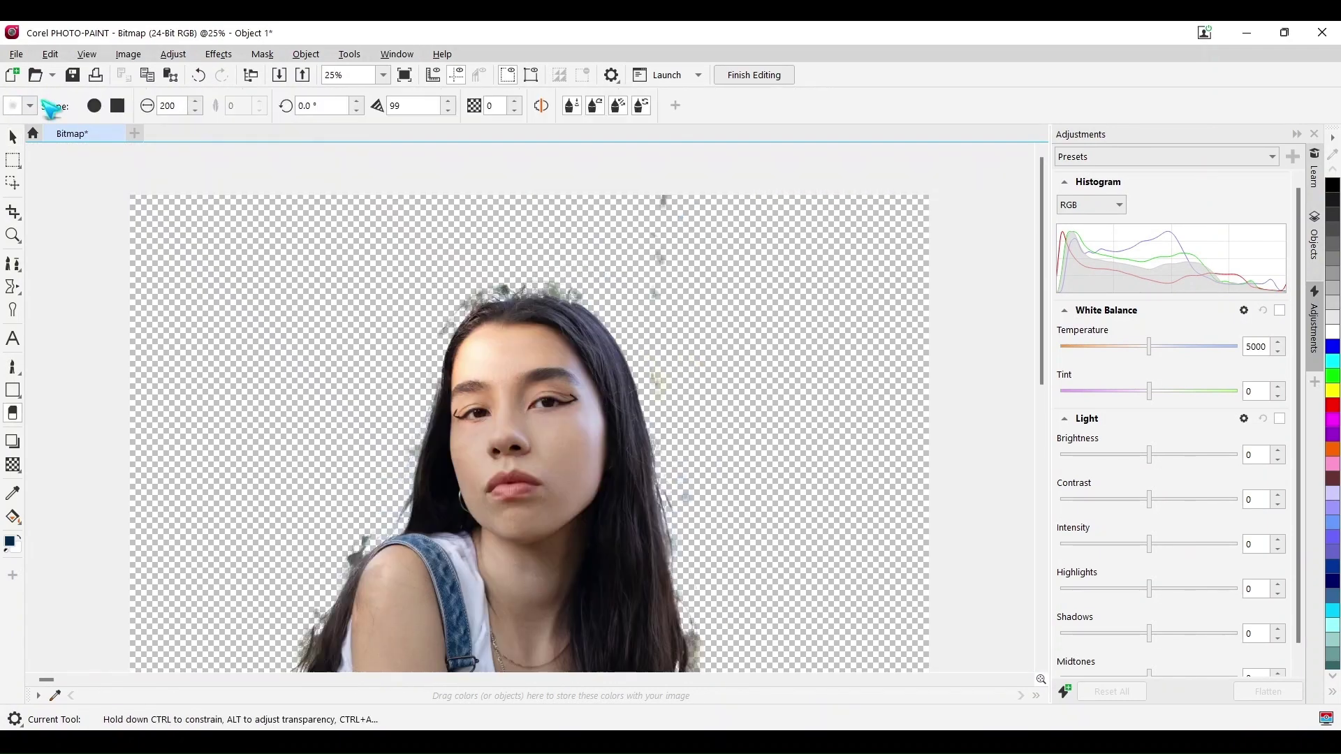
# - With a soft round eraser nib sized 100, erase the stray specks above and beside the head and the background fringe over the crown
pyautogui.click(30, 106)
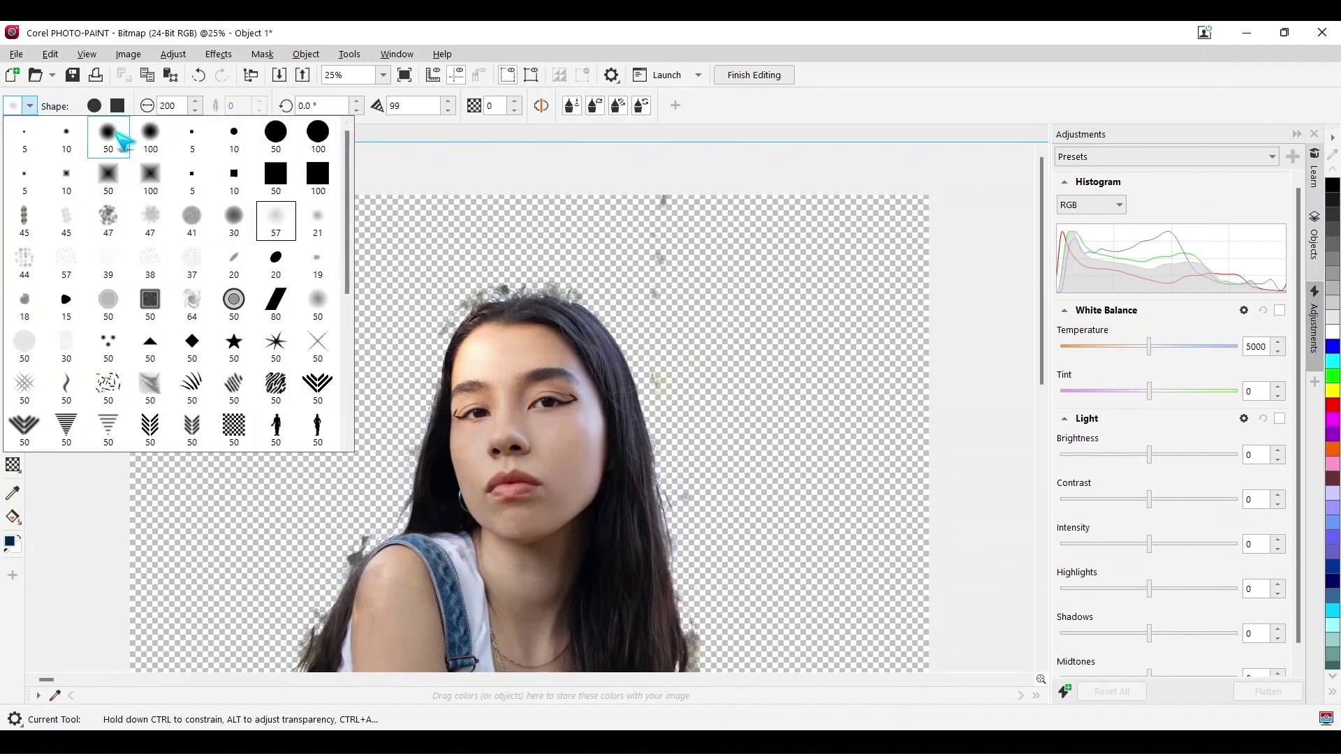
pyautogui.click(119, 139)
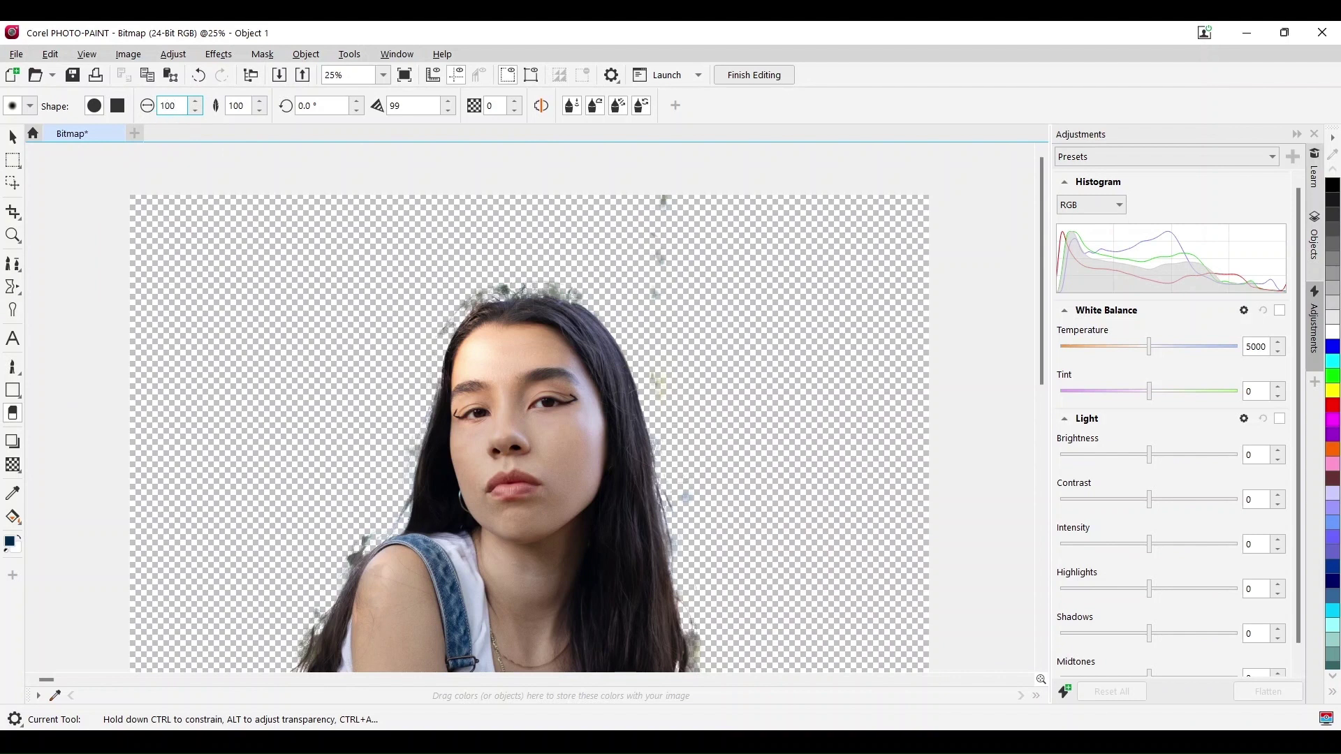
pyautogui.moveTo(646, 289); pyautogui.dragTo(686, 307)
pyautogui.scroll(2, 487, 320)
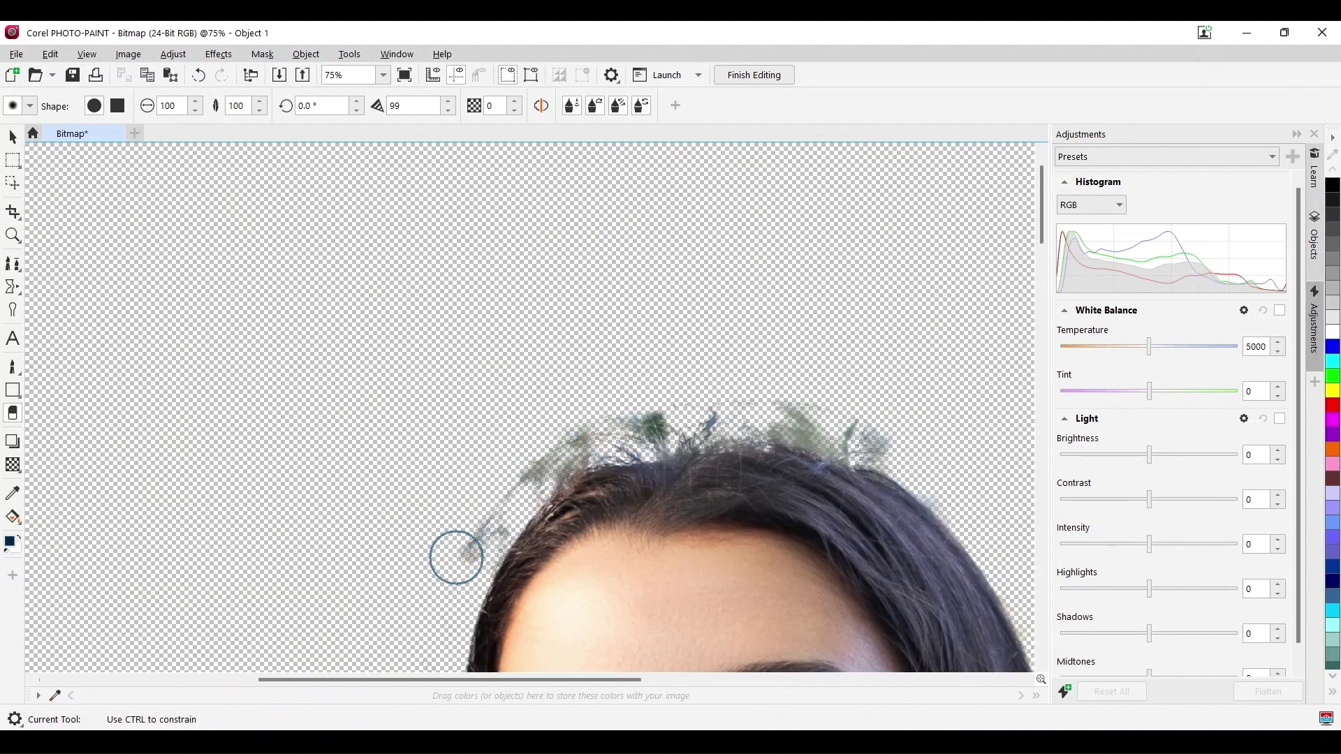
pyautogui.moveTo(465, 547)
pyautogui.mouseDown()
pyautogui.moveTo(514, 486)
pyautogui.moveTo(477, 555)
pyautogui.moveTo(535, 470)
pyautogui.moveTo(613, 431)
pyautogui.moveTo(540, 461)
pyautogui.moveTo(764, 410)
pyautogui.moveTo(605, 422)
pyautogui.moveTo(850, 426)
pyautogui.moveTo(910, 440)
pyautogui.moveTo(905, 453)
pyautogui.moveTo(738, 425)
pyautogui.moveTo(627, 431)
pyautogui.moveTo(864, 420)
pyautogui.mouseUp()
# - Erase the background remnants beside the hair next to the face on the photo's right side
pyautogui.moveTo(569, 680); pyautogui.dragTo(803, 681)
pyautogui.moveTo(1042, 213)
pyautogui.mouseDown()
pyautogui.moveTo(1045, 294)
pyautogui.moveTo(1042, 276)
pyautogui.mouseUp()
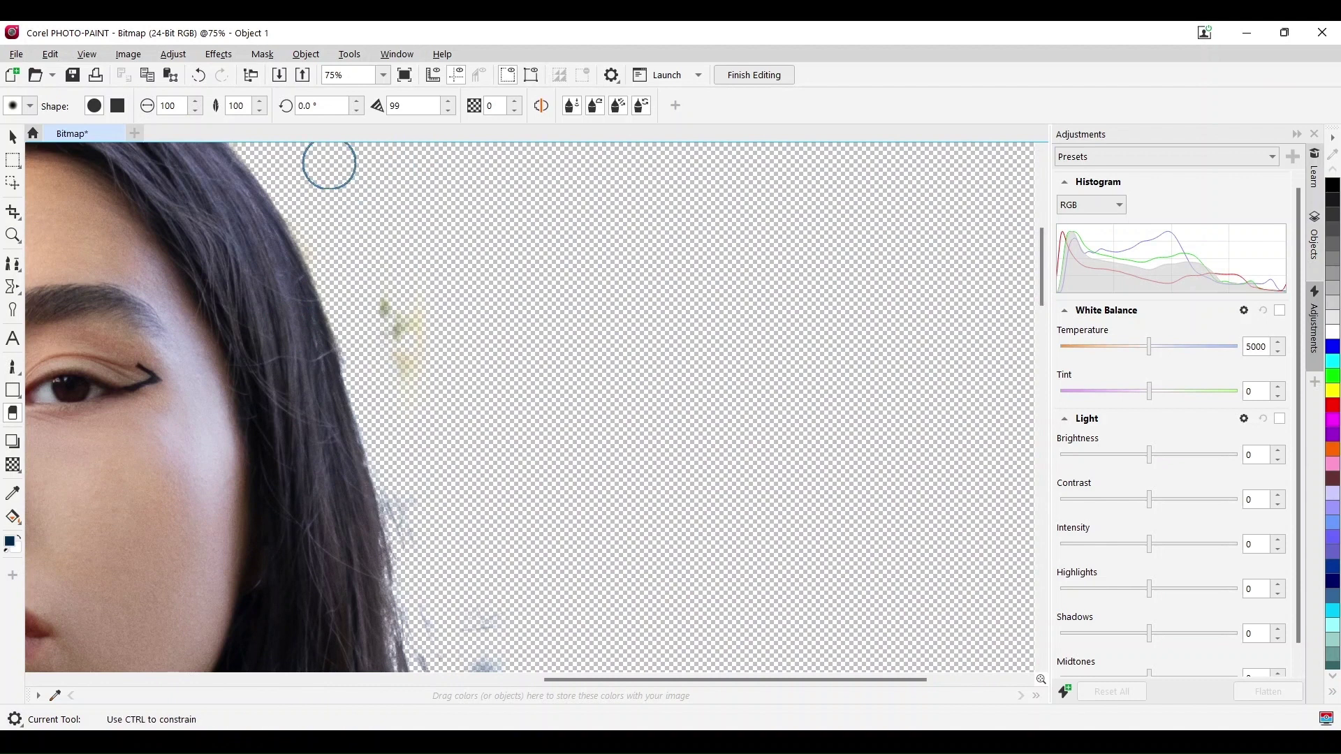
pyautogui.moveTo(355, 191)
pyautogui.mouseDown()
pyautogui.moveTo(427, 429)
pyautogui.moveTo(411, 476)
pyautogui.moveTo(446, 593)
pyautogui.moveTo(405, 471)
pyautogui.moveTo(512, 663)
pyautogui.mouseUp()
pyautogui.moveTo(1042, 272); pyautogui.dragTo(1042, 286)
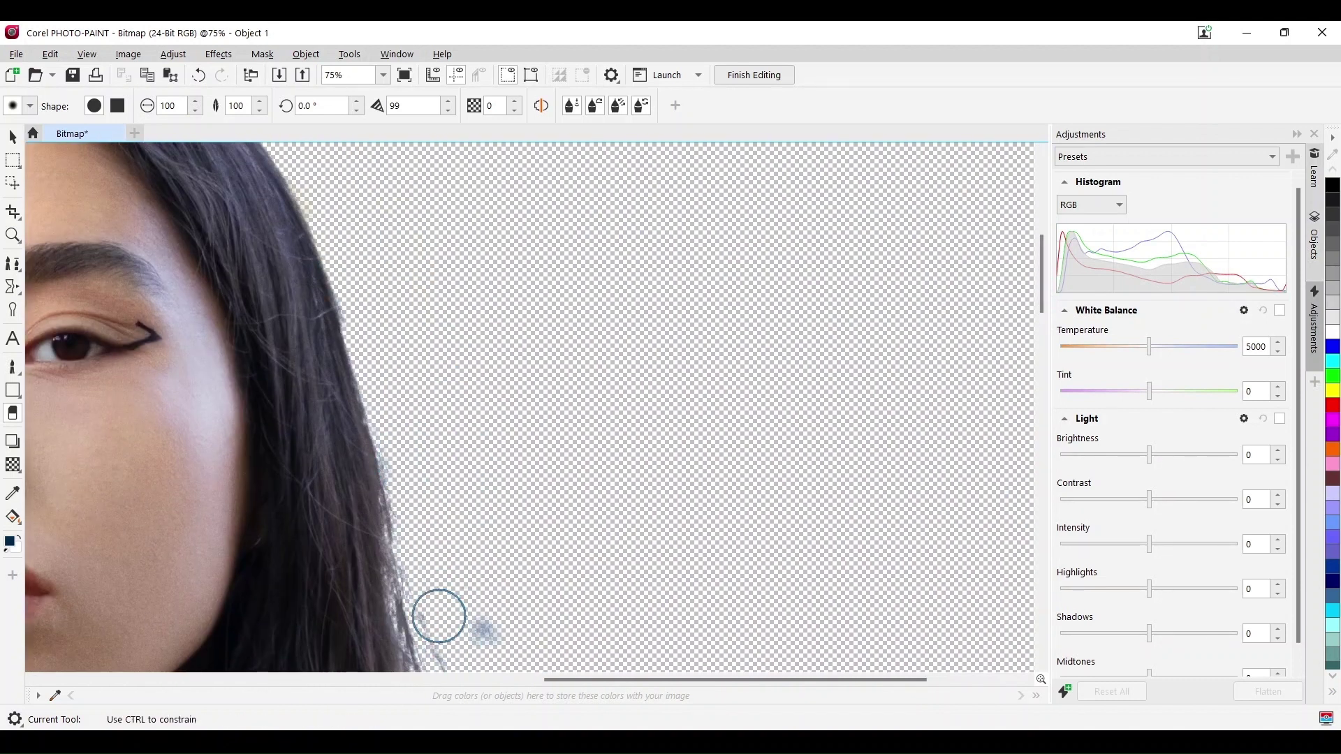
pyautogui.moveTo(435, 606)
pyautogui.mouseDown()
pyautogui.moveTo(458, 663)
pyautogui.moveTo(500, 626)
pyautogui.mouseUp()
# - Erase the background remnants along the outer edge of the lower hair on the photo's right side
pyautogui.moveTo(1042, 287); pyautogui.dragTo(1046, 356)
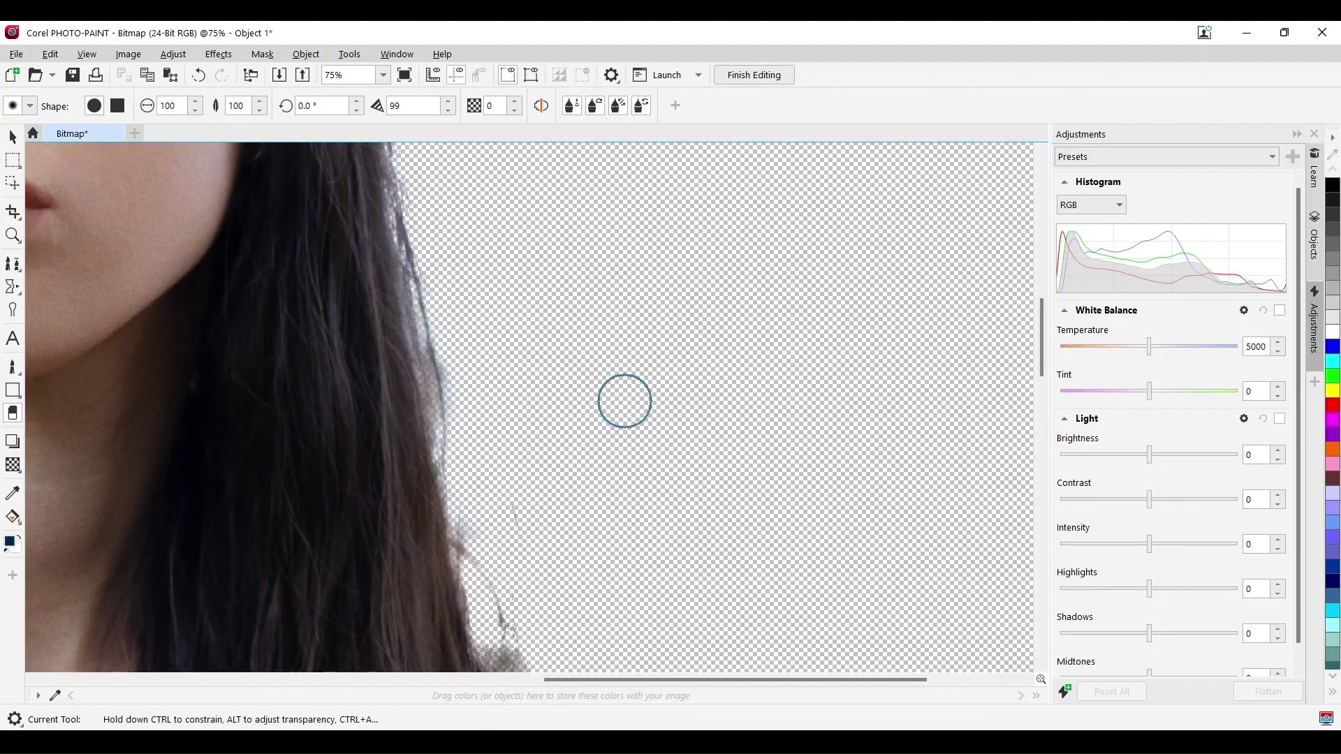
pyautogui.moveTo(1045, 349); pyautogui.dragTo(1045, 399)
pyautogui.moveTo(527, 192)
pyautogui.mouseDown()
pyautogui.moveTo(531, 398)
pyautogui.moveTo(561, 487)
pyautogui.moveTo(530, 424)
pyautogui.moveTo(535, 357)
pyautogui.moveTo(542, 447)
pyautogui.moveTo(596, 583)
pyautogui.mouseUp()
pyautogui.moveTo(1045, 391); pyautogui.dragTo(1047, 422)
pyautogui.moveTo(1047, 422); pyautogui.dragTo(1047, 475)
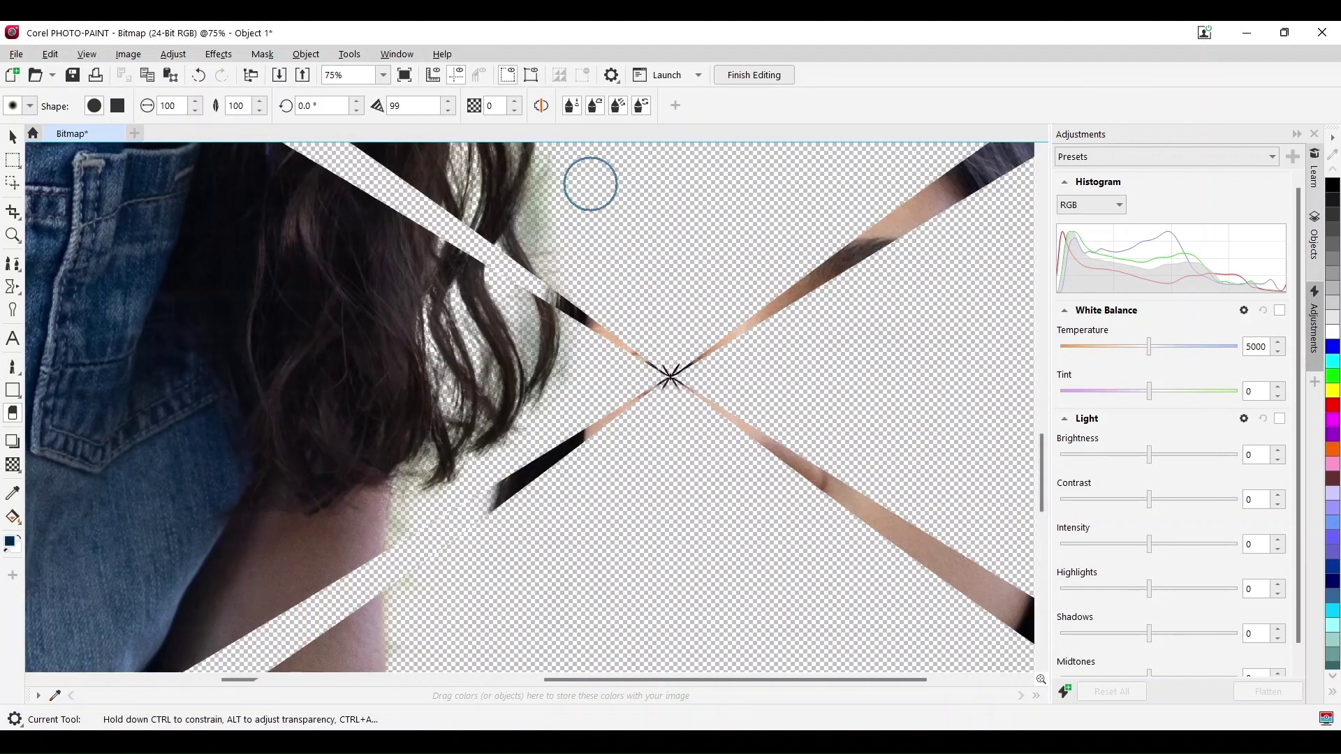
# - Finish editing and save the seated woman's cutout back to the CorelDRAW page, undoing the last two changes there
pyautogui.scroll(-10, 590, 184)
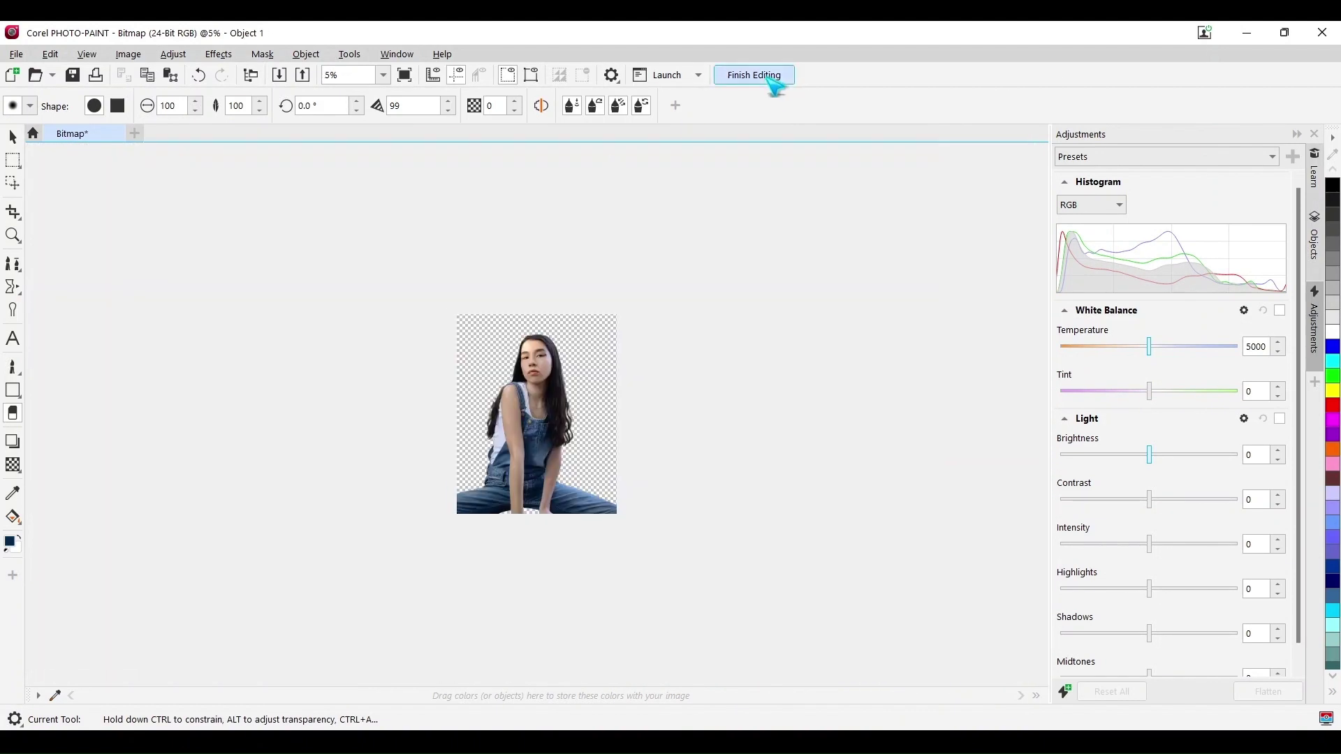
pyautogui.click(754, 75)
pyautogui.click(613, 428)
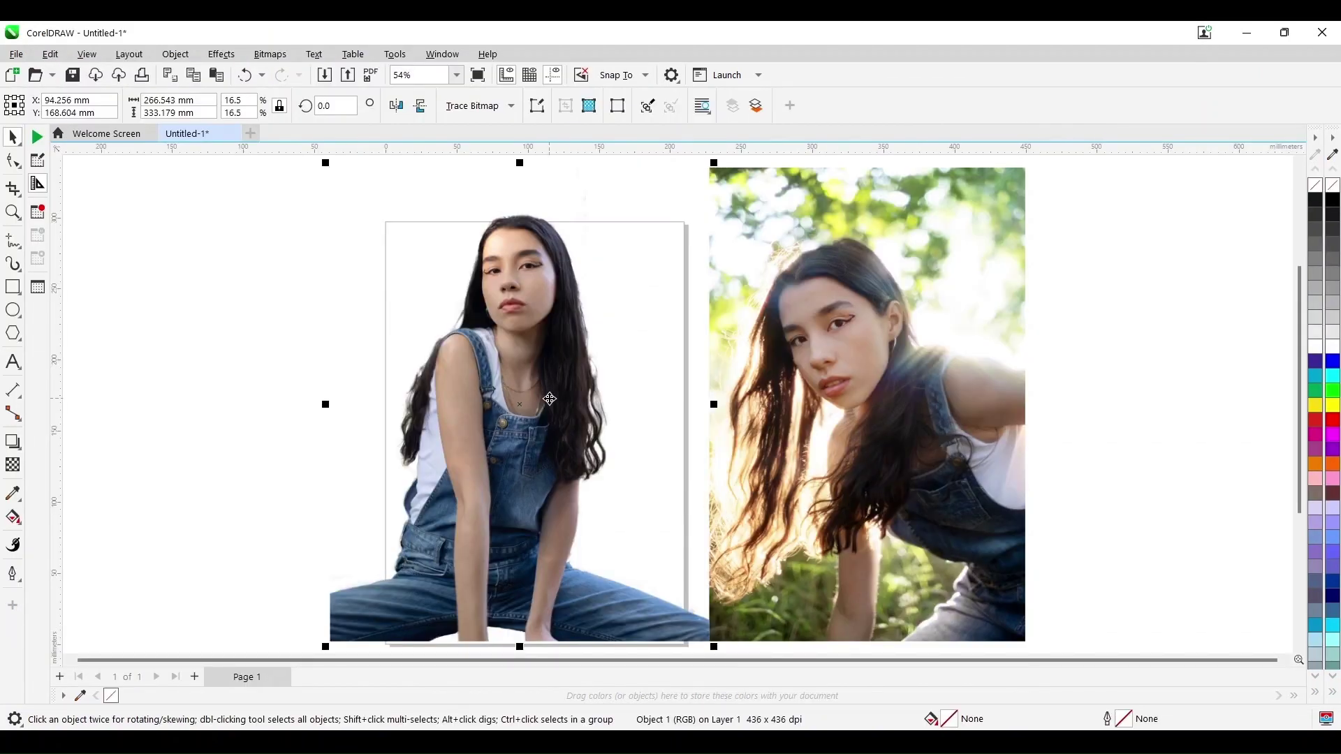
pyautogui.hotkey('ctrl', 'z')
pyautogui.hotkey('ctrl', 'z')
# - Open the leaning woman's photo for bitmap editing, then fill her highlighted outline and apply her cutout in the Cutout Lab
pyautogui.click(877, 430)
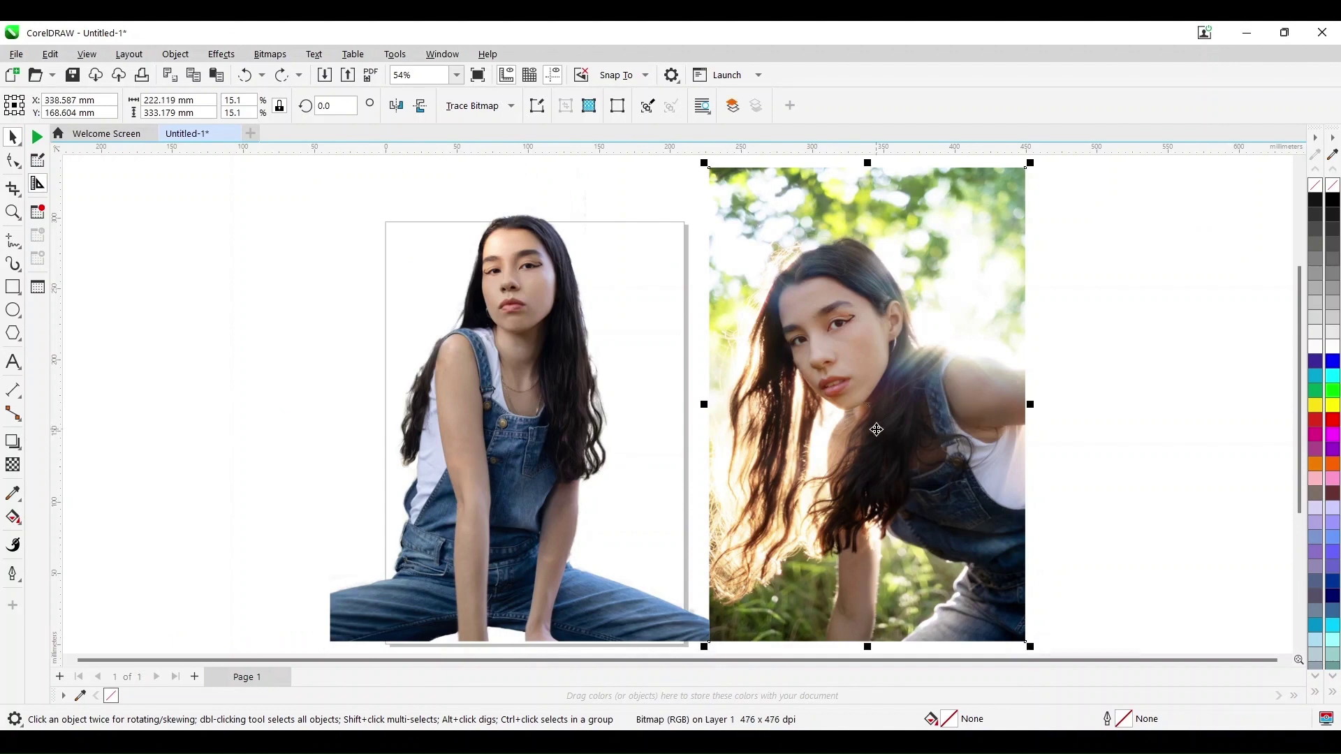
pyautogui.click(539, 110)
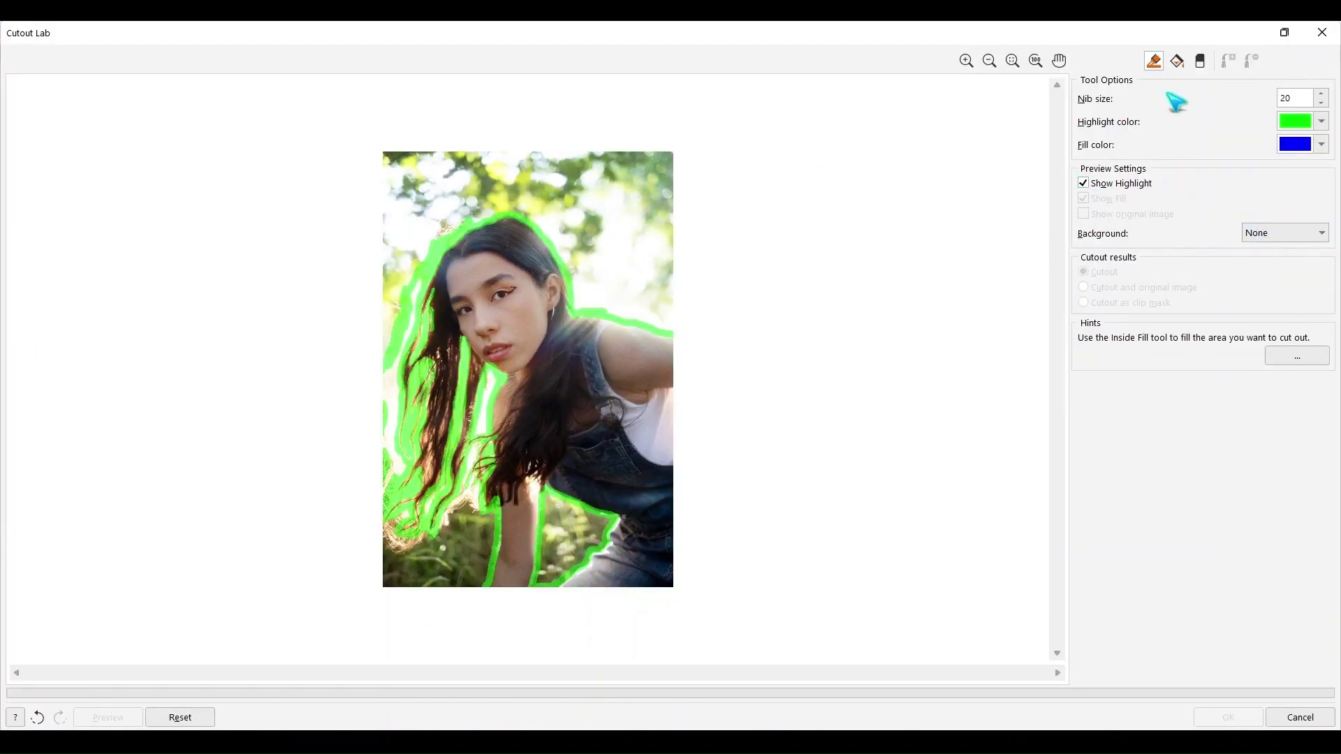
pyautogui.click(1176, 61)
pyautogui.click(607, 388)
pyautogui.click(108, 717)
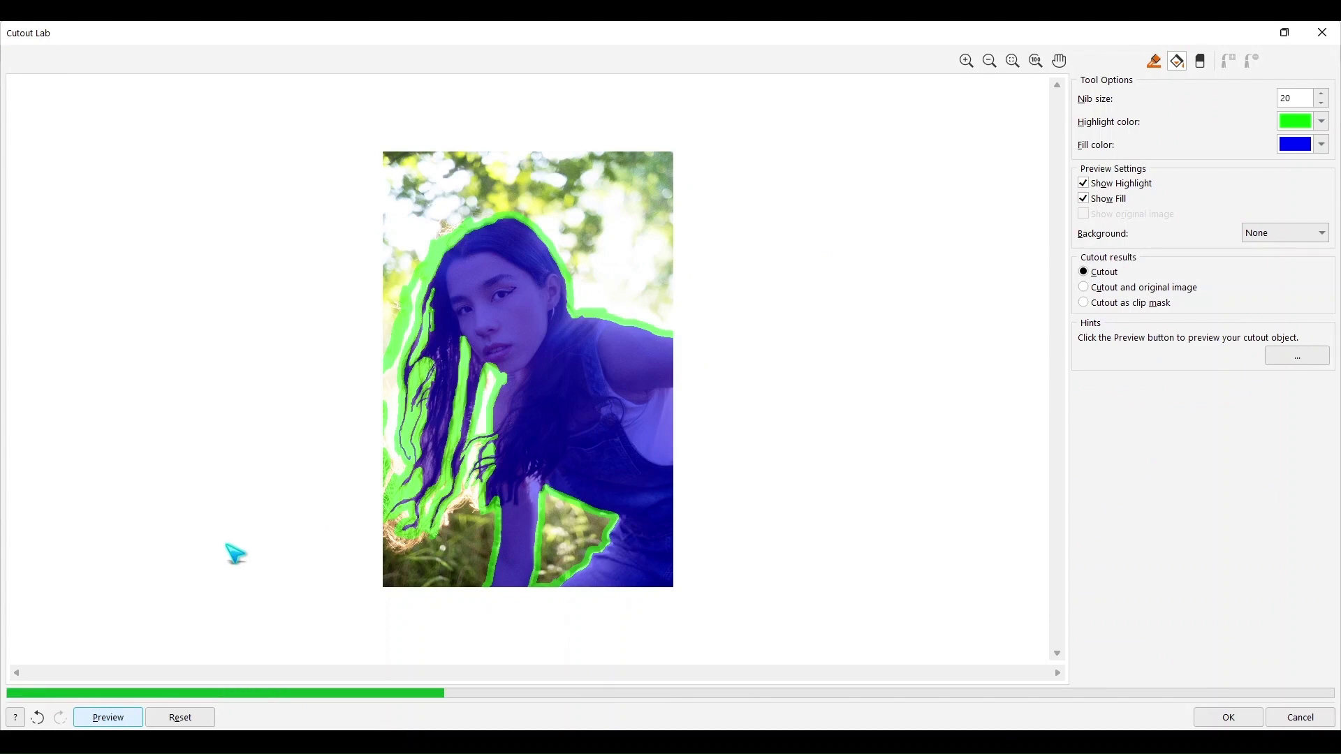
pyautogui.click(1229, 718)
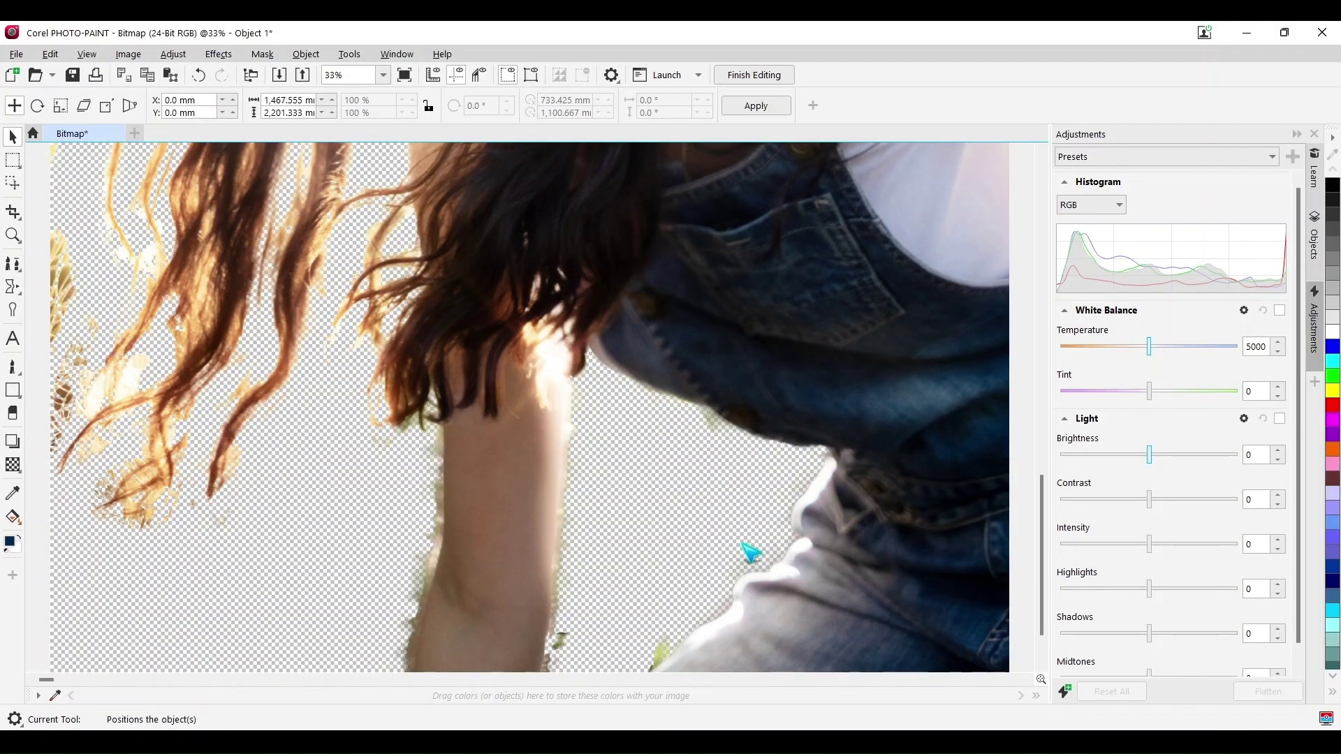
# - Erase the yellow background remnants around the leaning woman's head, neck and upper hair with the size 100 soft nib
pyautogui.scroll(-2, 743, 544)
pyautogui.scroll(2, 608, 287)
pyautogui.click(12, 413)
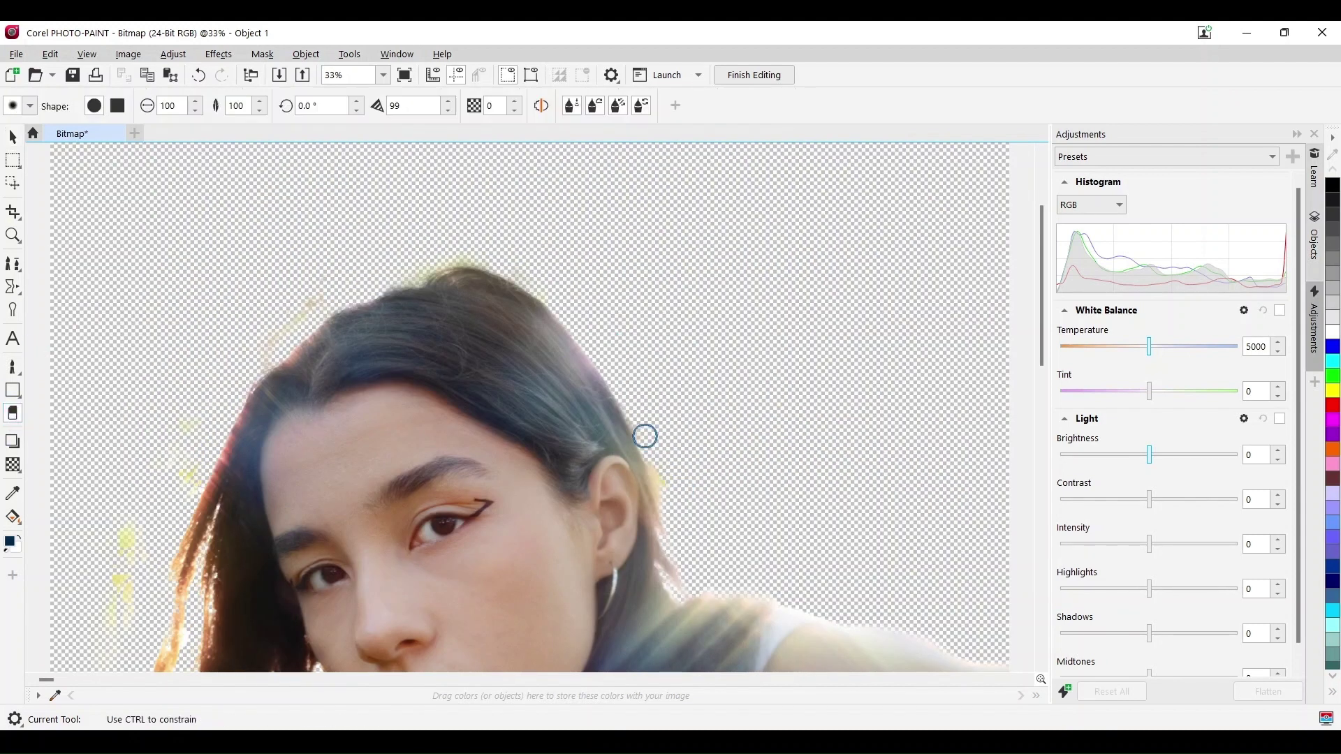
pyautogui.moveTo(1042, 321); pyautogui.dragTo(1042, 392)
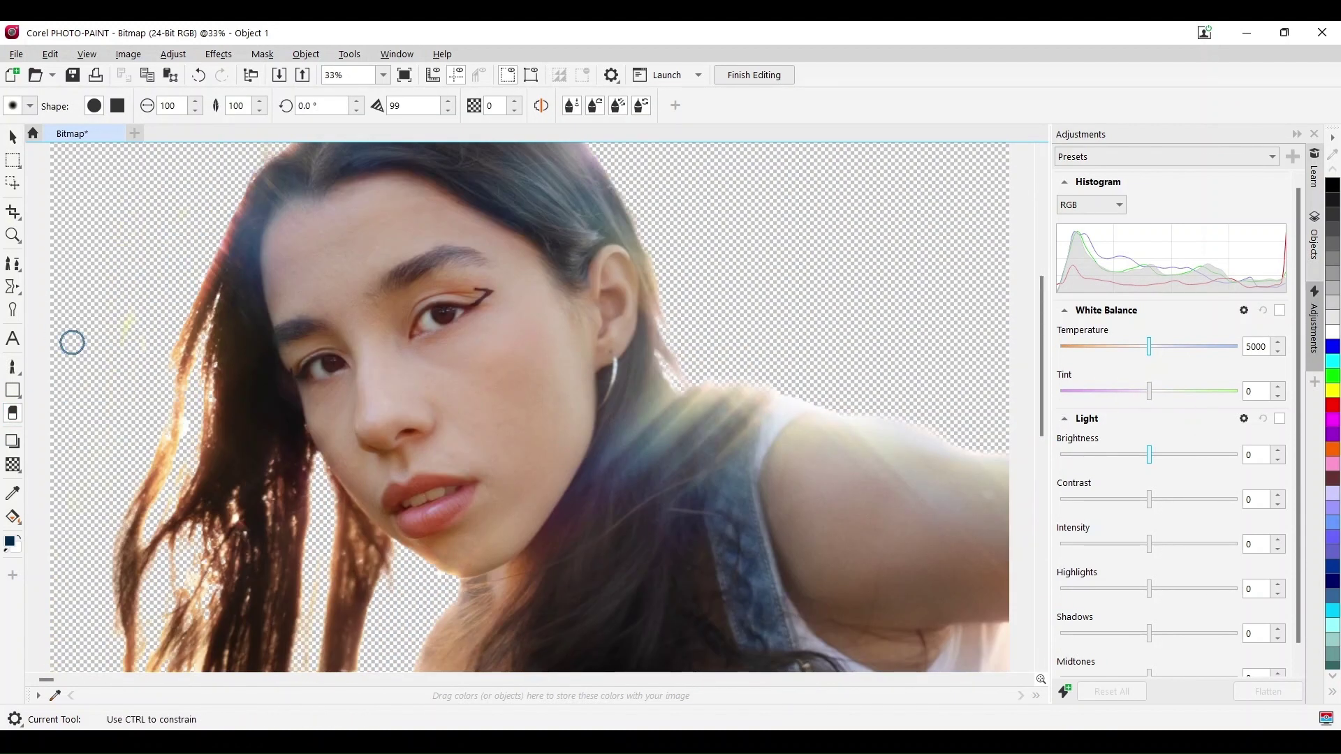
pyautogui.scroll(-2, 56, 419)
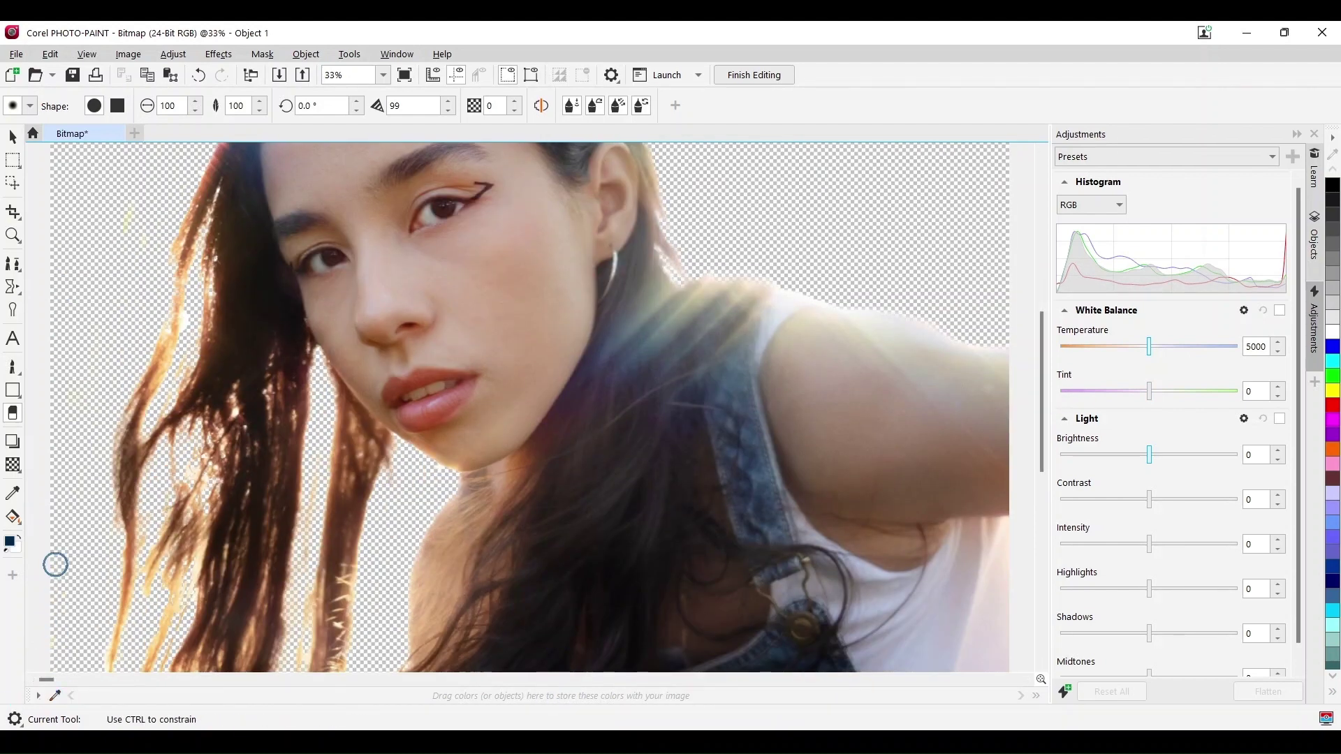
# - Erase the yellow foliage remnants between the photo's left edge and the lower hair strands
pyautogui.moveTo(1041, 419); pyautogui.dragTo(1041, 533)
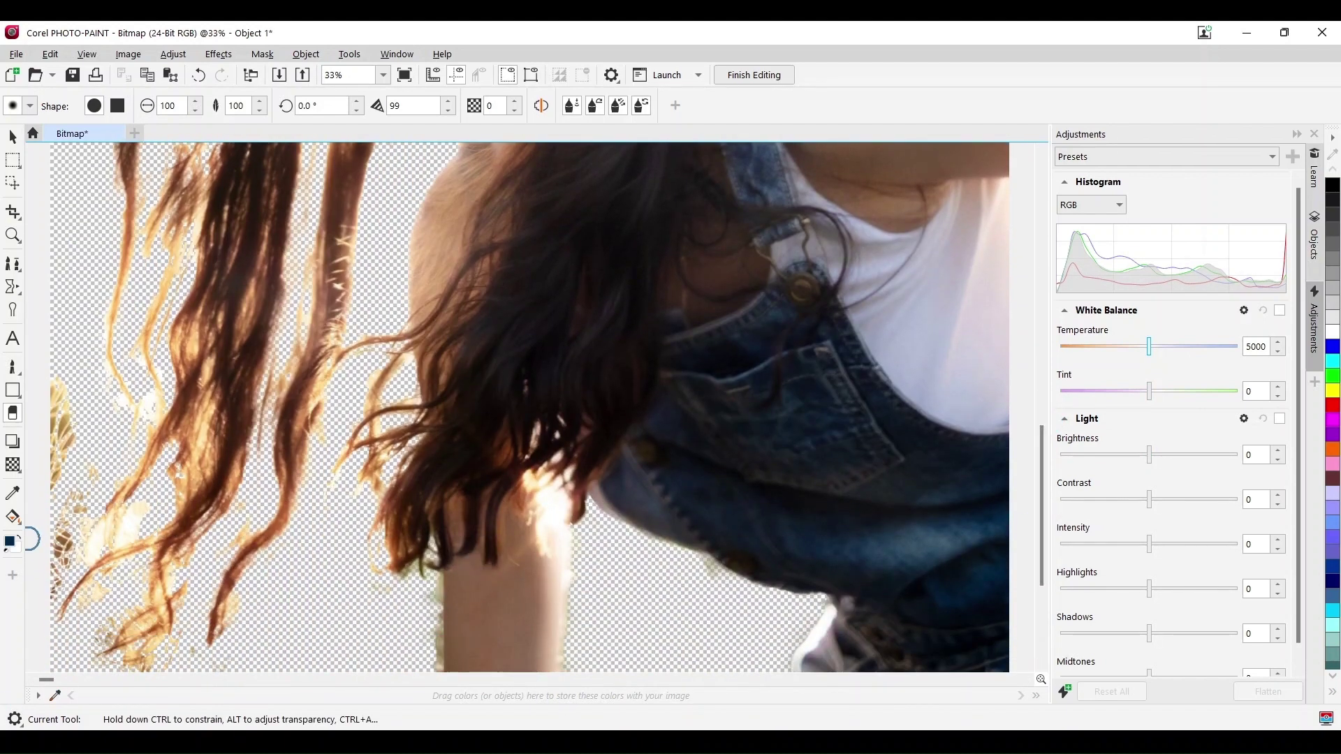
pyautogui.moveTo(52, 510)
pyautogui.mouseDown()
pyautogui.moveTo(80, 417)
pyautogui.moveTo(51, 567)
pyautogui.moveTo(78, 474)
pyautogui.moveTo(68, 541)
pyautogui.moveTo(36, 614)
pyautogui.moveTo(114, 449)
pyautogui.mouseUp()
pyautogui.moveTo(99, 306); pyautogui.dragTo(126, 477)
pyautogui.moveTo(142, 389); pyautogui.dragTo(112, 467)
# - Try erasing the glow between the outer hair strands with the 41 nib enlarged to 100, and undo the stroke
pyautogui.click(32, 106)
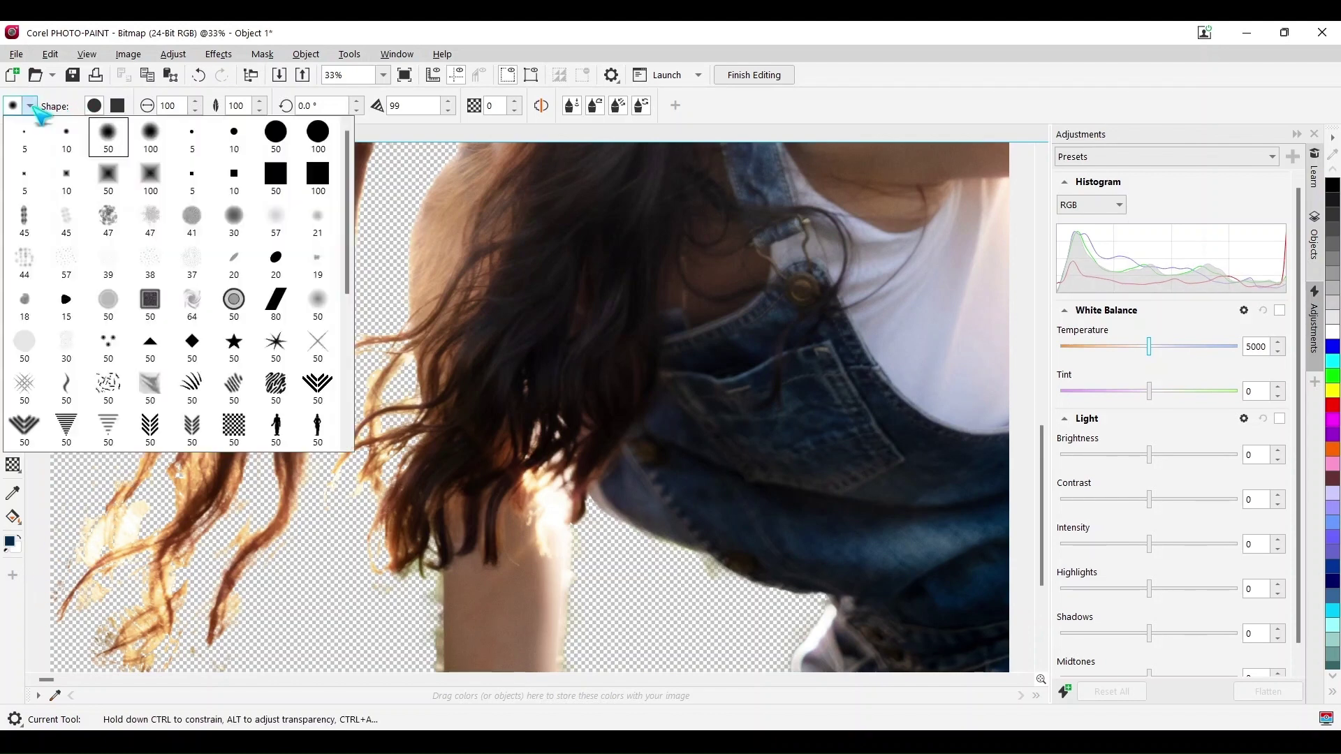
pyautogui.click(188, 220)
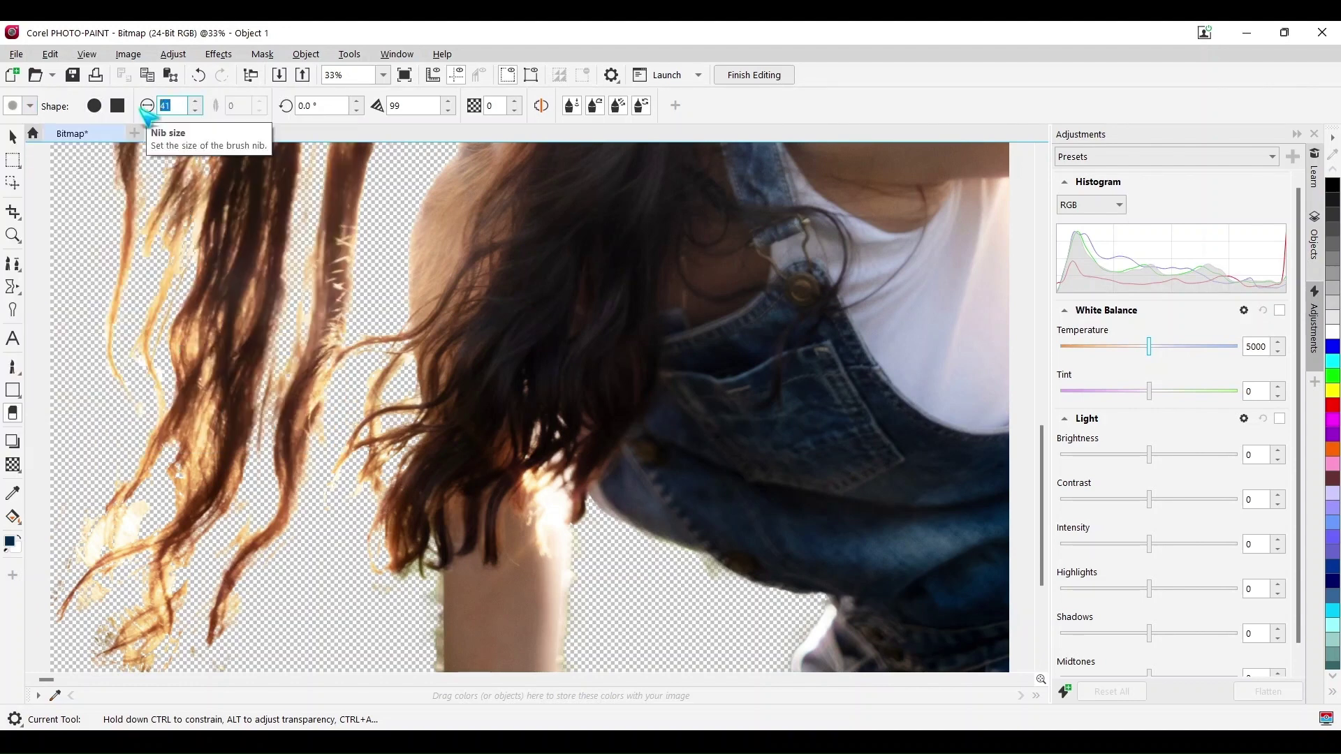
pyautogui.write('100')
pyautogui.press('Tab')
pyautogui.moveTo(141, 340); pyautogui.dragTo(161, 451)
pyautogui.hotkey('ctrl', 'z')
# - Choose a fainter eraser nib, set its size to 100, and erase the bright patch and specks around the outer hair tips
pyautogui.click(30, 106)
pyautogui.click(285, 143)
pyautogui.doubleClick(167, 106)
pyautogui.write('100')
pyautogui.press('Tab')
pyautogui.moveTo(153, 506)
pyautogui.mouseDown()
pyautogui.moveTo(132, 497)
pyautogui.moveTo(100, 552)
pyautogui.mouseUp()
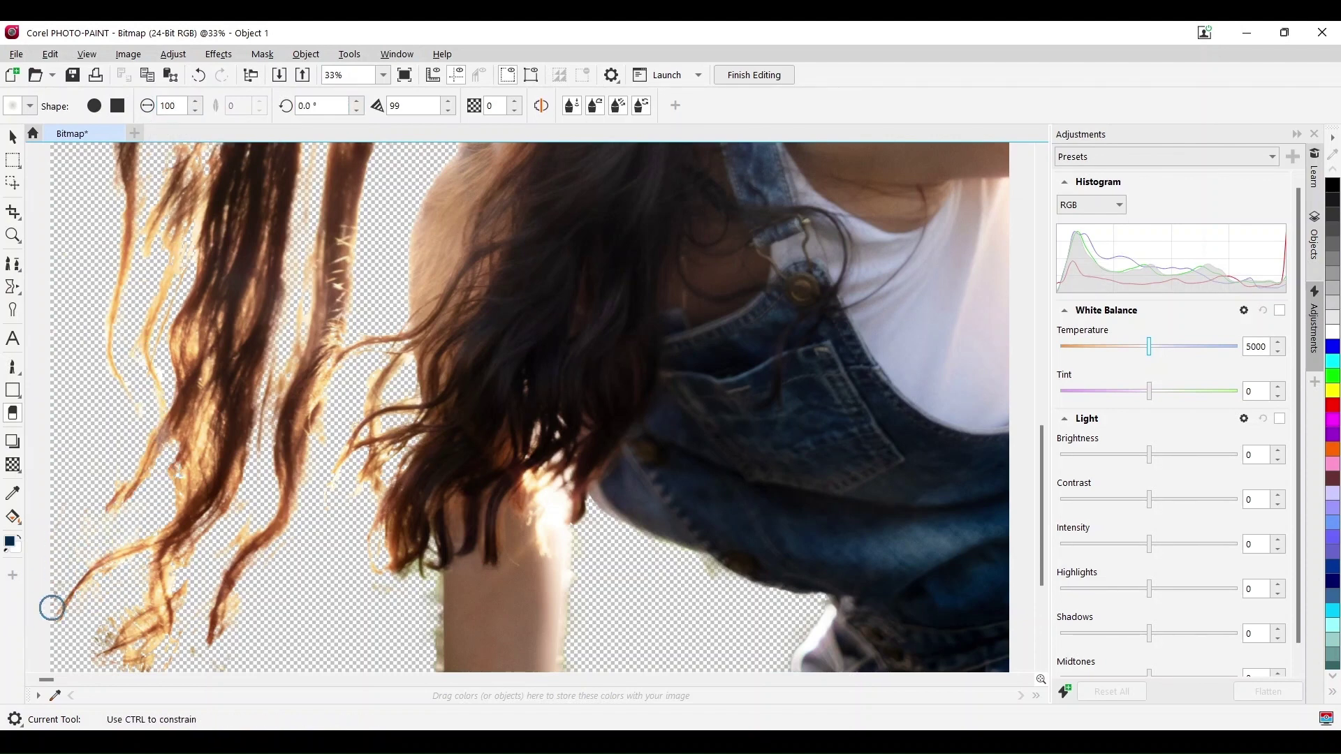
pyautogui.scroll(-3, 174, 652)
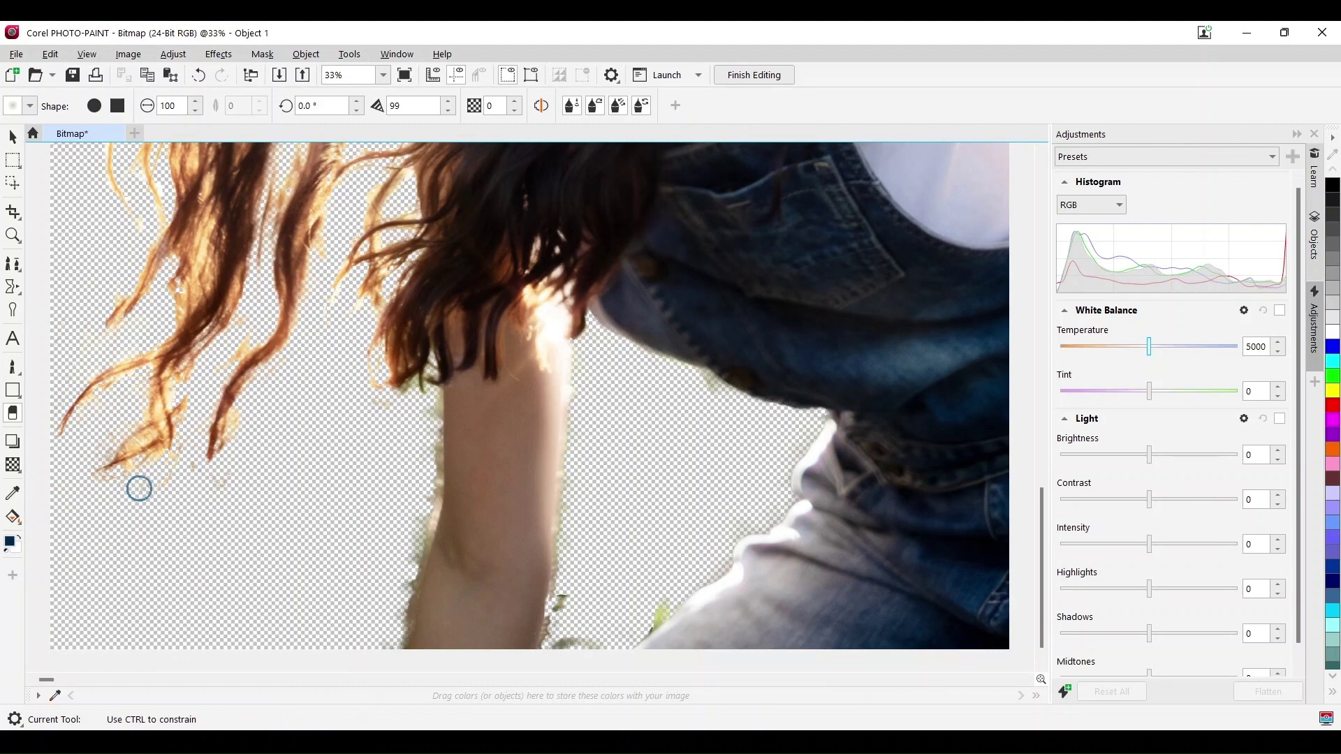
# - Switch to a soft round eraser nib of size 100 and erase the green fringe along the forearm's outer edge
pyautogui.click(29, 106)
pyautogui.scroll(2, 183, 143)
pyautogui.click(183, 139)
pyautogui.click(29, 107)
pyautogui.click(216, 142)
pyautogui.moveTo(433, 400)
pyautogui.mouseDown()
pyautogui.moveTo(404, 610)
pyautogui.moveTo(390, 593)
pyautogui.mouseUp()
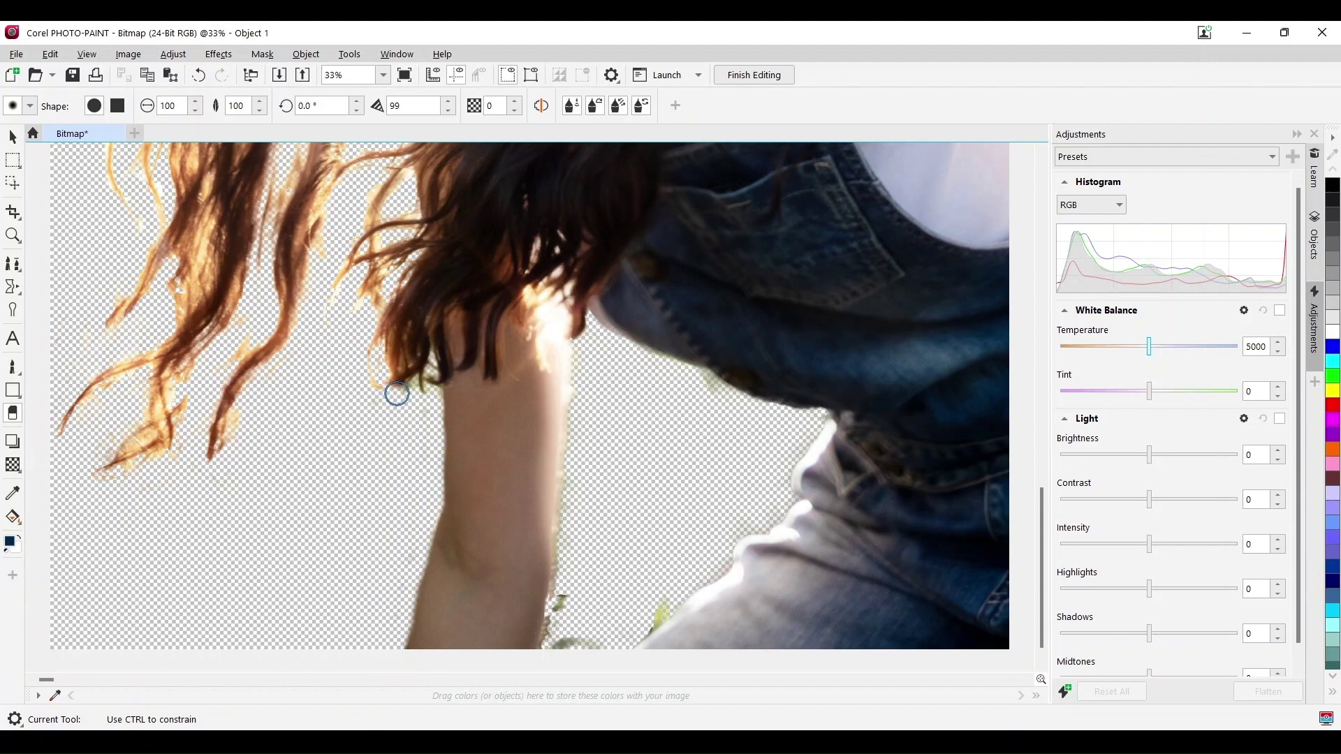
# - Erase the green remnants between the forearm and the jeans and along the underside of the overalls
pyautogui.moveTo(584, 504)
pyautogui.mouseDown()
pyautogui.moveTo(554, 640)
pyautogui.moveTo(608, 614)
pyautogui.moveTo(587, 634)
pyautogui.mouseUp()
pyautogui.moveTo(711, 367); pyautogui.dragTo(745, 384)
pyautogui.scroll(-3, 754, 461)
pyautogui.scroll(1, 754, 460)
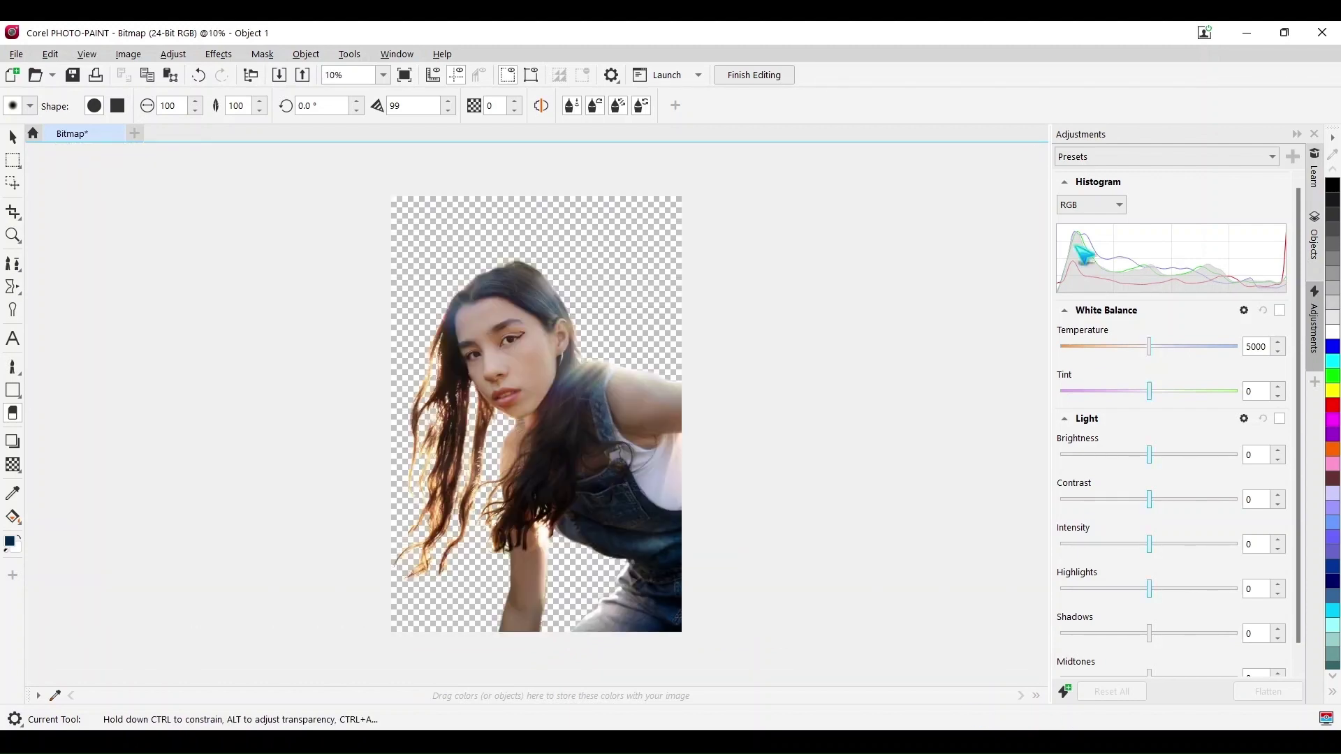
# - Finish editing, save the leaning woman's cutout to the drawing, and close the empty PHOTO-PAINT window to return to CorelDRAW
pyautogui.click(748, 75)
pyautogui.click(632, 423)
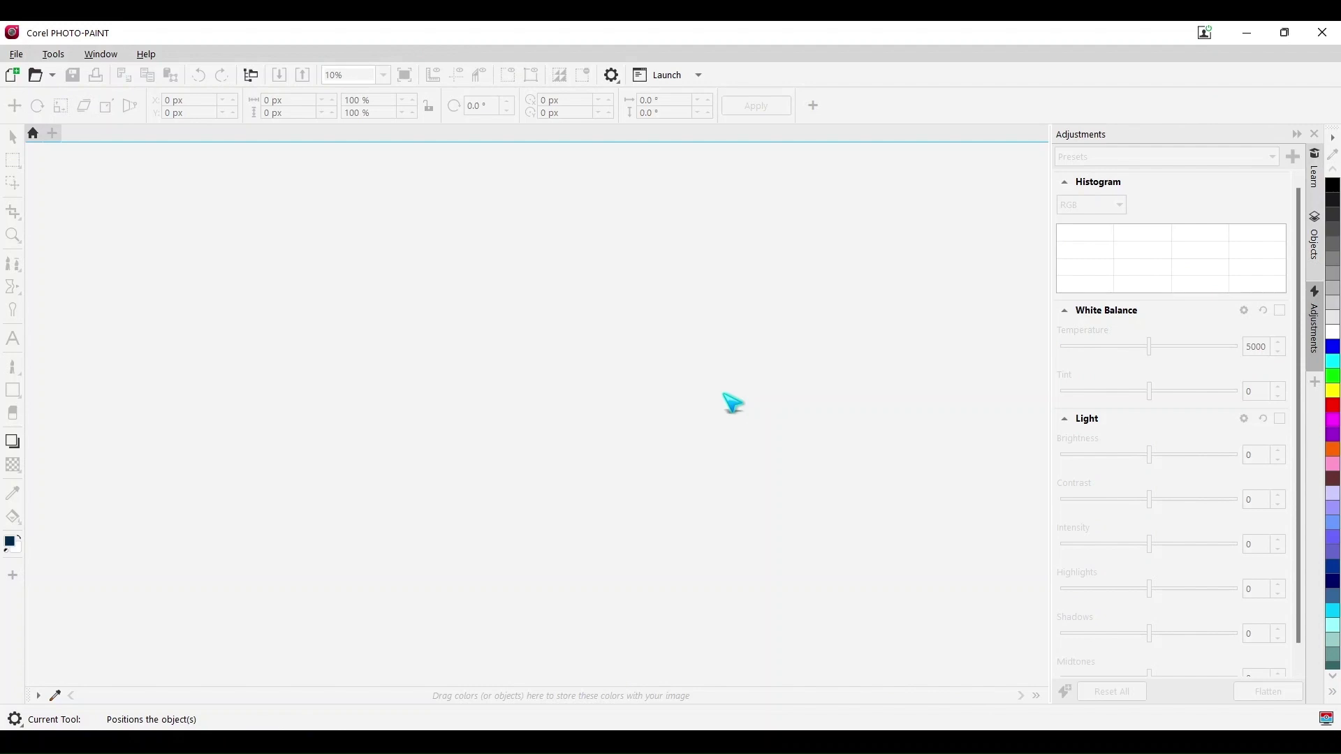
pyautogui.click(1320, 34)
pyautogui.click(1078, 398)
pyautogui.click(926, 430)
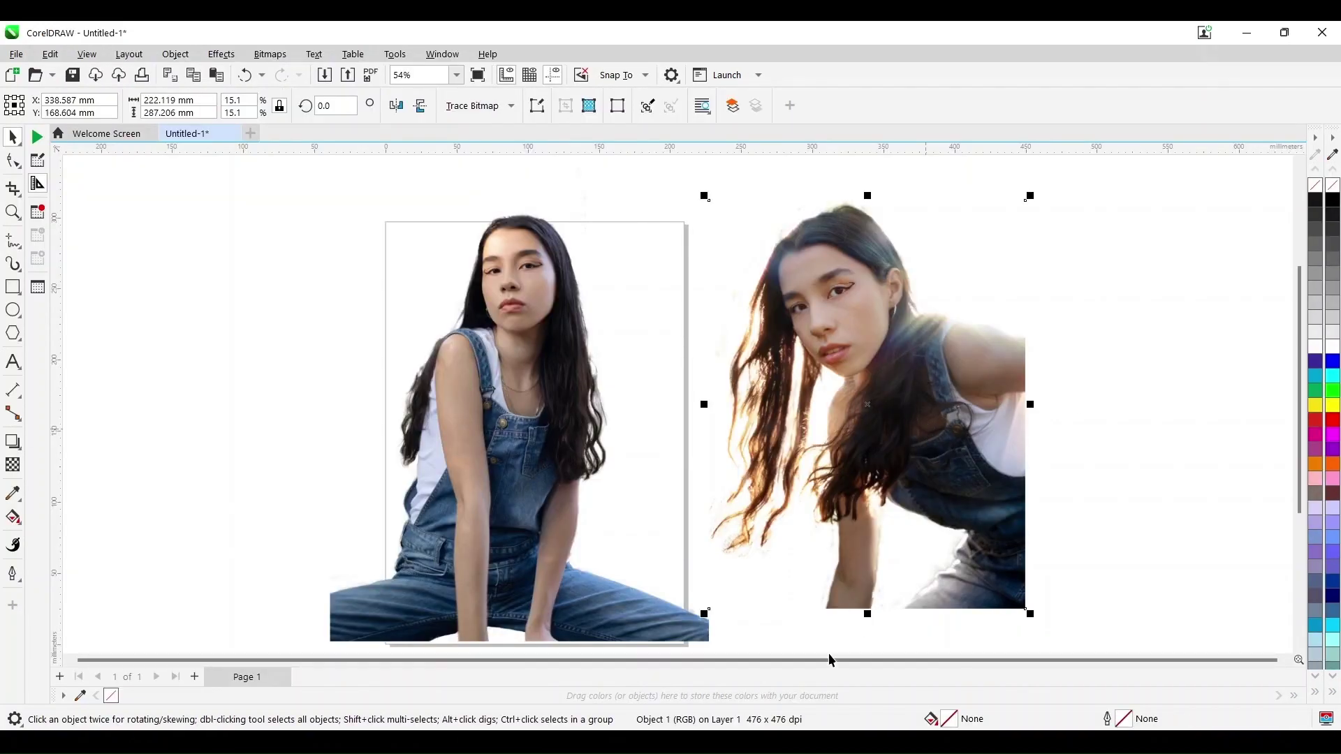
# - Scale the seated woman's cutout to about 217 by 271 mm and reposition it on the page
pyautogui.click(598, 548)
pyautogui.click(887, 543)
pyautogui.click(611, 514)
pyautogui.moveTo(714, 164); pyautogui.dragTo(624, 272)
pyautogui.moveTo(538, 410); pyautogui.dragTo(583, 420)
pyautogui.moveTo(685, 278); pyautogui.dragTo(712, 261)
# - Open the seated woman's cutout in a maximized PHOTO-PAINT window and load it into the Cutout Lab
pyautogui.click(605, 363)
pyautogui.click(530, 405)
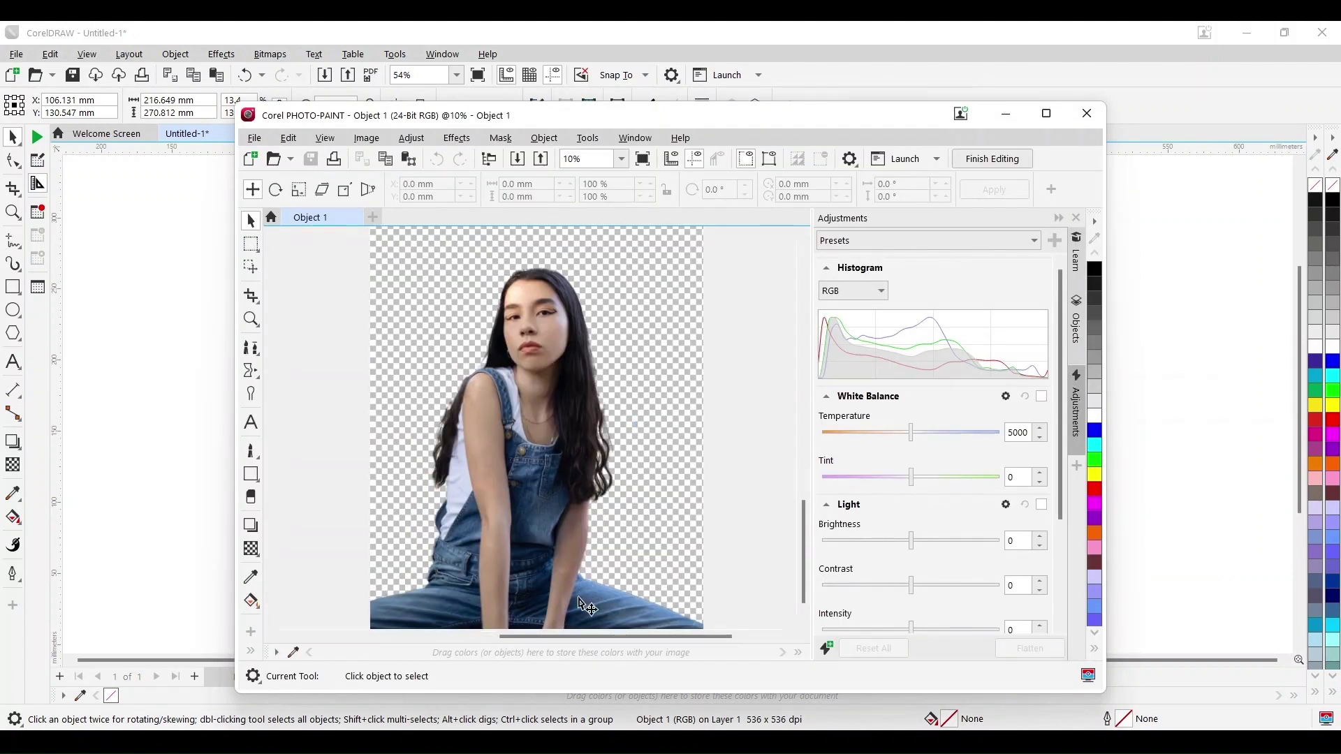
pyautogui.scroll(3, 584, 599)
pyautogui.click(1047, 113)
pyautogui.click(173, 54)
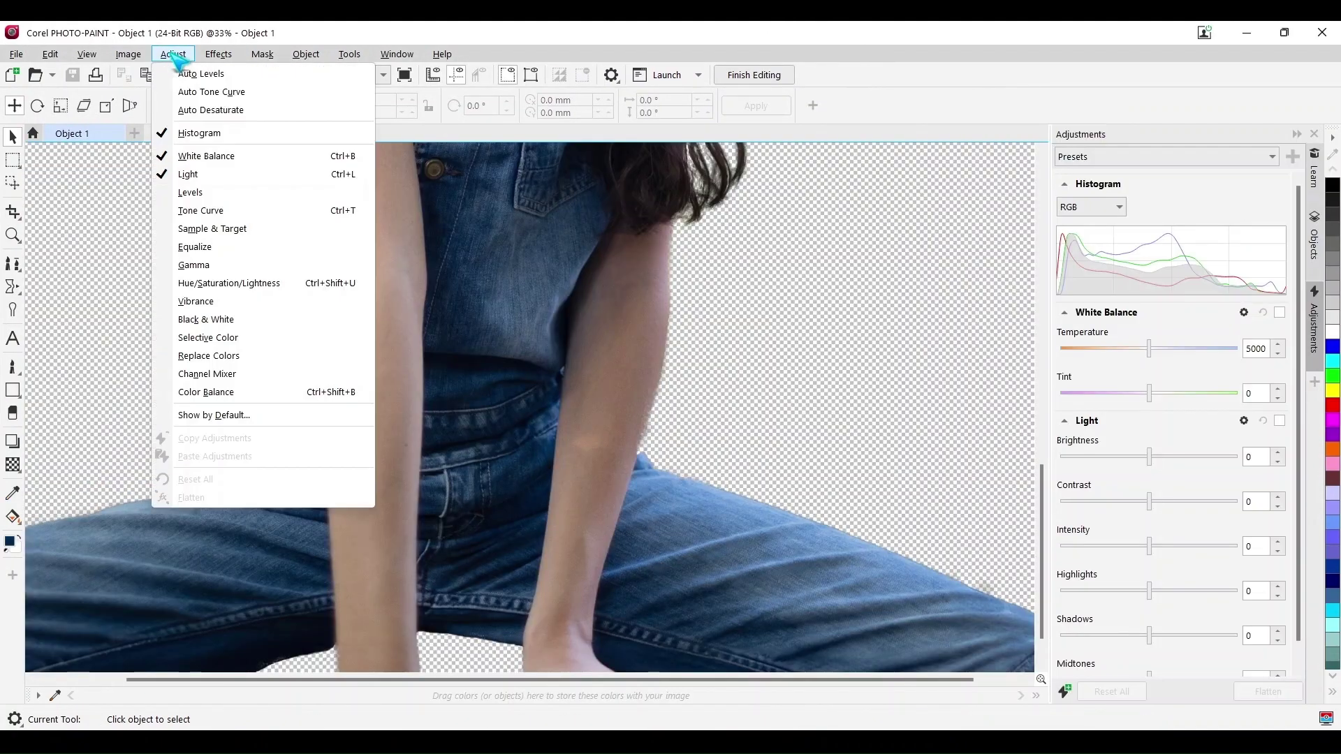
pyautogui.click(143, 72)
pyautogui.click(970, 117)
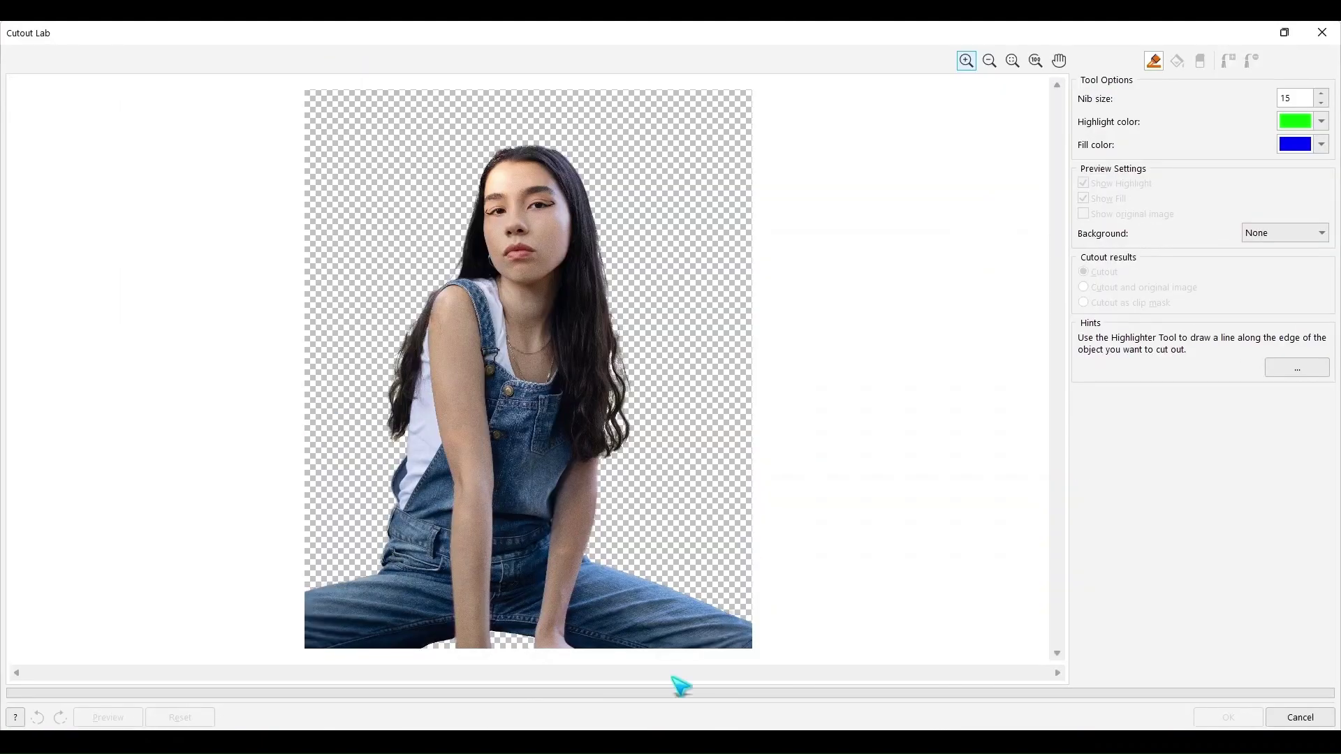
# - Highlight around the woman's head, hair, arms and the overalls' front without the legs, fill the enclosed areas, and preview the cutout
pyautogui.click(588, 650)
pyautogui.click(584, 647)
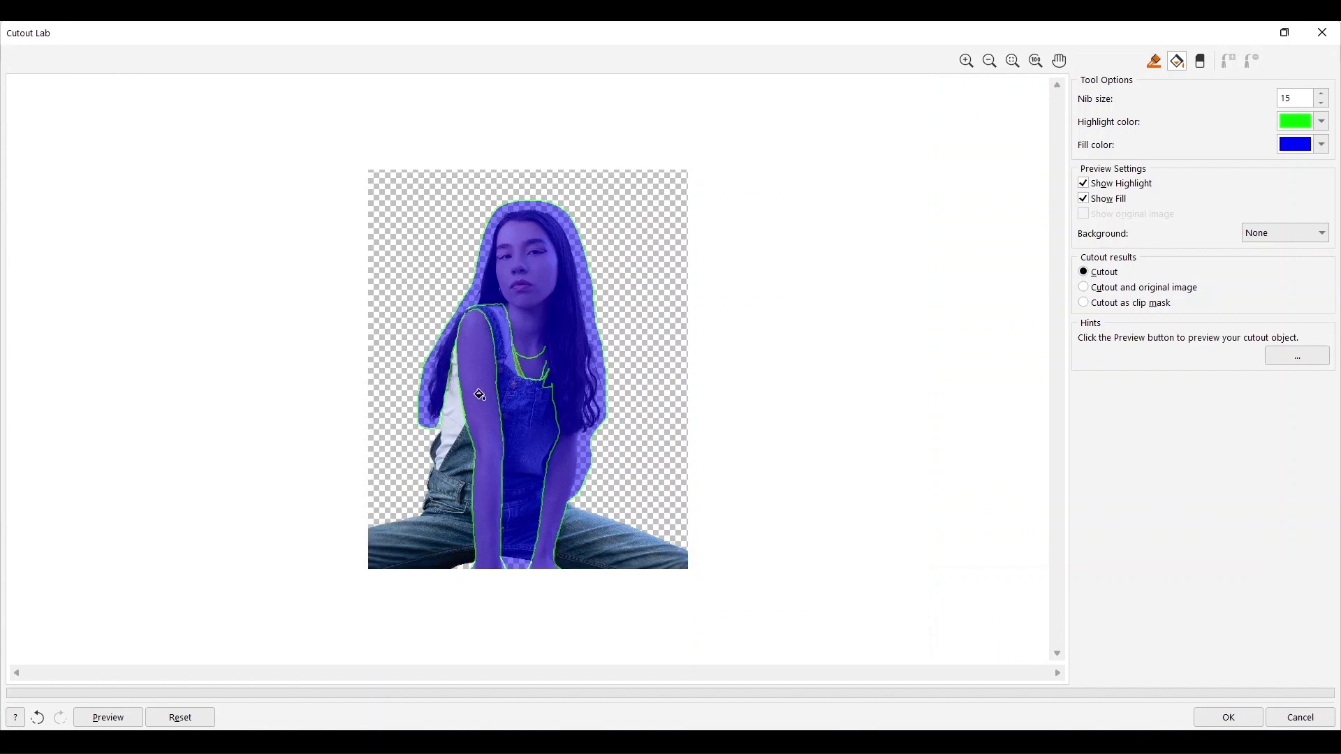
pyautogui.scroll(3, 480, 395)
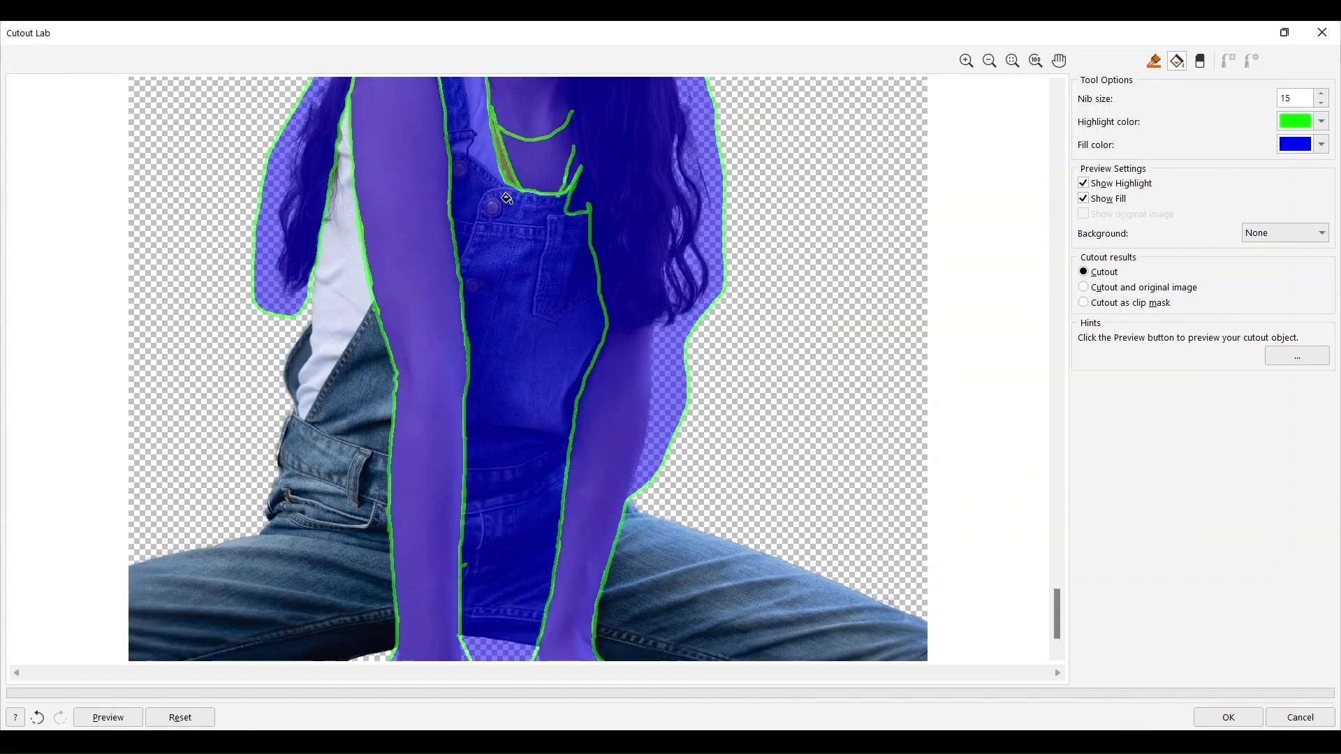
pyautogui.scroll(3, 559, 252)
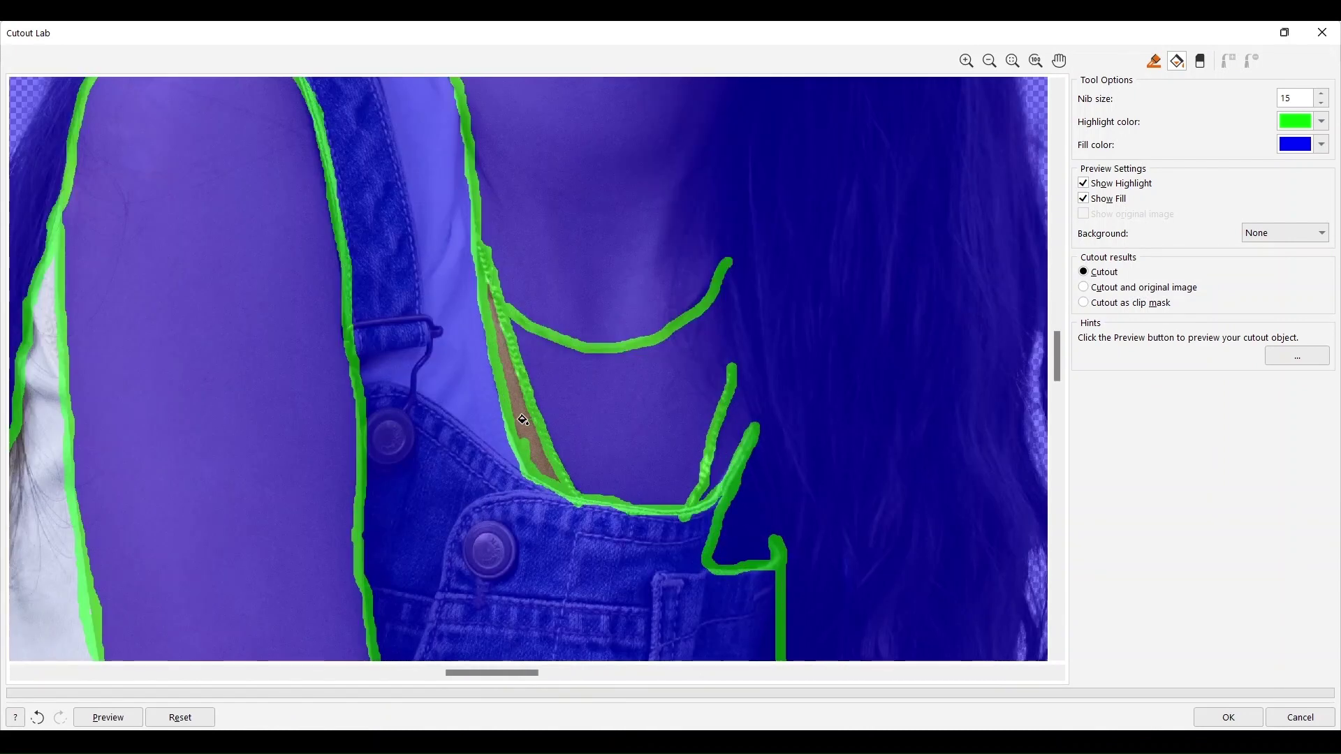
pyautogui.scroll(-5, 562, 446)
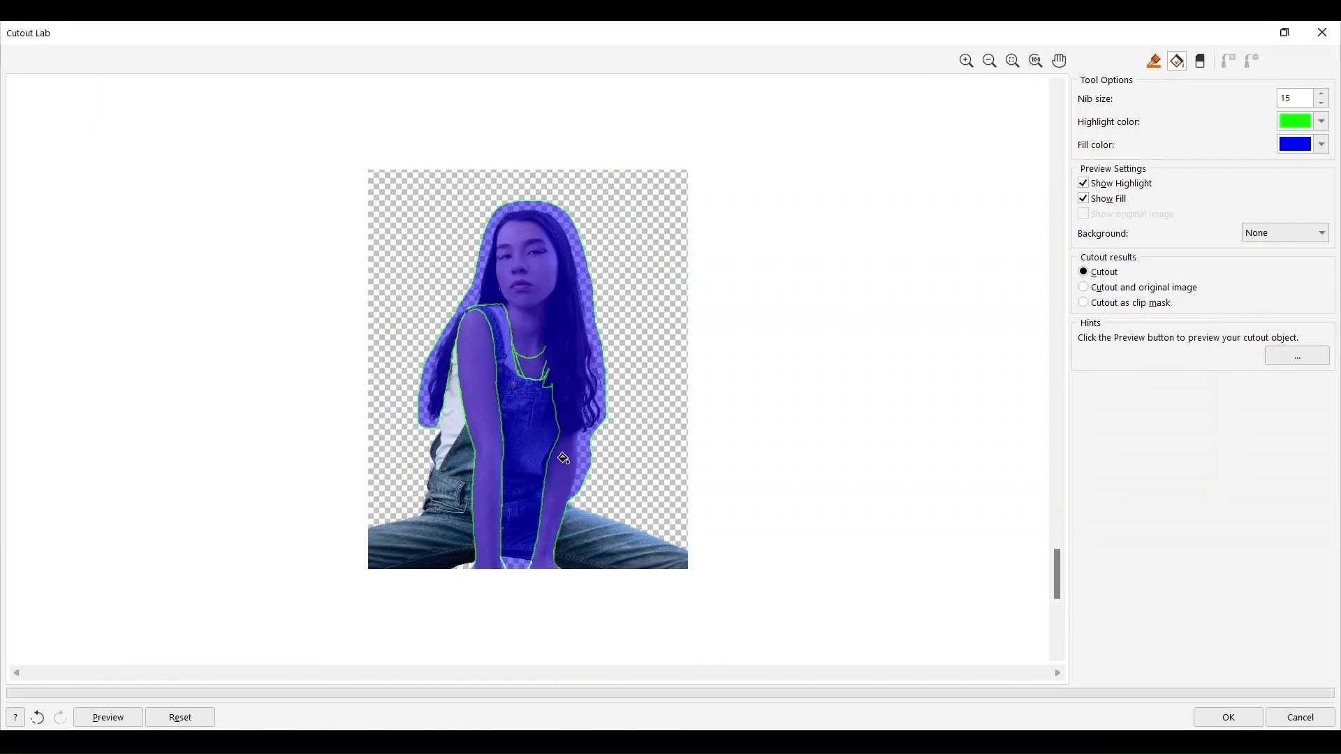
pyautogui.click(109, 717)
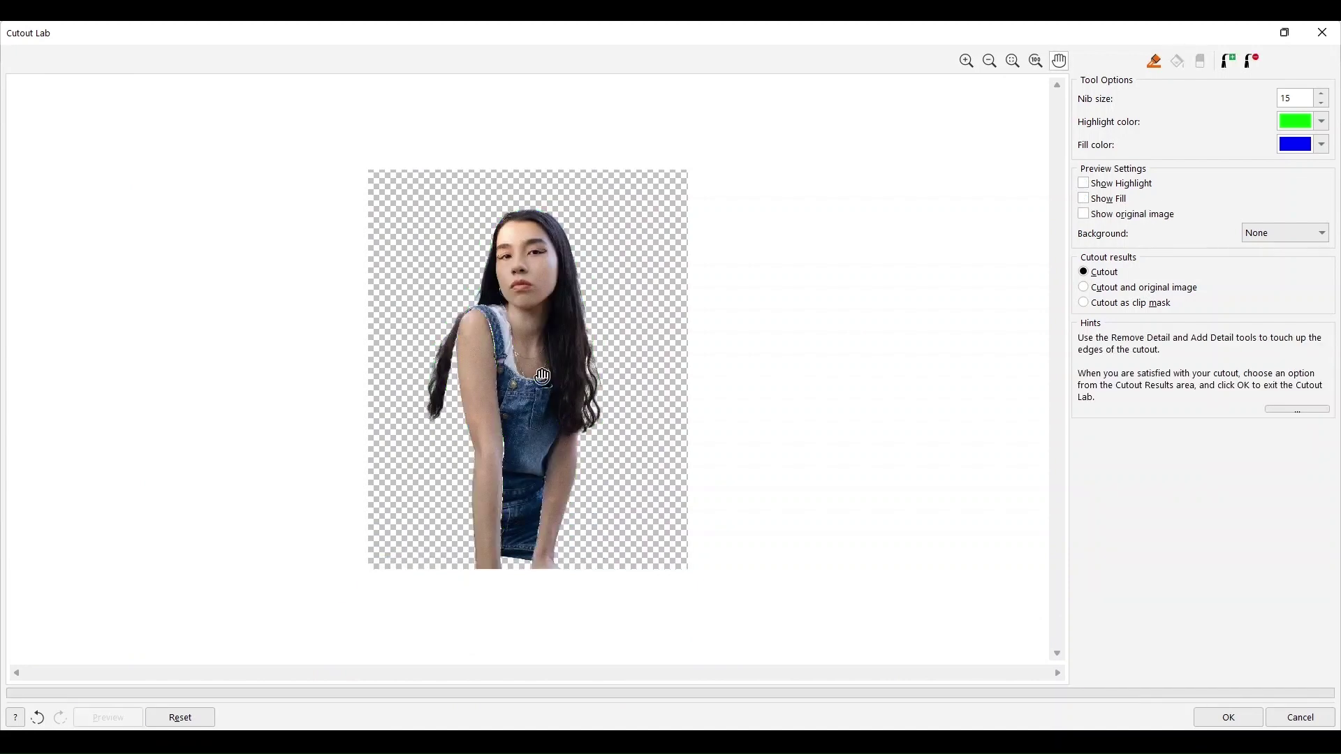
# - Check the cutout's edges around the necklace and neckline, and show the highlight and fill over the preview
pyautogui.scroll(6, 528, 253)
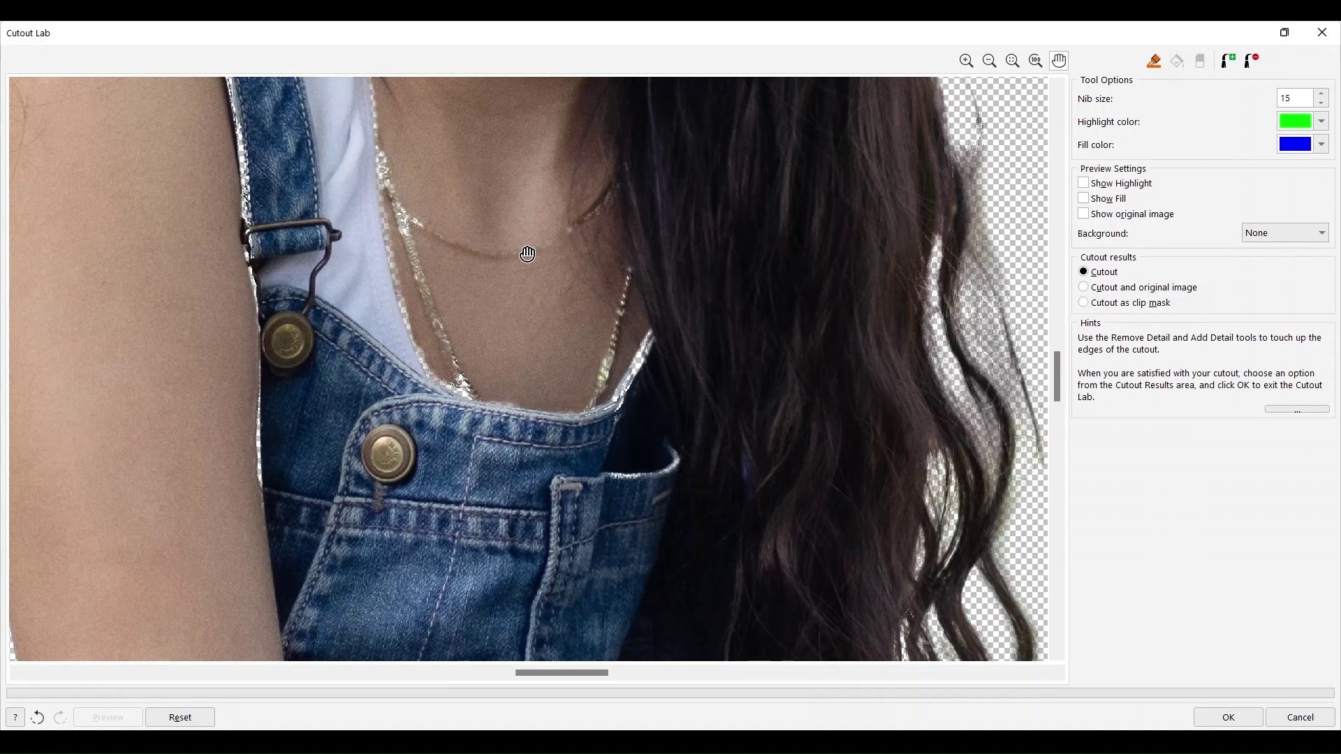
pyautogui.scroll(2, 528, 254)
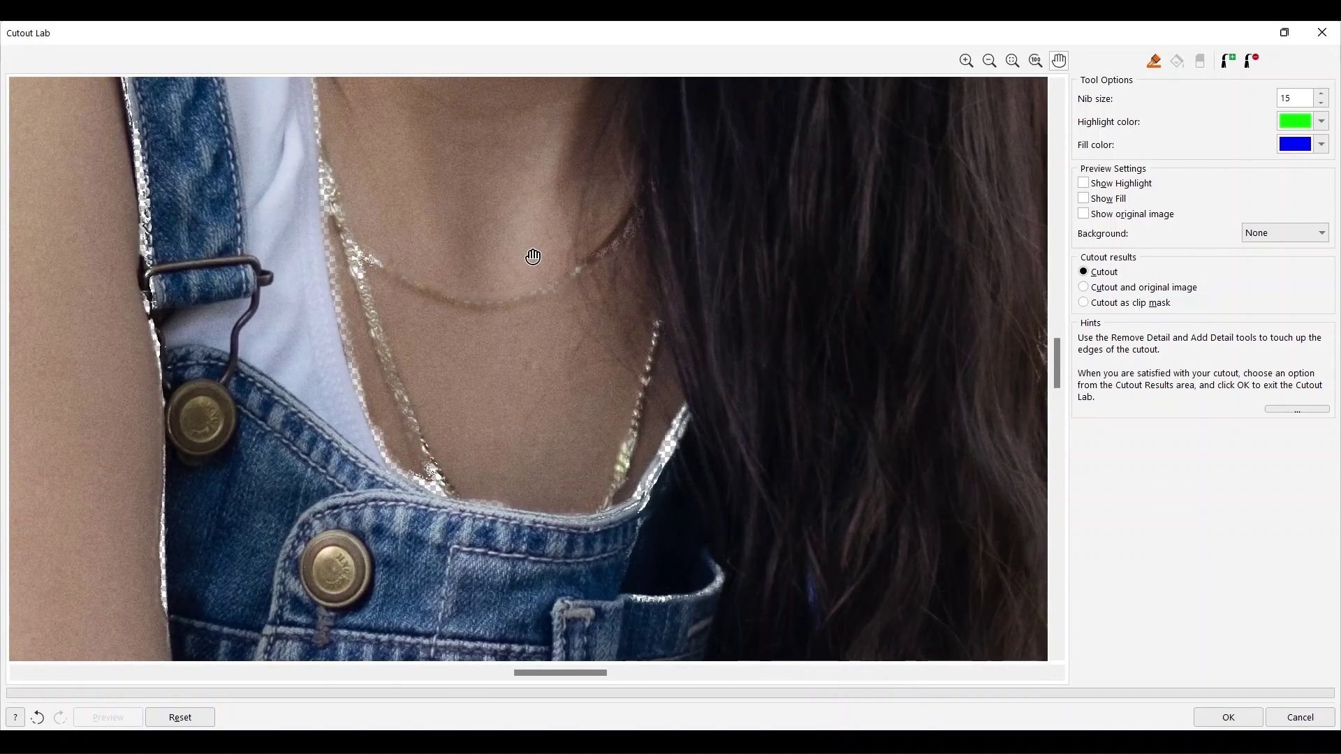
pyautogui.scroll(-8, 528, 253)
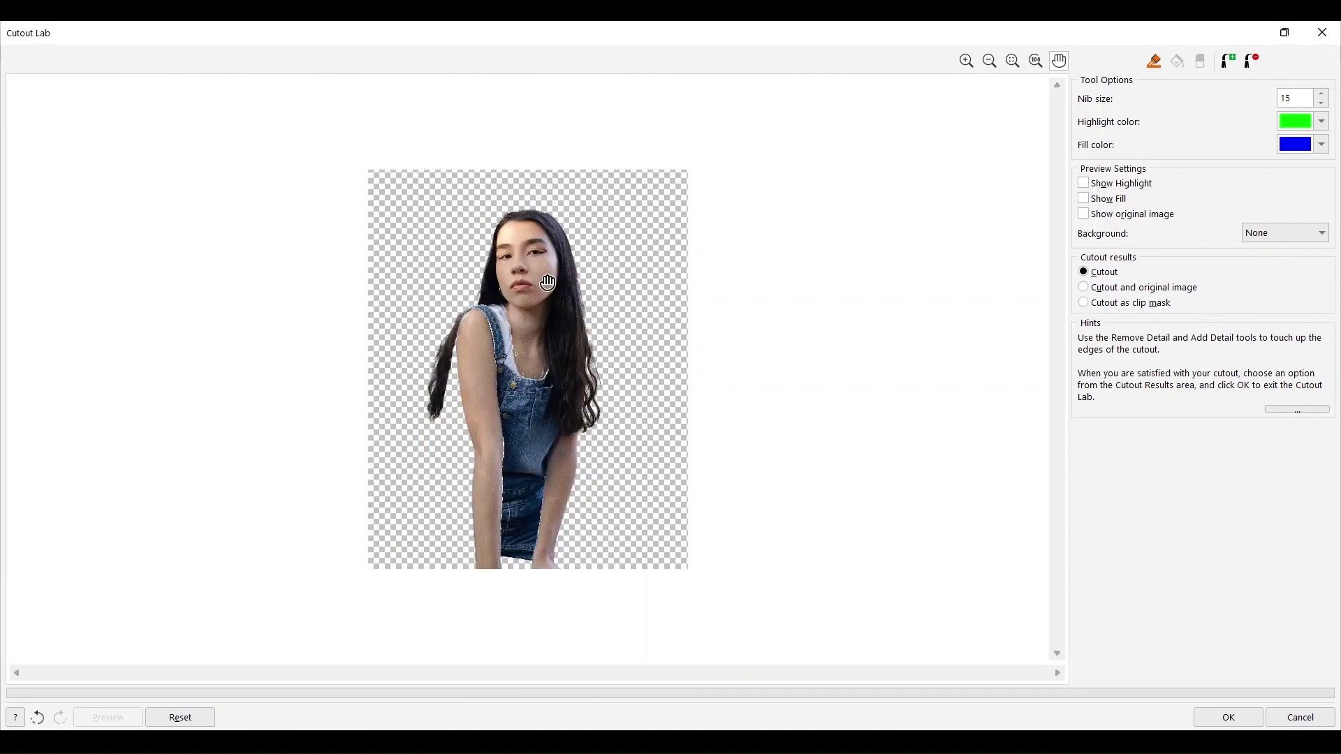
pyautogui.scroll(4, 549, 283)
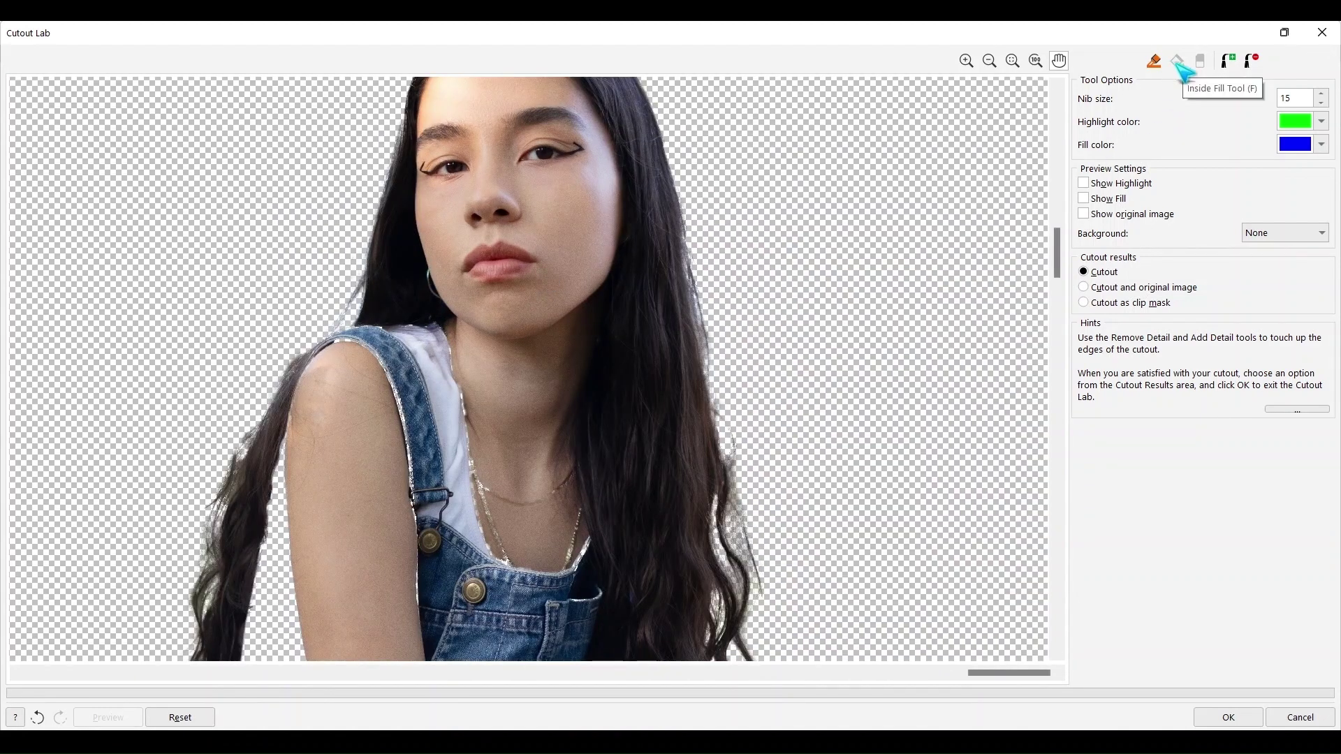
pyautogui.click(1084, 183)
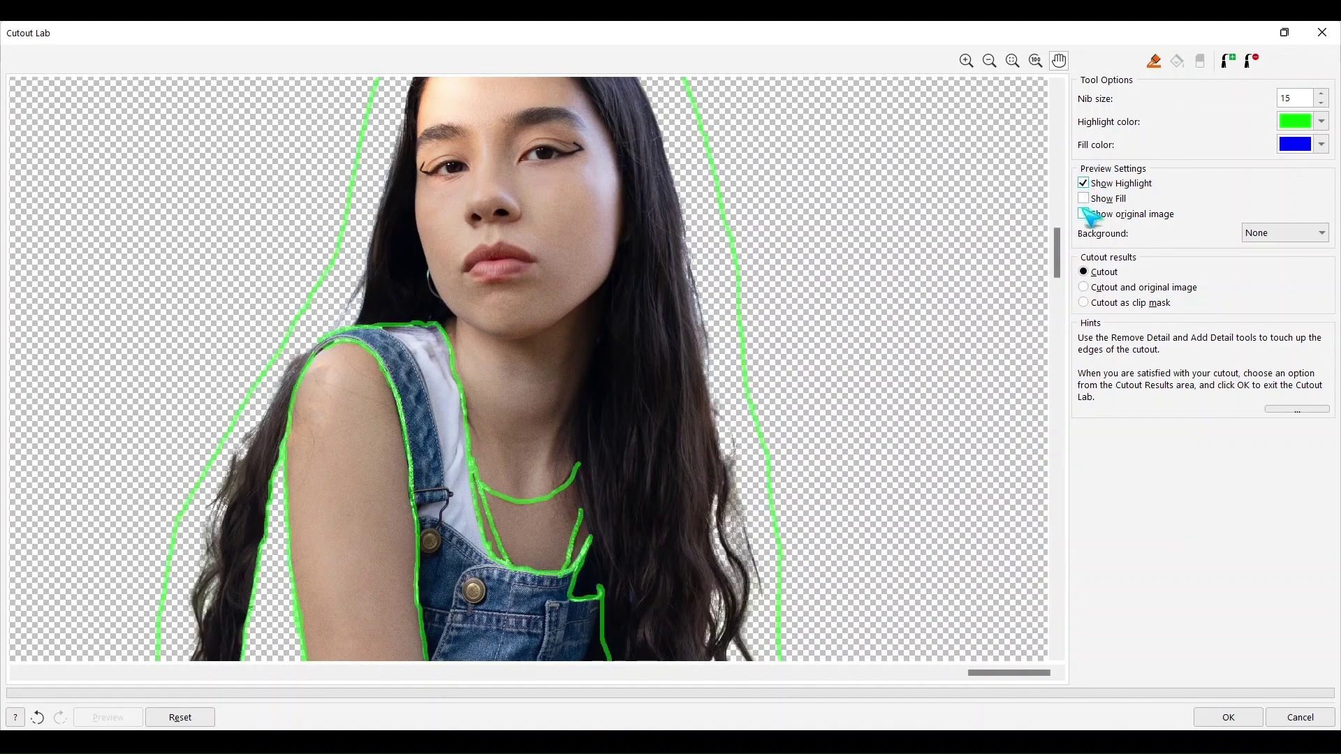
pyautogui.click(1083, 199)
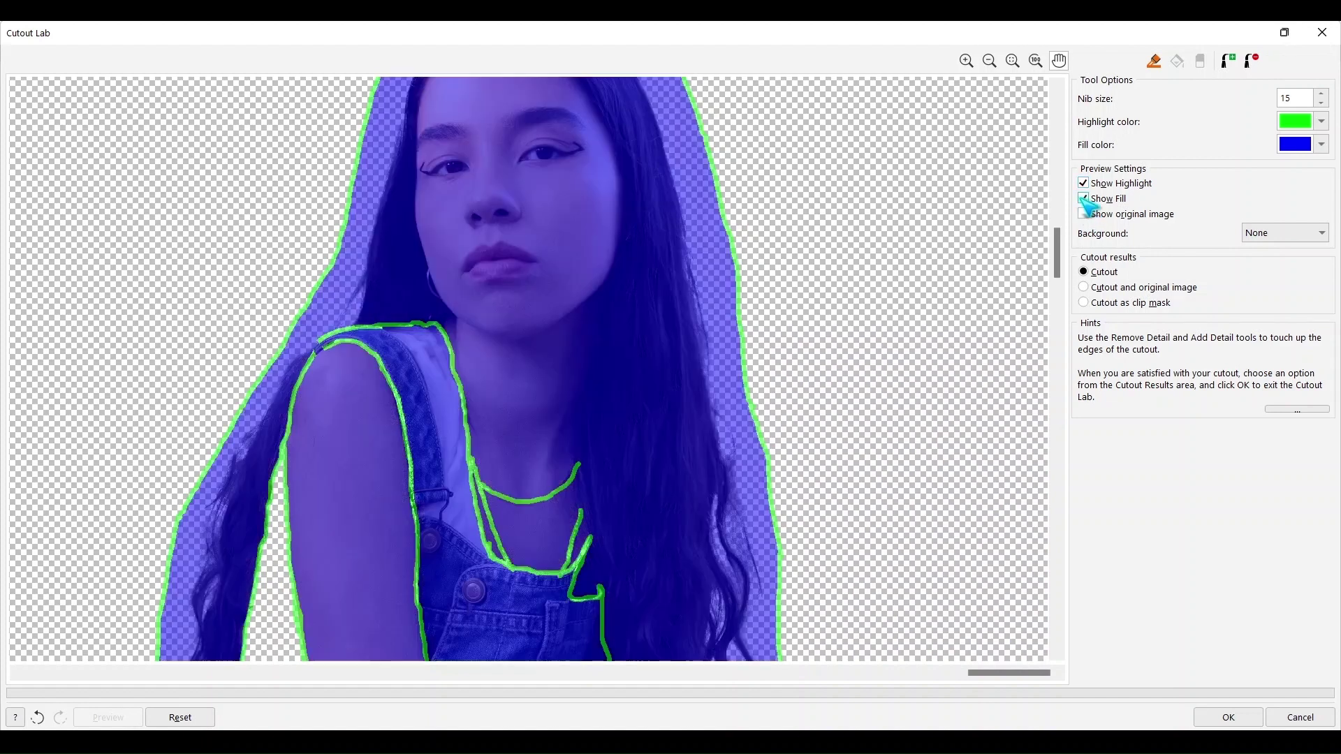
# - Close the highlight gaps at the shoulder so that the overalls' strap is separated from the hair and arm
pyautogui.scroll(5, 344, 356)
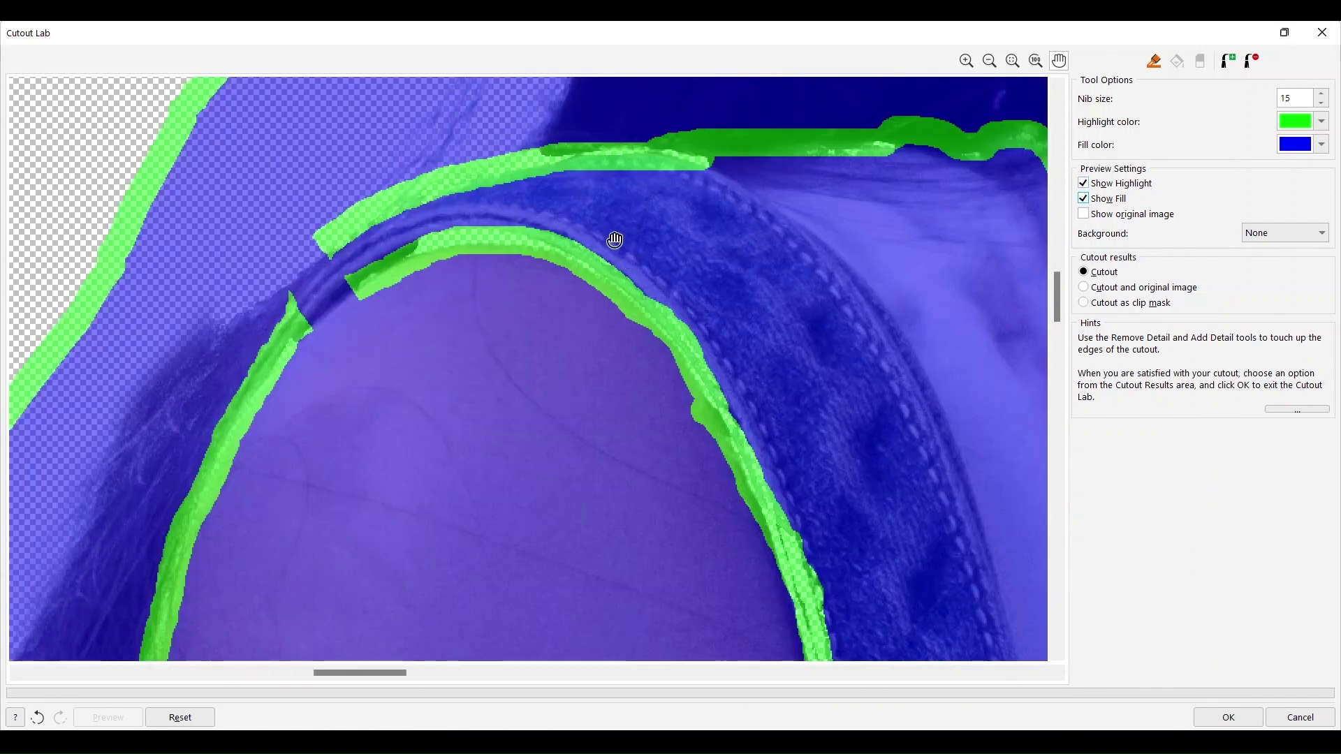
pyautogui.click(1154, 61)
pyautogui.moveTo(324, 239); pyautogui.dragTo(283, 350)
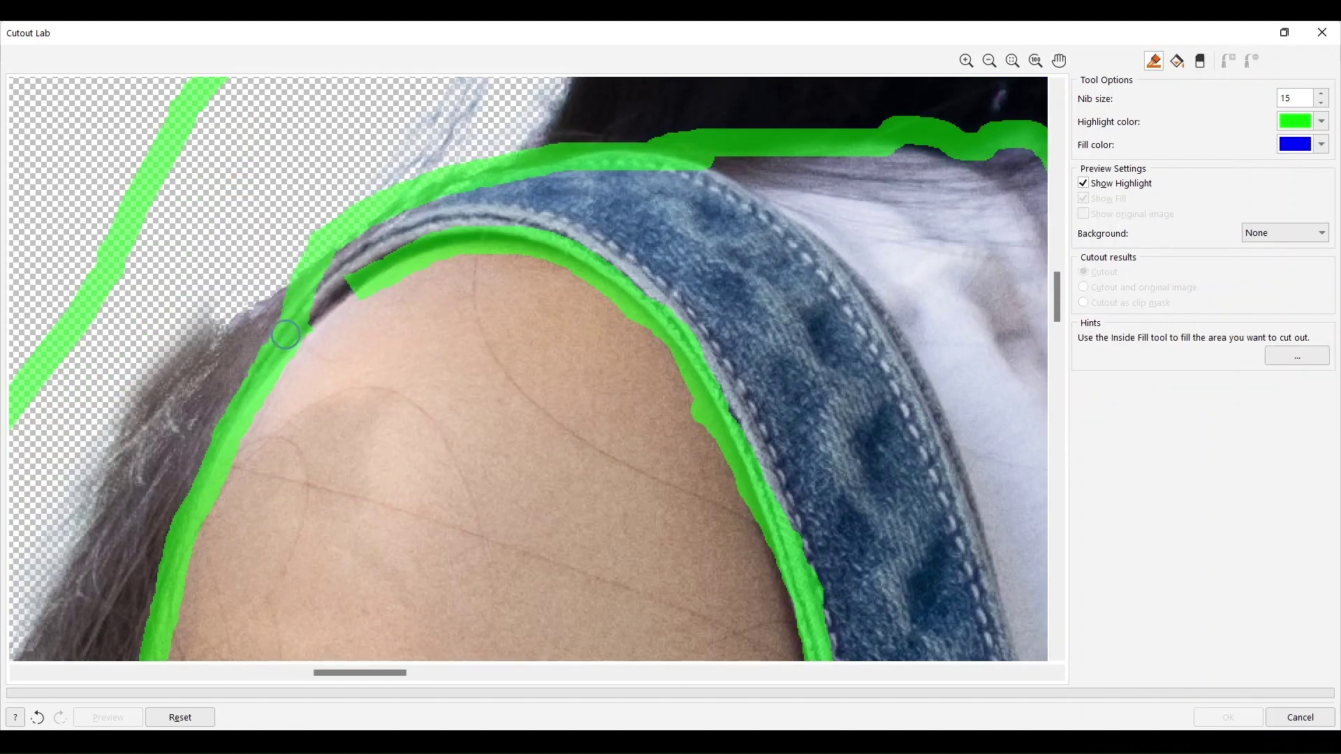
pyautogui.moveTo(346, 287); pyautogui.dragTo(307, 333)
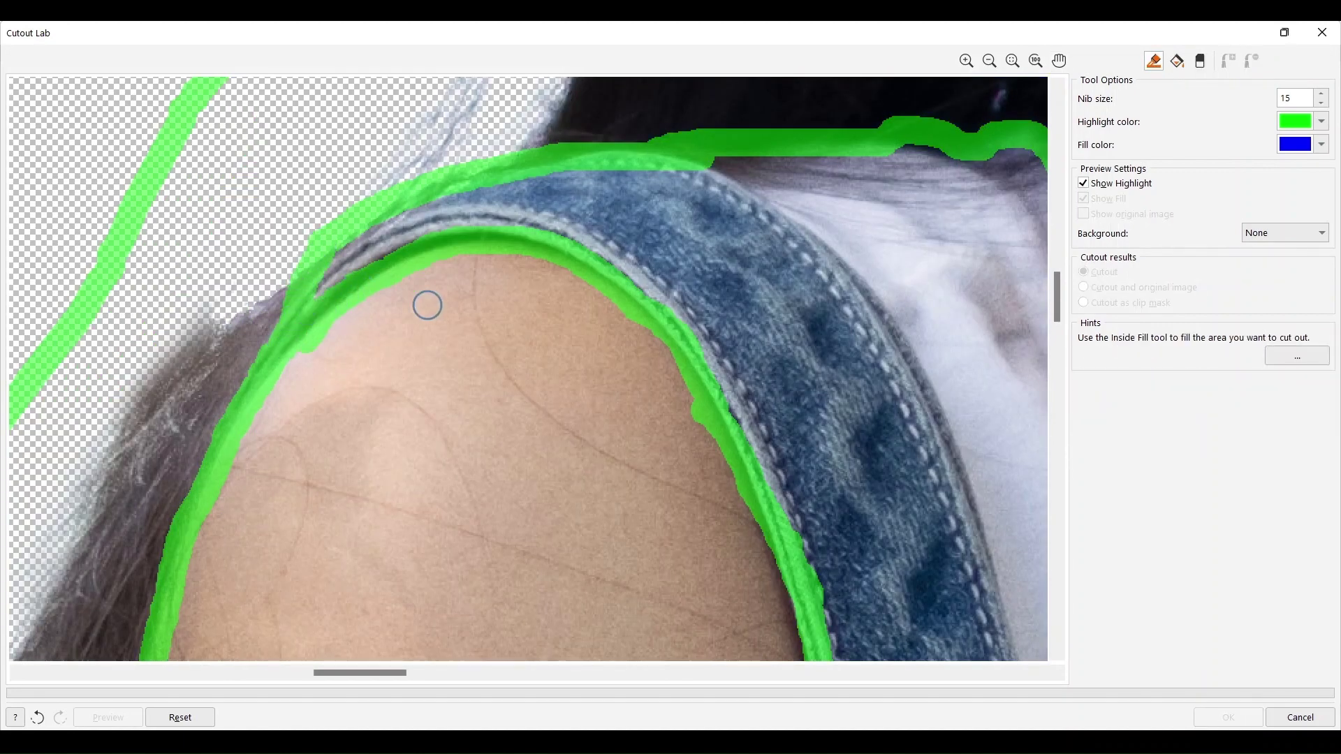
# - Fill the woman's head, hair and both arms inside the highlight, leaving the shirt and overalls unfilled
pyautogui.scroll(-5, 643, 421)
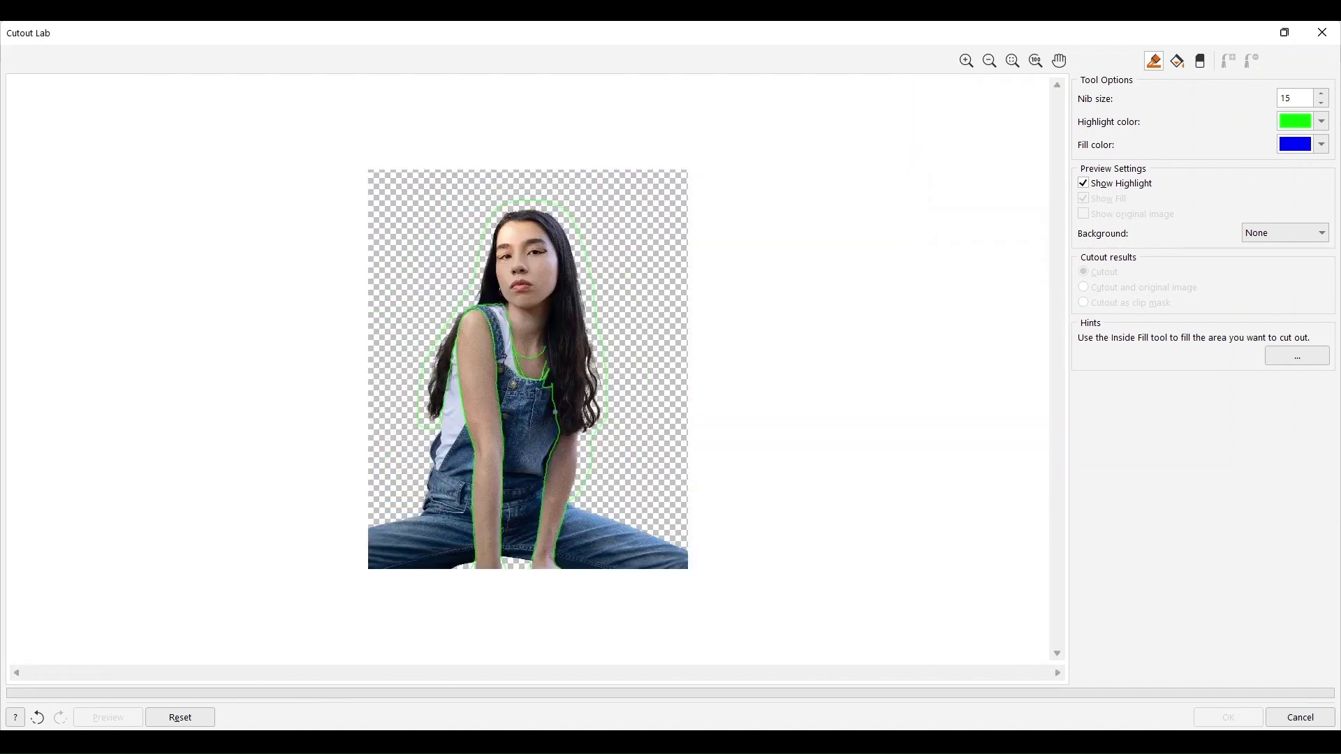
pyautogui.scroll(3, 643, 421)
pyautogui.scroll(-3, 539, 394)
pyautogui.click(1178, 61)
pyautogui.click(567, 401)
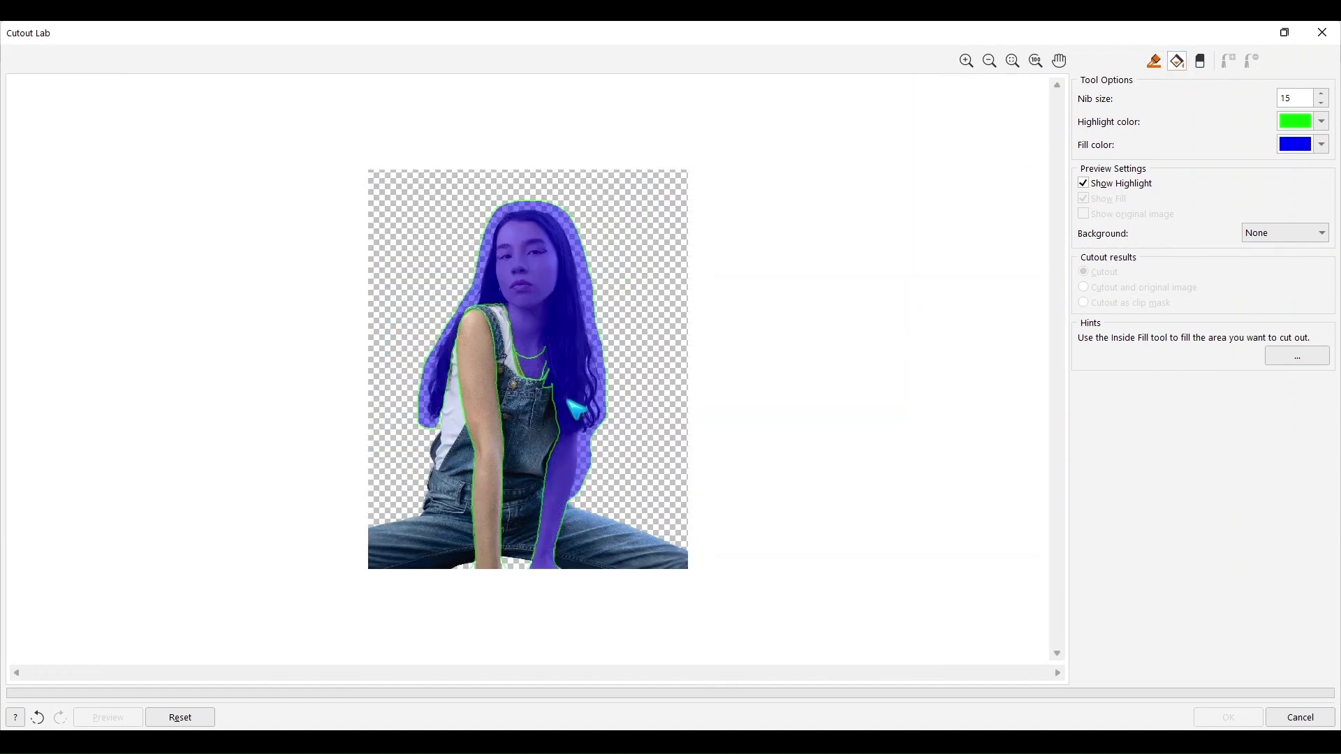
pyautogui.click(482, 411)
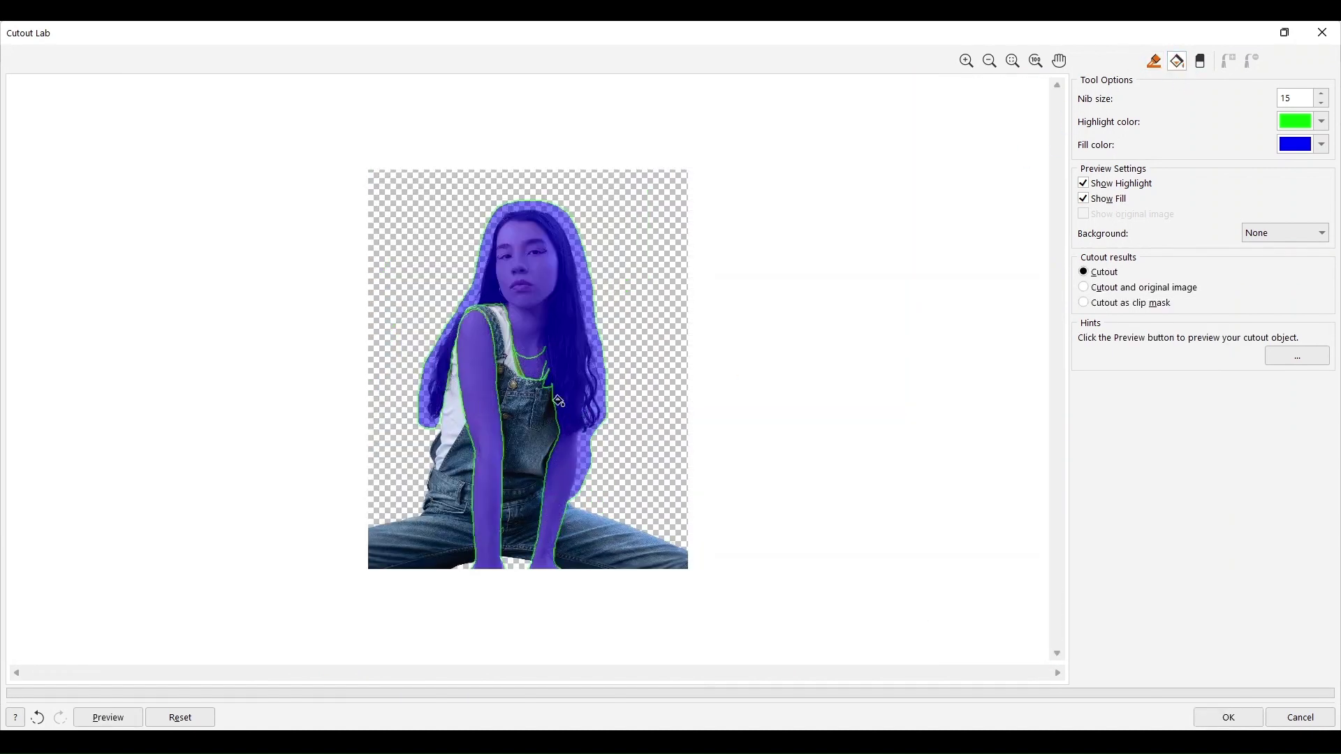
# - Switch to the Eraser tool, edit its nib size, and accept the cutout of the skin and hair without clothing
pyautogui.scroll(3, 559, 409)
pyautogui.scroll(-2, 977, 159)
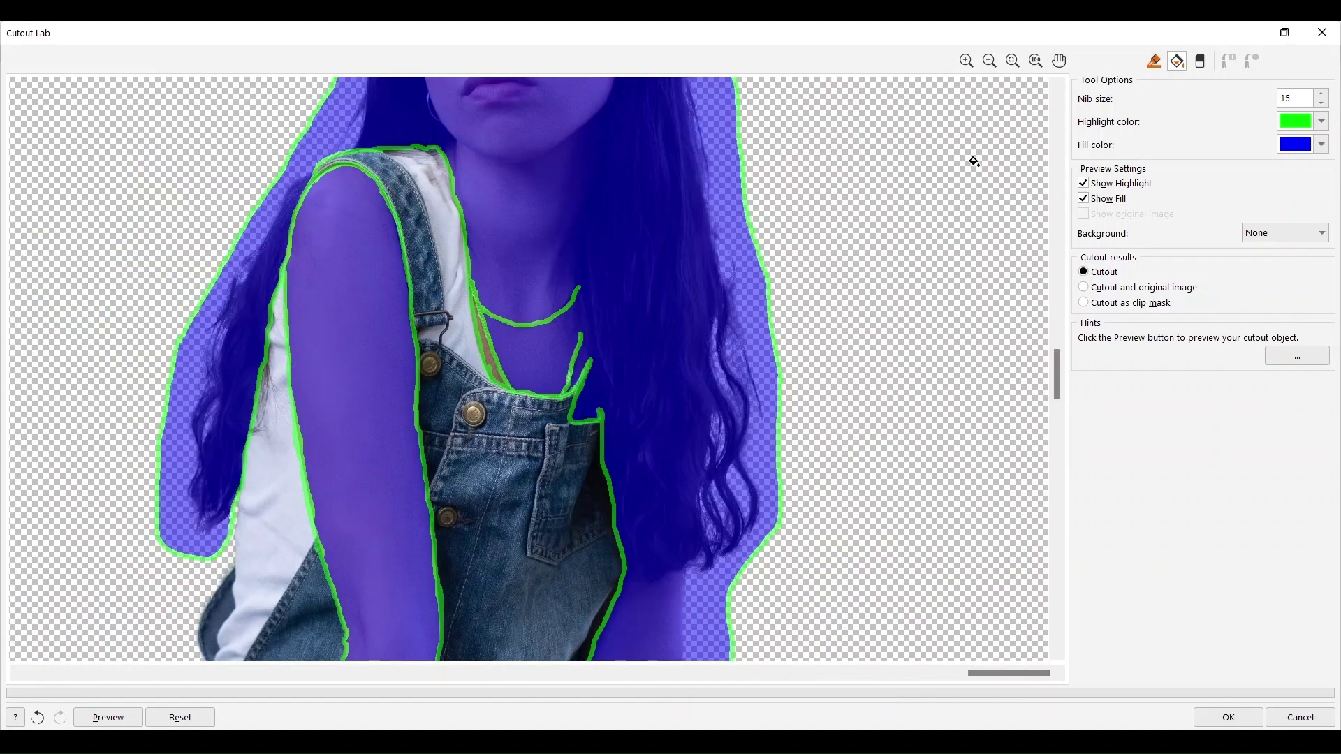
pyautogui.click(1200, 60)
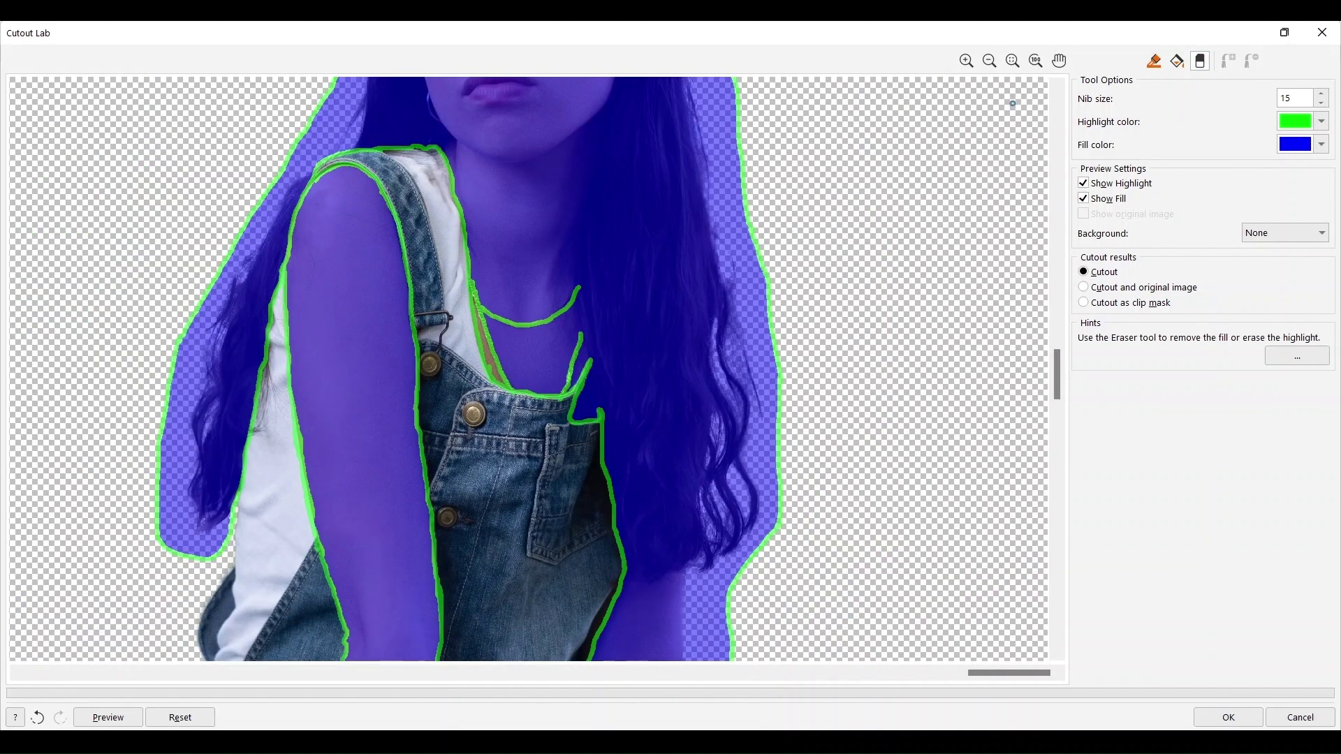
pyautogui.moveTo(1297, 98); pyautogui.dragTo(1219, 96)
pyautogui.press('Return')
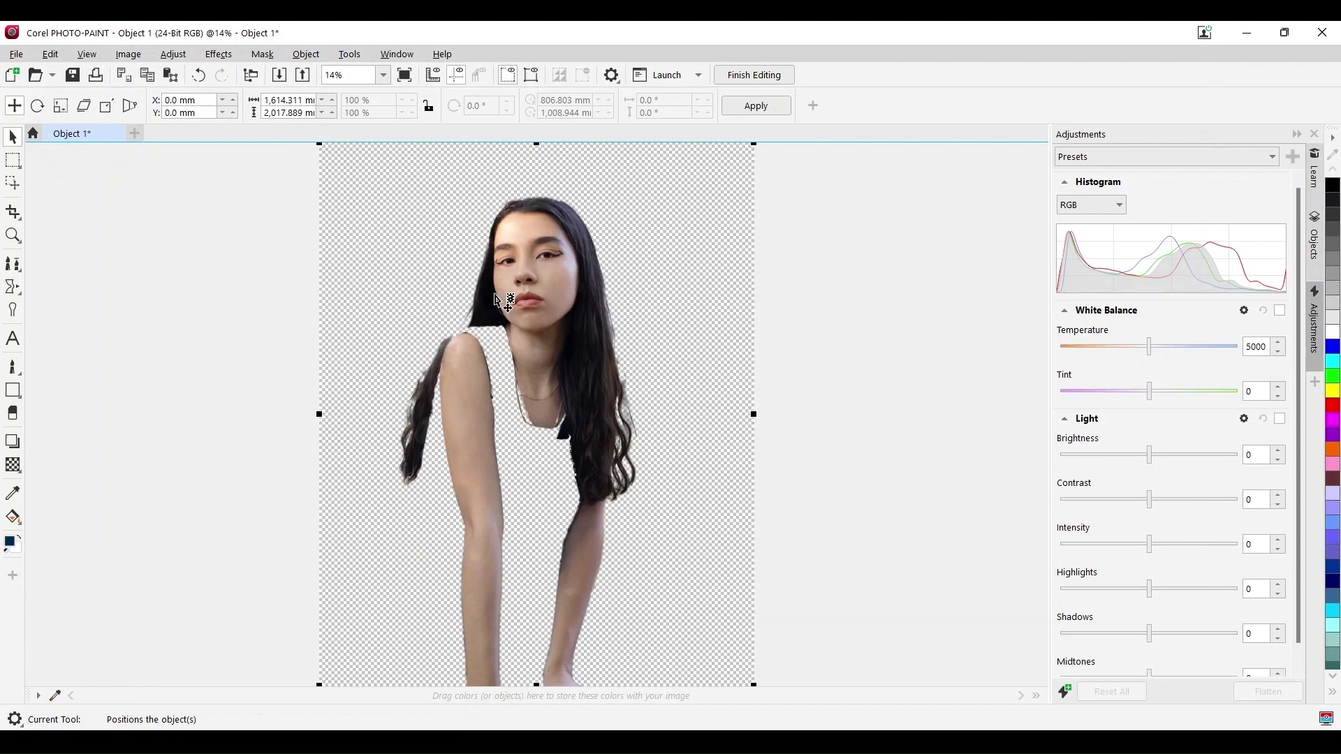
# - Apply a Black & White adjustment to the skin-and-hair cutout and finish editing to return to CorelDRAW
pyautogui.scroll(4, 551, 441)
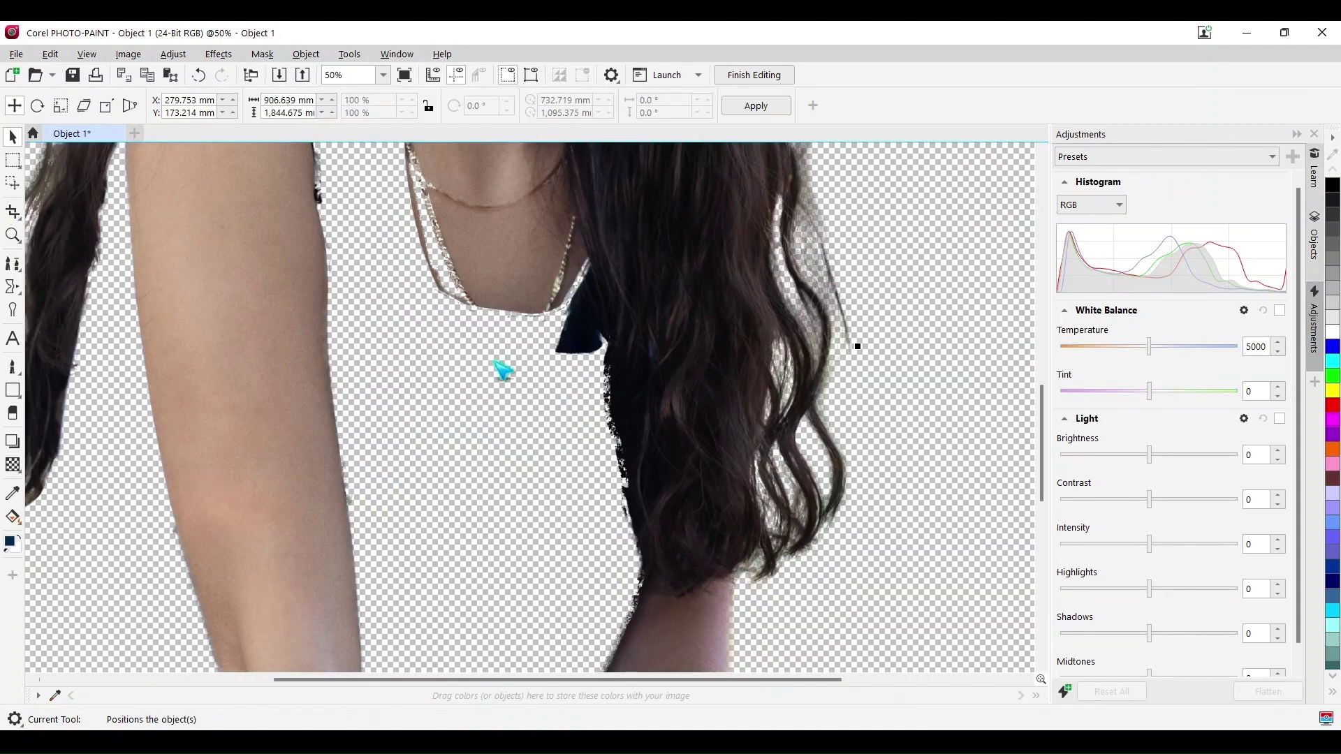
pyautogui.scroll(-4, 496, 367)
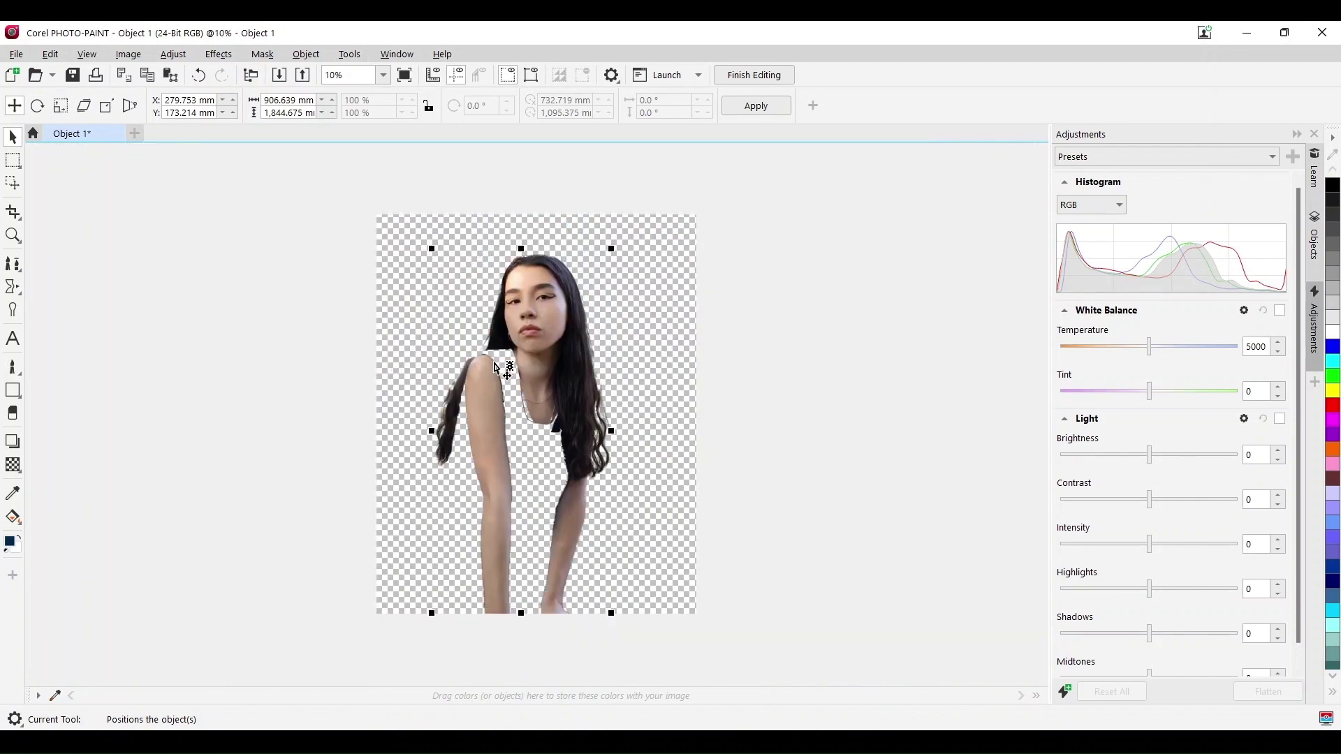
pyautogui.click(128, 55)
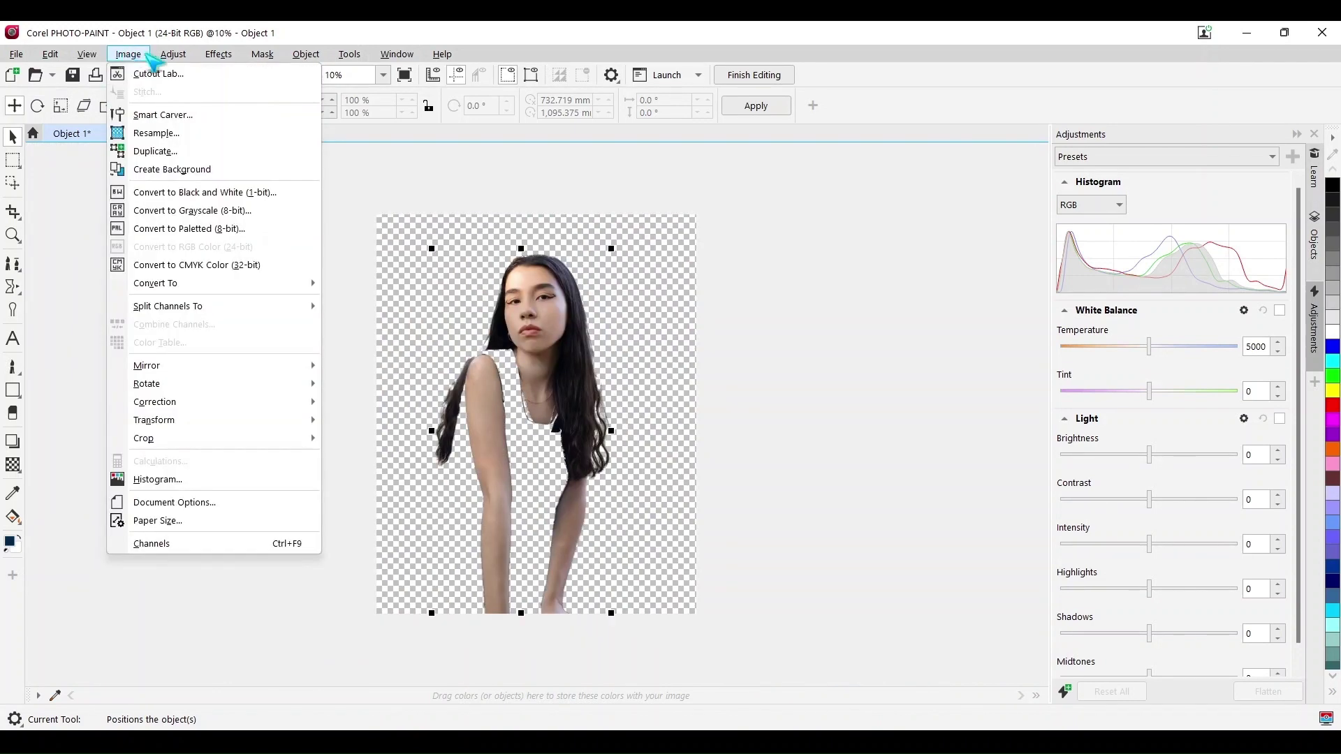
pyautogui.moveTo(171, 56)
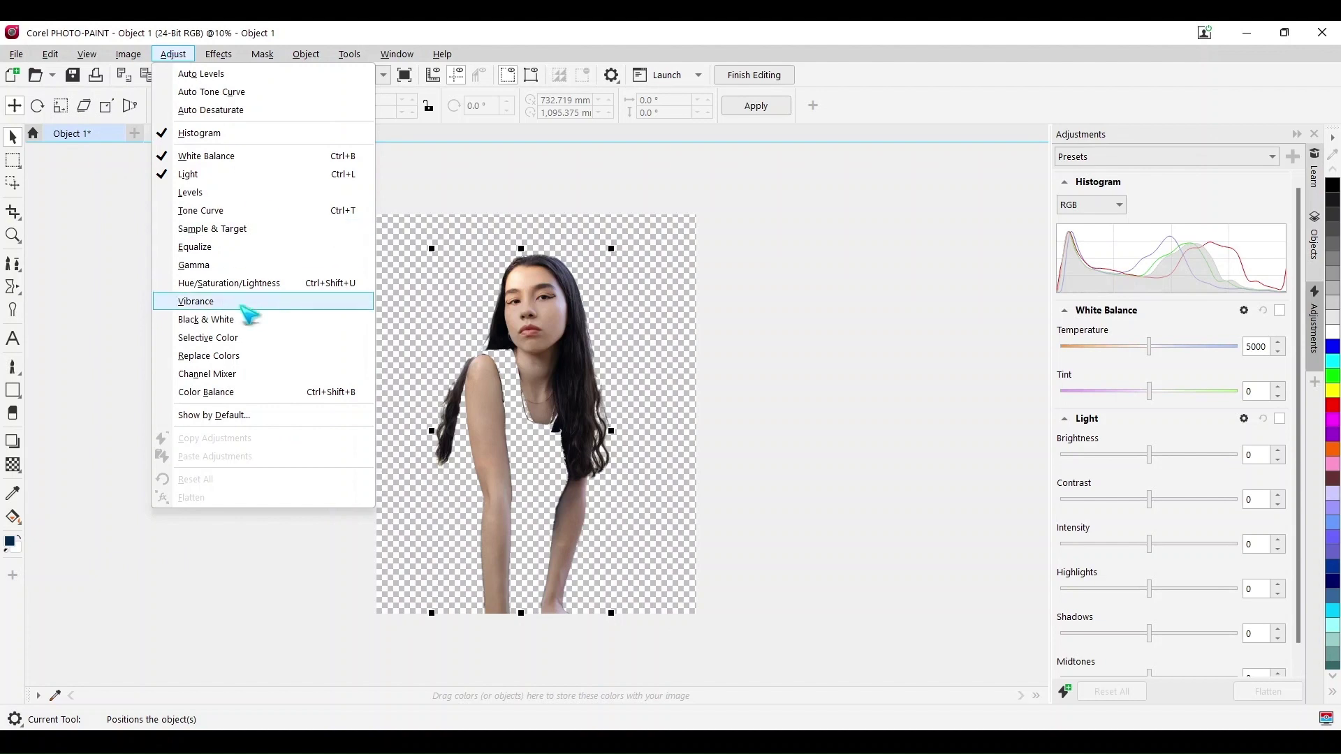
pyautogui.click(235, 319)
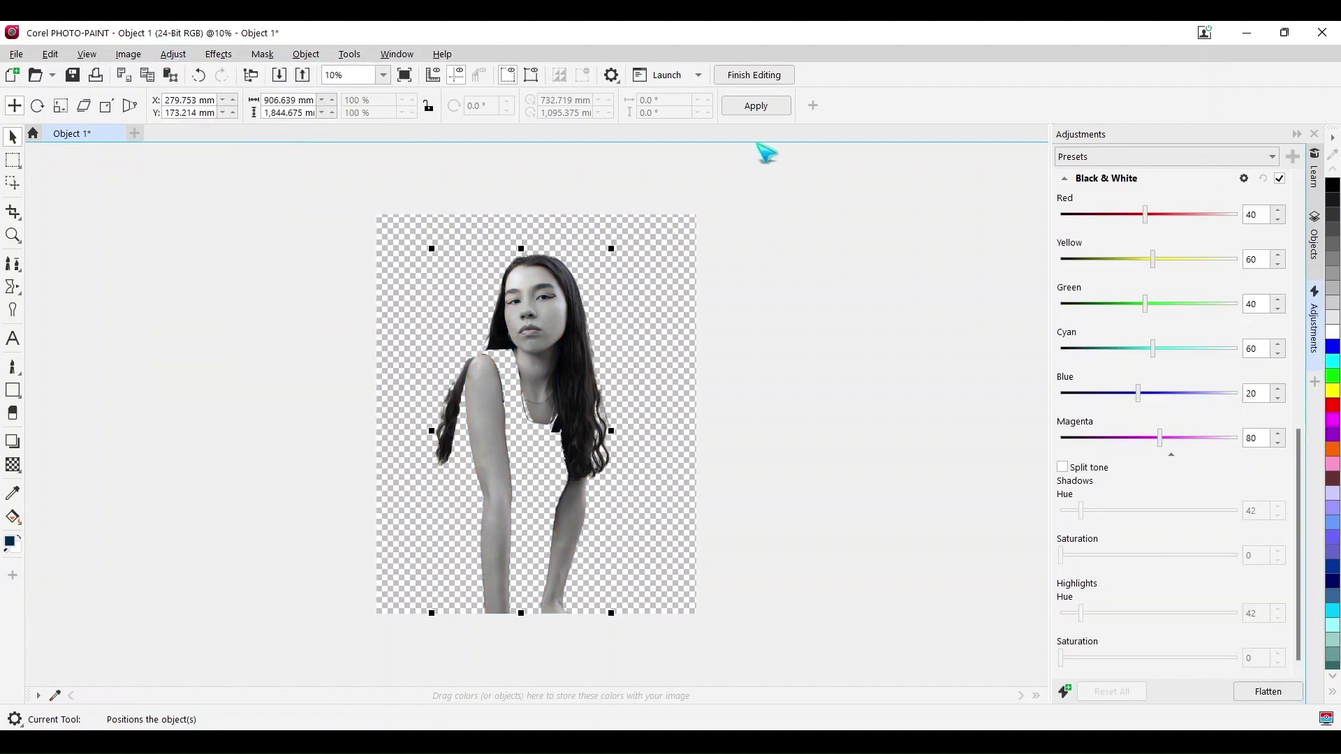
pyautogui.click(756, 77)
# - Align the grayscale skin-and-hair cutout over the colour seated woman, nudging it left until its X position is 95.993 mm
pyautogui.click(614, 426)
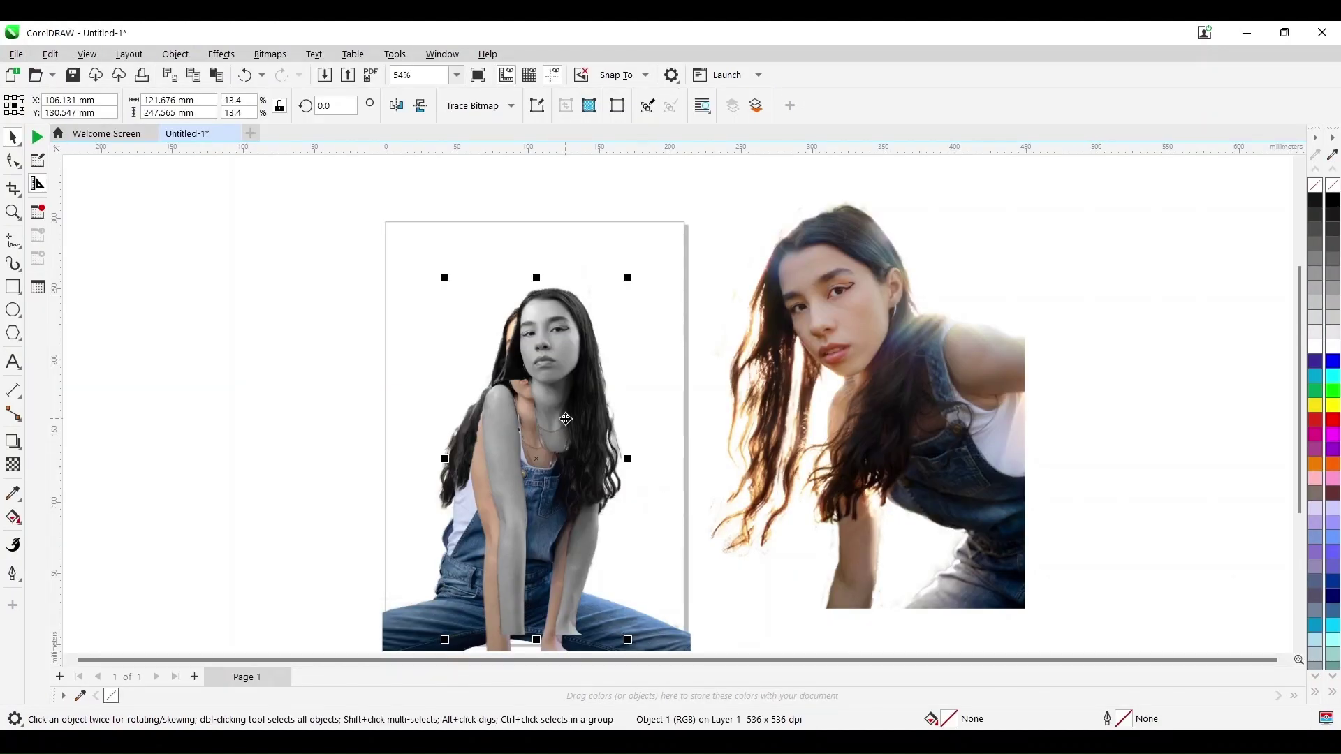
pyautogui.click(12, 212)
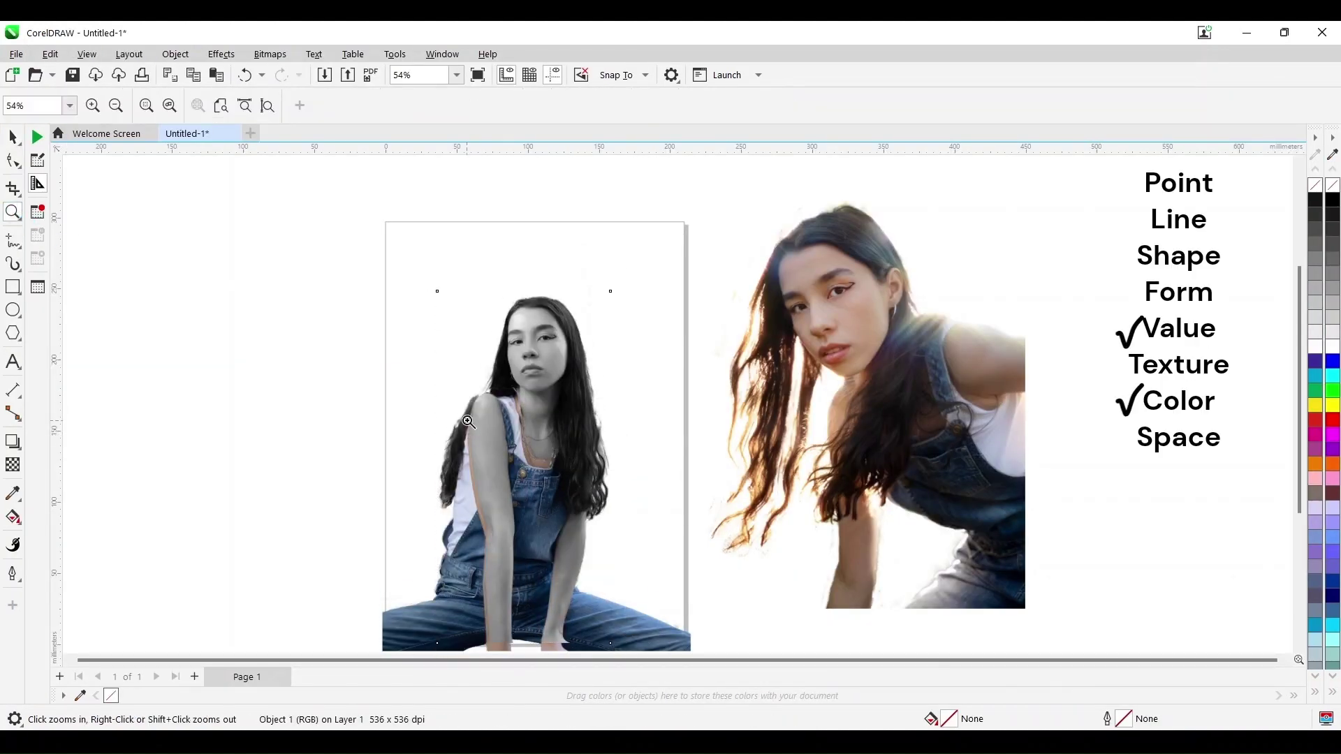
pyautogui.moveTo(451, 399); pyautogui.dragTo(594, 614)
pyautogui.moveTo(578, 457); pyautogui.dragTo(803, 660)
pyautogui.click(13, 137)
pyautogui.click(794, 448)
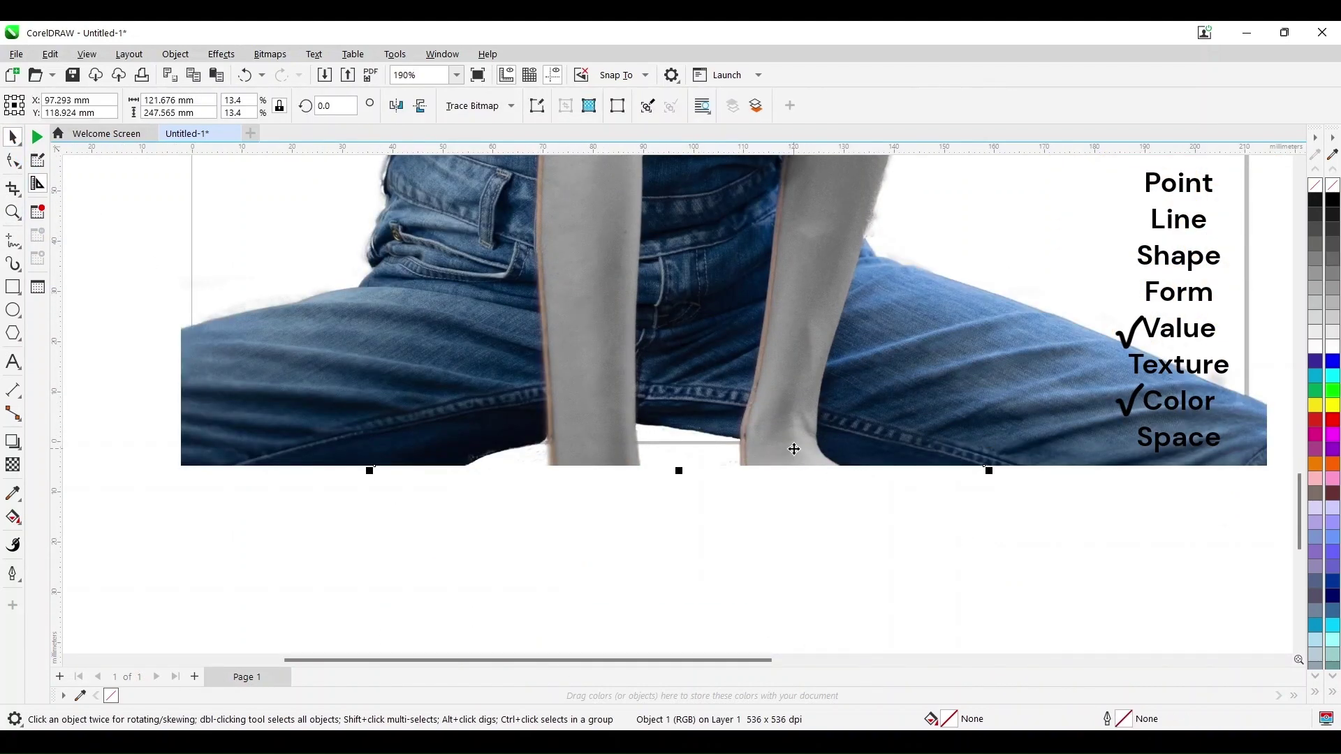
pyautogui.press('Left')
pyautogui.press('Left')
pyautogui.press('Left')
pyautogui.press('Left')
pyautogui.press('Left')
pyautogui.press('Left')
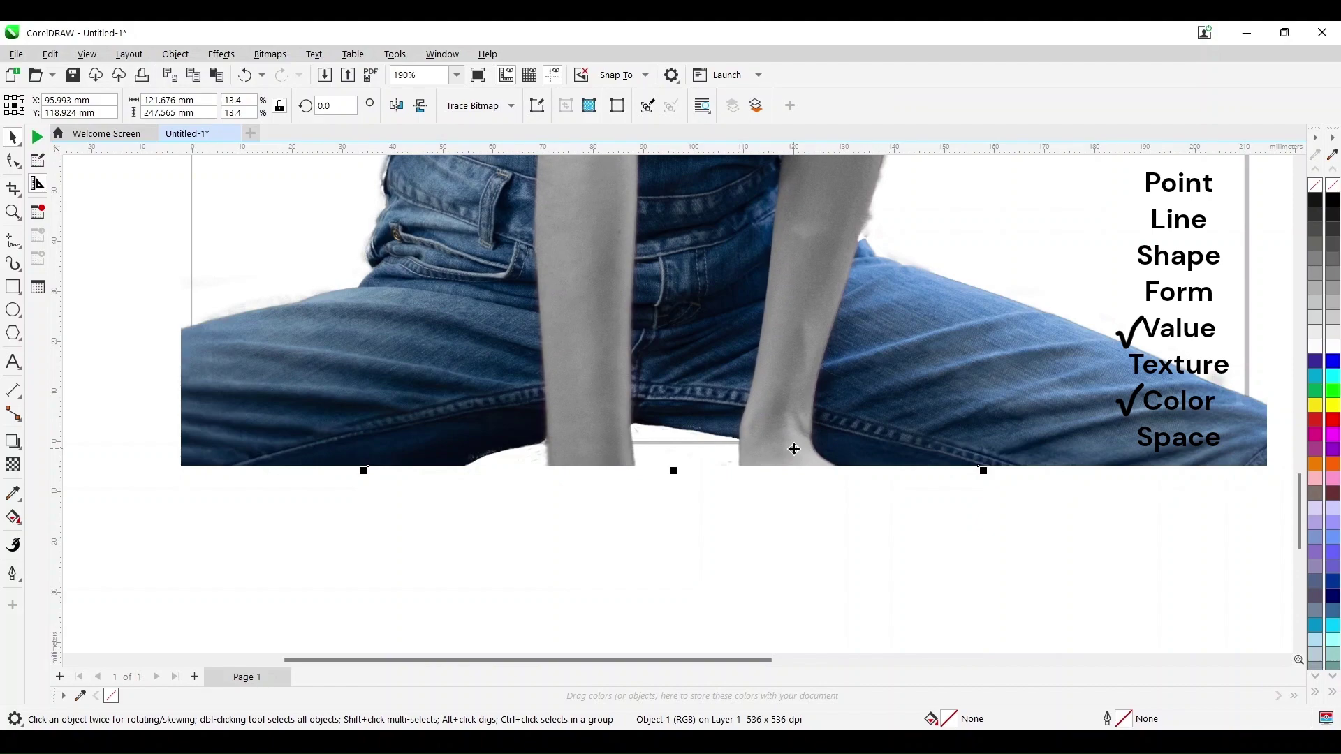
# - Examine how the grayscale overlay fits the colour image around the face, strap and neckline
pyautogui.click(1298, 163)
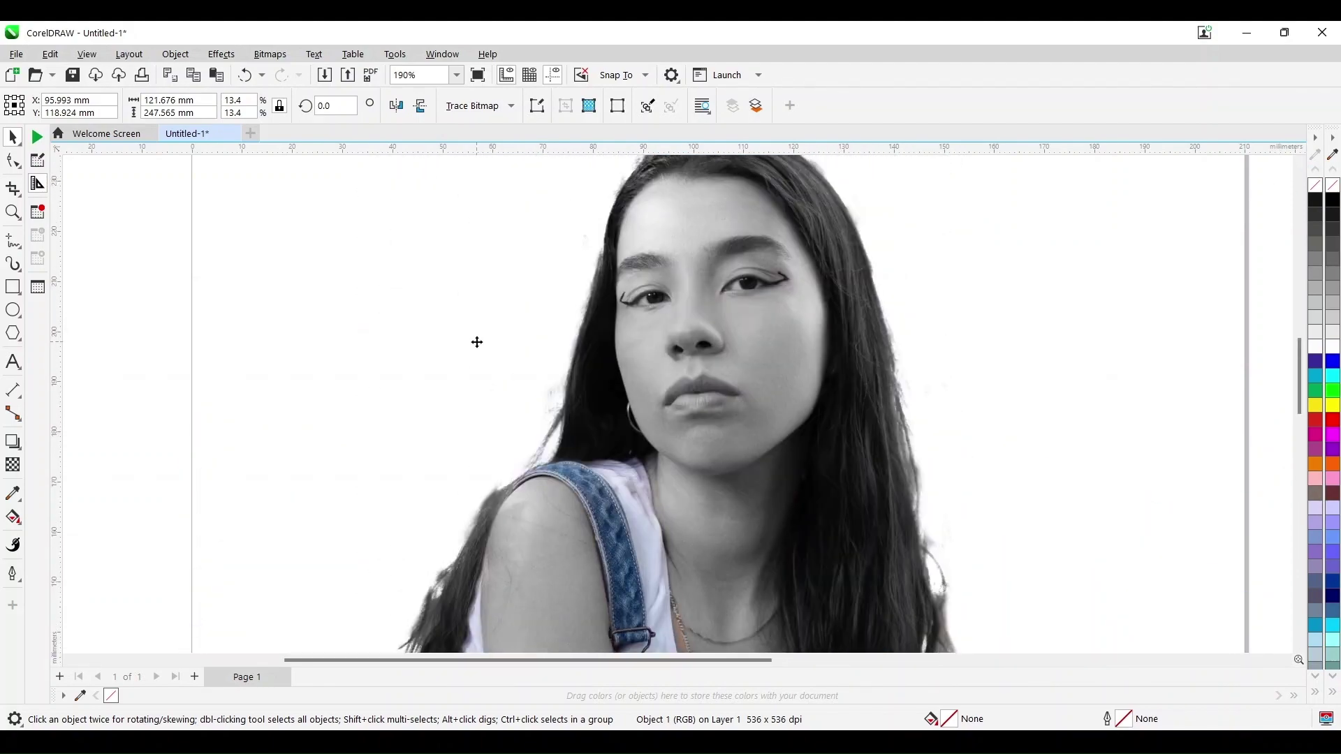
pyautogui.moveTo(679, 347); pyautogui.dragTo(379, 347)
pyautogui.hotkey('ctrl', 'z')
pyautogui.scroll(2, 676, 644)
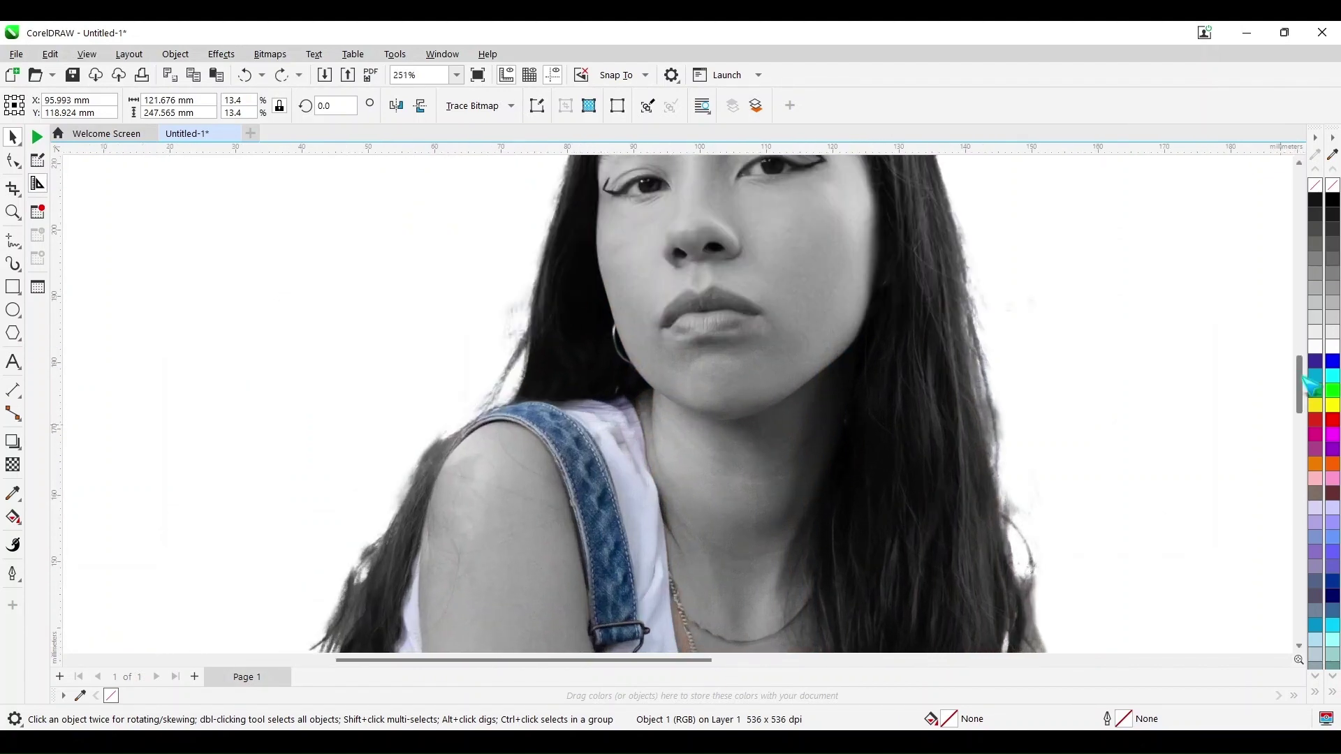
pyautogui.moveTo(1301, 375); pyautogui.dragTo(1302, 400)
pyautogui.scroll(2, 750, 480)
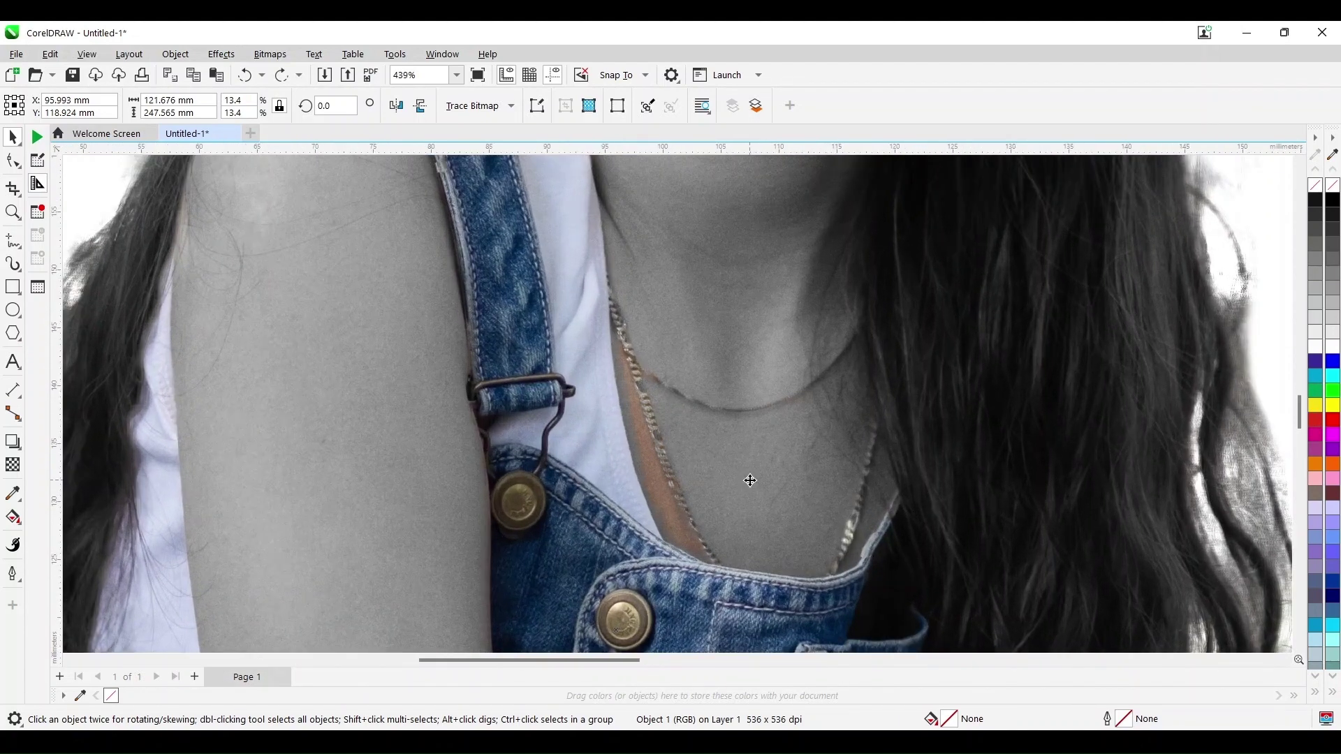
pyautogui.scroll(-2, 750, 481)
pyautogui.scroll(-2, 656, 512)
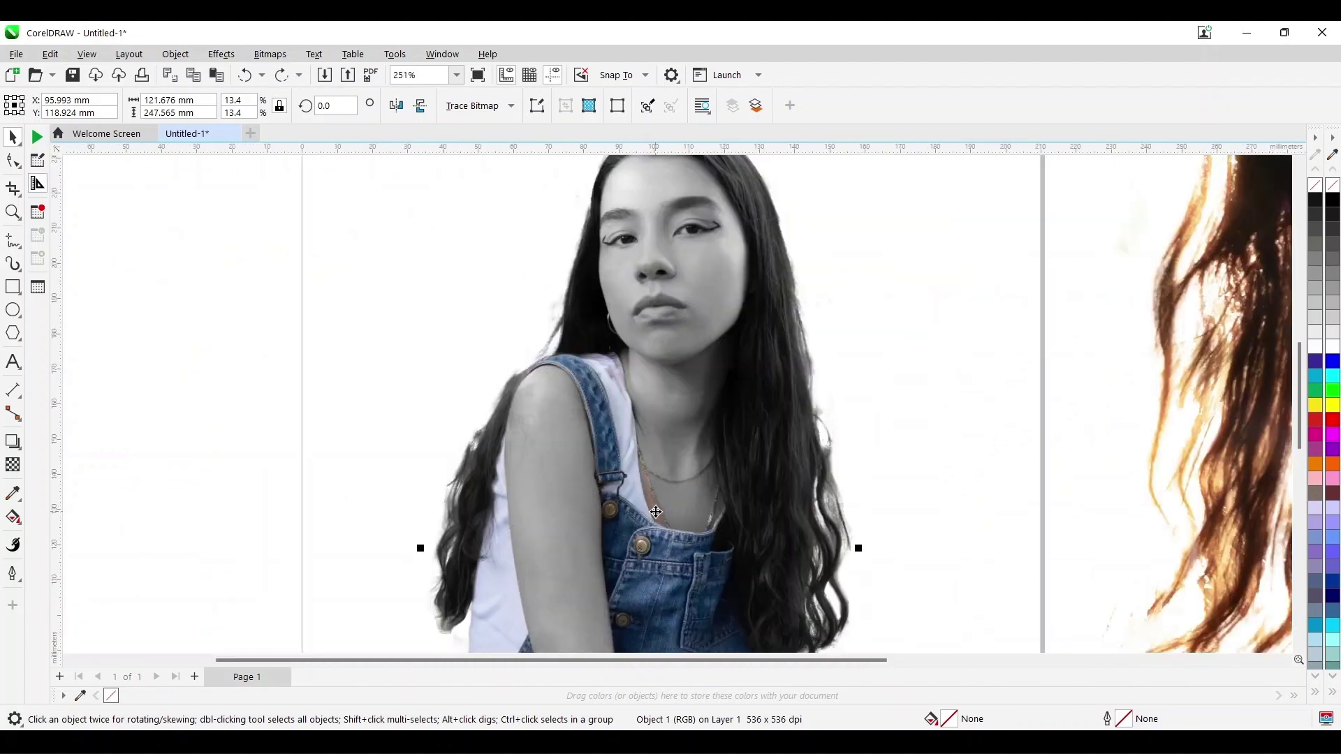
pyautogui.scroll(-1, 657, 512)
# - Move the grayscale cutout to the left of the colour seated woman and select the colour image
pyautogui.click(353, 321)
pyautogui.click(696, 431)
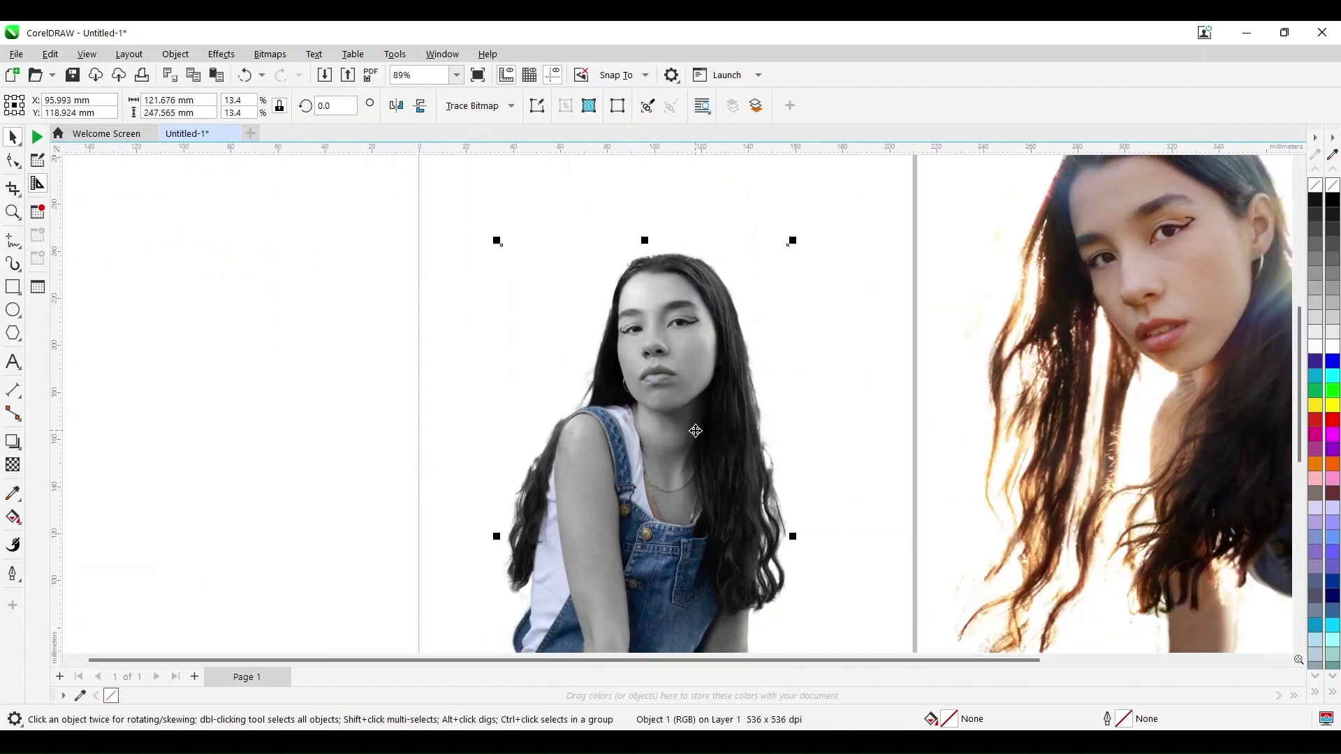
pyautogui.press('Left')
pyautogui.click(696, 431)
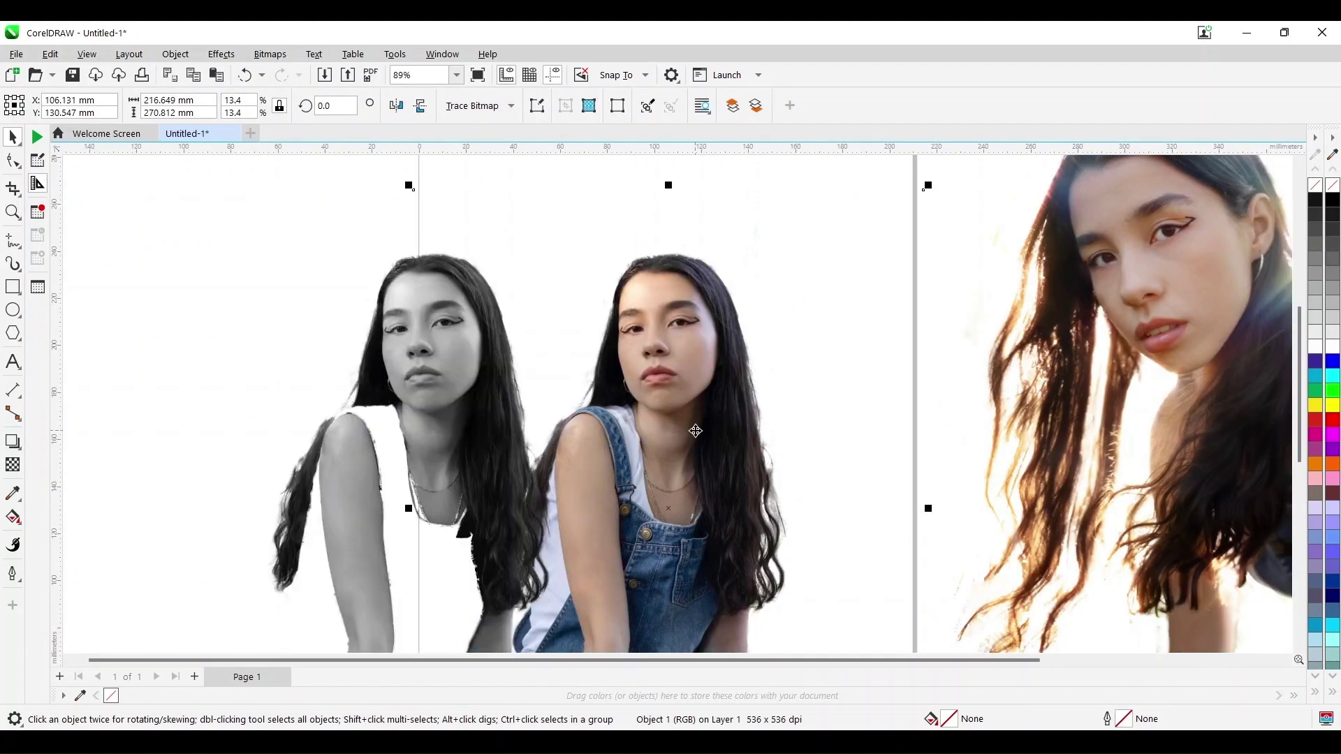
# - Crop a copy of the colour image to a rectangle of about 35 by 41 mm around the neckline
pyautogui.click(14, 213)
pyautogui.moveTo(591, 386); pyautogui.dragTo(779, 571)
pyautogui.click(12, 188)
pyautogui.moveTo(531, 300); pyautogui.dragTo(752, 556)
pyautogui.click(101, 177)
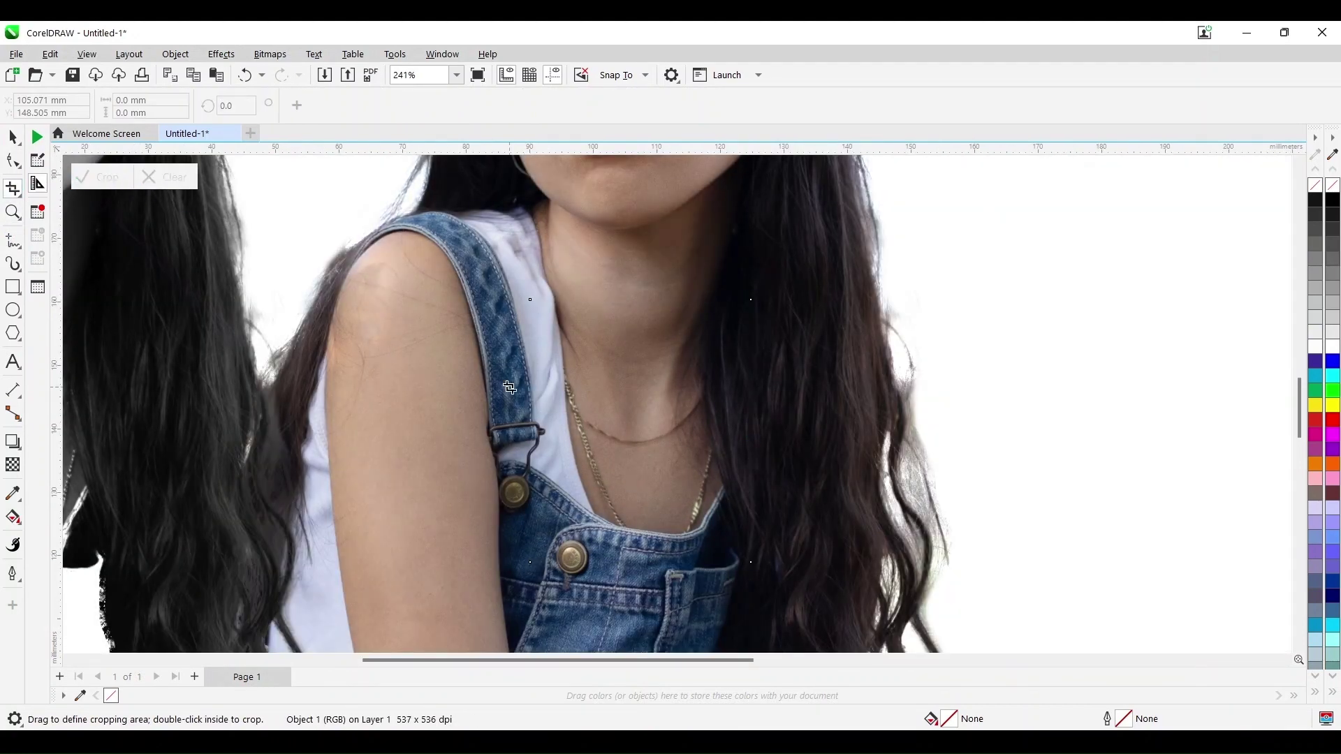
# - Convert the cropped neckline piece to black and white with all colour channels at 0%
pyautogui.click(270, 53)
pyautogui.moveTo(266, 115)
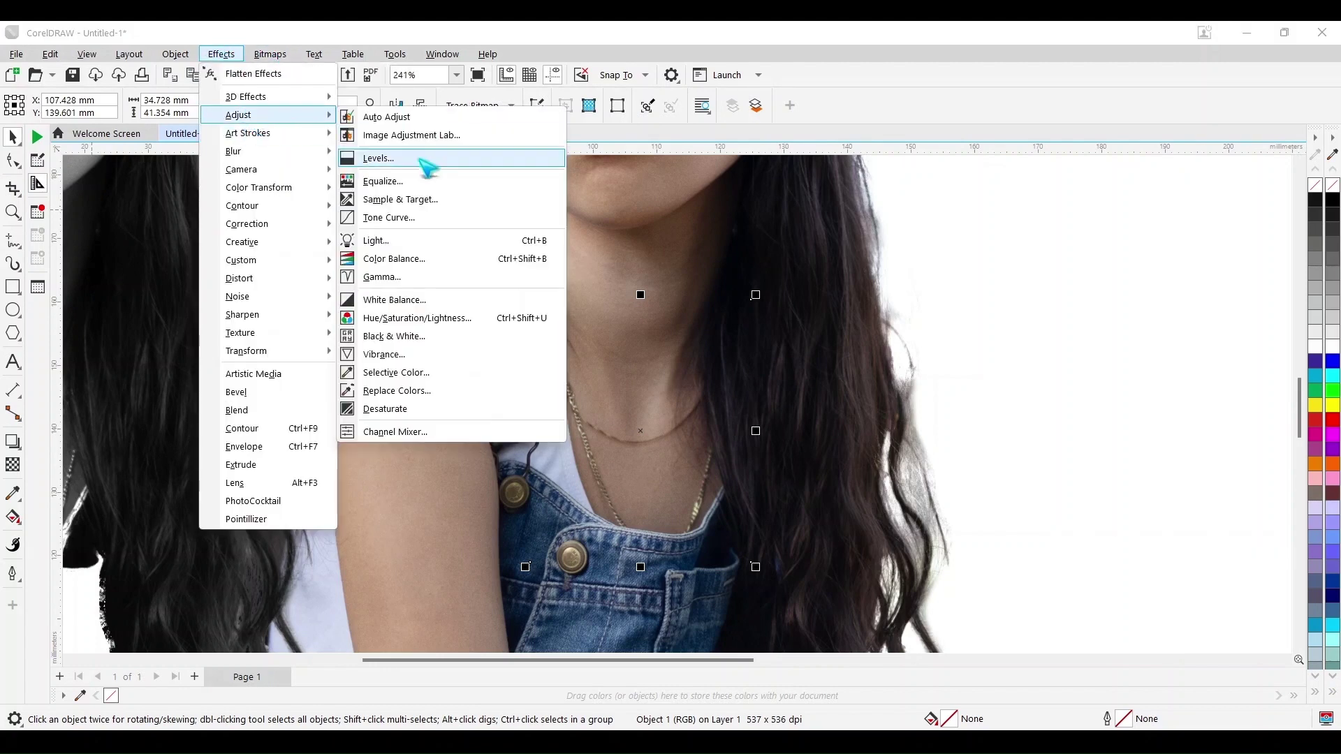
pyautogui.click(431, 337)
pyautogui.moveTo(692, 200); pyautogui.dragTo(1118, 202)
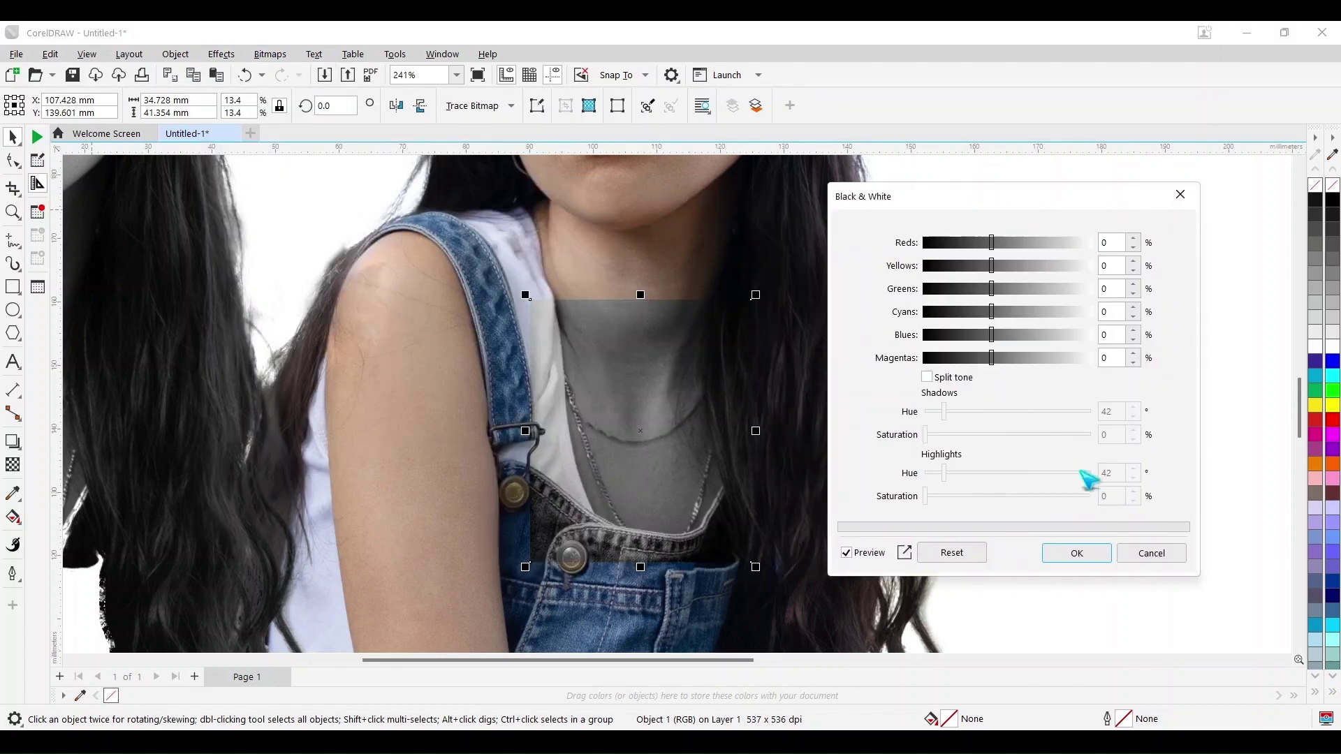
pyautogui.click(1080, 548)
# - Move the black-and-white neckline piece over the grayscale cutout's neck and open it in PHOTO-PAINT
pyautogui.scroll(-2, 716, 460)
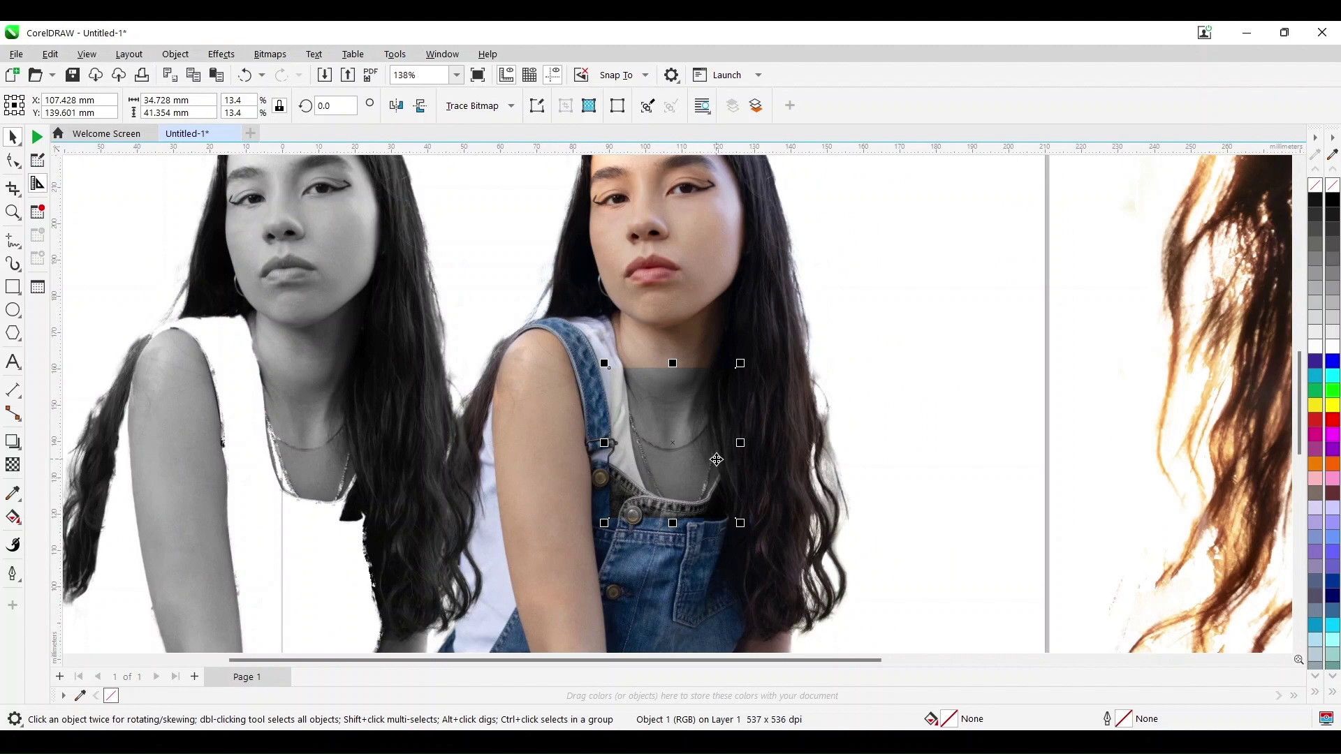
pyautogui.moveTo(688, 457); pyautogui.dragTo(308, 426)
pyautogui.scroll(3, 304, 421)
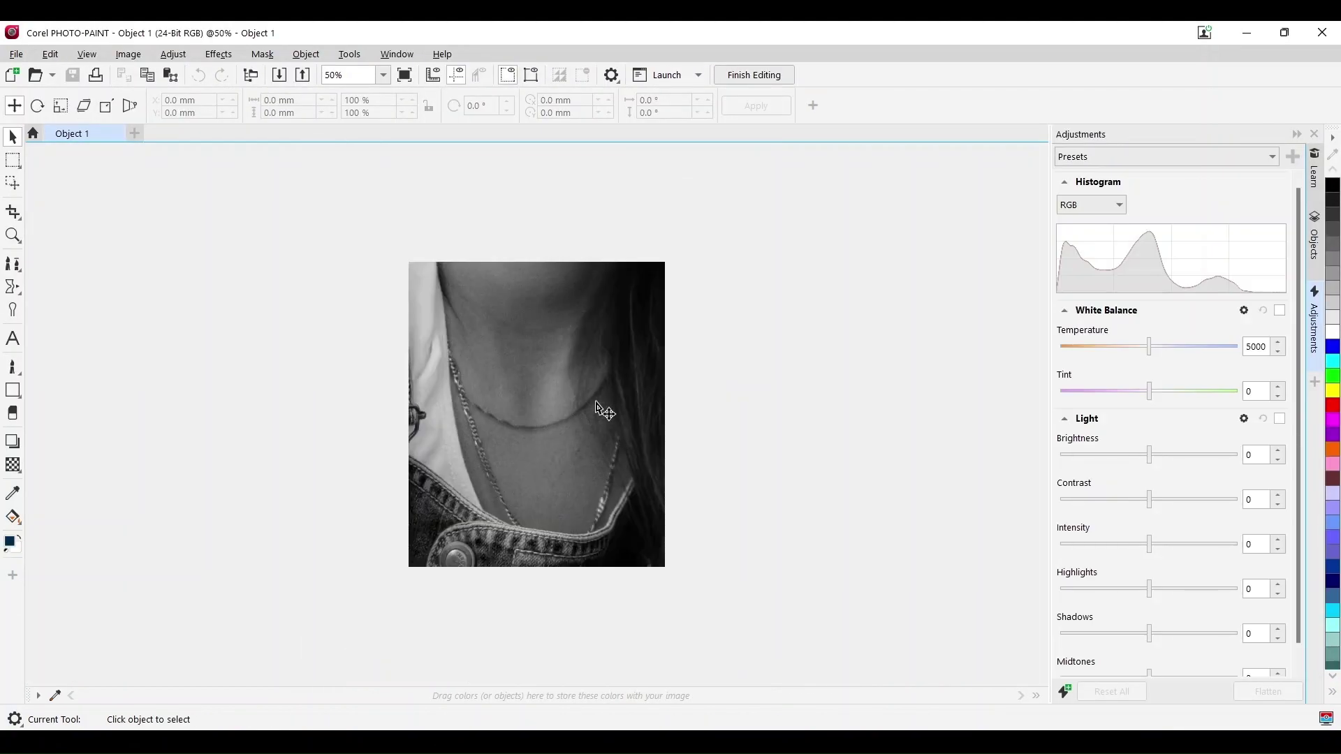
# - Erase the shirt and overalls around the neck skin in the black-and-white neckline piece with the Eraser
pyautogui.click(13, 413)
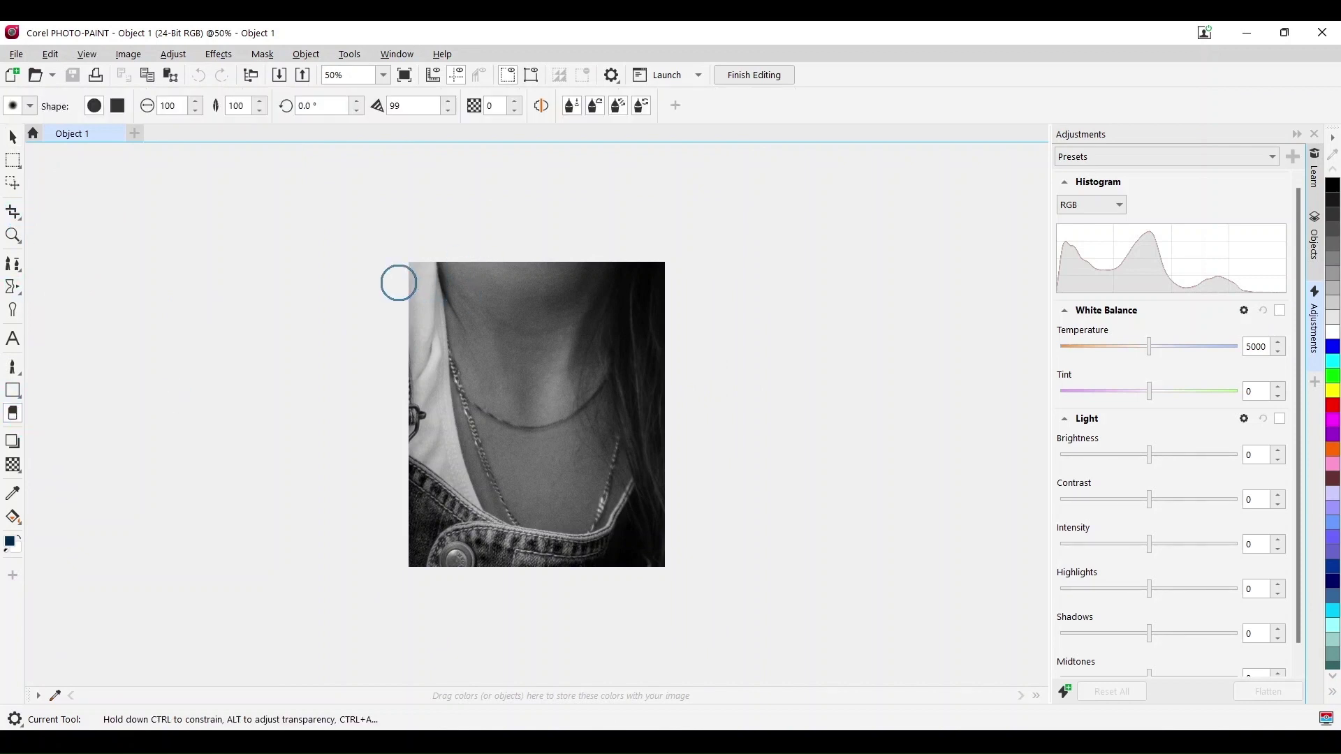
pyautogui.moveTo(412, 264)
pyautogui.mouseDown()
pyautogui.moveTo(432, 422)
pyautogui.moveTo(404, 260)
pyautogui.moveTo(436, 571)
pyautogui.moveTo(411, 593)
pyautogui.moveTo(433, 377)
pyautogui.moveTo(424, 297)
pyautogui.moveTo(448, 482)
pyautogui.moveTo(484, 578)
pyautogui.moveTo(455, 523)
pyautogui.mouseUp()
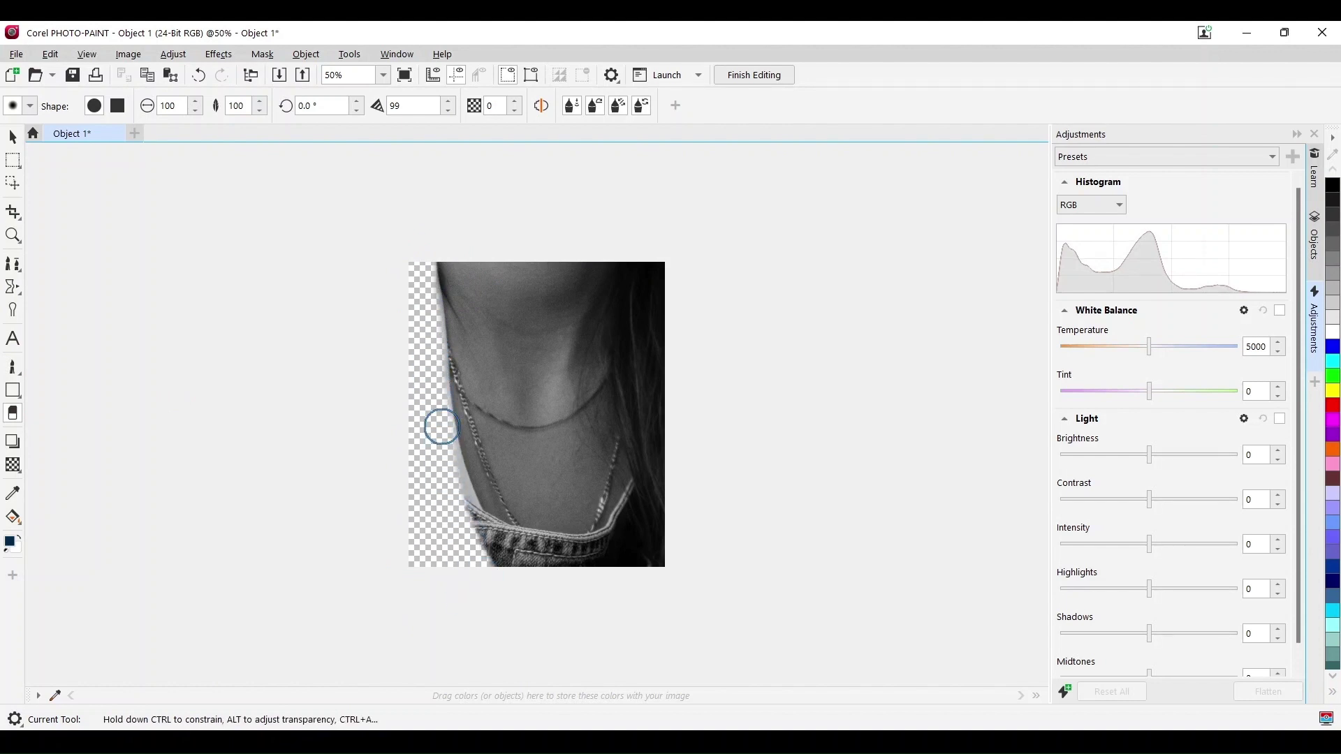
pyautogui.hotkey('ctrl', 'z')
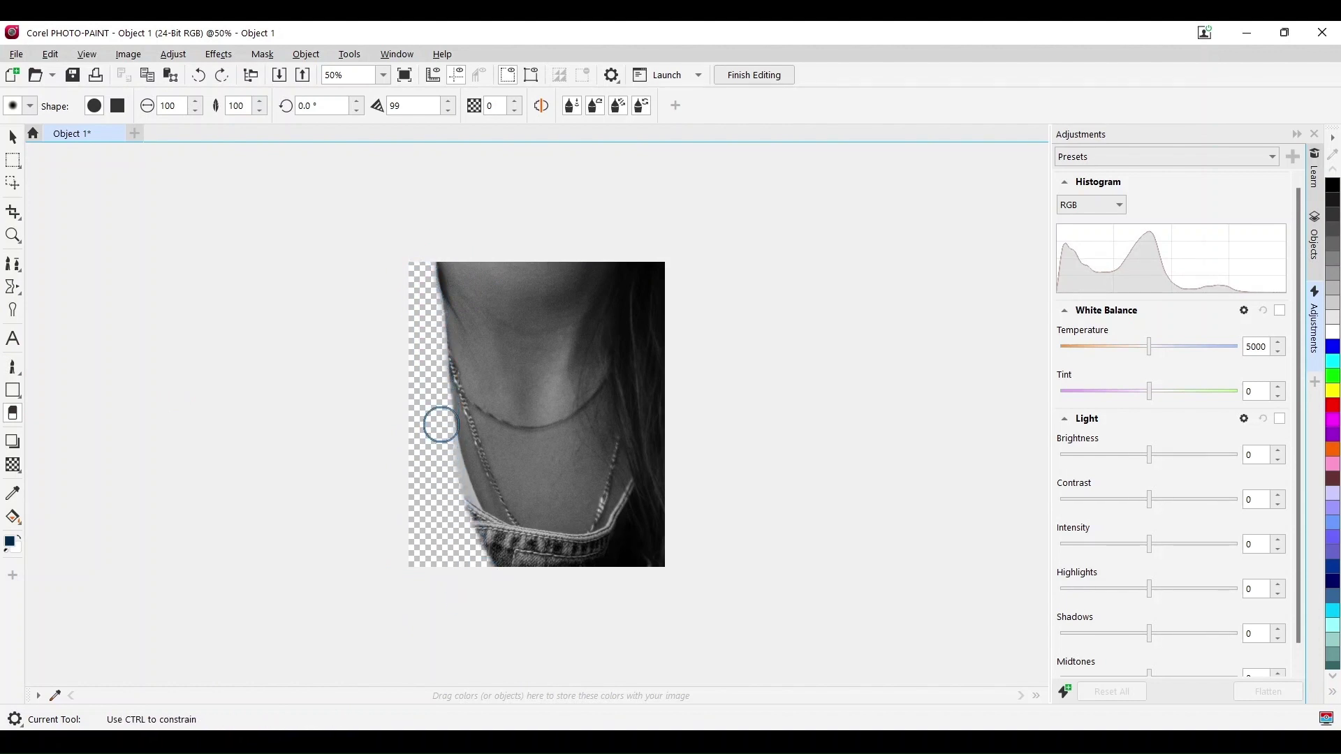
pyautogui.moveTo(441, 430)
pyautogui.mouseDown()
pyautogui.moveTo(465, 519)
pyautogui.moveTo(438, 445)
pyautogui.moveTo(479, 532)
pyautogui.moveTo(454, 494)
pyautogui.moveTo(541, 557)
pyautogui.moveTo(472, 529)
pyautogui.moveTo(525, 564)
pyautogui.moveTo(555, 548)
pyautogui.moveTo(521, 537)
pyautogui.moveTo(668, 547)
pyautogui.moveTo(521, 559)
pyautogui.moveTo(620, 568)
pyautogui.moveTo(651, 467)
pyautogui.moveTo(595, 549)
pyautogui.moveTo(626, 563)
pyautogui.mouseUp()
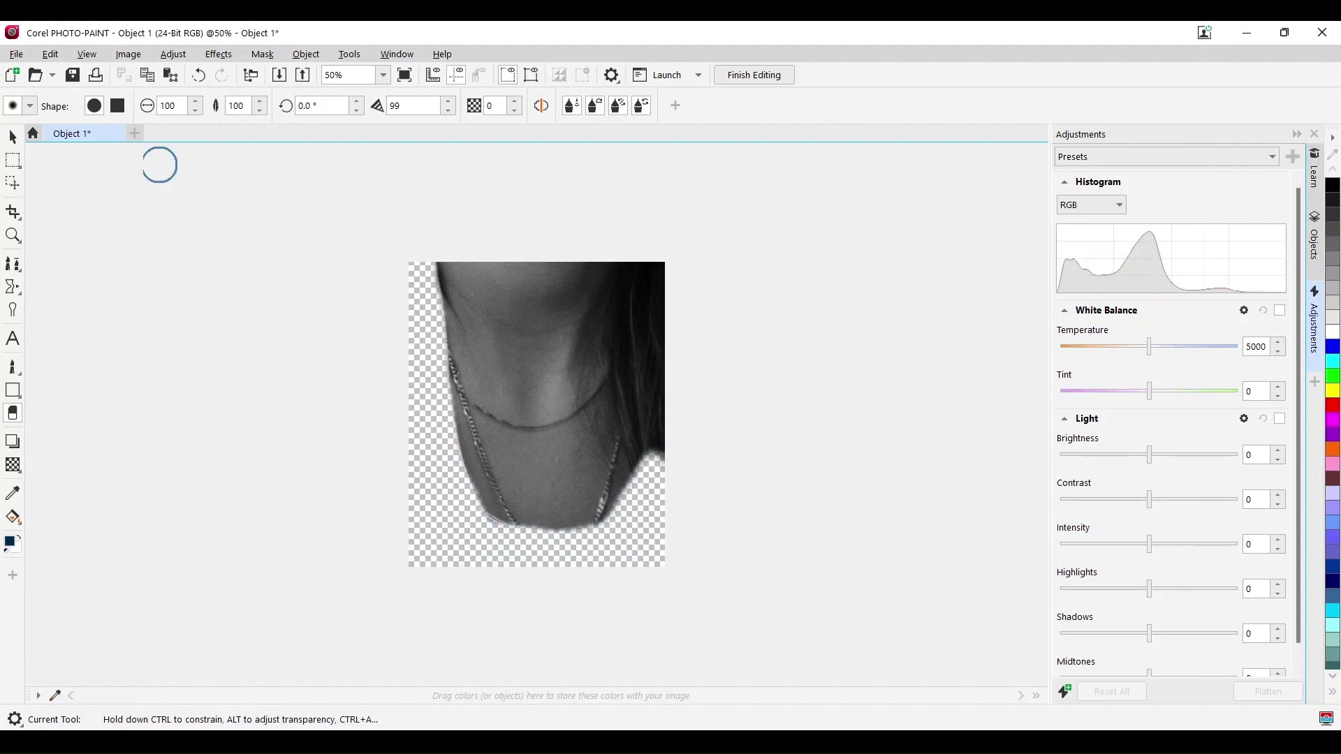
pyautogui.click(30, 106)
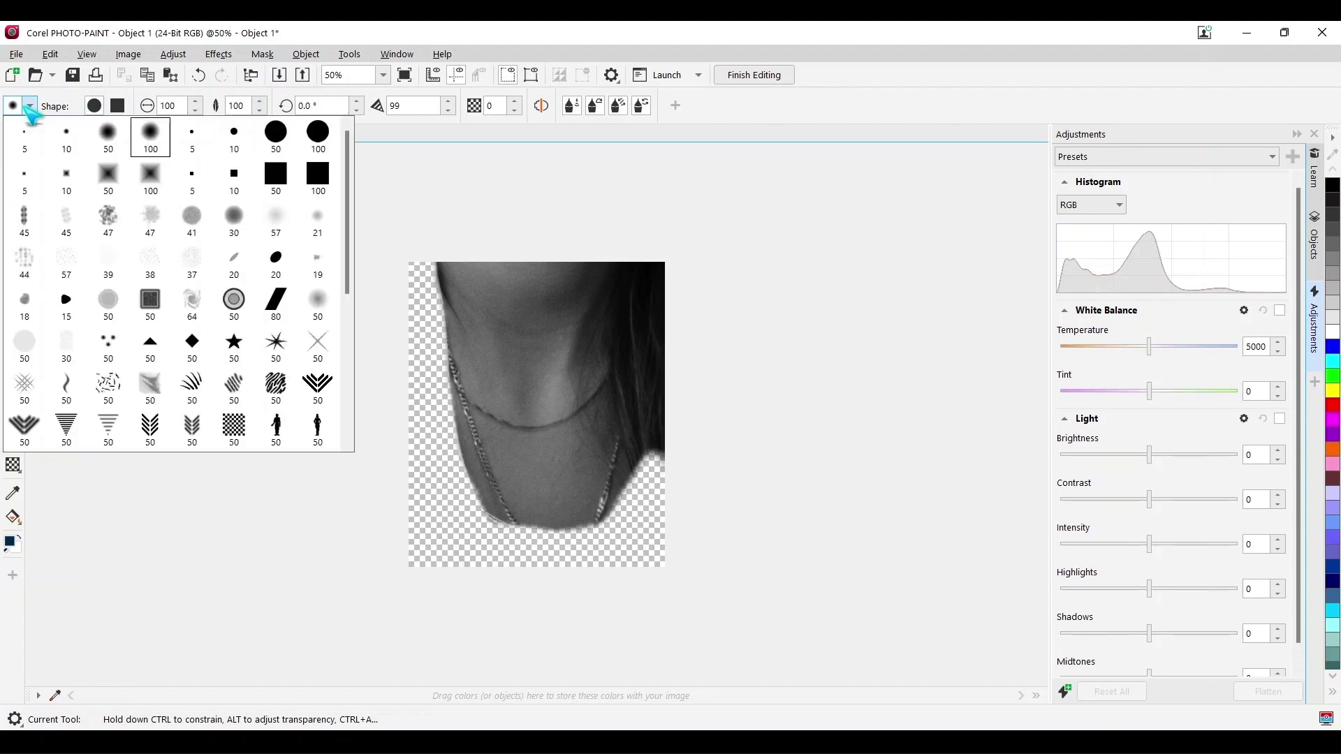
pyautogui.click(231, 220)
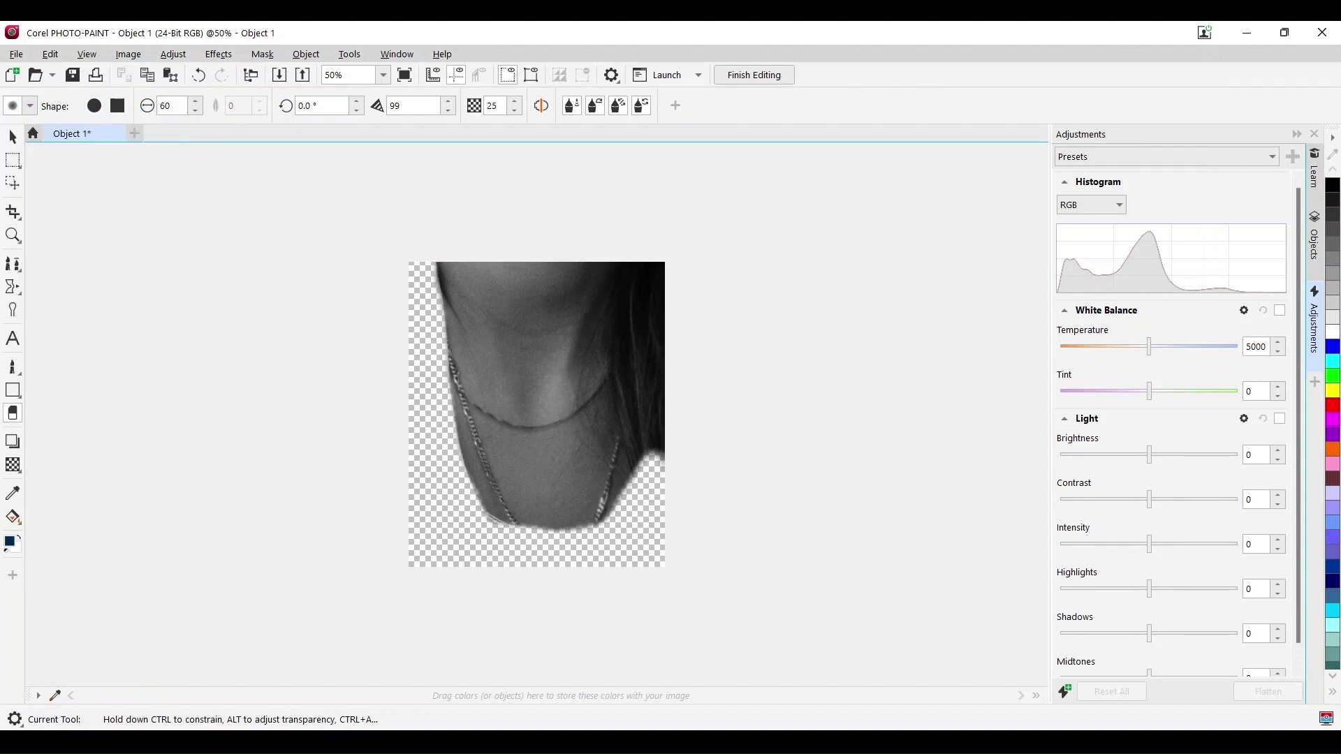
pyautogui.moveTo(428, 262); pyautogui.dragTo(664, 263)
pyautogui.hotkey('ctrl', 'z')
pyautogui.click(30, 106)
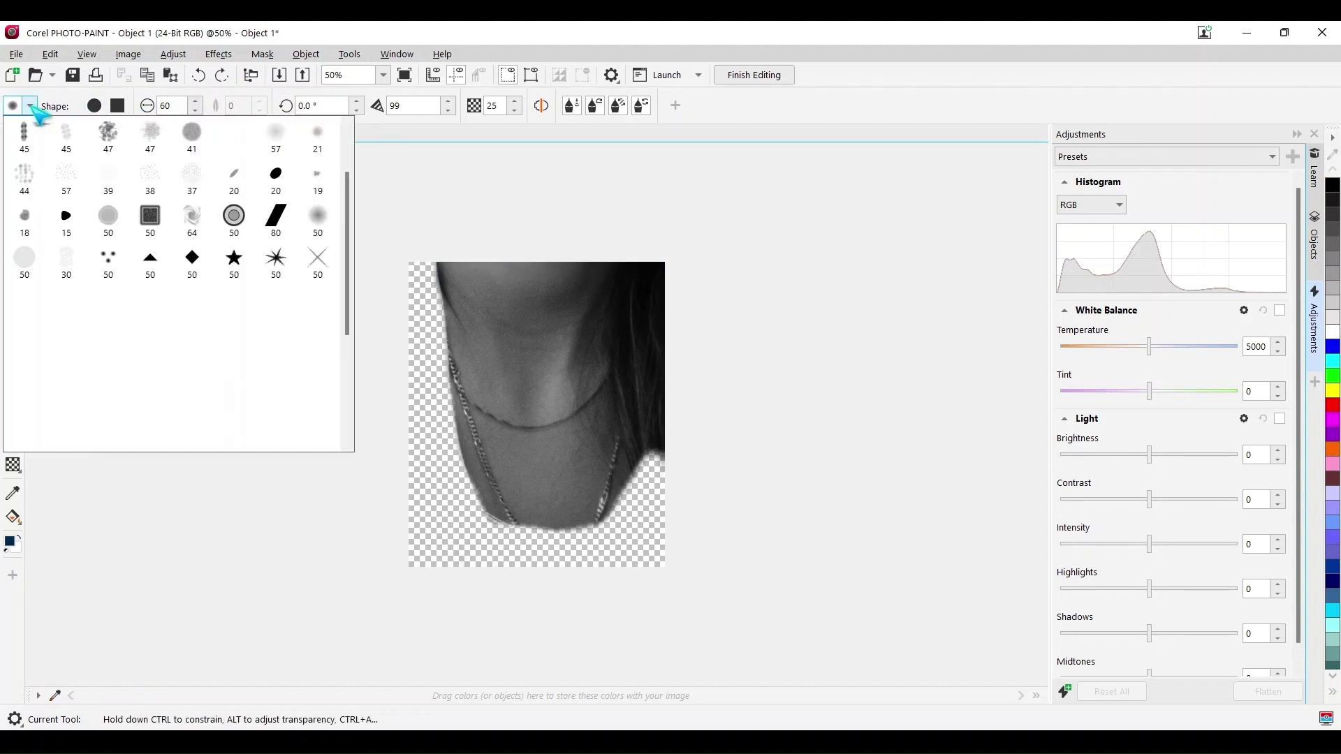
pyautogui.click(320, 143)
# - Erase along the neckline piece's top edge with the textured size 57 nib, and save the edit back to CorelDRAW
pyautogui.click(31, 107)
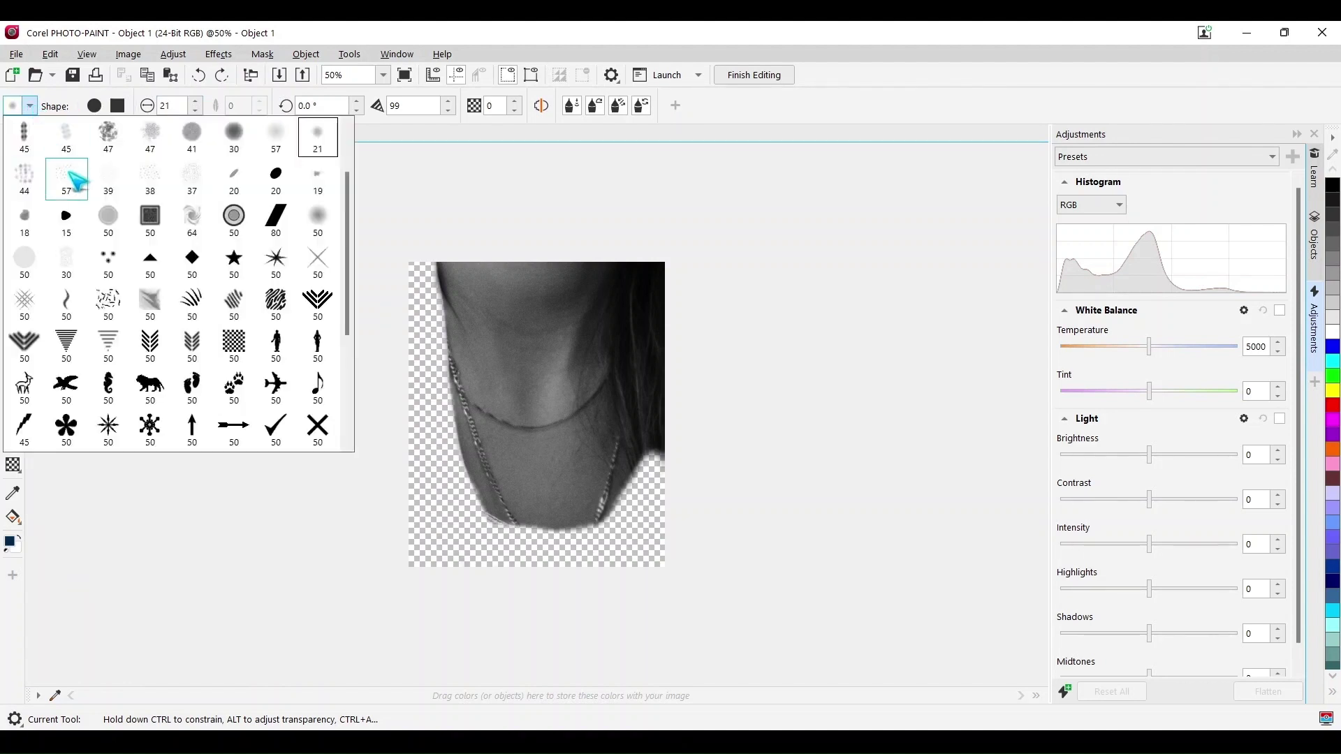
pyautogui.click(67, 179)
pyautogui.moveTo(436, 260)
pyautogui.mouseDown()
pyautogui.moveTo(647, 263)
pyautogui.moveTo(431, 258)
pyautogui.moveTo(639, 272)
pyautogui.moveTo(559, 280)
pyautogui.moveTo(333, 266)
pyautogui.mouseUp()
pyautogui.click(755, 76)
pyautogui.click(618, 425)
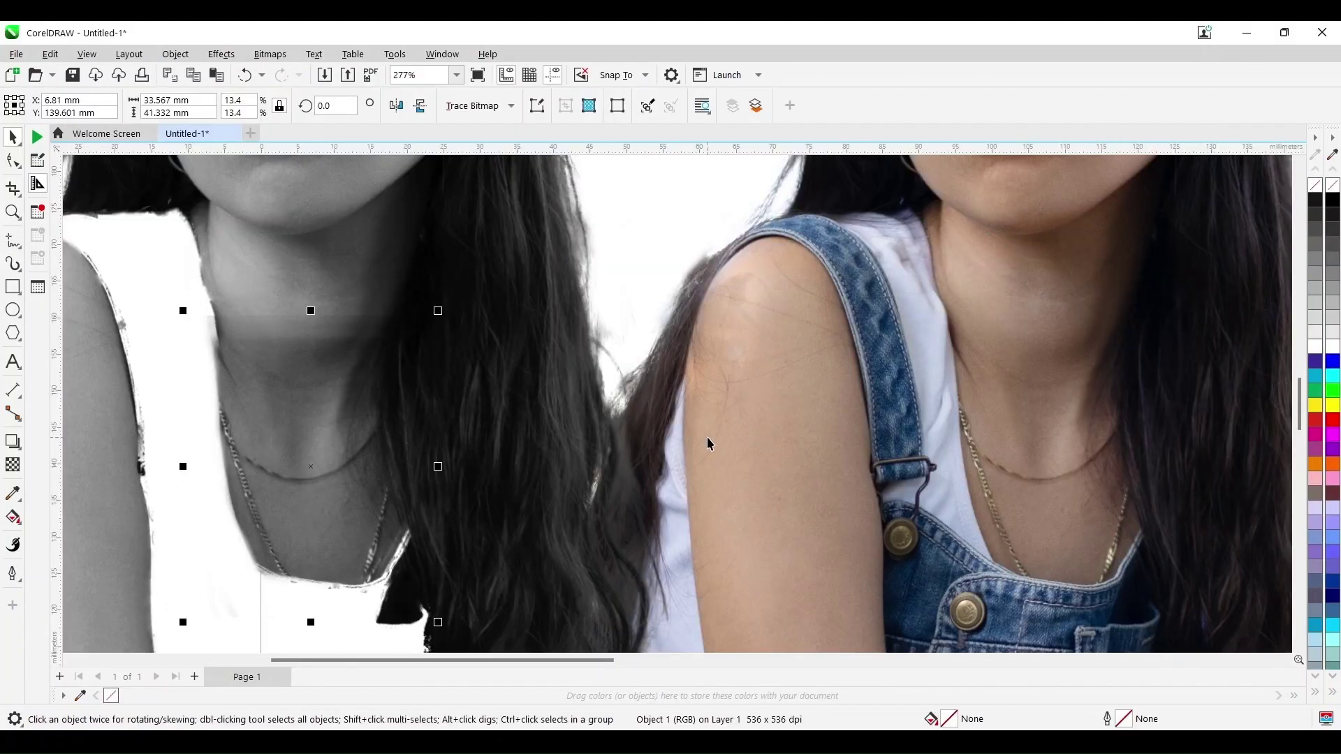
# - Fade the neckline piece toward its upper edge with a fountain transparency running up the neck
pyautogui.click(13, 465)
pyautogui.moveTo(294, 411); pyautogui.dragTo(302, 338)
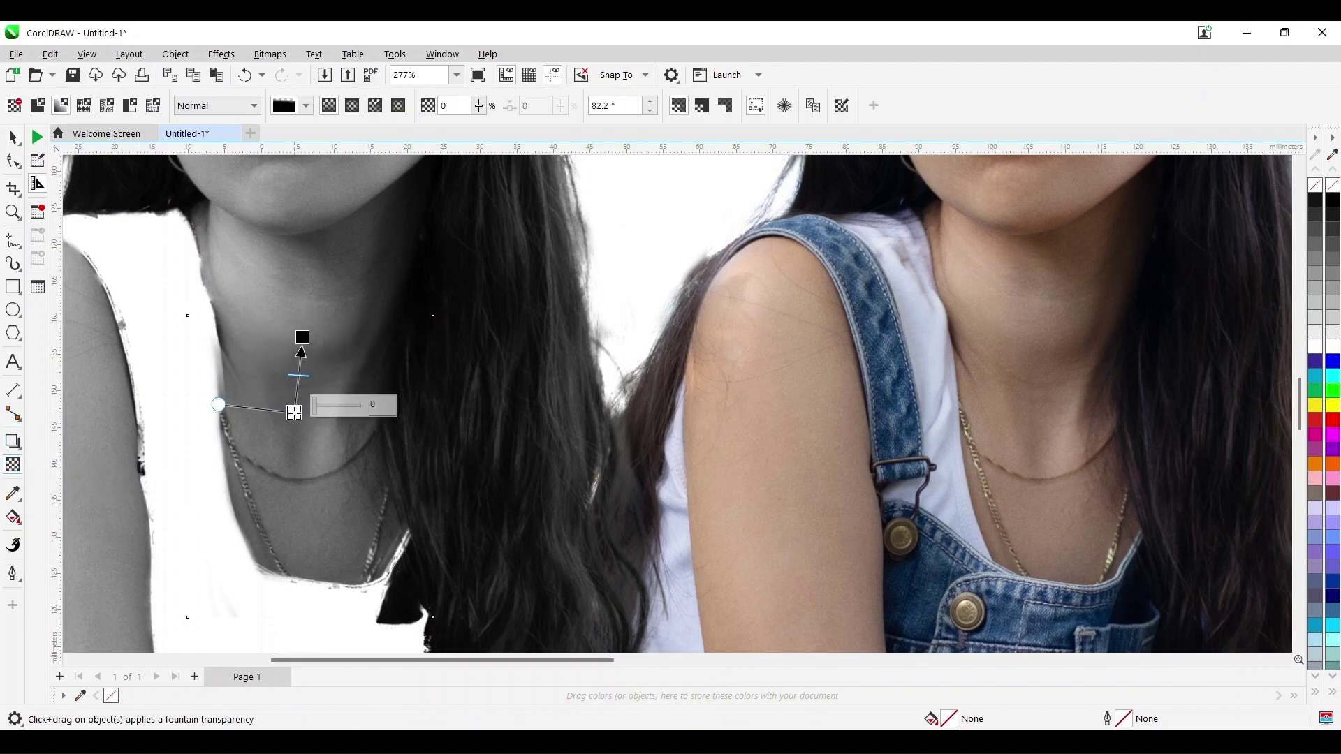
pyautogui.moveTo(218, 404); pyautogui.dragTo(231, 405)
pyautogui.scroll(-5, 300, 442)
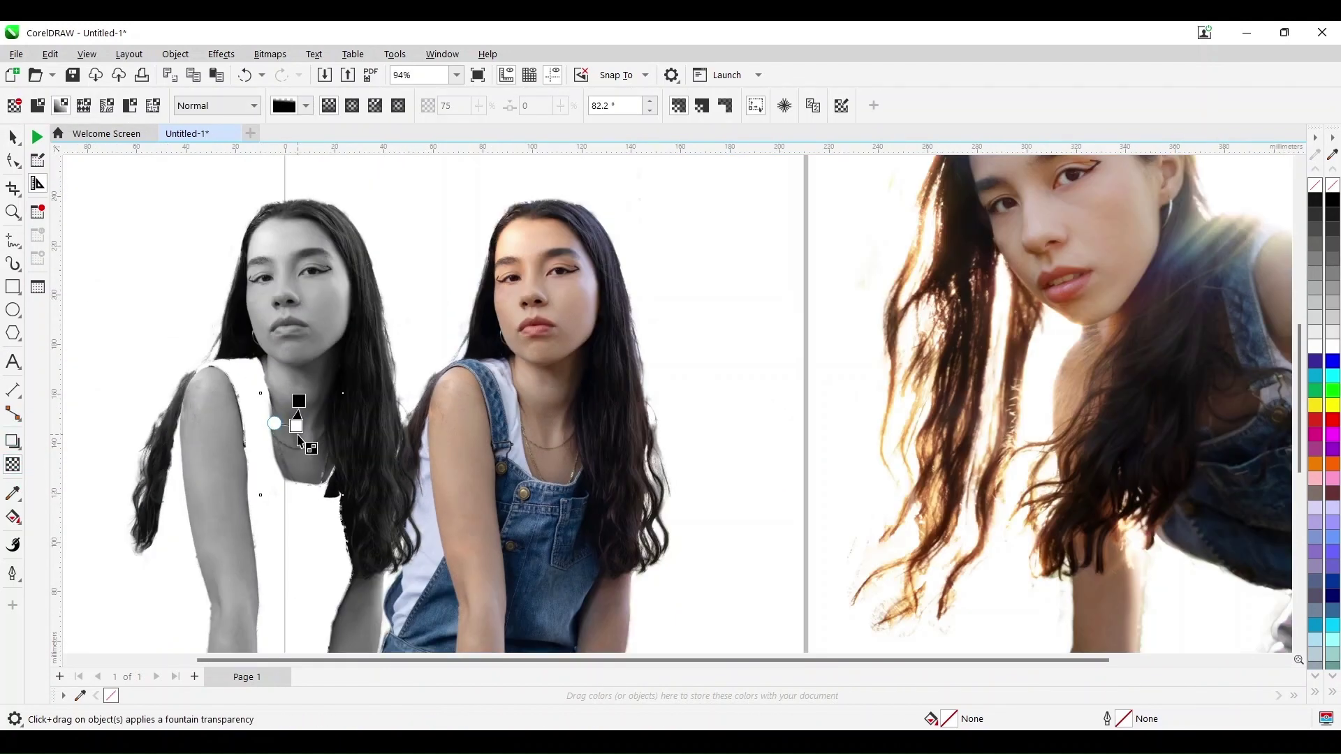
# - Shift the neckline piece so its left edge and necklace line up with the neck of the grayscale cutout
pyautogui.scroll(4, 299, 381)
pyautogui.moveTo(293, 487); pyautogui.dragTo(329, 475)
pyautogui.click(12, 137)
pyautogui.click(14, 213)
pyautogui.moveTo(178, 412); pyautogui.dragTo(311, 554)
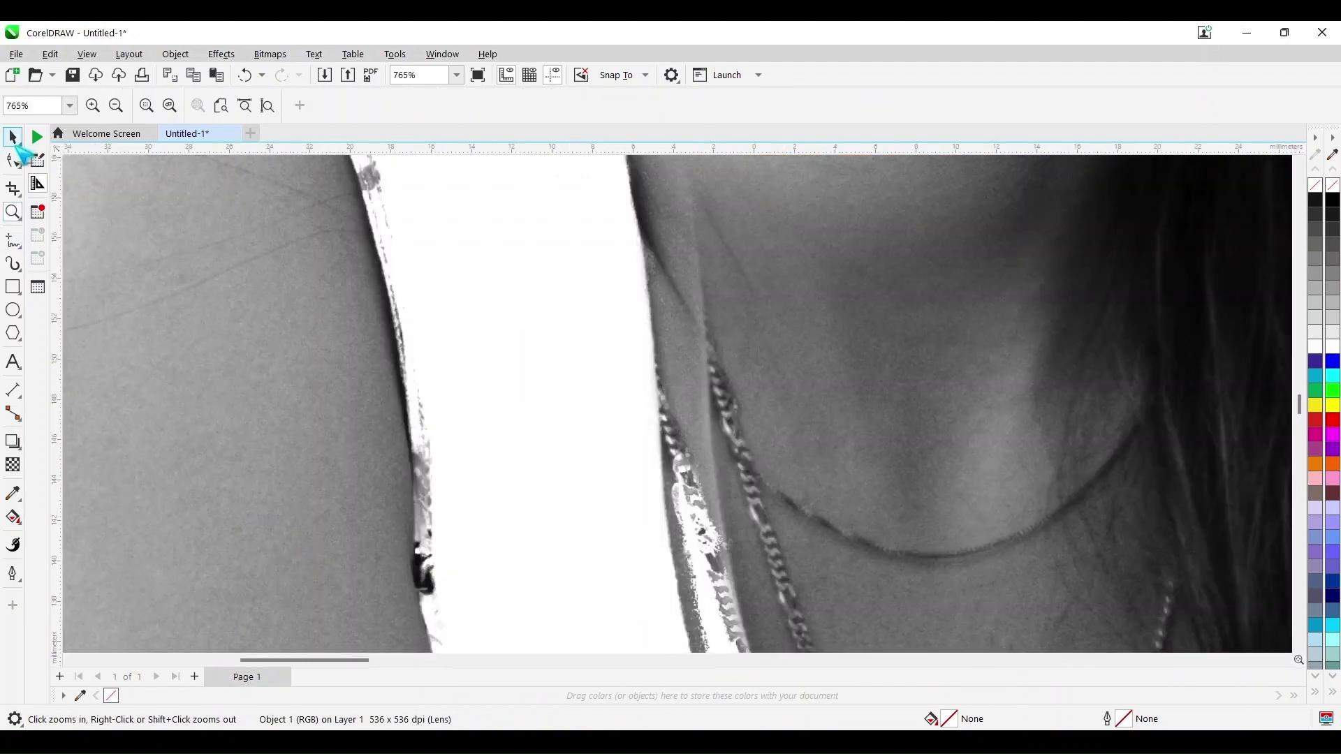
pyautogui.click(13, 137)
pyautogui.moveTo(746, 397); pyautogui.dragTo(704, 396)
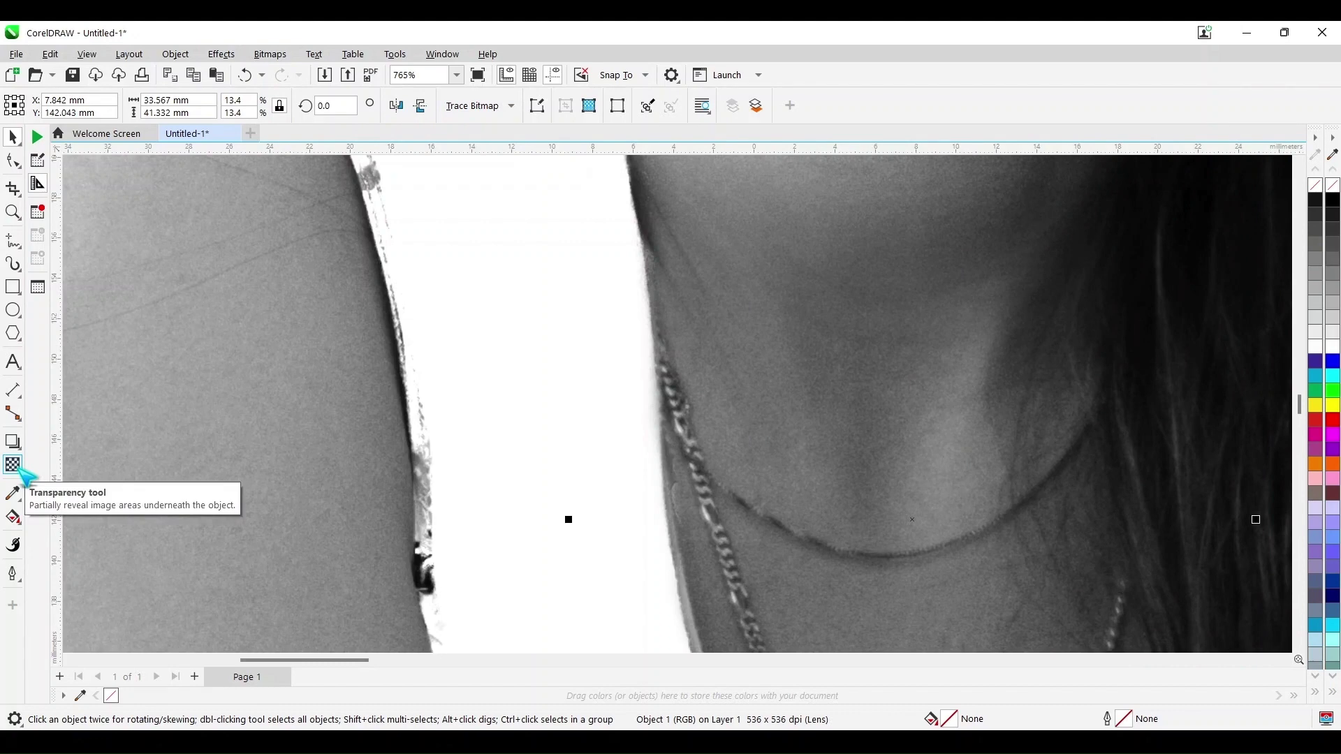
# - Switch the drawing to Wireframe view and set the nudge distance to 1 mm
pyautogui.click(86, 54)
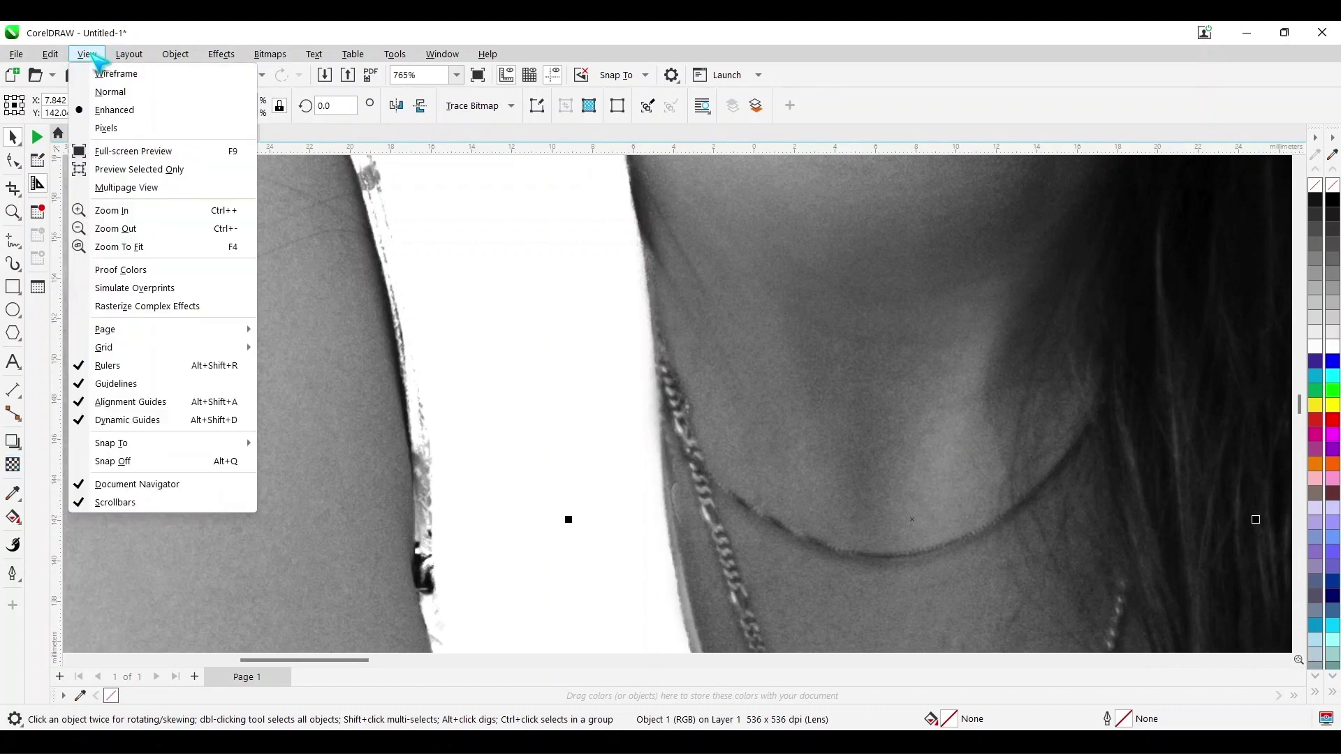
pyautogui.click(157, 78)
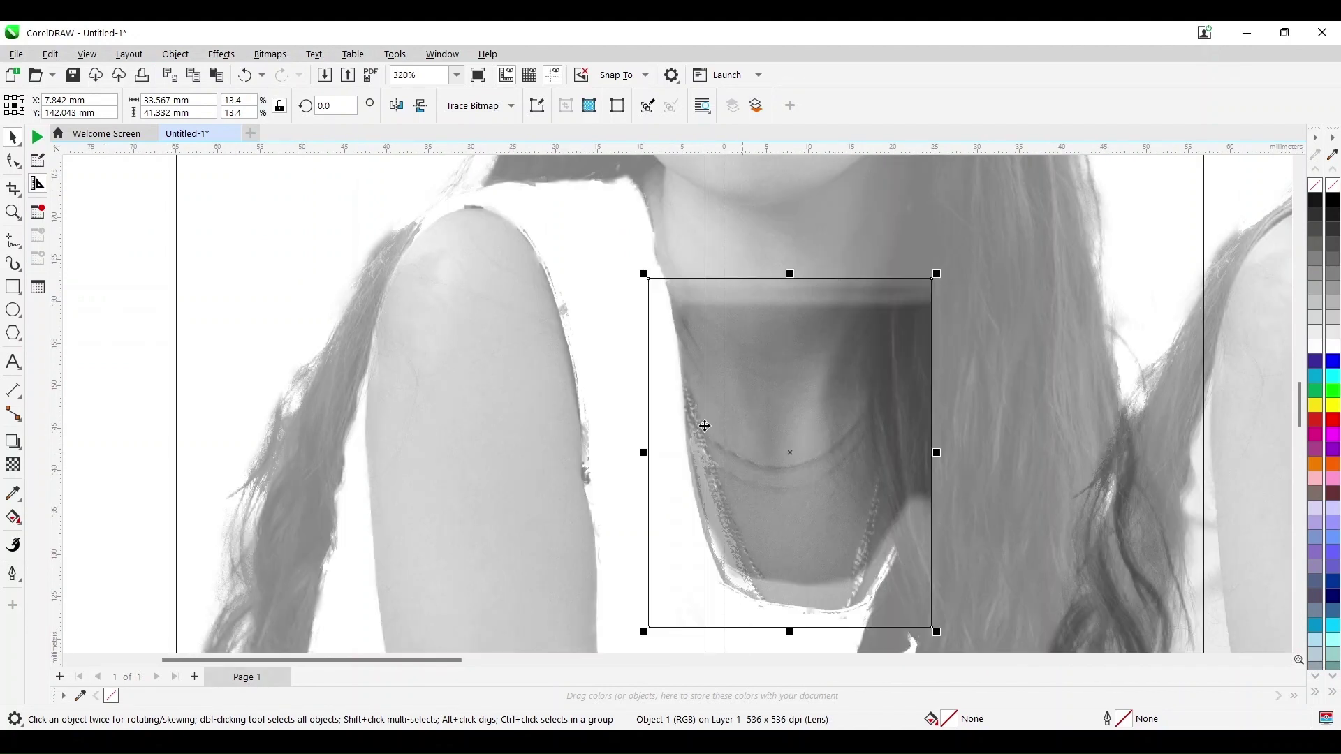
pyautogui.scroll(2, 698, 405)
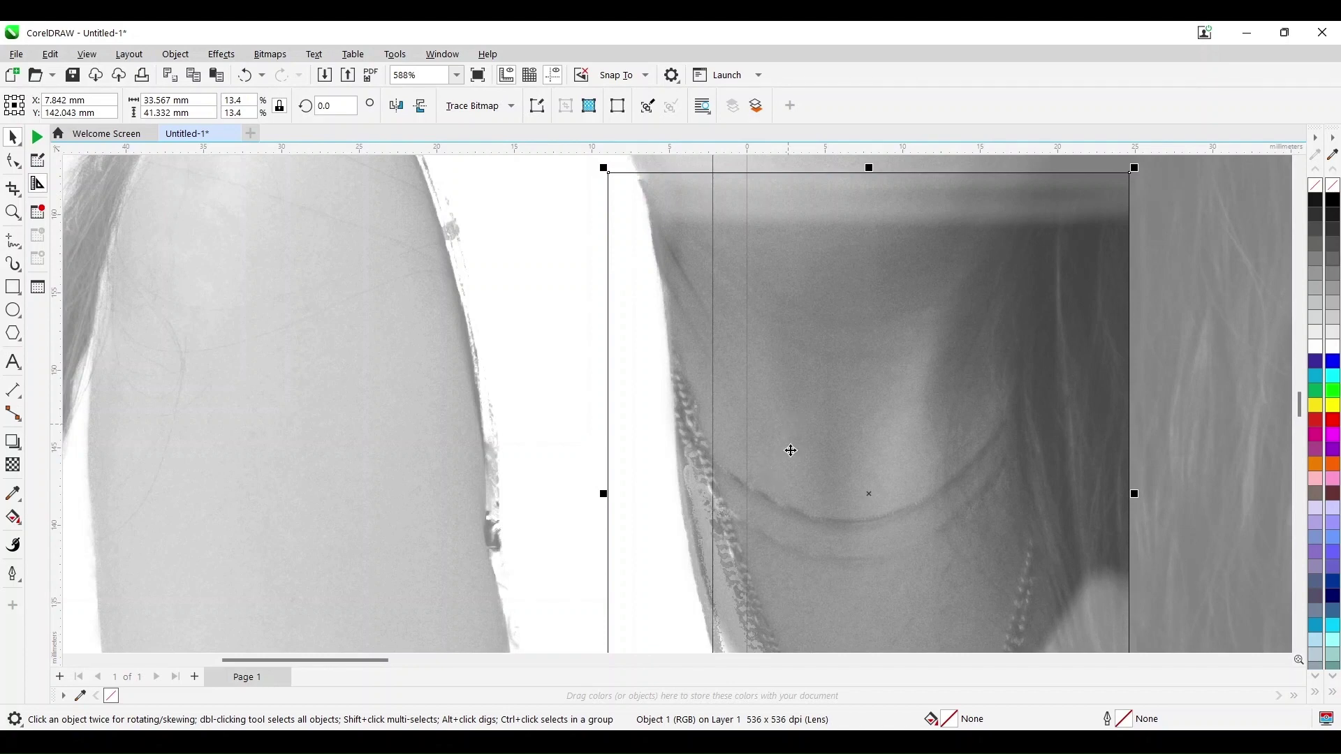
pyautogui.press('F4')
pyautogui.click(219, 320)
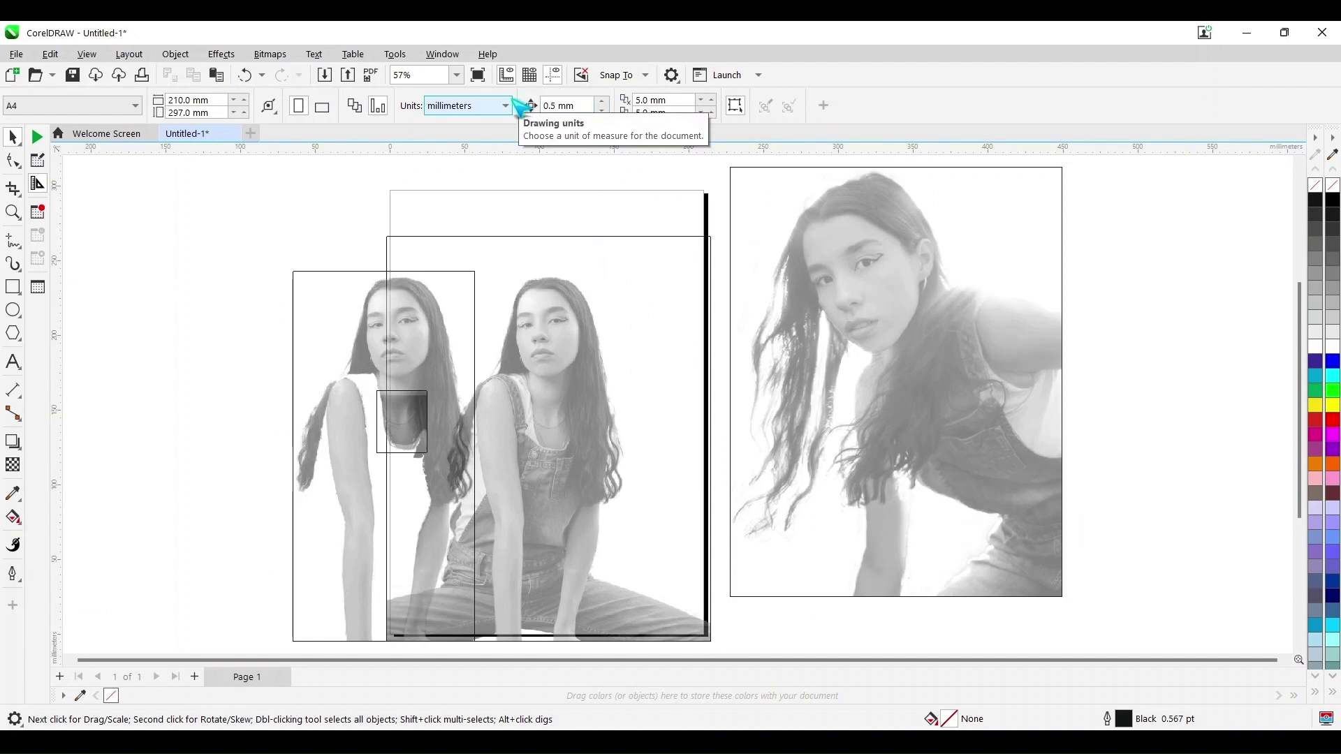
pyautogui.click(12, 212)
pyautogui.click(13, 137)
pyautogui.moveTo(579, 108); pyautogui.dragTo(535, 106)
pyautogui.write('1')
pyautogui.press('Return')
# - Nudge the neckline piece down 2 mm to match the necklace underneath, and restore the Enhanced view
pyautogui.click(12, 212)
pyautogui.moveTo(373, 379); pyautogui.dragTo(437, 445)
pyautogui.click(16, 138)
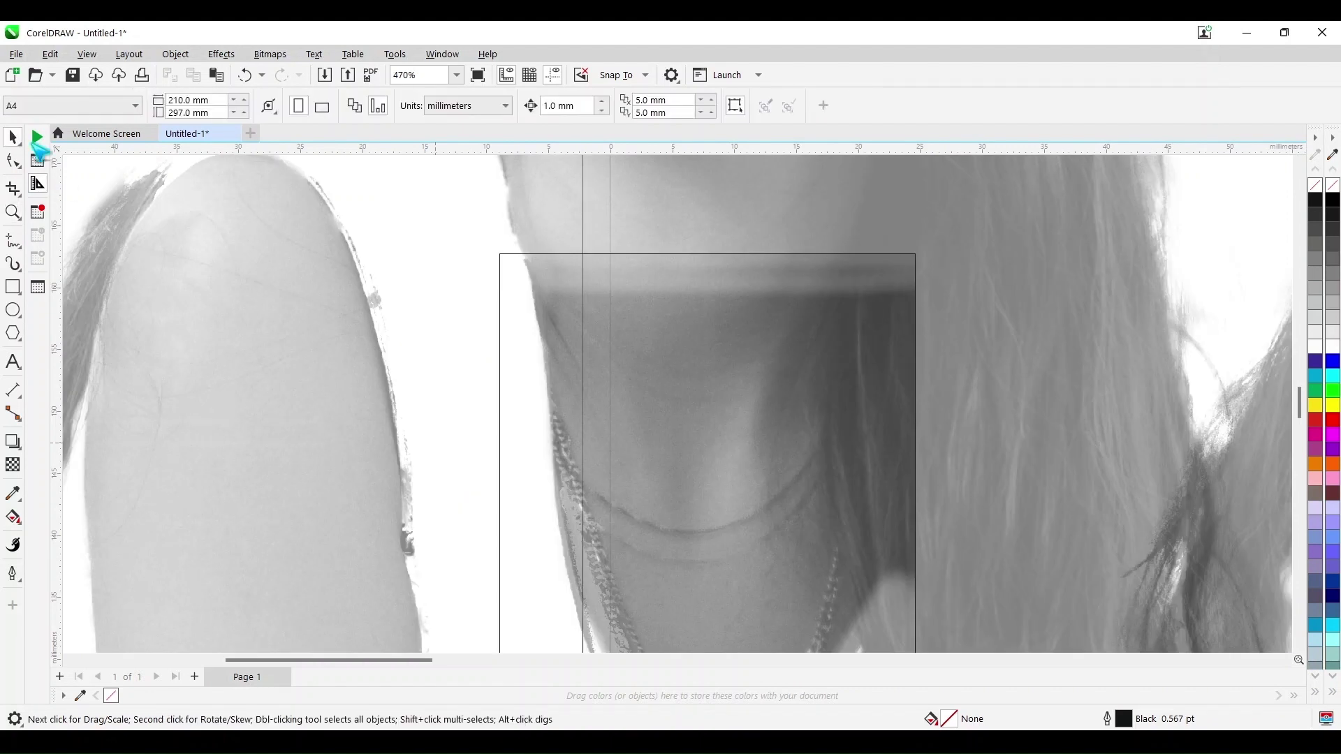
pyautogui.click(755, 372)
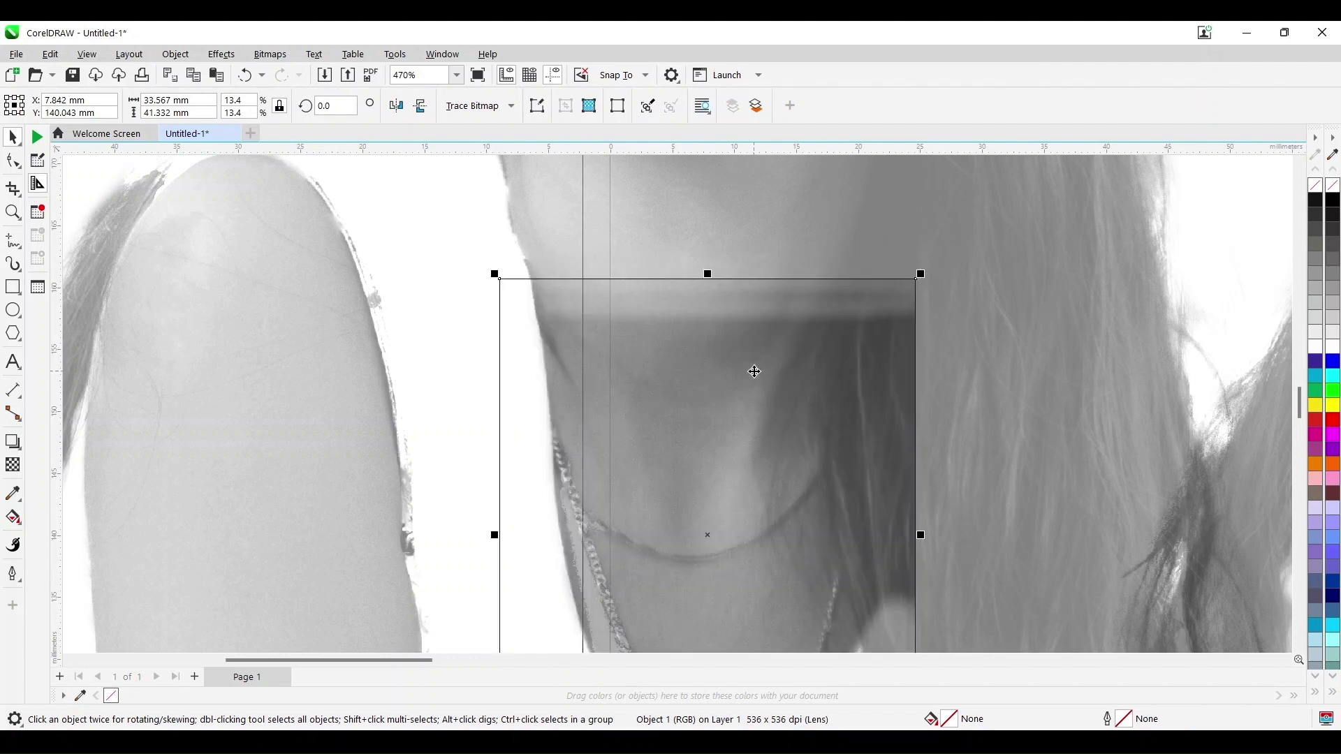
pyautogui.scroll(-3, 1303, 415)
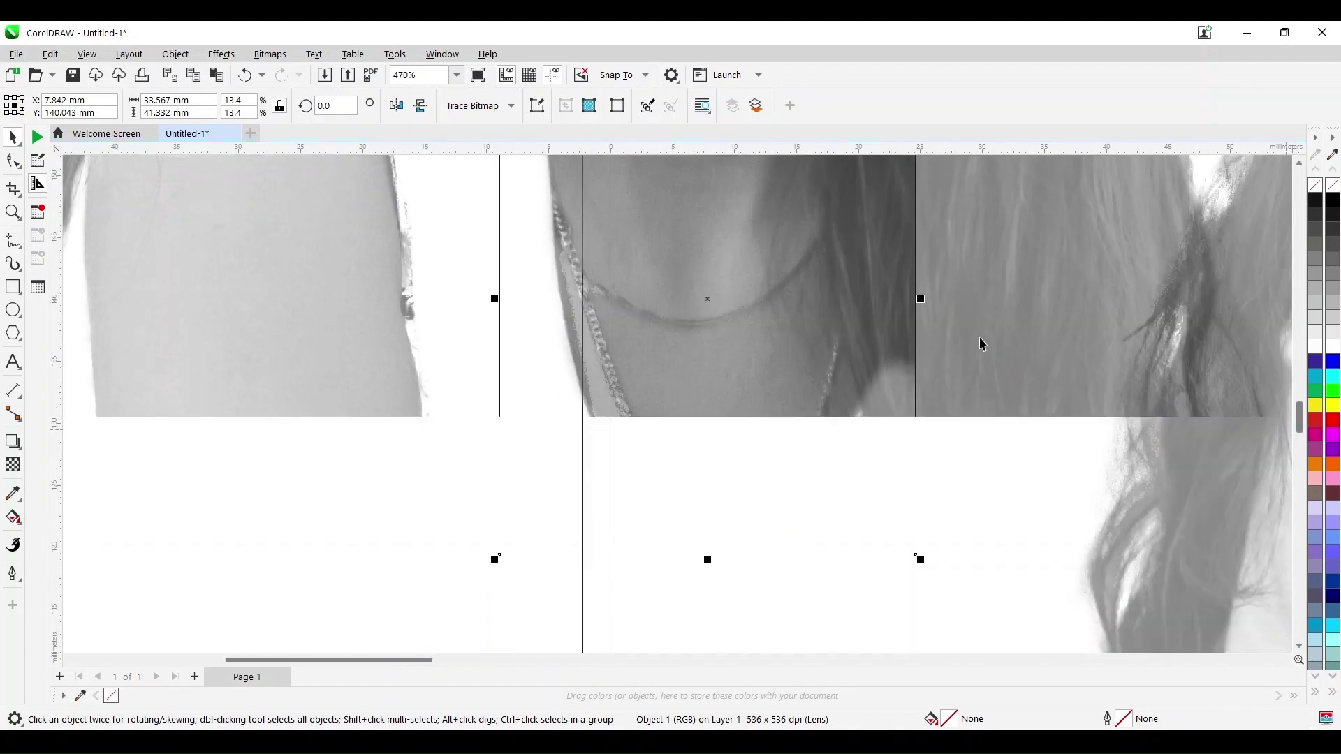
pyautogui.click(87, 54)
pyautogui.click(122, 111)
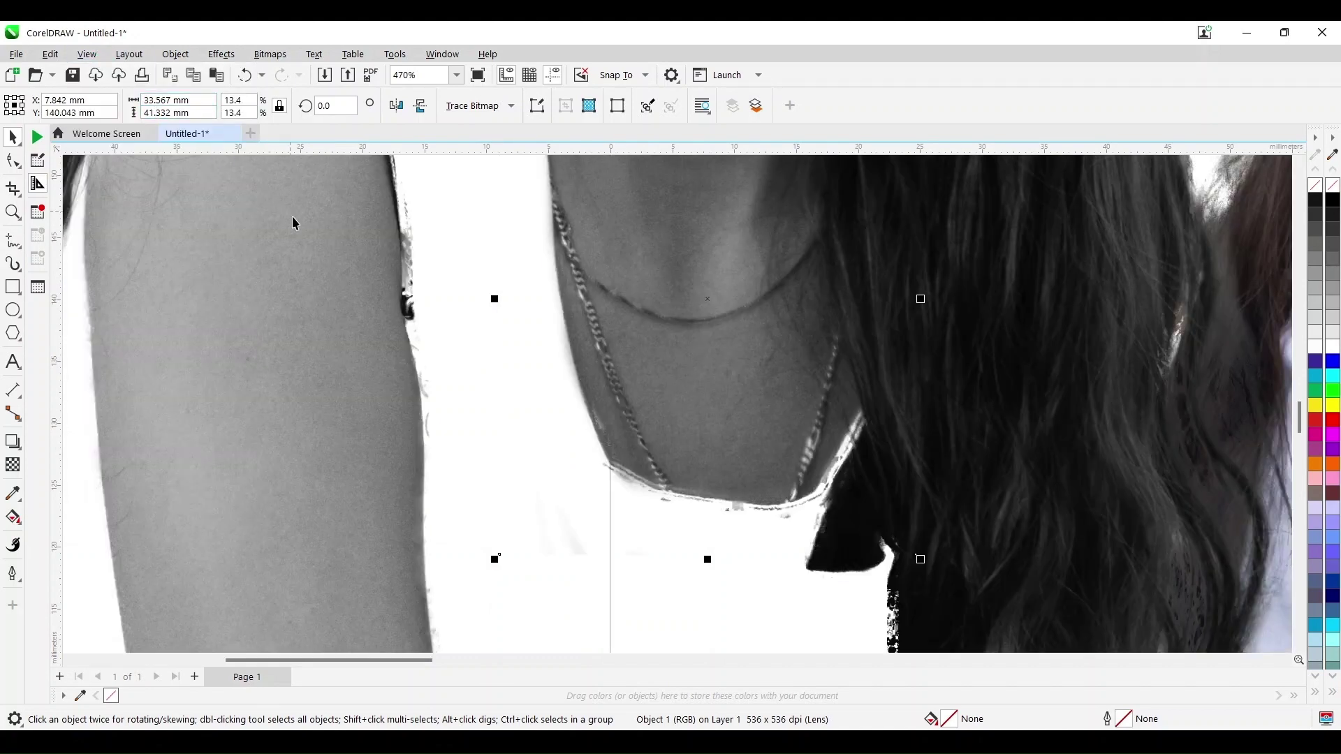
# - Convert the grayscale cutout and the neckline piece together into one 300 dpi grayscale bitmap
pyautogui.press('F4')
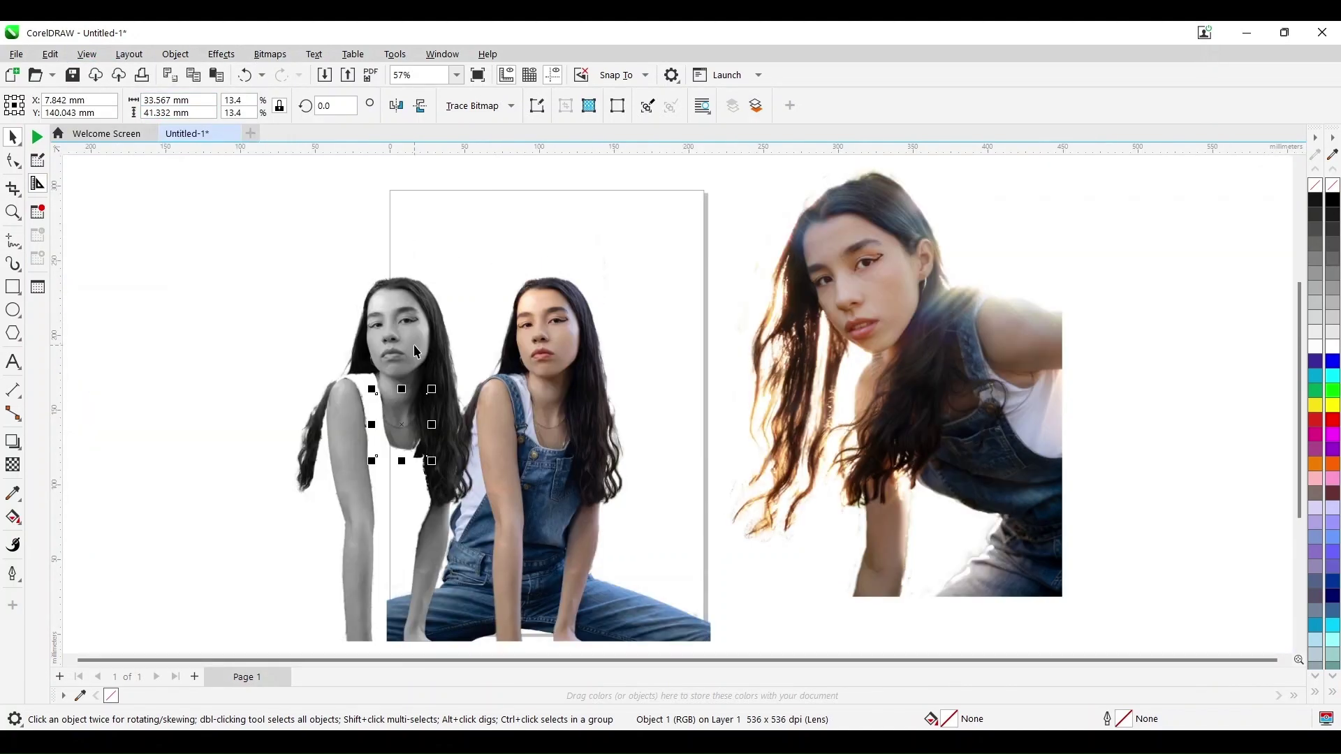
pyautogui.keyDown('shift'); pyautogui.click(413, 345); pyautogui.keyUp('shift')
pyautogui.click(270, 53)
pyautogui.click(297, 72)
pyautogui.click(688, 342)
pyautogui.click(689, 382)
pyautogui.click(690, 474)
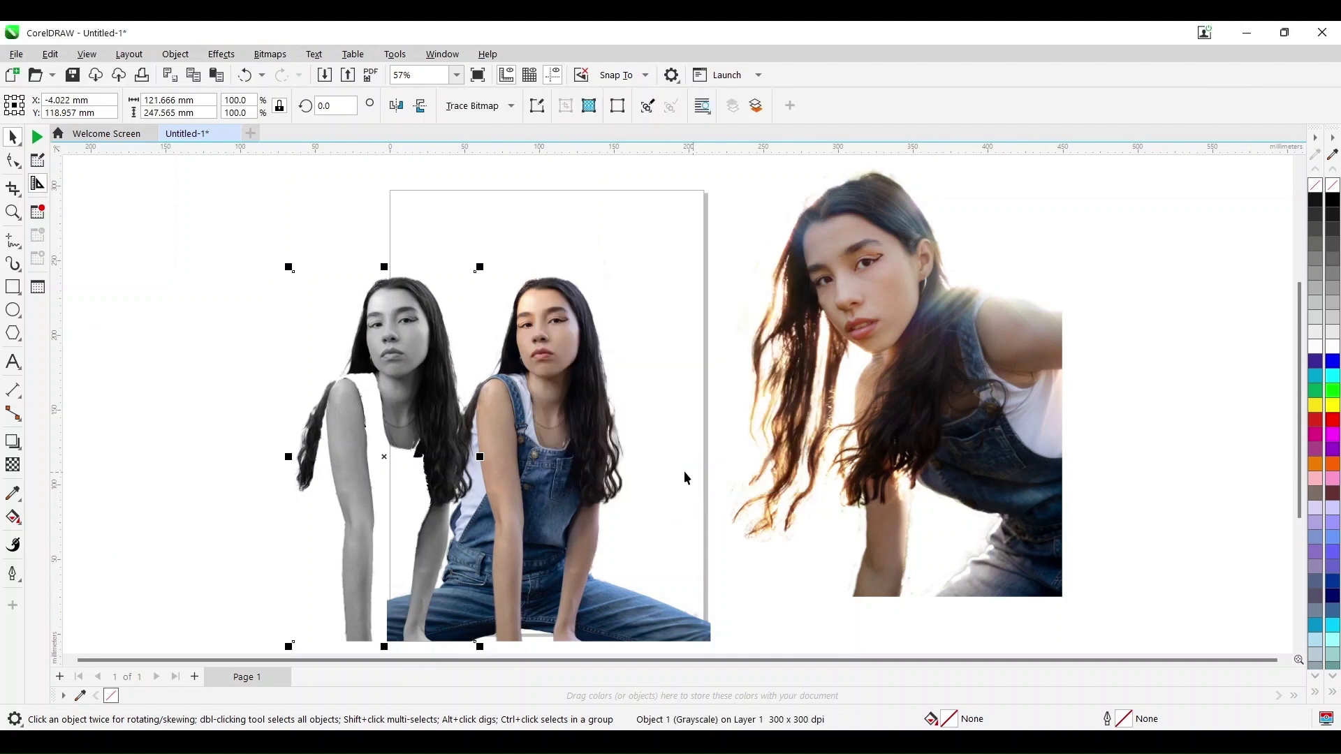
# - Open the merged bitmap in PHOTO-PAINT and erase the long chain and the leftover clothing beside the neckline and hair
pyautogui.scroll(11, 408, 445)
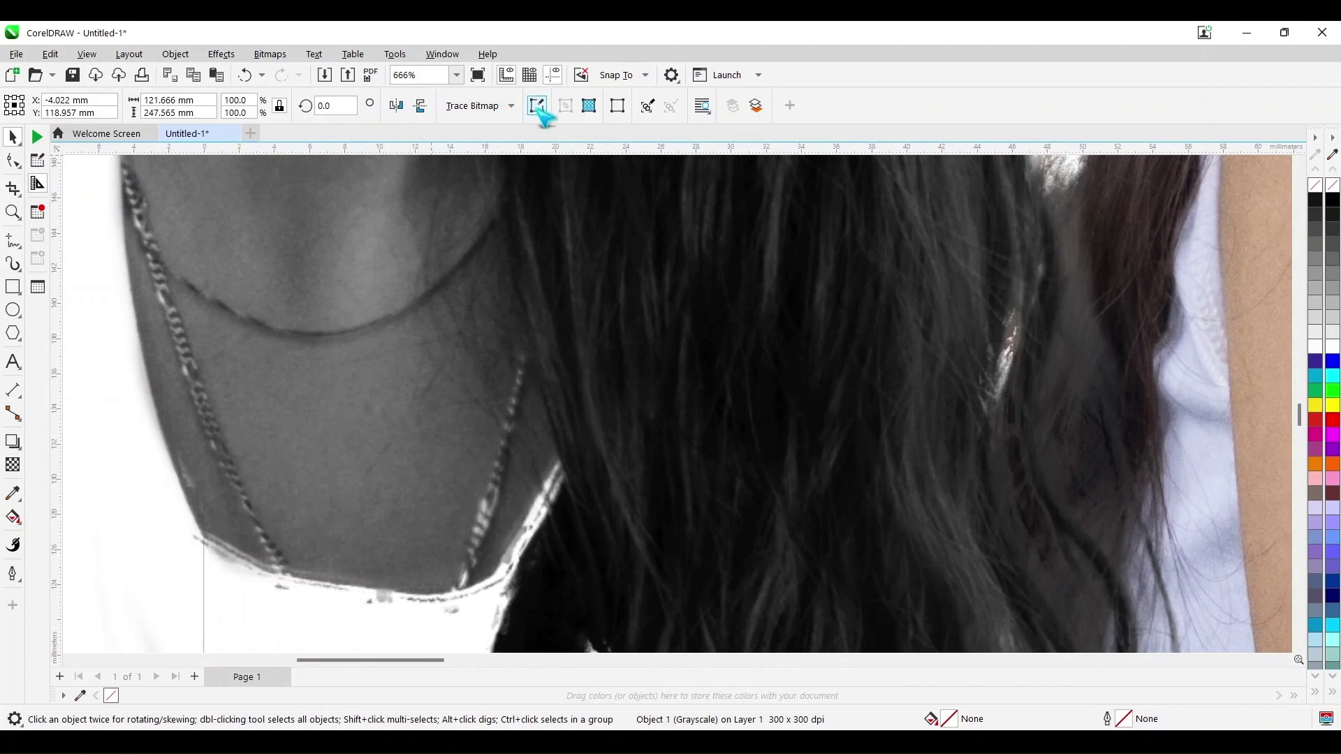
pyautogui.scroll(3, 560, 353)
pyautogui.scroll(-3, 542, 563)
pyautogui.scroll(3, 567, 483)
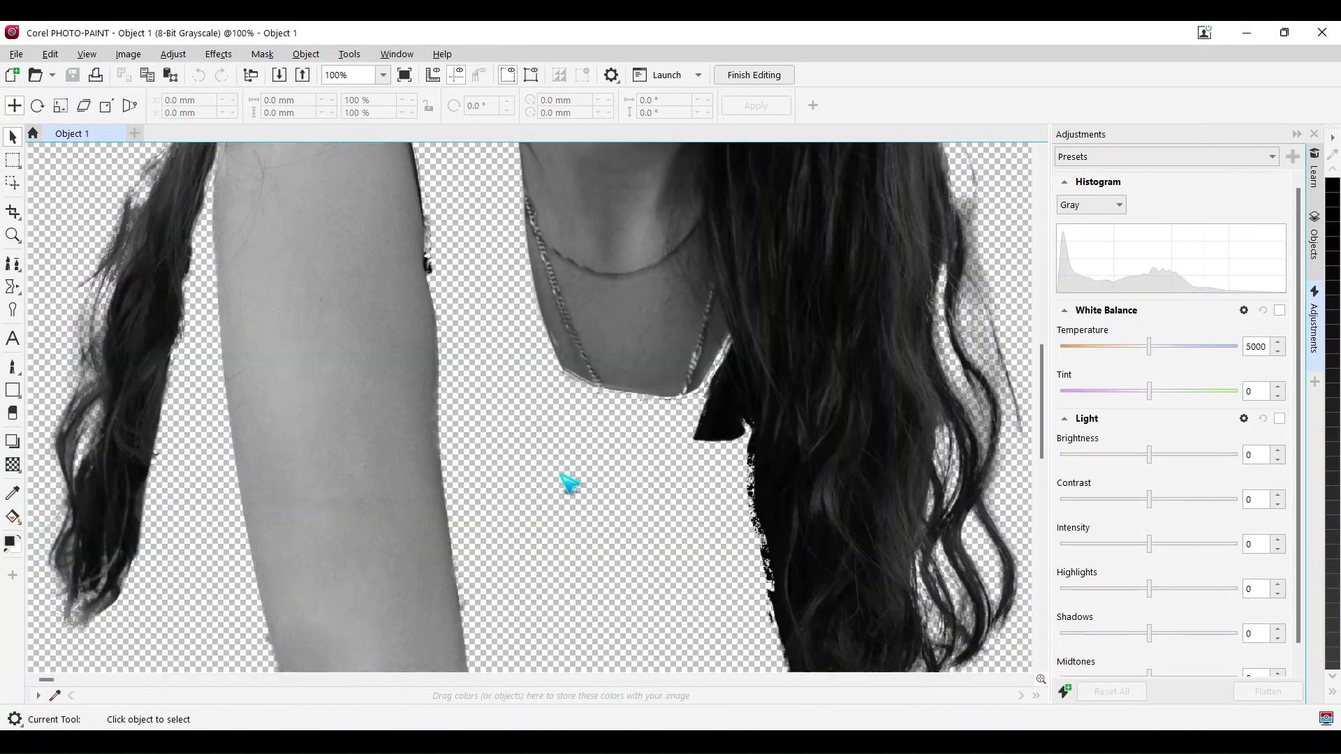
pyautogui.moveTo(1041, 402); pyautogui.dragTo(1041, 543)
pyautogui.click(13, 413)
pyautogui.moveTo(663, 383)
pyautogui.mouseDown()
pyautogui.moveTo(689, 356)
pyautogui.moveTo(715, 222)
pyautogui.moveTo(677, 413)
pyautogui.moveTo(733, 188)
pyautogui.moveTo(683, 380)
pyautogui.mouseUp()
pyautogui.moveTo(1041, 489); pyautogui.dragTo(1041, 398)
pyautogui.moveTo(743, 548)
pyautogui.mouseDown()
pyautogui.moveTo(778, 485)
pyautogui.moveTo(770, 512)
pyautogui.moveTo(758, 417)
pyautogui.moveTo(768, 423)
pyautogui.moveTo(735, 316)
pyautogui.moveTo(743, 266)
pyautogui.moveTo(755, 456)
pyautogui.mouseUp()
pyautogui.moveTo(1042, 456); pyautogui.dragTo(1045, 394)
pyautogui.moveTo(706, 499)
pyautogui.mouseDown()
pyautogui.moveTo(726, 410)
pyautogui.moveTo(728, 487)
pyautogui.moveTo(726, 432)
pyautogui.moveTo(709, 488)
pyautogui.moveTo(692, 489)
pyautogui.moveTo(723, 470)
pyautogui.mouseUp()
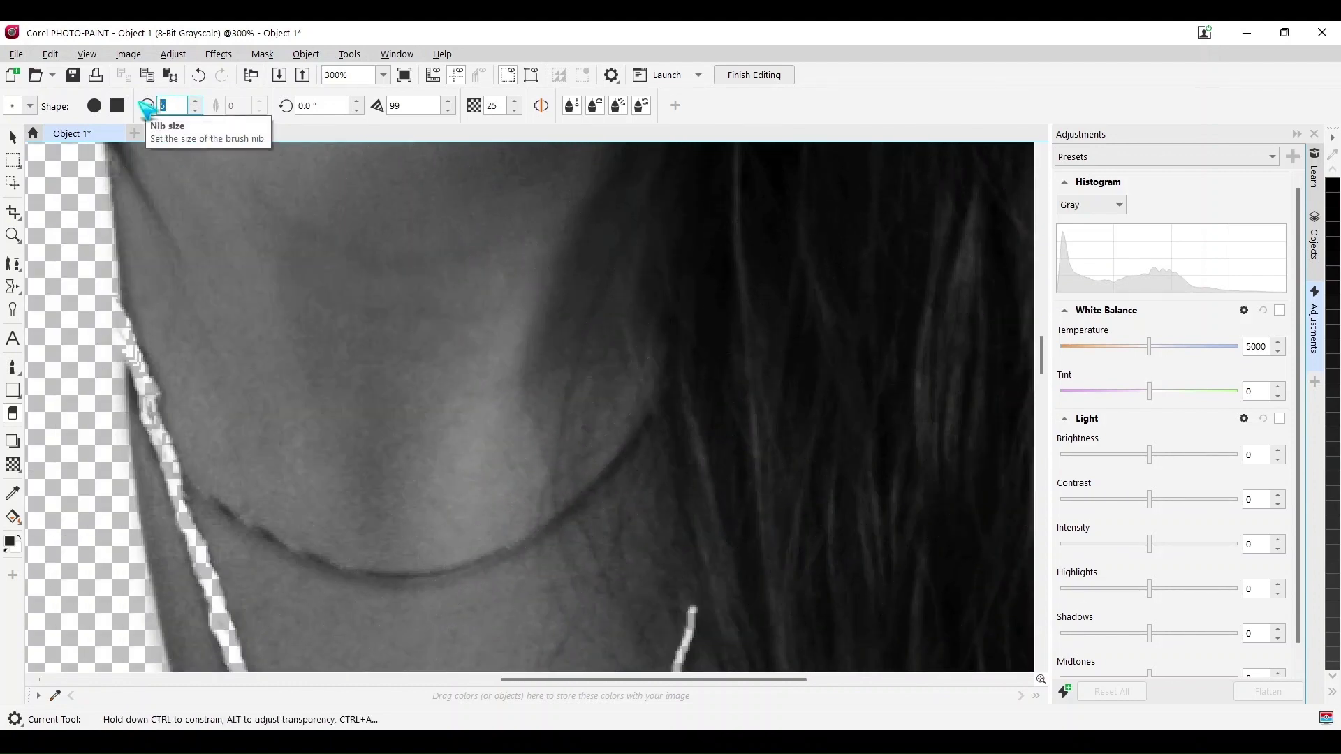
# - Set the eraser nib size to 3, erase the thin curved necklace, and save the edit back to CorelDRAW
pyautogui.write('3')
pyautogui.press('Tab')
pyautogui.moveTo(185, 477); pyautogui.dragTo(219, 504)
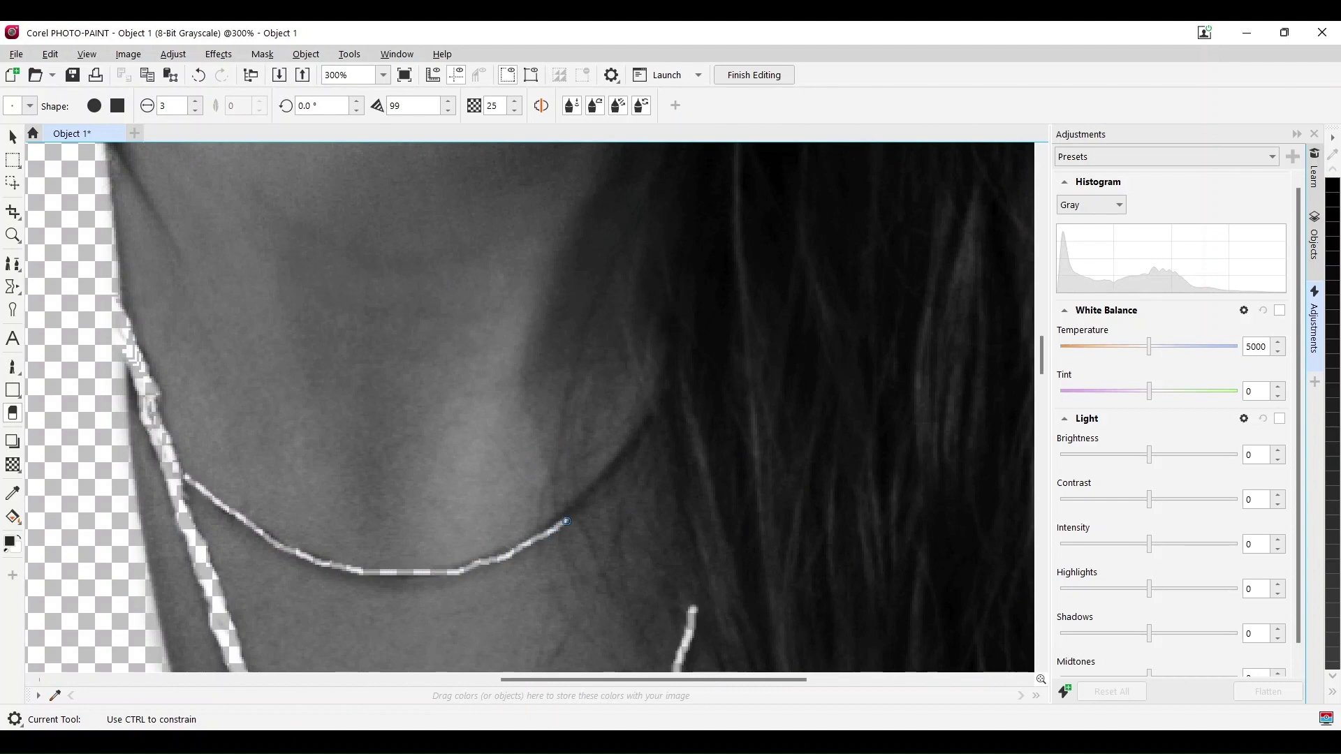
pyautogui.scroll(-2, 625, 453)
pyautogui.click(754, 75)
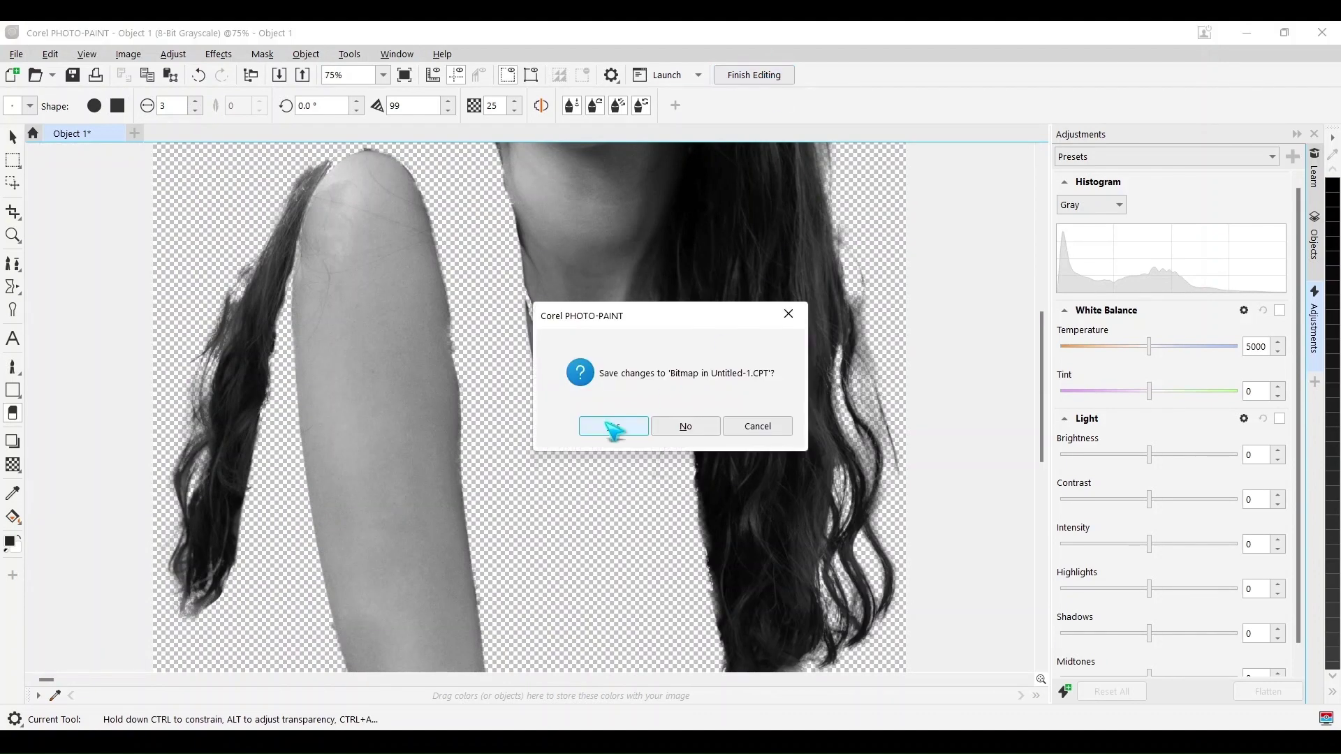
pyautogui.click(605, 424)
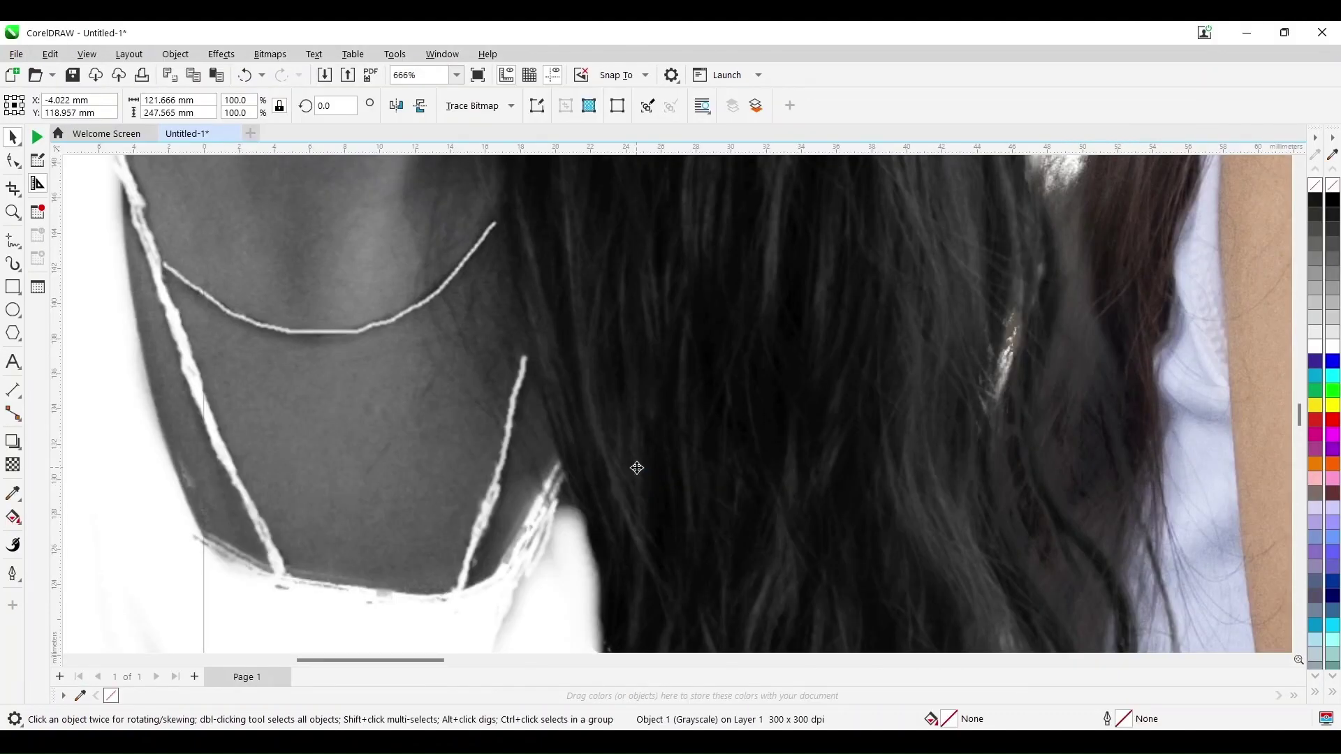
# - Set the nudge distance to 100 mm and nudge the grayscale cutout right onto the colour seated woman
pyautogui.scroll(-4, 619, 465)
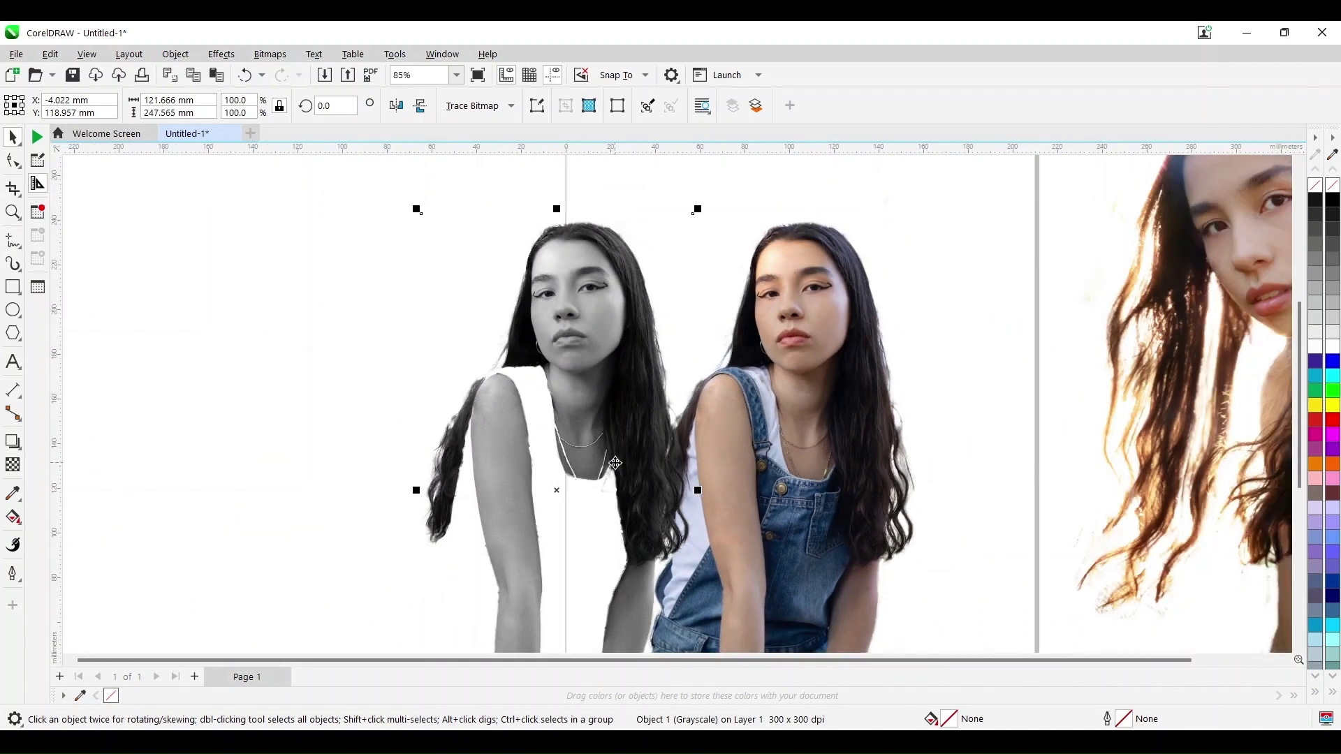
pyautogui.click(372, 290)
pyautogui.moveTo(579, 105); pyautogui.dragTo(464, 113)
pyautogui.write('100')
pyautogui.press('Return')
pyautogui.click(609, 340)
pyautogui.press('Right')
pyautogui.click(238, 450)
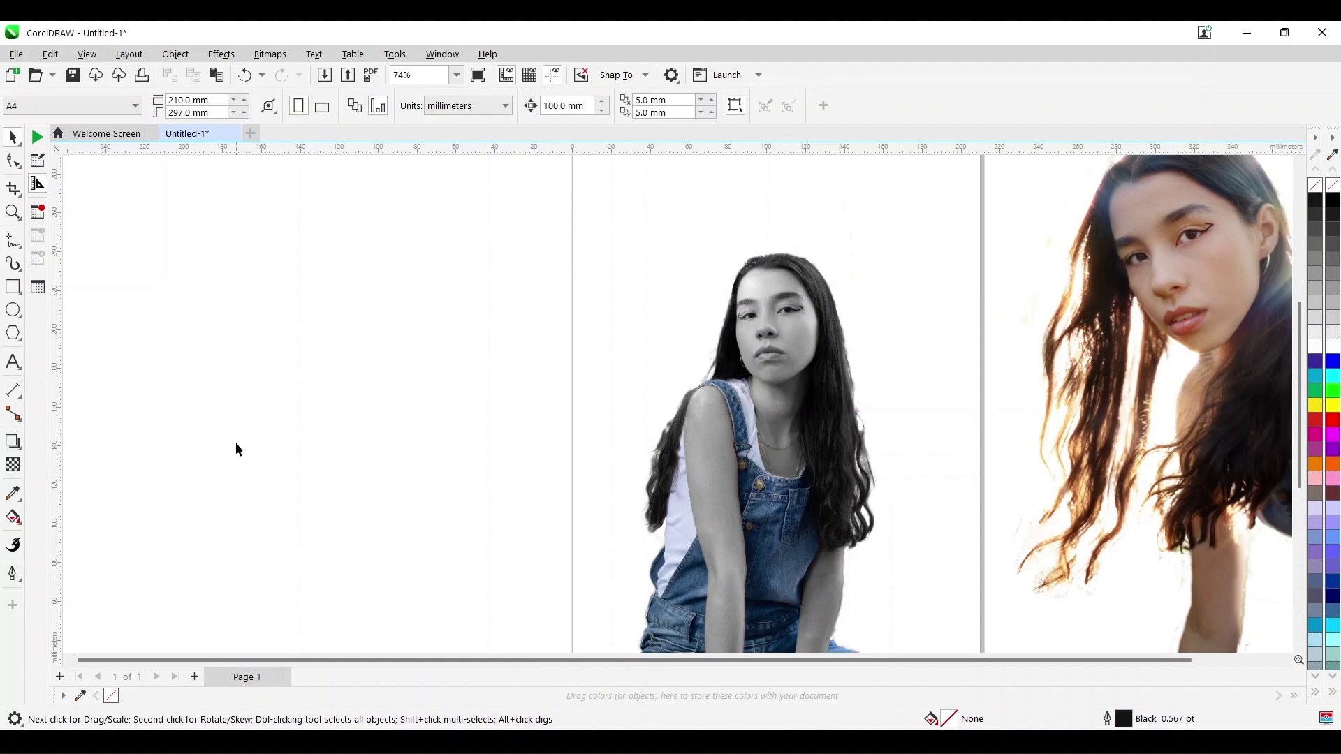
# - Apply a Gaussian Blur with a 29.9-pixel radius to the leaning woman's cutout
pyautogui.scroll(-1, 237, 445)
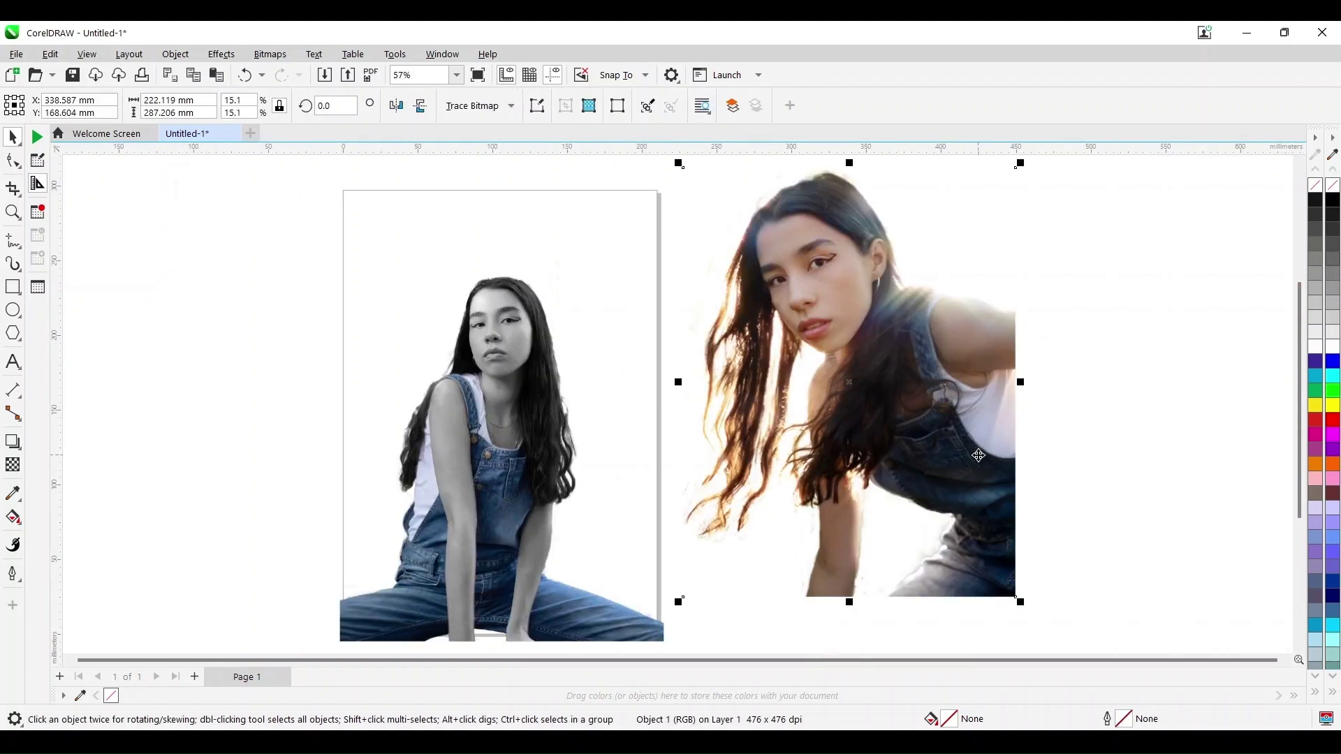
pyautogui.click(175, 54)
pyautogui.moveTo(221, 54)
pyautogui.moveTo(237, 151)
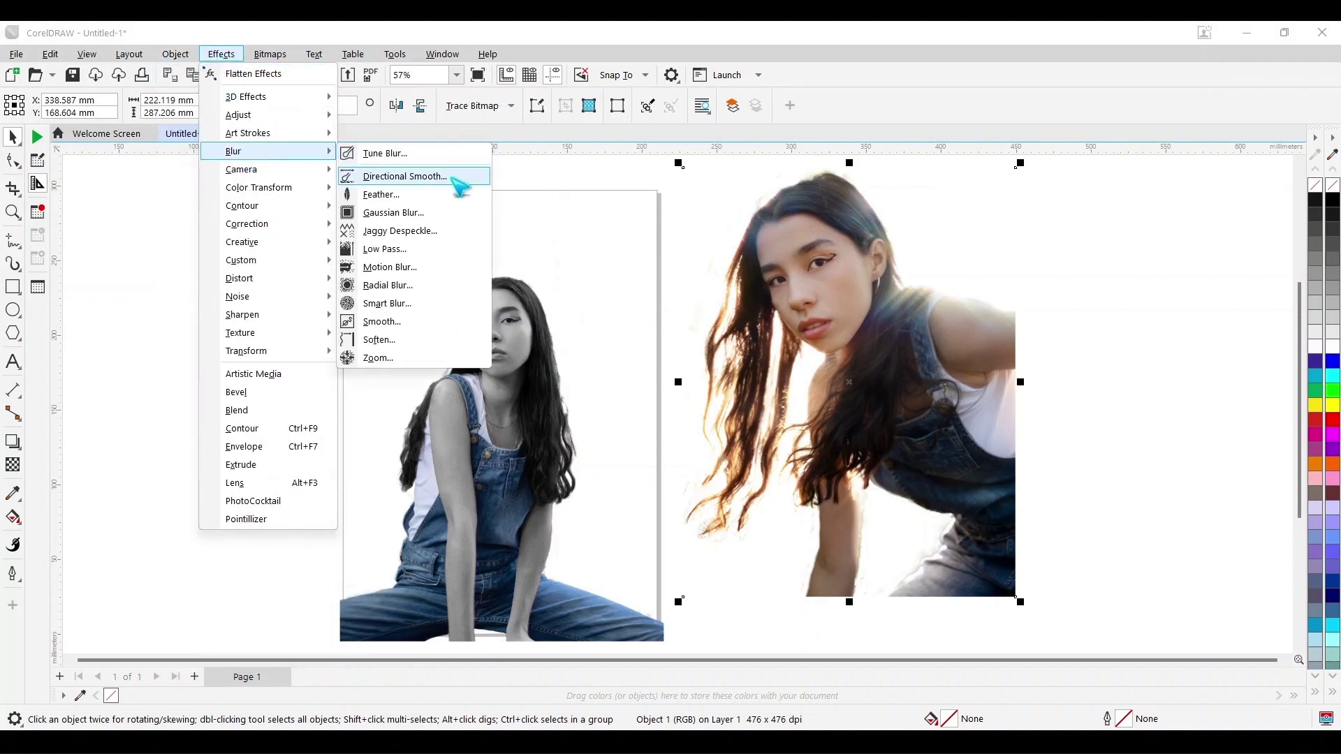
pyautogui.click(419, 212)
pyautogui.moveTo(810, 318); pyautogui.dragTo(470, 199)
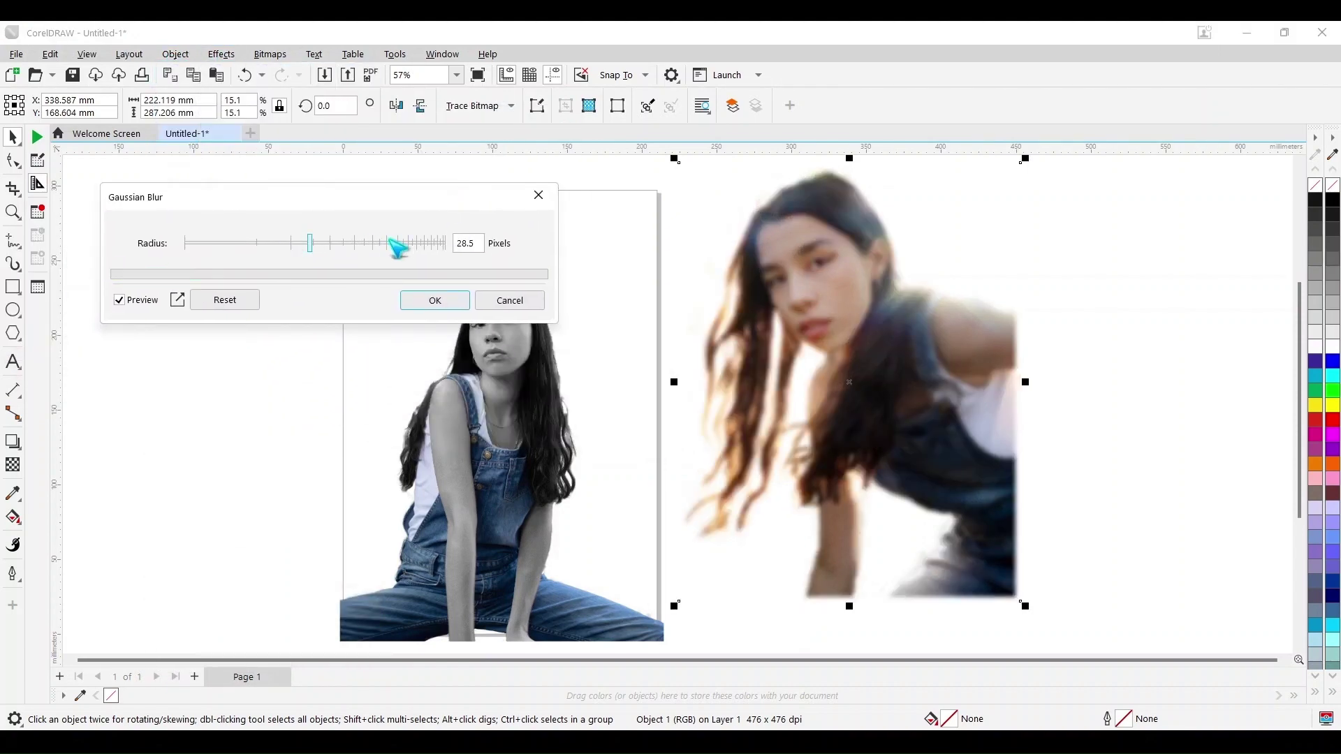
pyautogui.moveTo(394, 245); pyautogui.dragTo(377, 249)
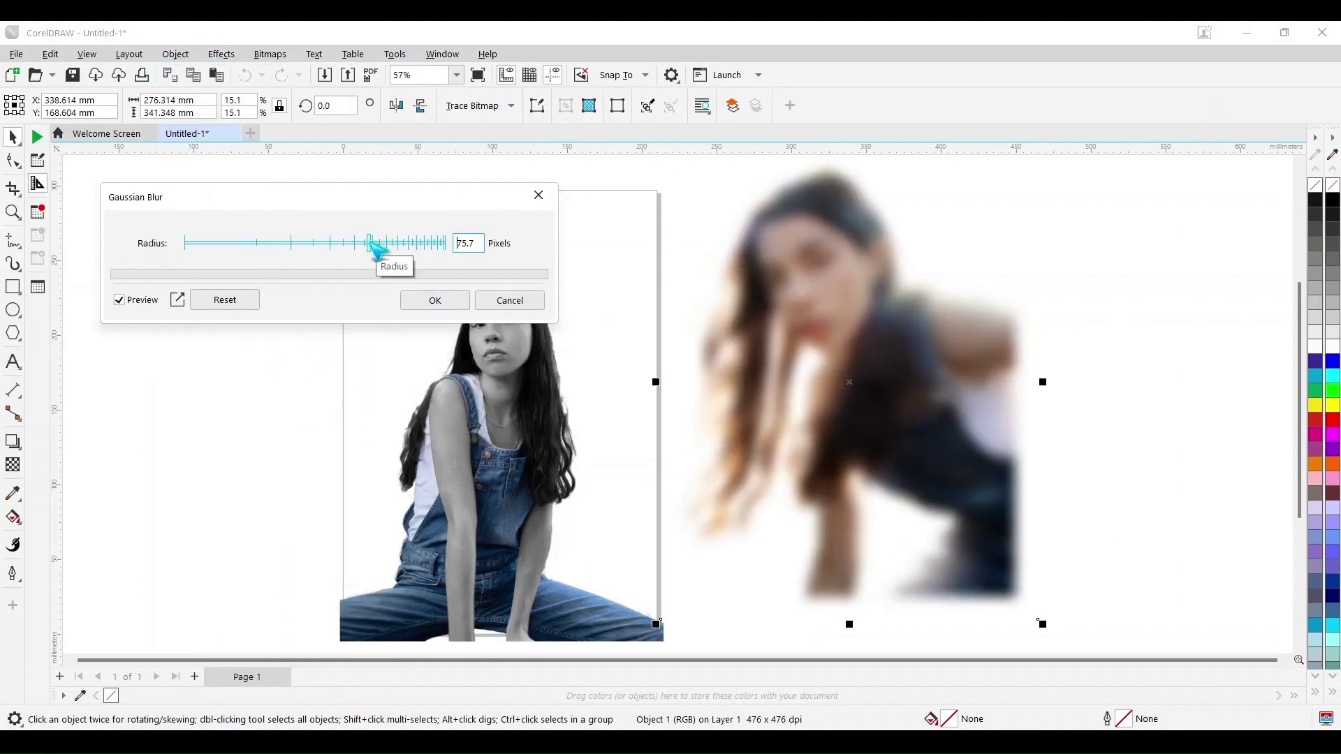
pyautogui.click(314, 242)
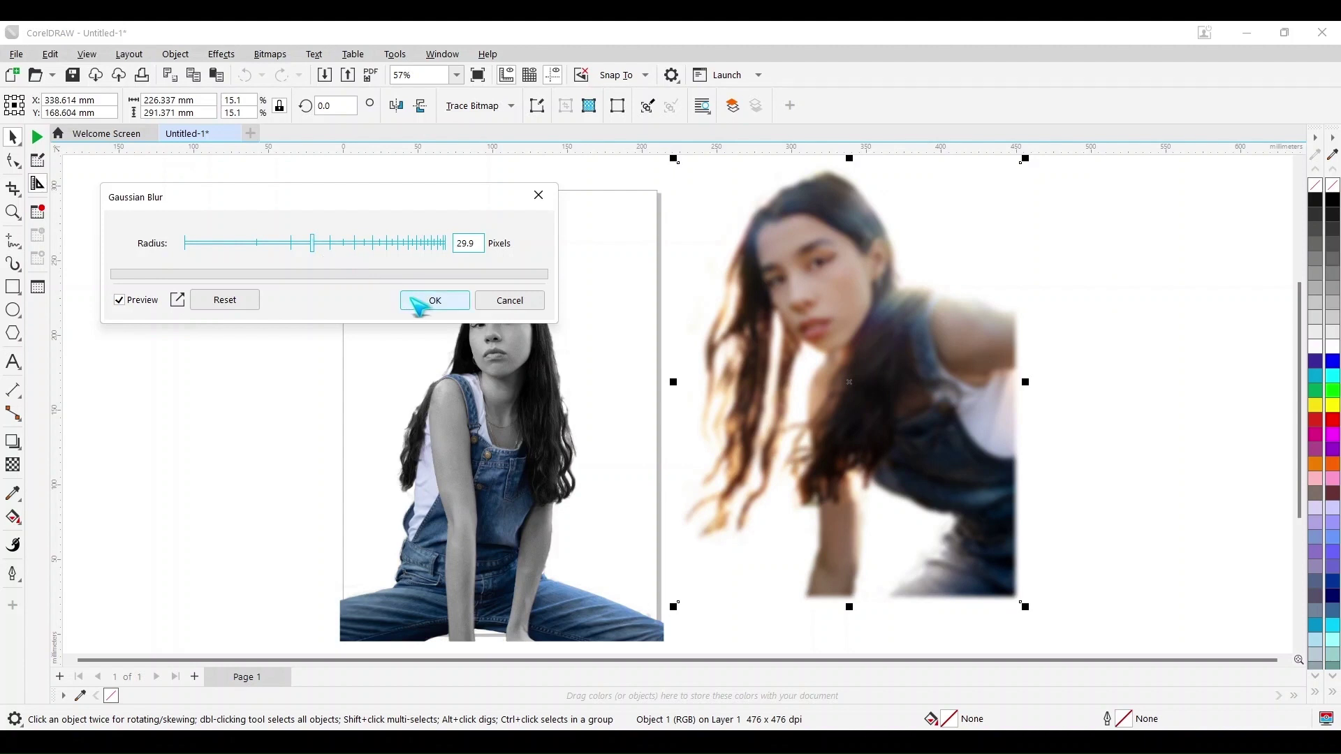
pyautogui.click(432, 299)
# - Scale down the blurred leaning woman and place her behind the seated woman, undoing any accidental move of the seated photo
pyautogui.moveTo(883, 331); pyautogui.dragTo(543, 366)
pyautogui.moveTo(683, 198); pyautogui.dragTo(588, 343)
pyautogui.click(411, 386)
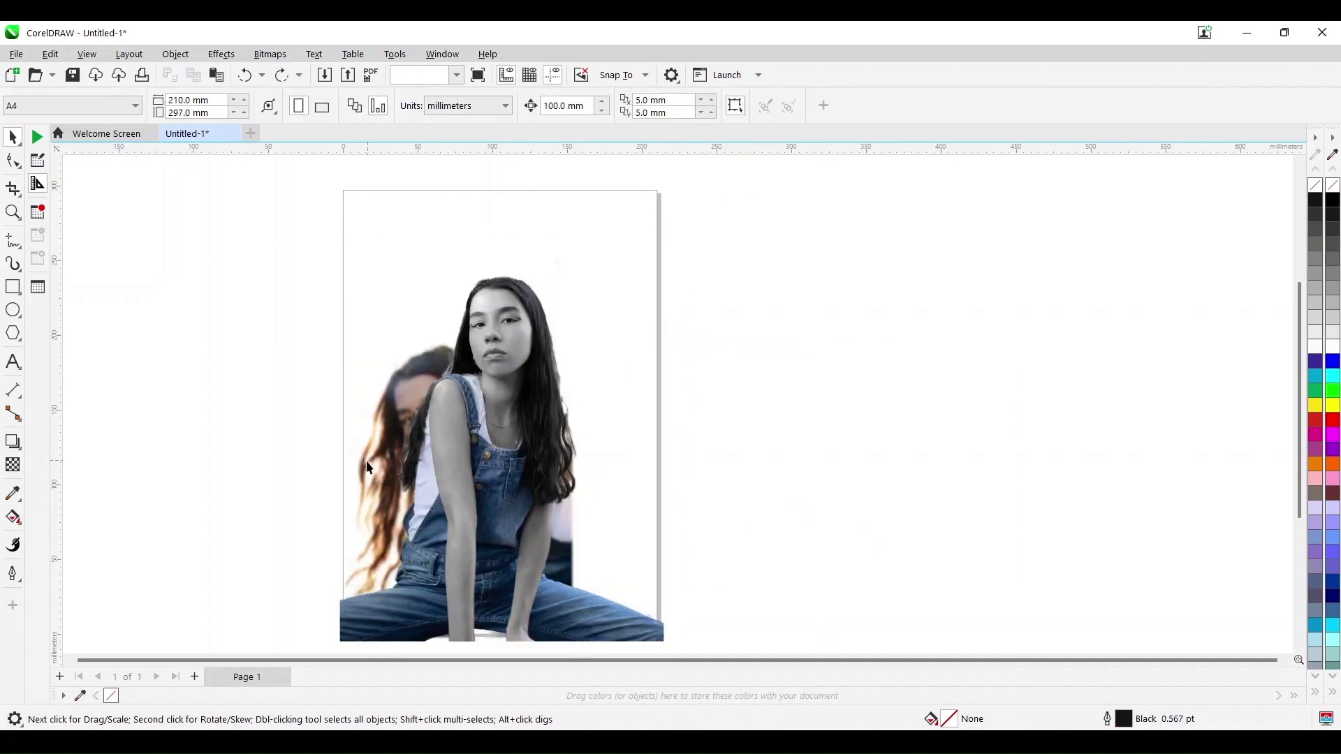
pyautogui.moveTo(365, 460); pyautogui.dragTo(336, 446)
pyautogui.hotkey('ctrl', 'z')
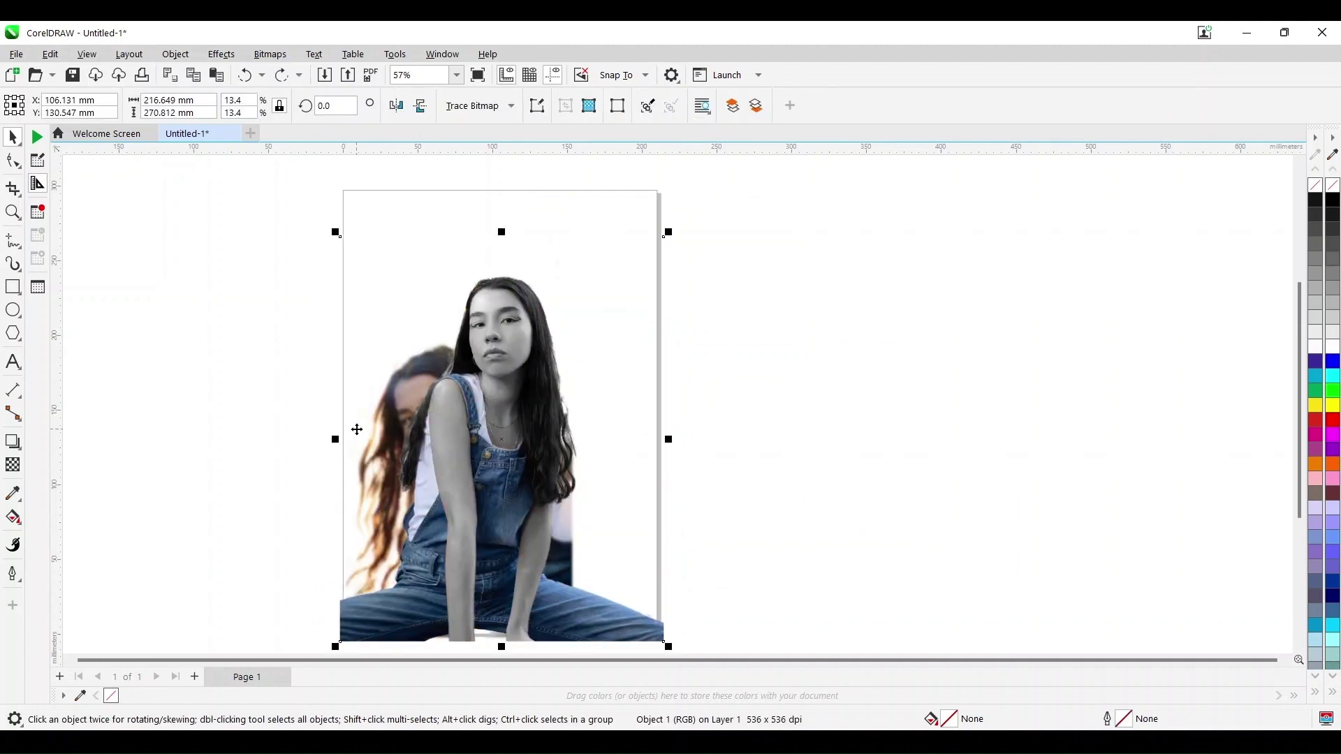
# - Show the drawing in wireframe, enlarge the leaning woman to 169.919 × 218.697 mm and shift her partly off the page's left edge
pyautogui.click(89, 54)
pyautogui.click(101, 75)
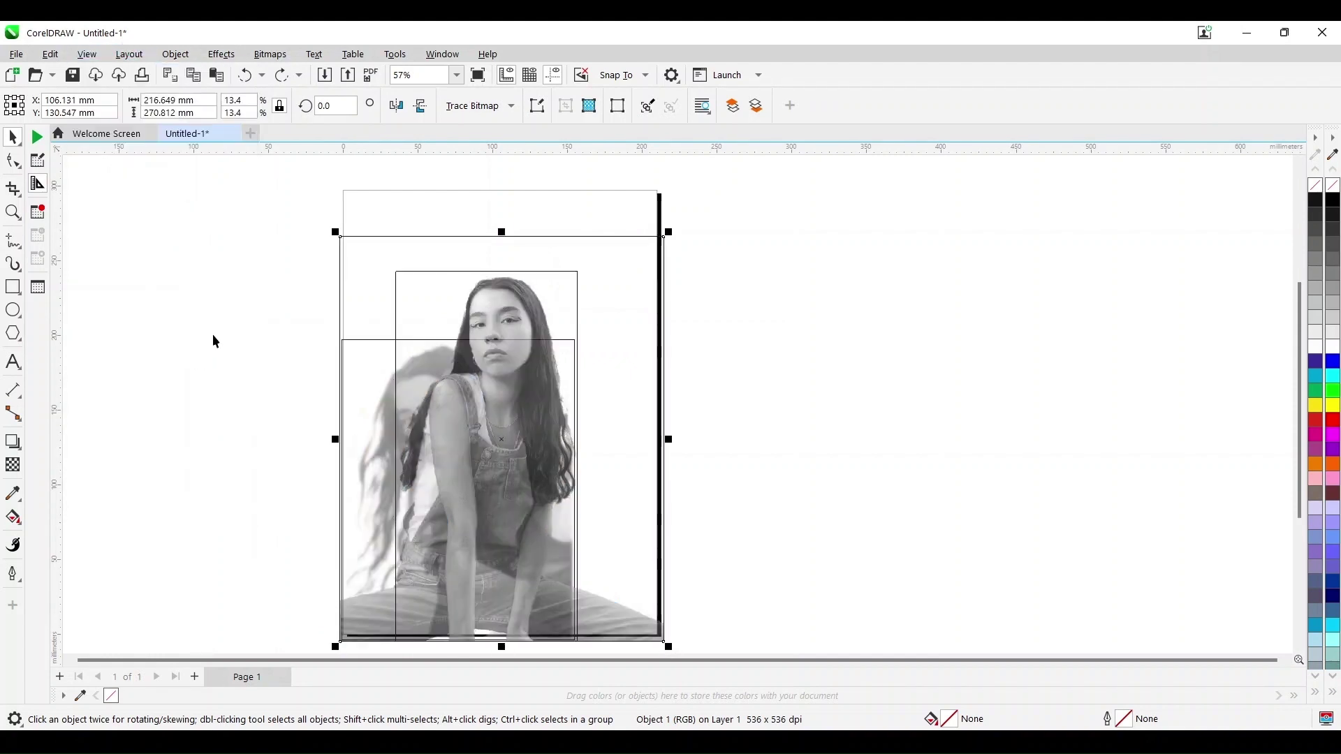
pyautogui.click(362, 338)
pyautogui.click(362, 340)
pyautogui.moveTo(337, 334); pyautogui.dragTo(315, 307)
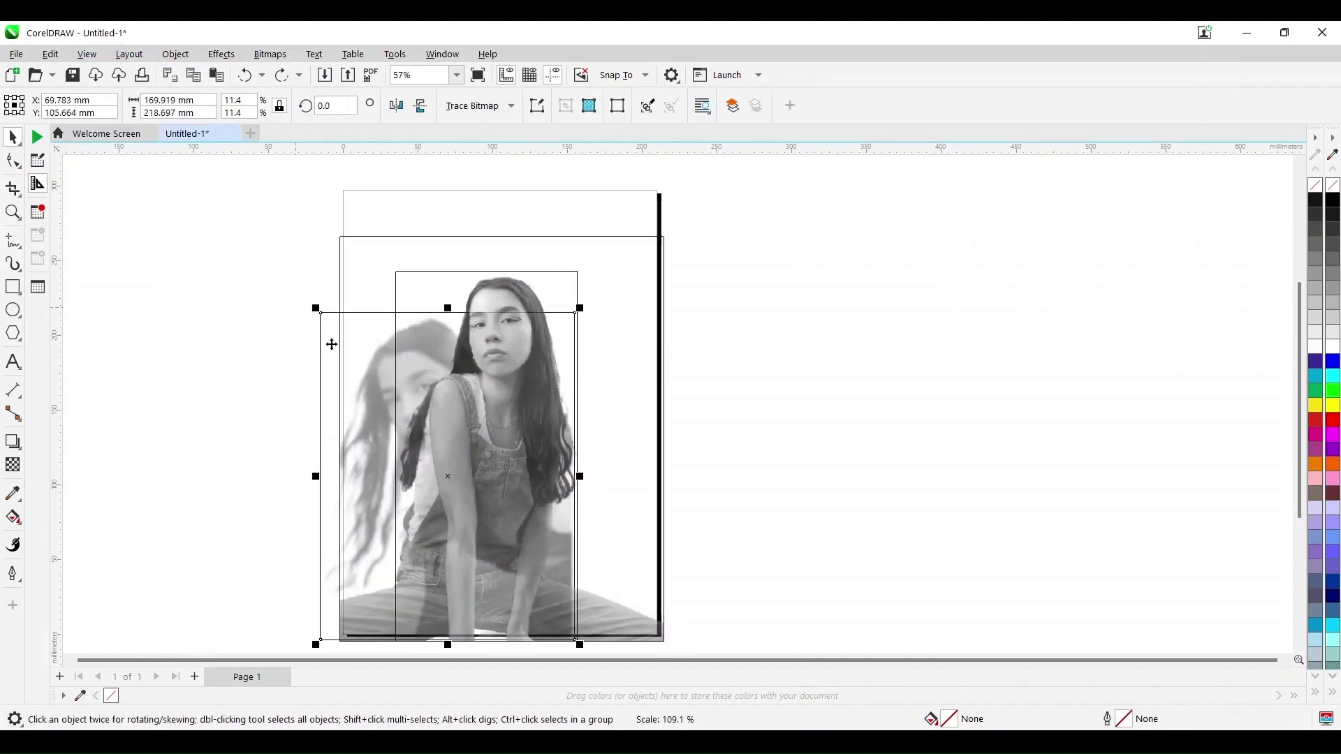
pyautogui.moveTo(341, 372); pyautogui.dragTo(309, 344)
pyautogui.hotkey('ctrl', 'z')
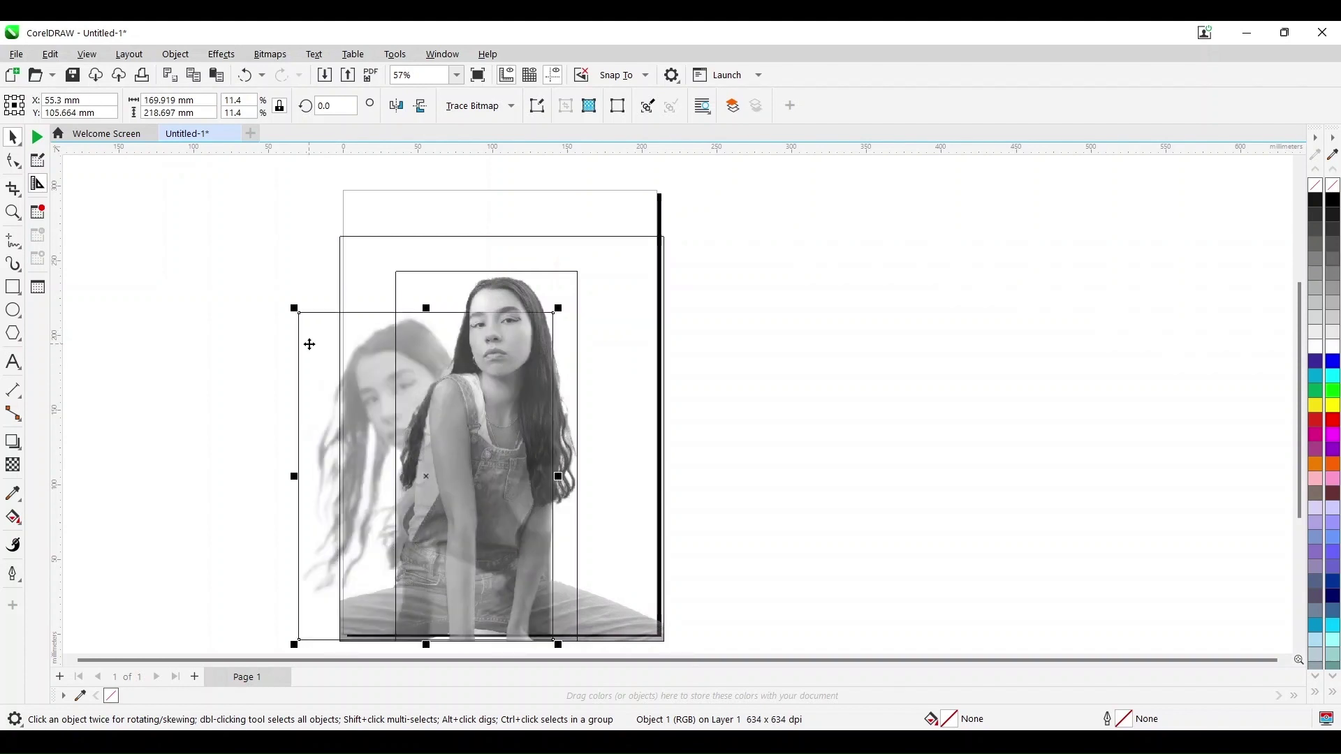
# - Shrink the leaning woman, nudge her up 100 mm, and resize her to 140.546 × 180.892 mm
pyautogui.moveTo(304, 313); pyautogui.dragTo(377, 406)
pyautogui.press('Up')
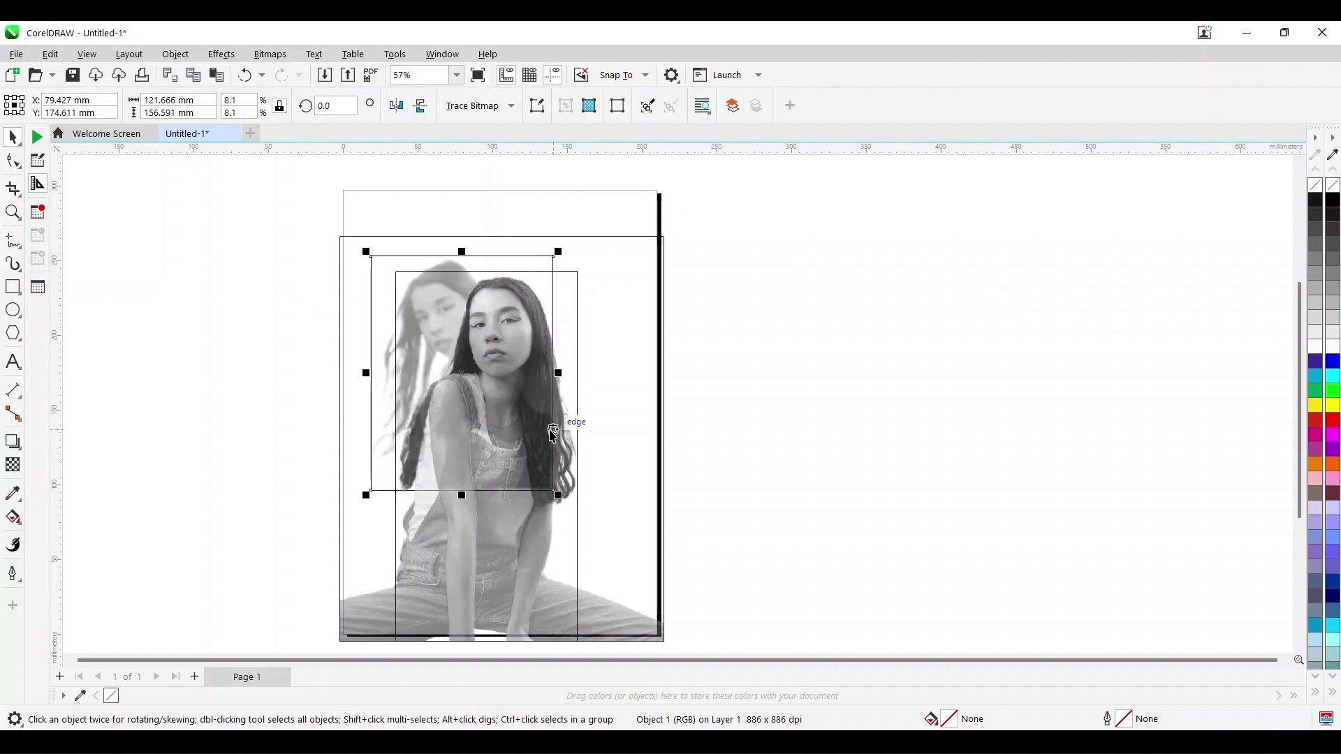
pyautogui.moveTo(366, 252); pyautogui.dragTo(403, 292)
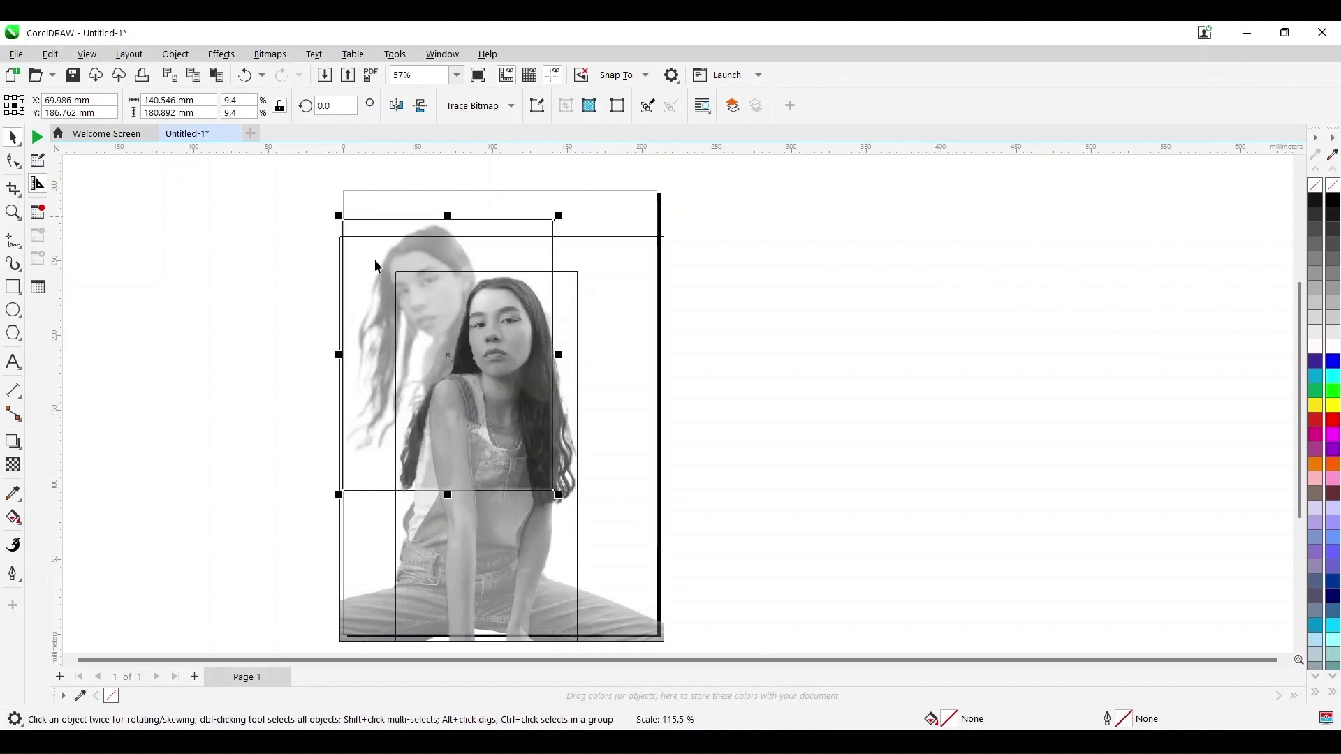
# - Crop the empty area above the head from the colour photo of the seated woman, leaving it 247.598 mm high
pyautogui.click(605, 260)
pyautogui.click(13, 189)
pyautogui.moveTo(665, 258); pyautogui.dragTo(341, 564)
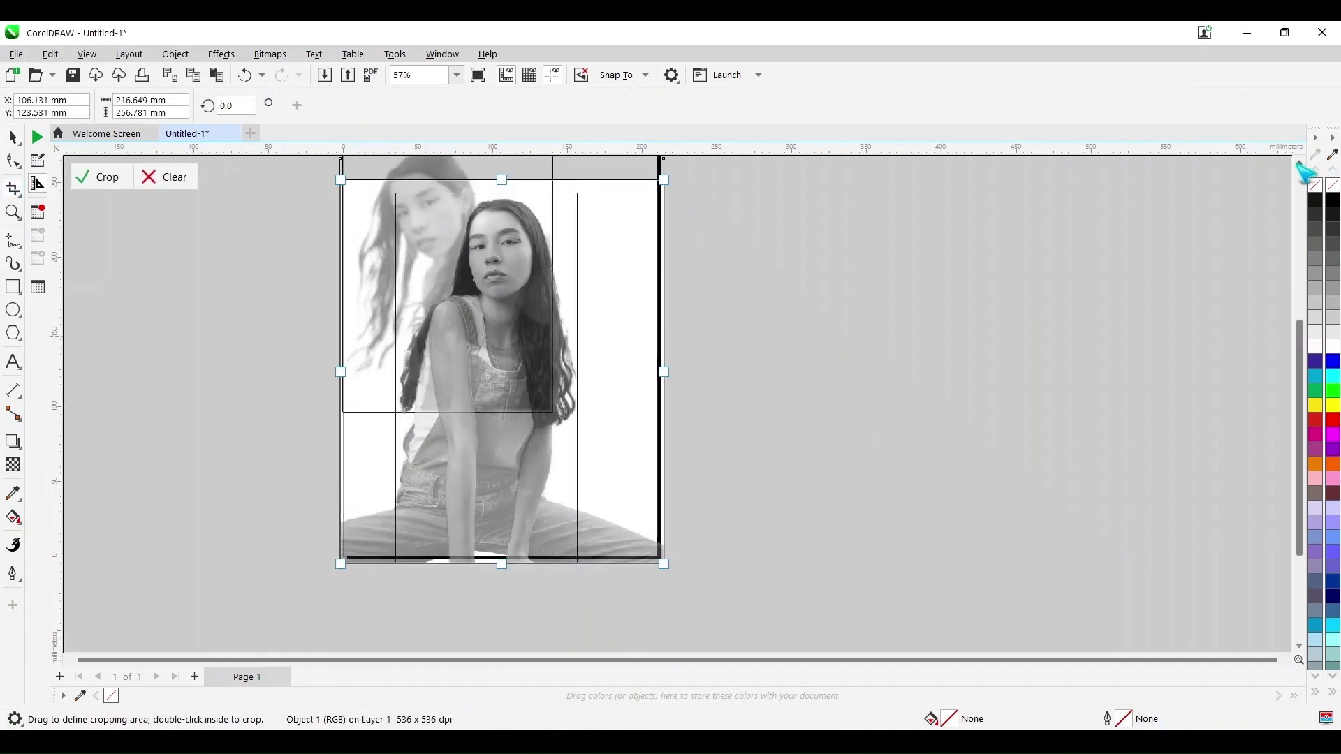
pyautogui.click(1299, 164)
pyautogui.moveTo(502, 279); pyautogui.dragTo(502, 293)
pyautogui.click(98, 177)
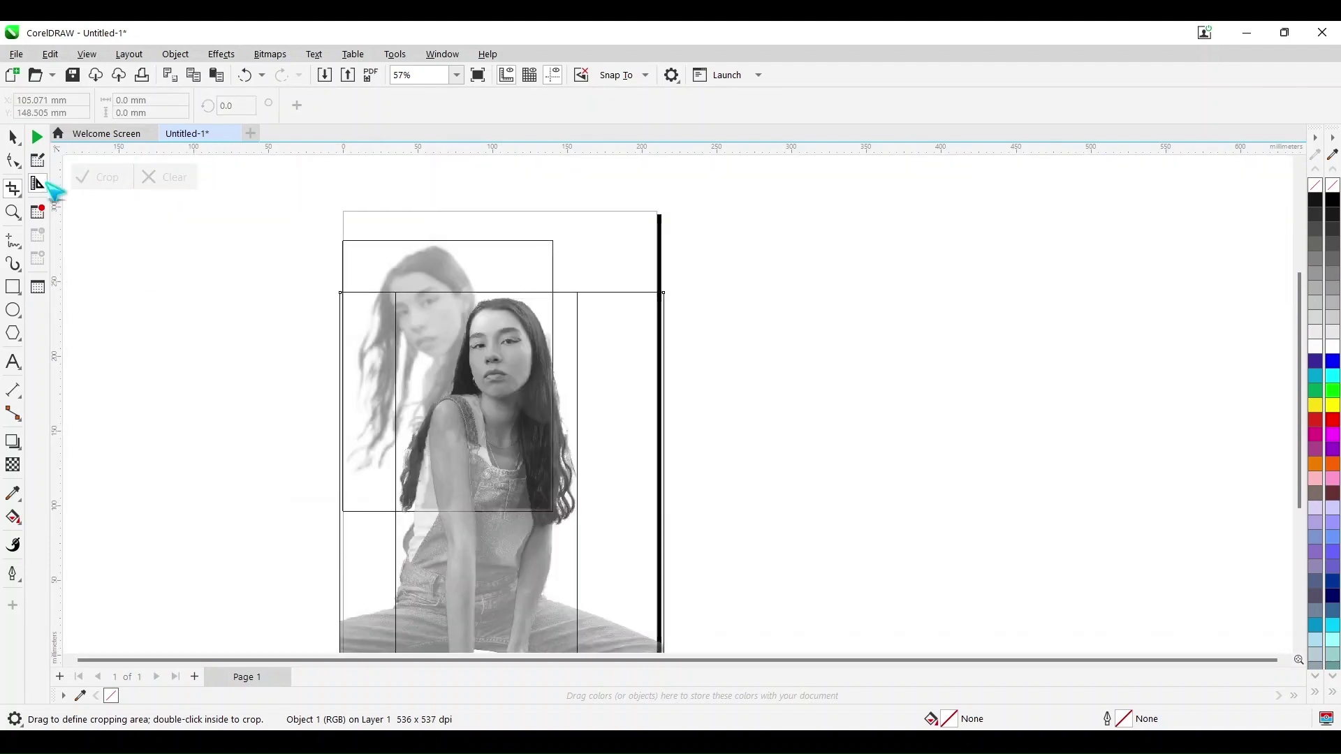
pyautogui.click(13, 138)
# - Resize the leaning woman to 121.666 × 156.591 mm beside the seated woman's head and switch back to the full-colour view
pyautogui.click(385, 422)
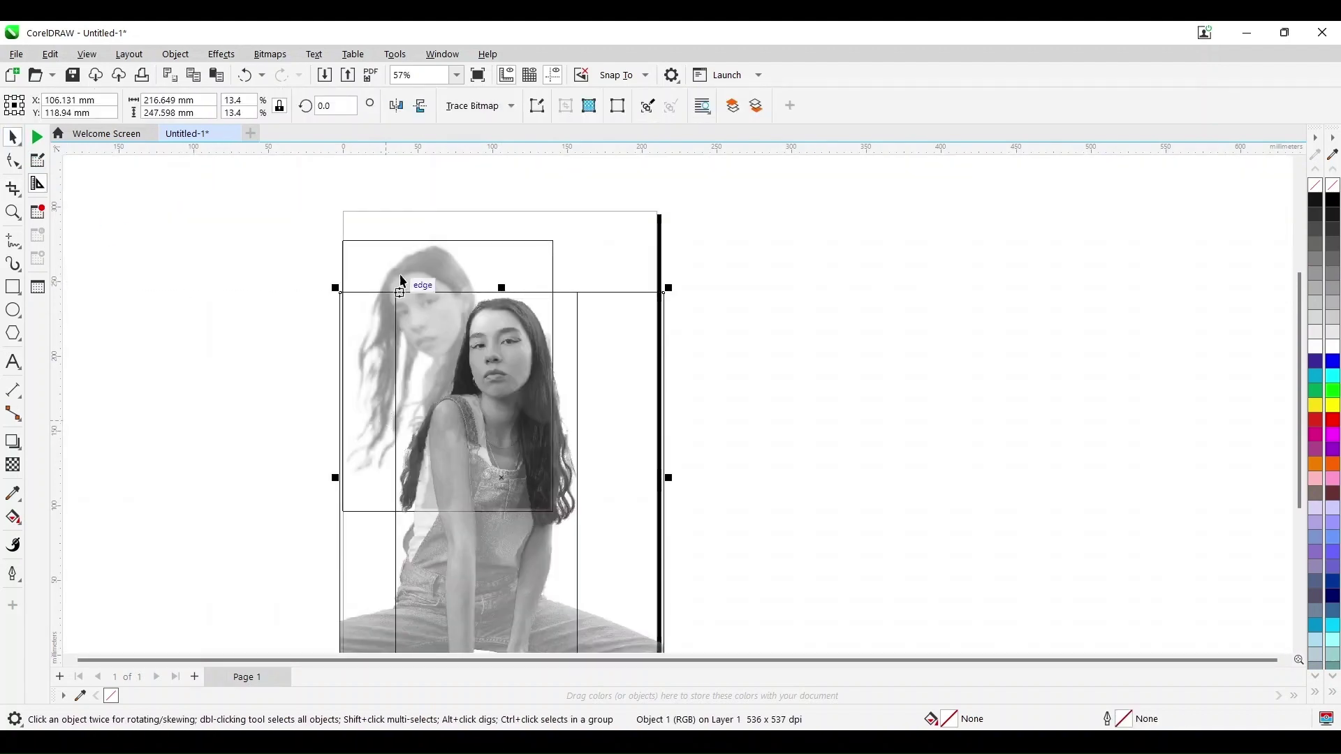
pyautogui.click(405, 253)
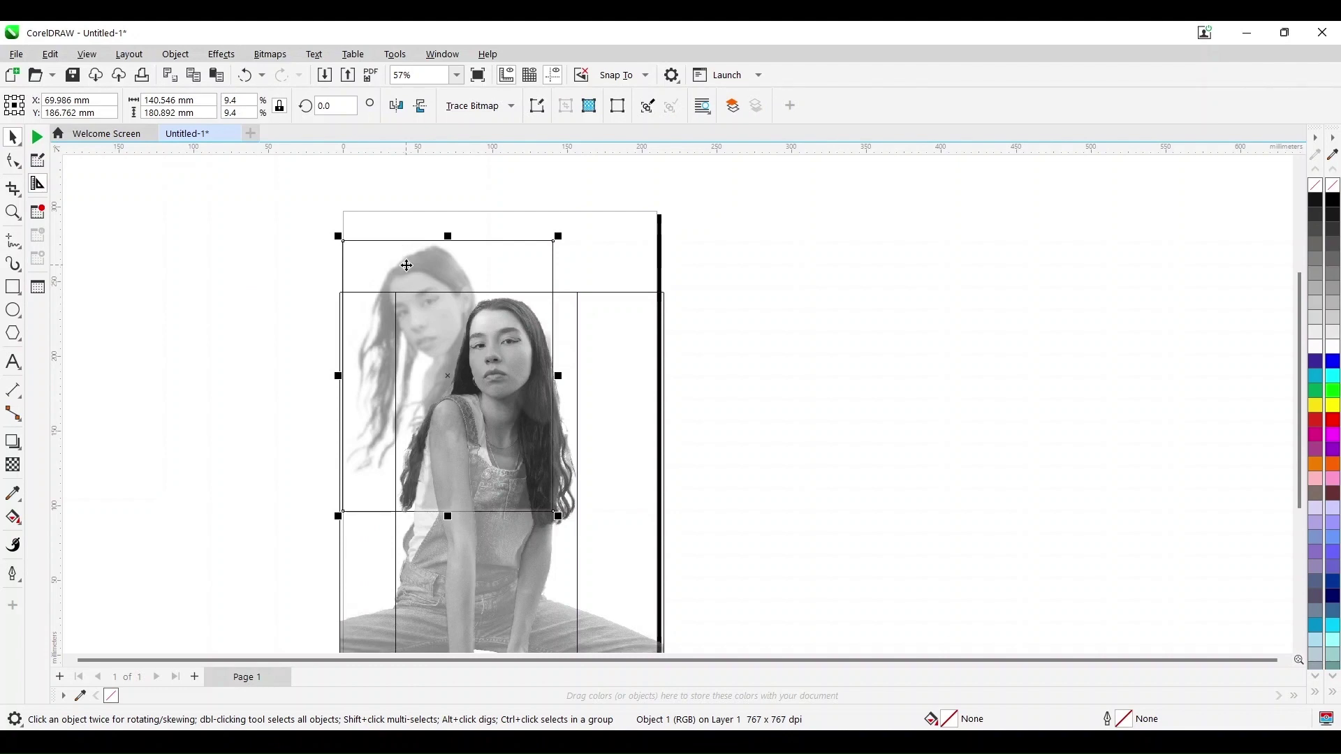
pyautogui.moveTo(406, 265); pyautogui.dragTo(407, 277)
pyautogui.moveTo(339, 249); pyautogui.dragTo(367, 286)
pyautogui.press('Up')
pyautogui.hotkey('ctrl', 'z')
pyautogui.moveTo(464, 409); pyautogui.dragTo(463, 396)
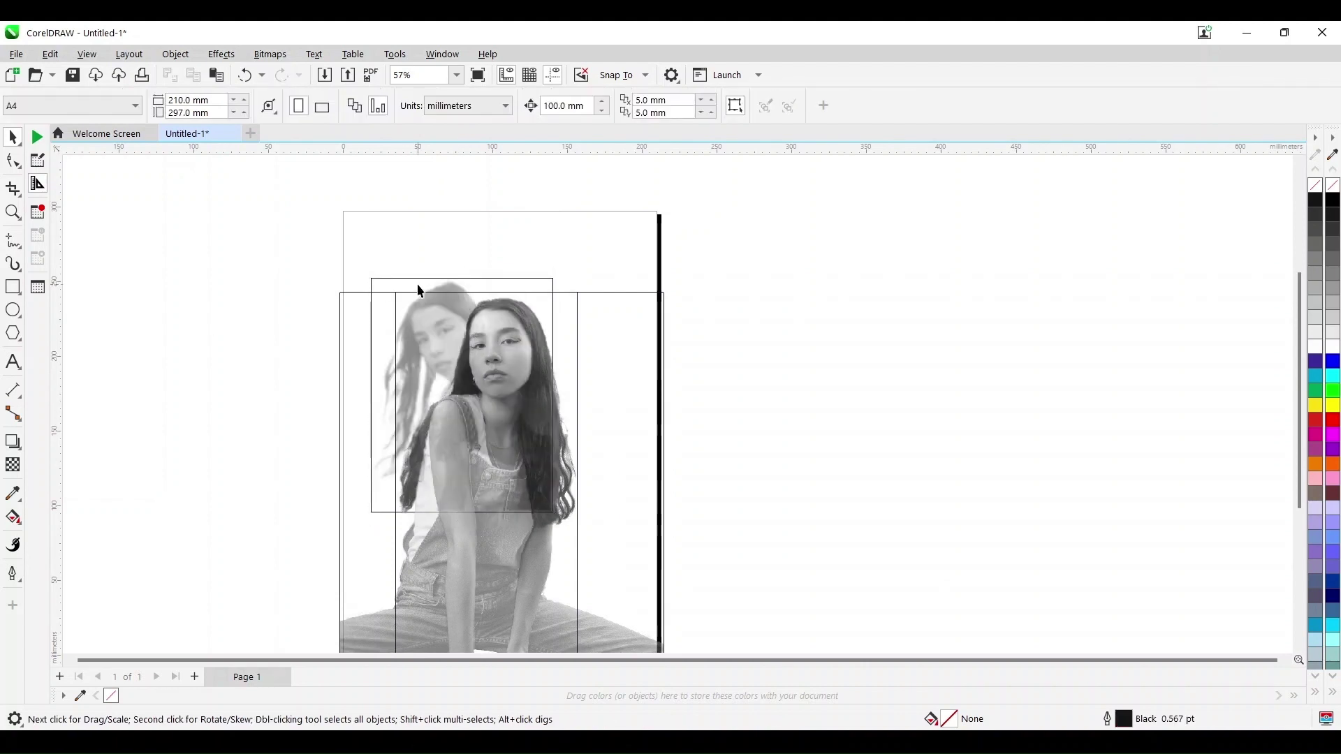
pyautogui.click(87, 54)
pyautogui.click(98, 111)
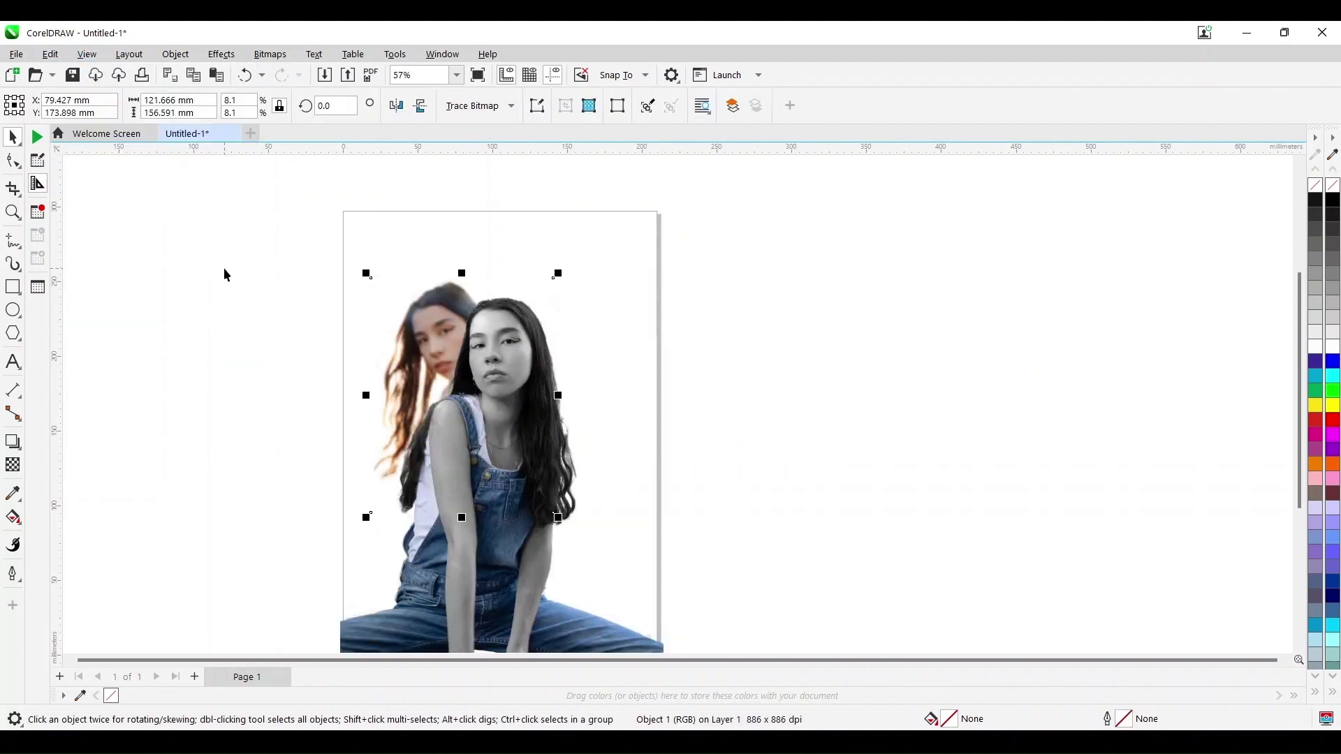
# - Send the leaning woman to the back and make an enlarged copy of her, 137.063 × 176.409 mm, behind the original
pyautogui.hotkey('shift', 'pageup')
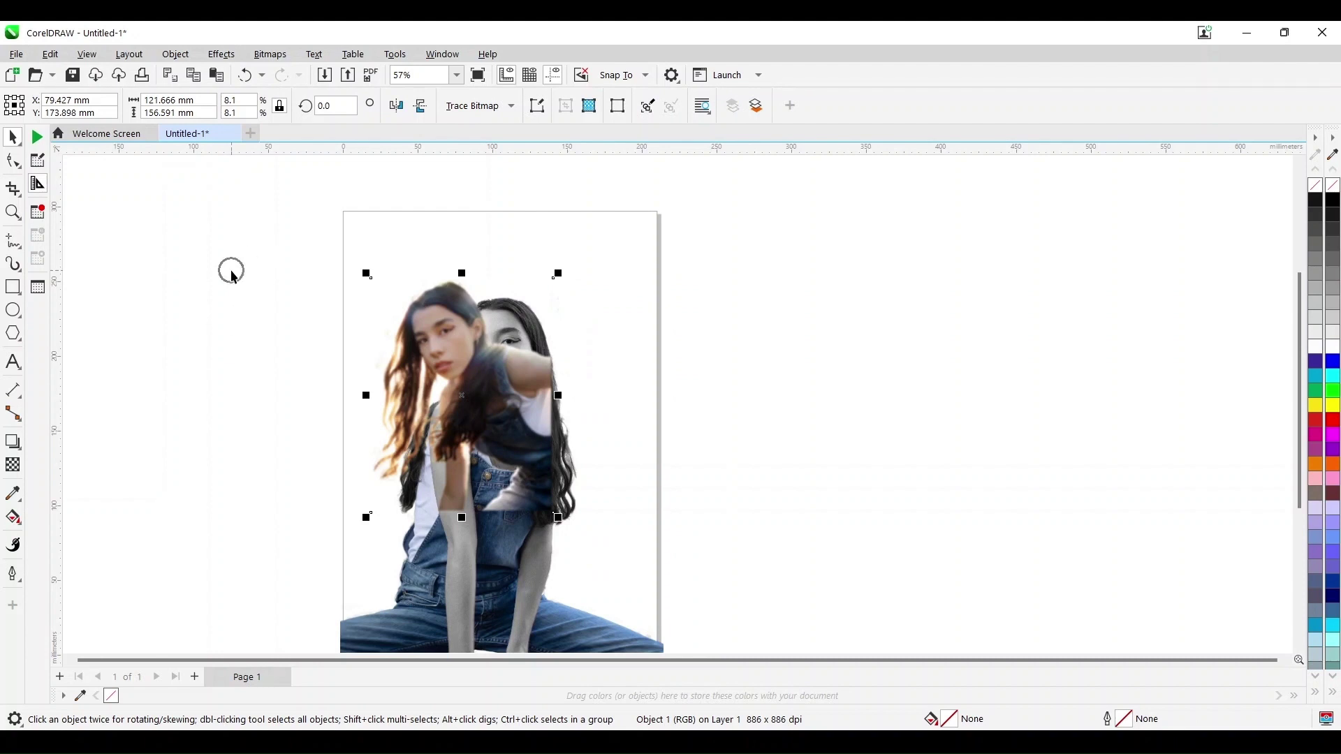
pyautogui.hotkey('shift', 'pagedown')
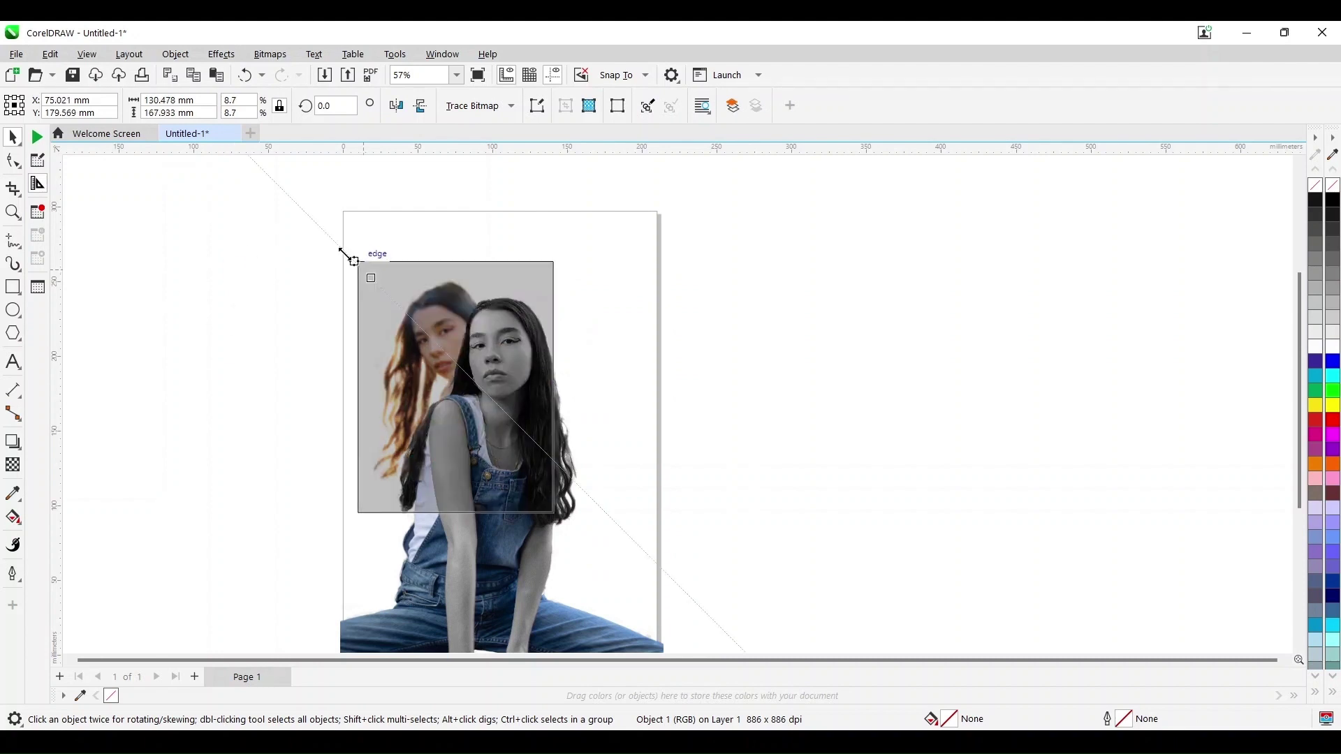
pyautogui.moveTo(343, 252); pyautogui.dragTo(343, 253)
pyautogui.moveTo(561, 252); pyautogui.dragTo(585, 246)
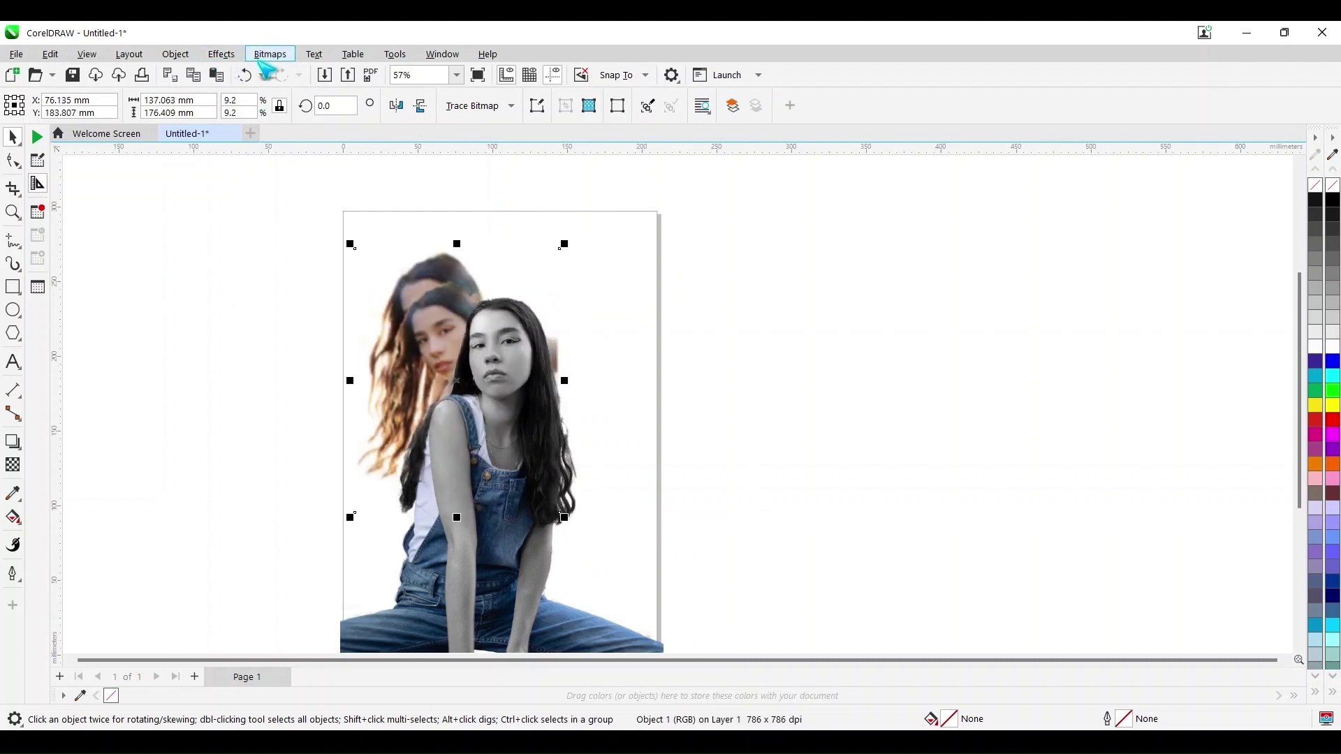
# - Apply a Gaussian Blur with an 81.8-pixel radius to the larger leaning woman and shift her slightly down behind the smaller one
pyautogui.click(221, 54)
pyautogui.moveTo(279, 151)
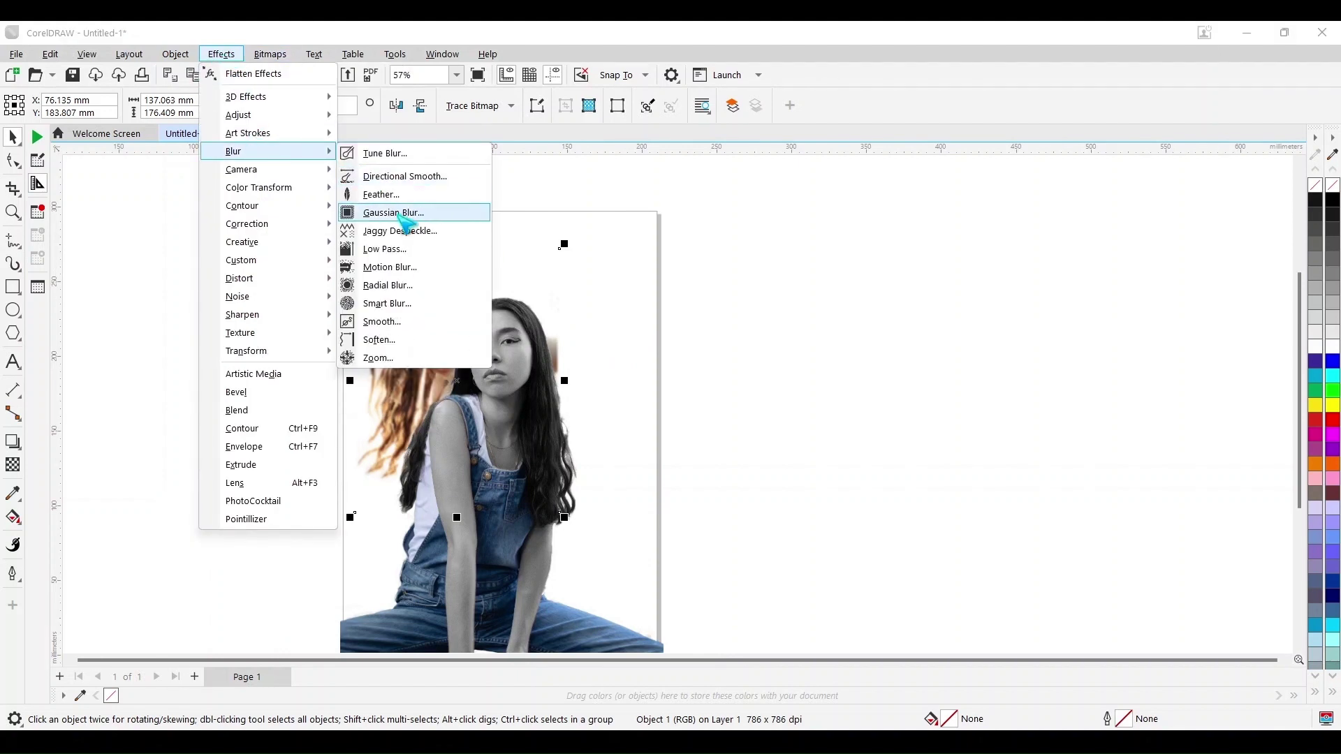
pyautogui.click(403, 213)
pyautogui.moveTo(559, 317); pyautogui.dragTo(818, 283)
pyautogui.click(964, 330)
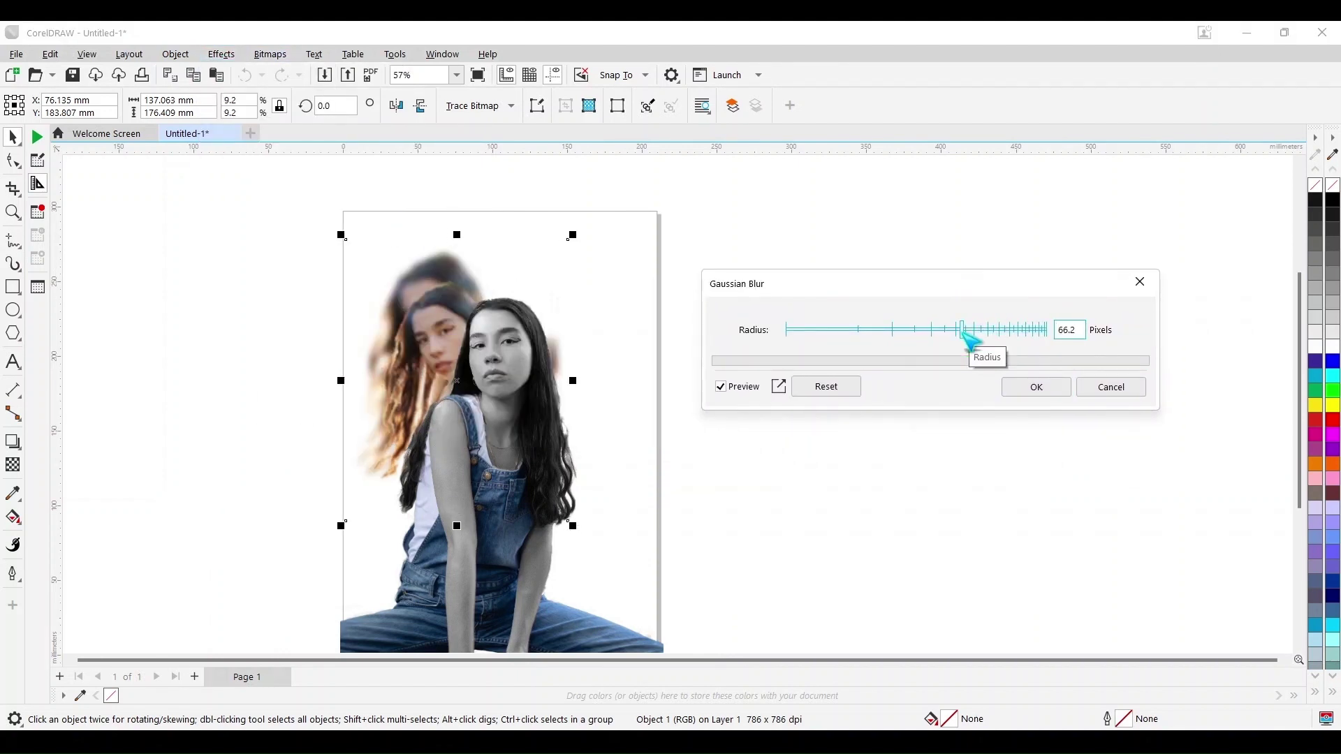
pyautogui.moveTo(965, 333); pyautogui.dragTo(982, 335)
pyautogui.click(1019, 385)
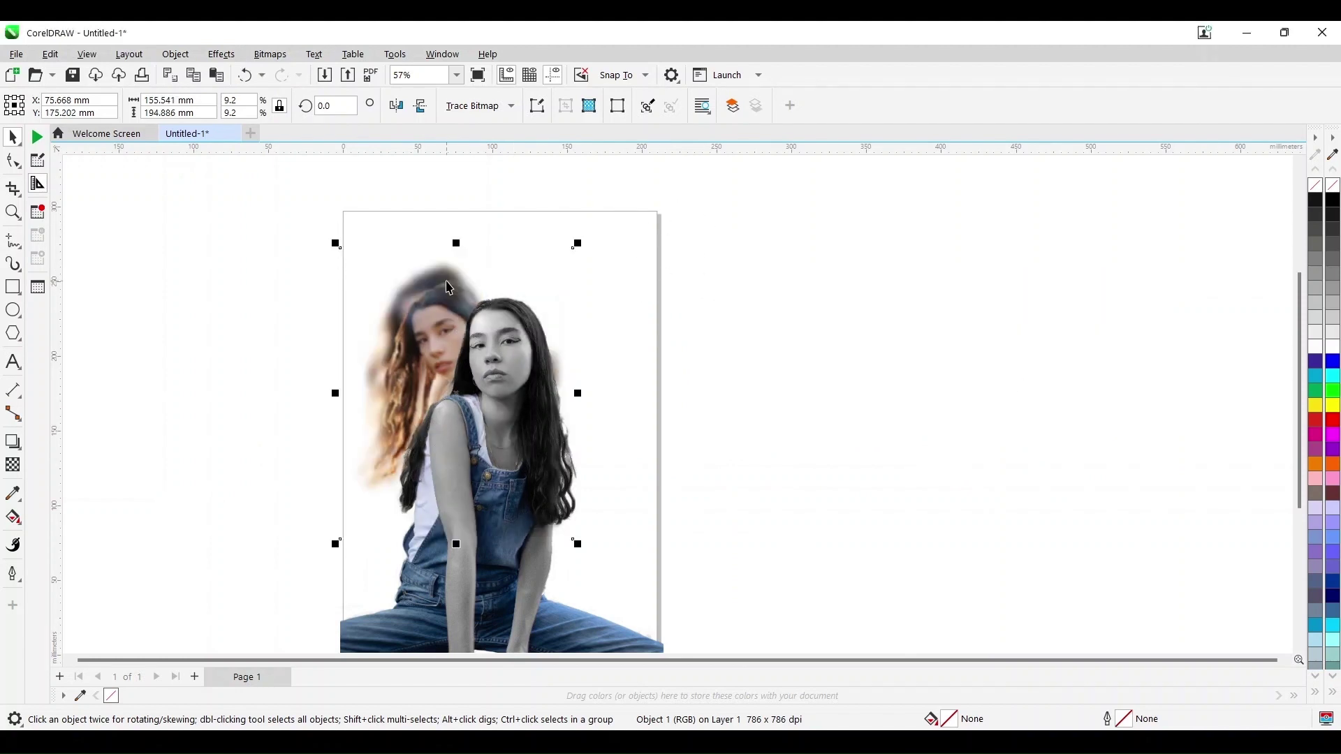
pyautogui.moveTo(446, 269); pyautogui.dragTo(455, 278)
pyautogui.moveTo(453, 276); pyautogui.dragTo(452, 271)
pyautogui.click(449, 327)
pyautogui.click(221, 55)
pyautogui.moveTo(294, 152)
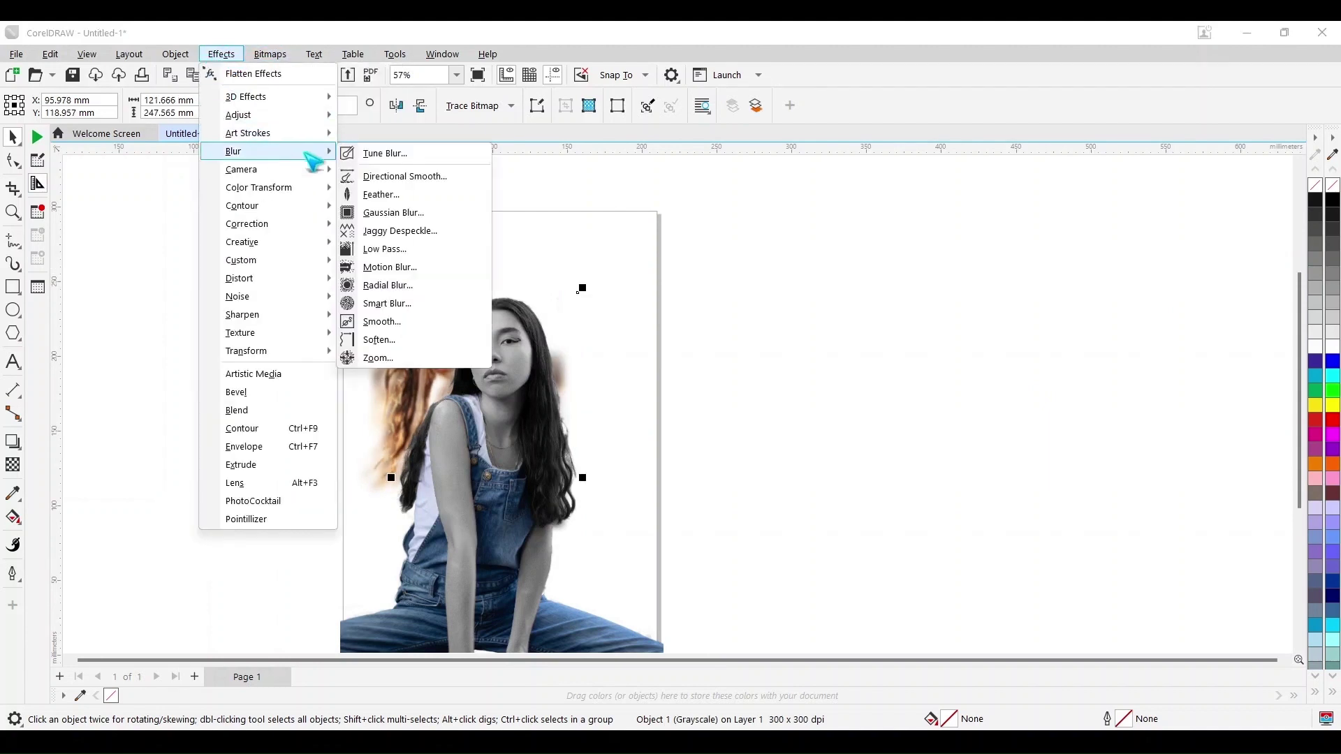
pyautogui.click(395, 214)
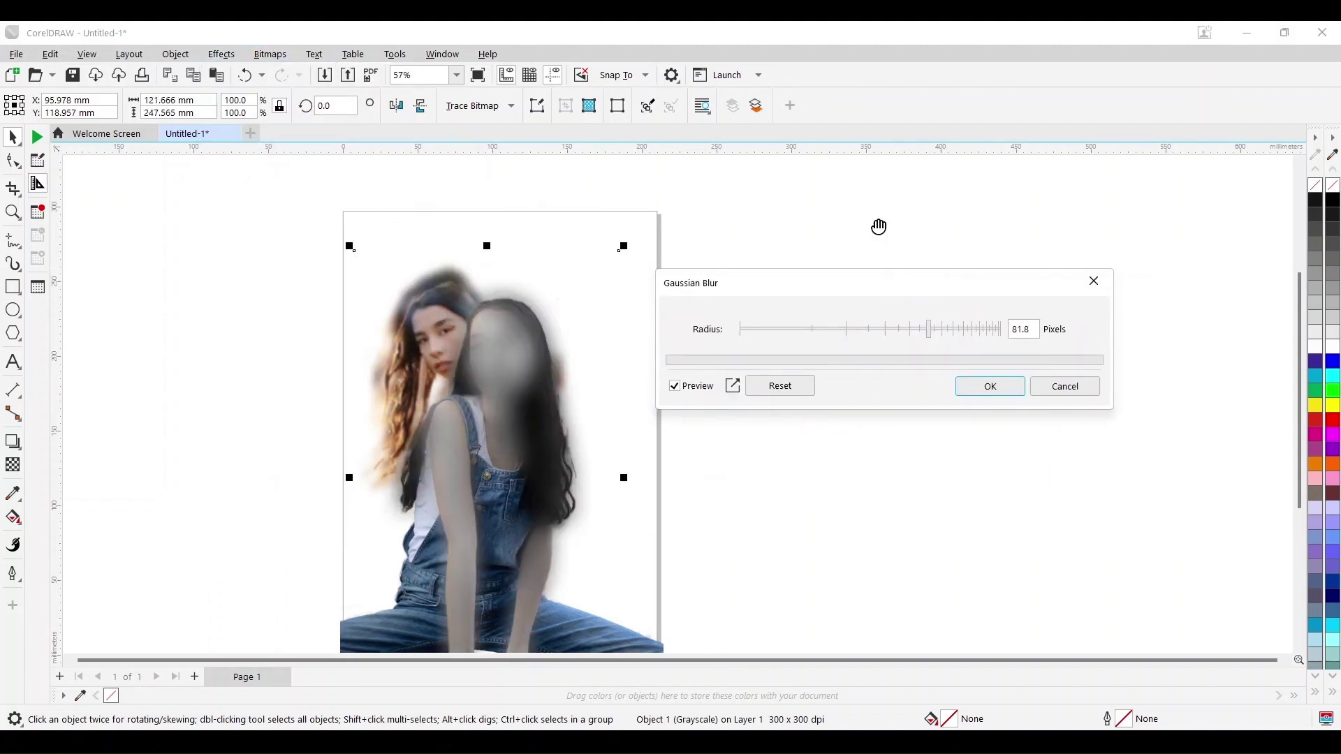
pyautogui.click(1064, 387)
# - Apply an additional Gaussian Blur to the smaller leaning woman so that she blends with the blurred copy behind her
pyautogui.click(441, 302)
pyautogui.click(222, 54)
pyautogui.moveTo(280, 151)
pyautogui.click(395, 214)
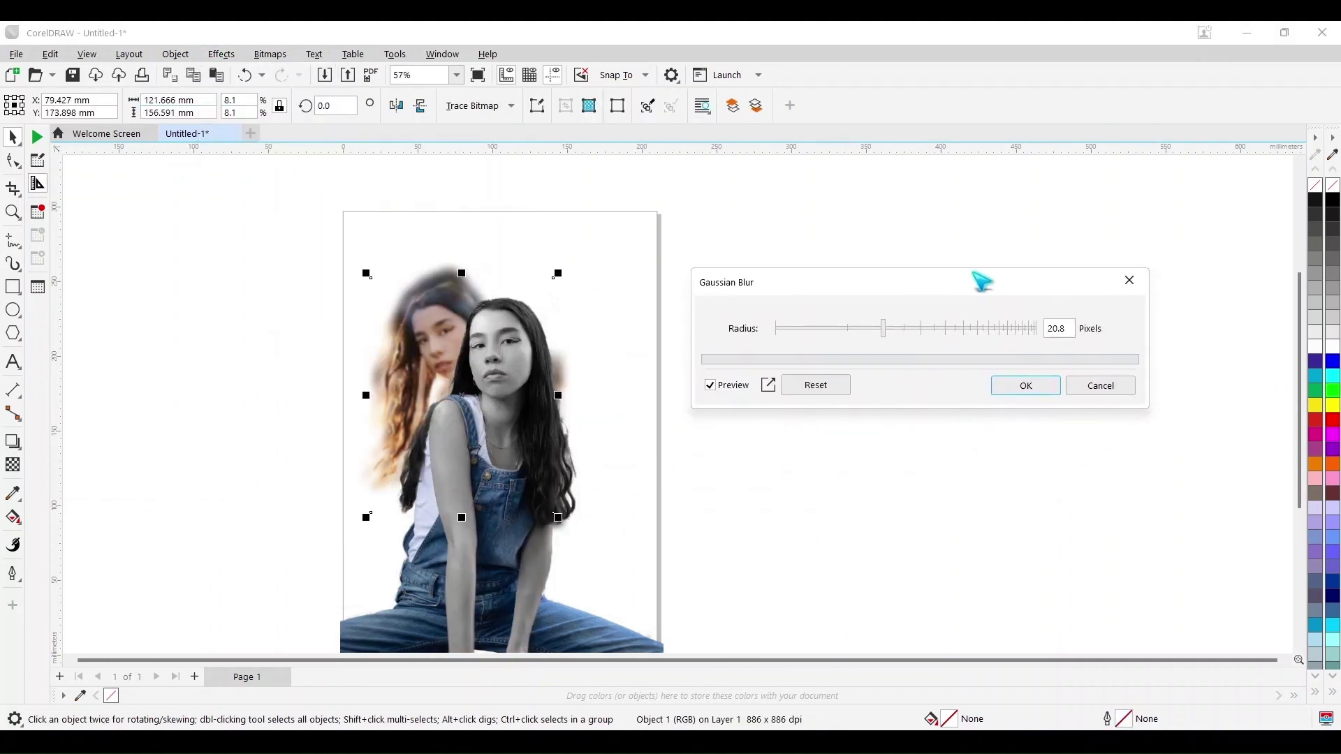
pyautogui.moveTo(950, 329); pyautogui.dragTo(929, 337)
pyautogui.click(1015, 386)
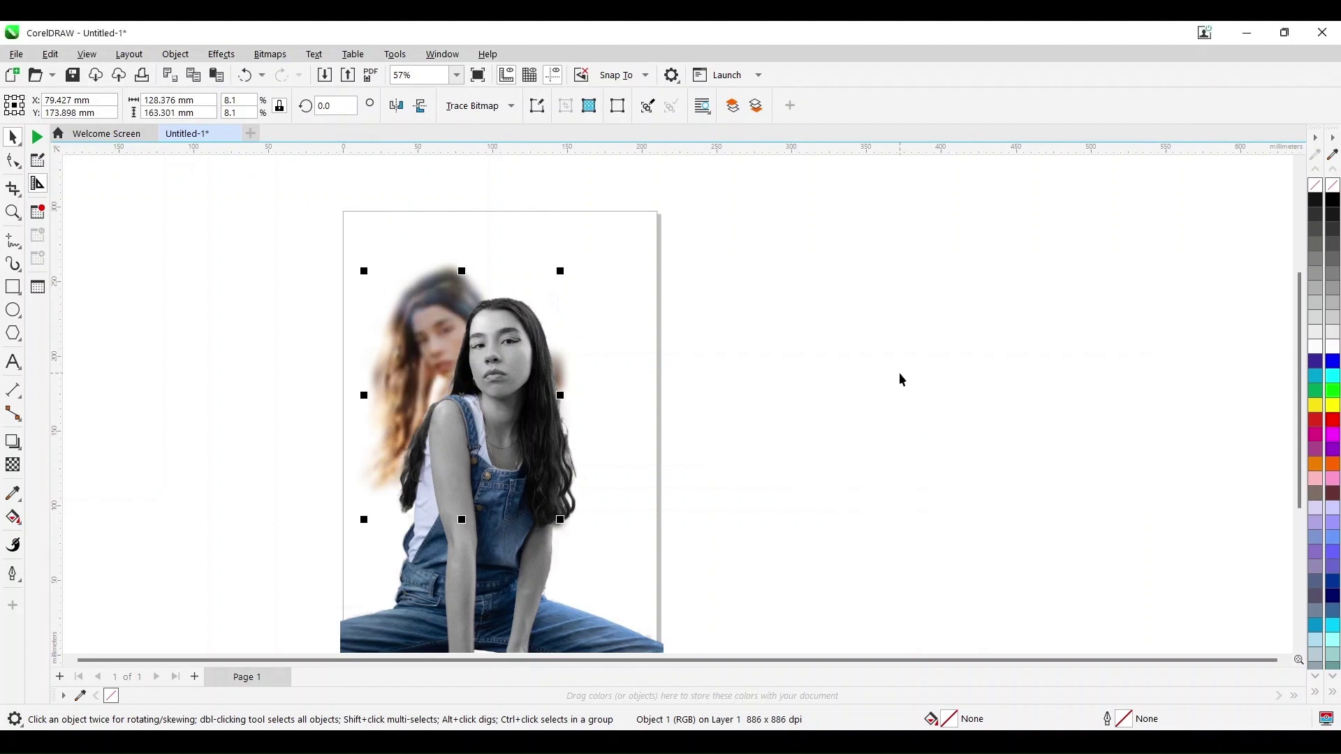
# - Save the drawing as "Element Artwork" in CDR format in the CTH cdr files folder
pyautogui.click(878, 364)
pyautogui.scroll(-1, 878, 364)
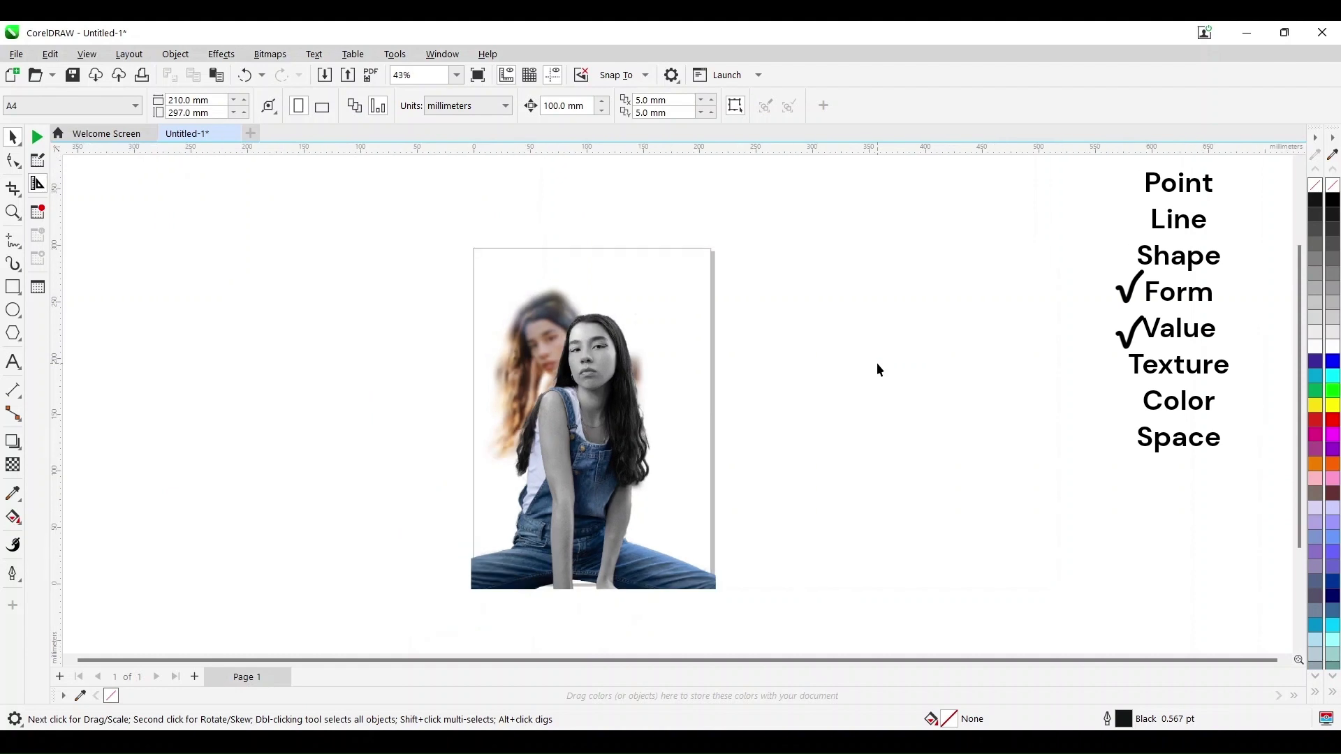
pyautogui.hotkey('ctrl', 's')
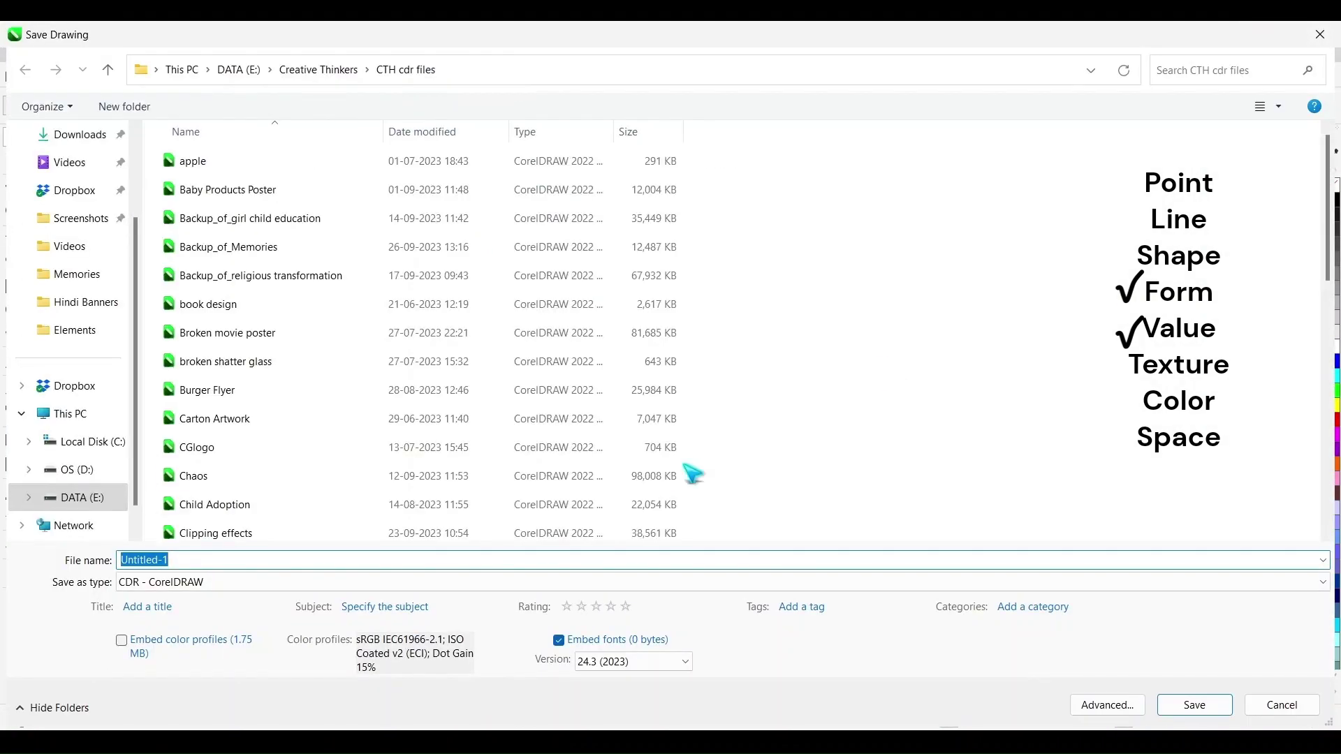
pyautogui.write('Element Artwork')
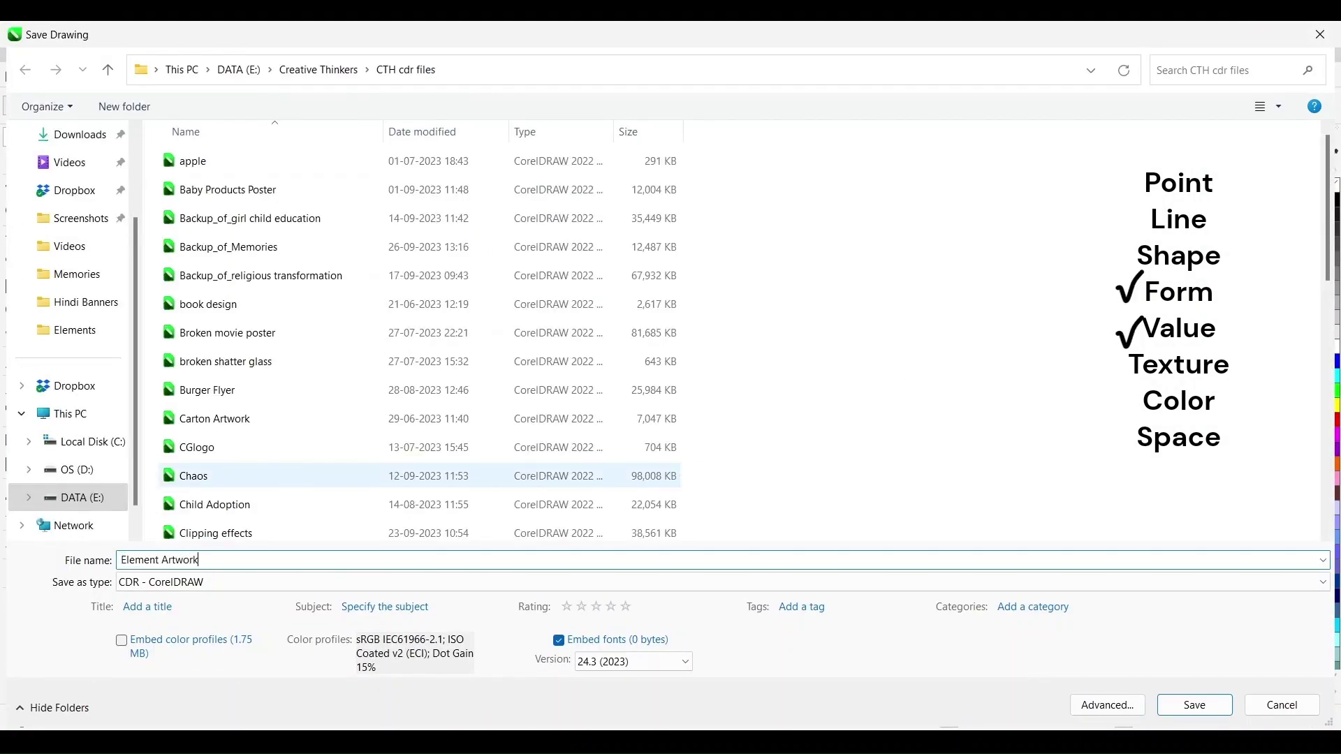
pyautogui.press('Return')
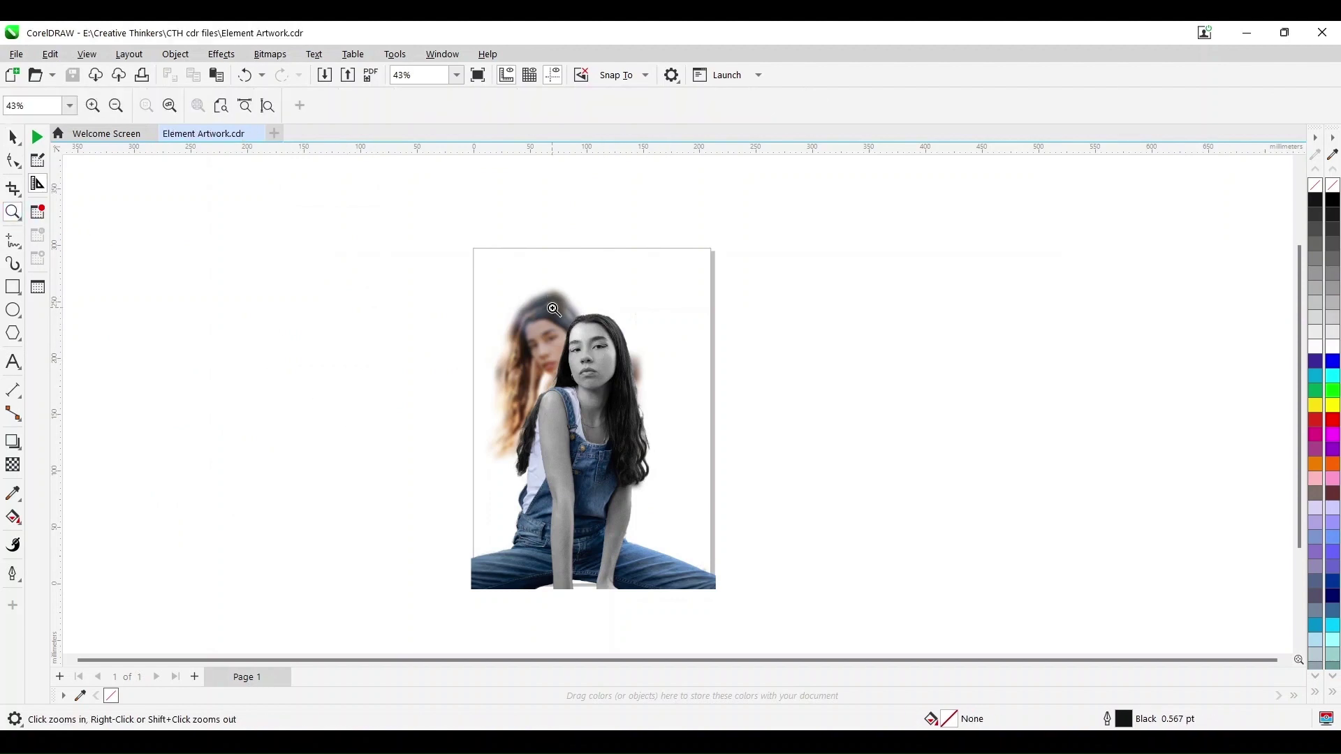
pyautogui.click(627, 405)
pyautogui.moveTo(530, 169); pyautogui.dragTo(733, 429)
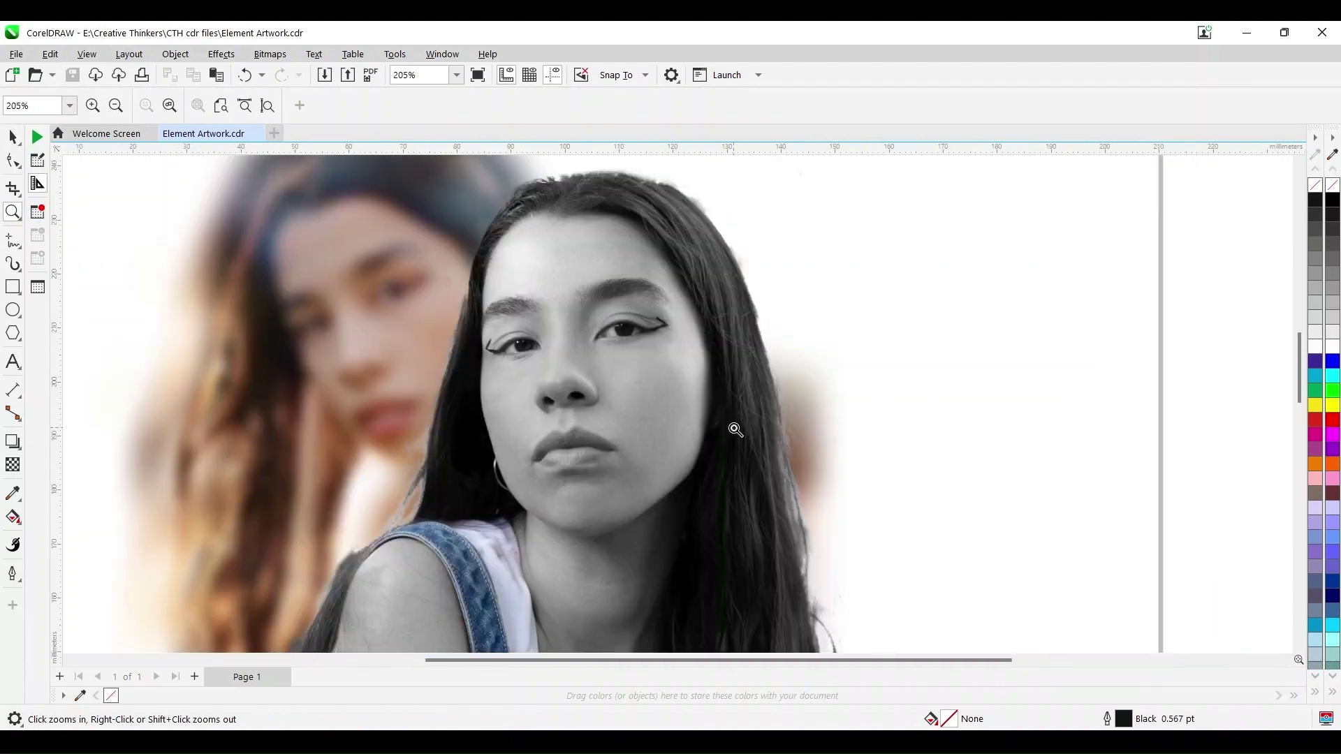
pyautogui.rightClick(735, 429)
pyautogui.click(13, 137)
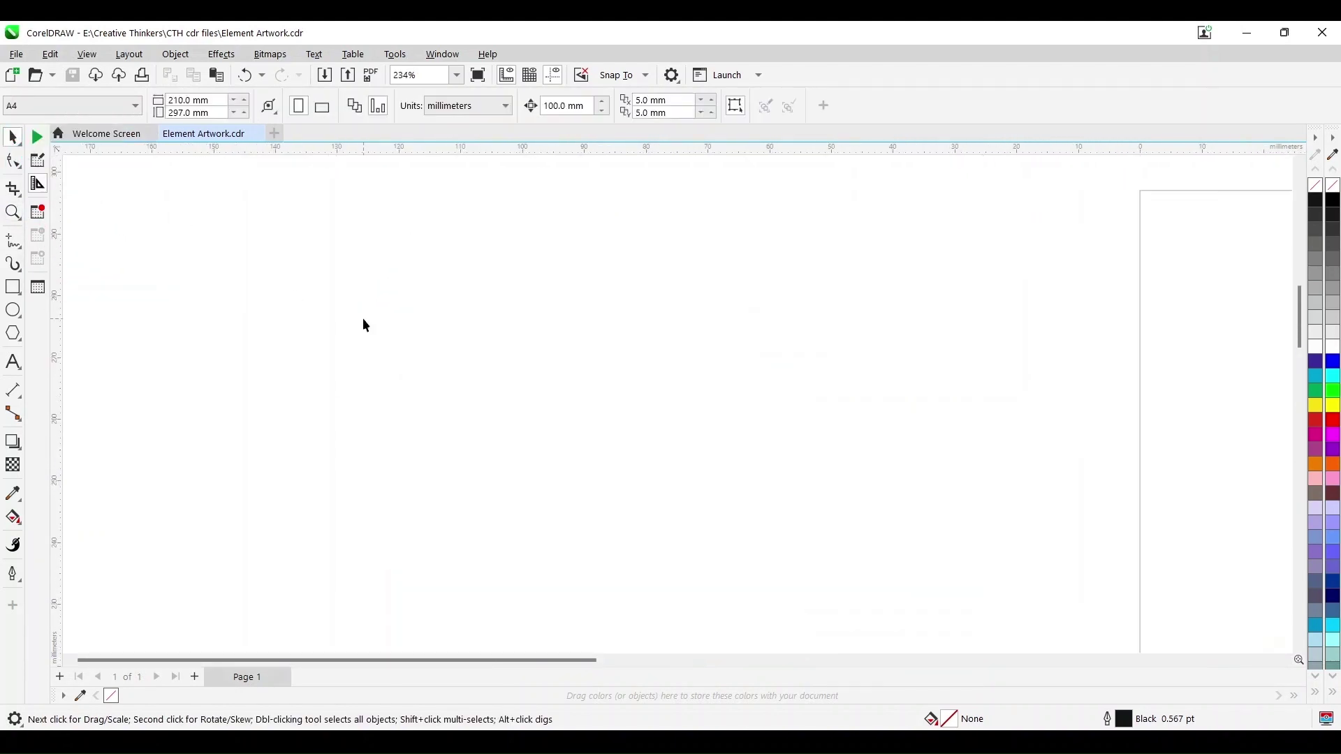
# - Apply the Brick Wall texture effect to the seated woman's grayscale bitmap with a roughness of 29
pyautogui.click(675, 293)
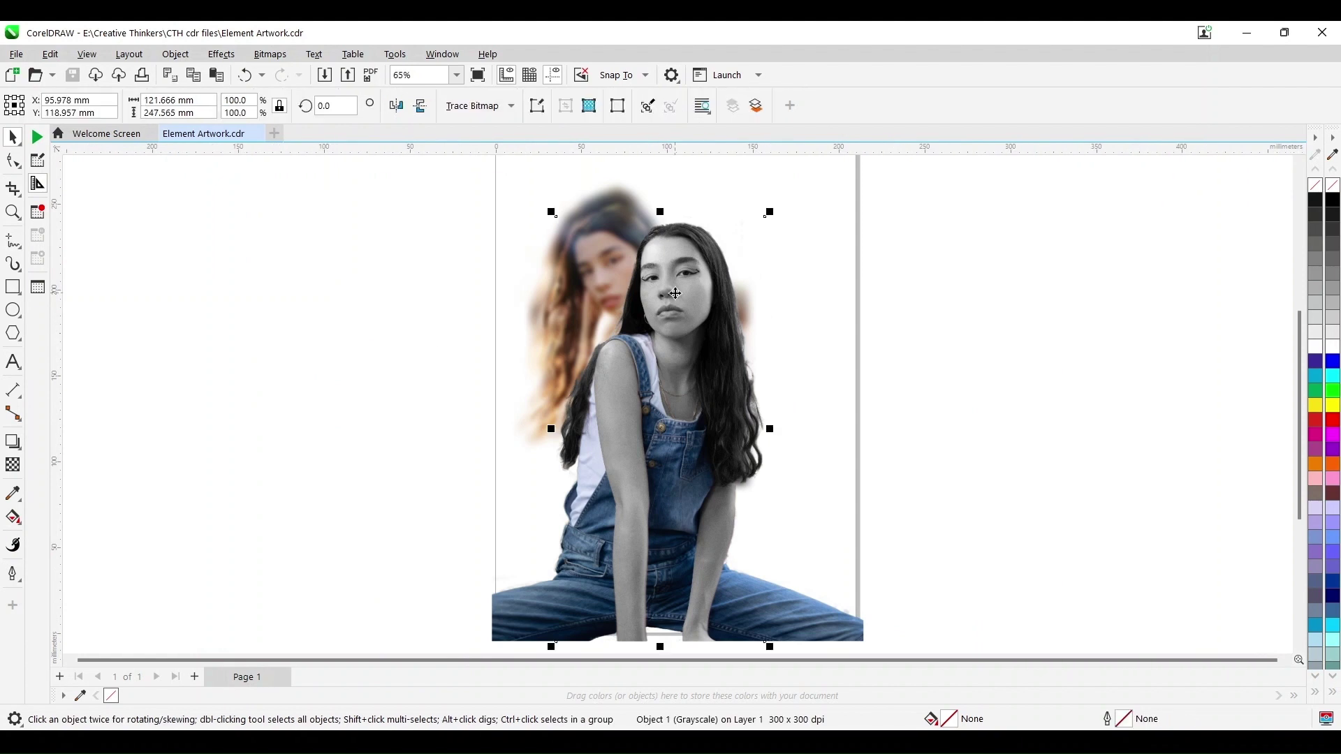
pyautogui.moveTo(675, 294); pyautogui.dragTo(512, 293)
pyautogui.hotkey('ctrl', 'z')
pyautogui.click(221, 54)
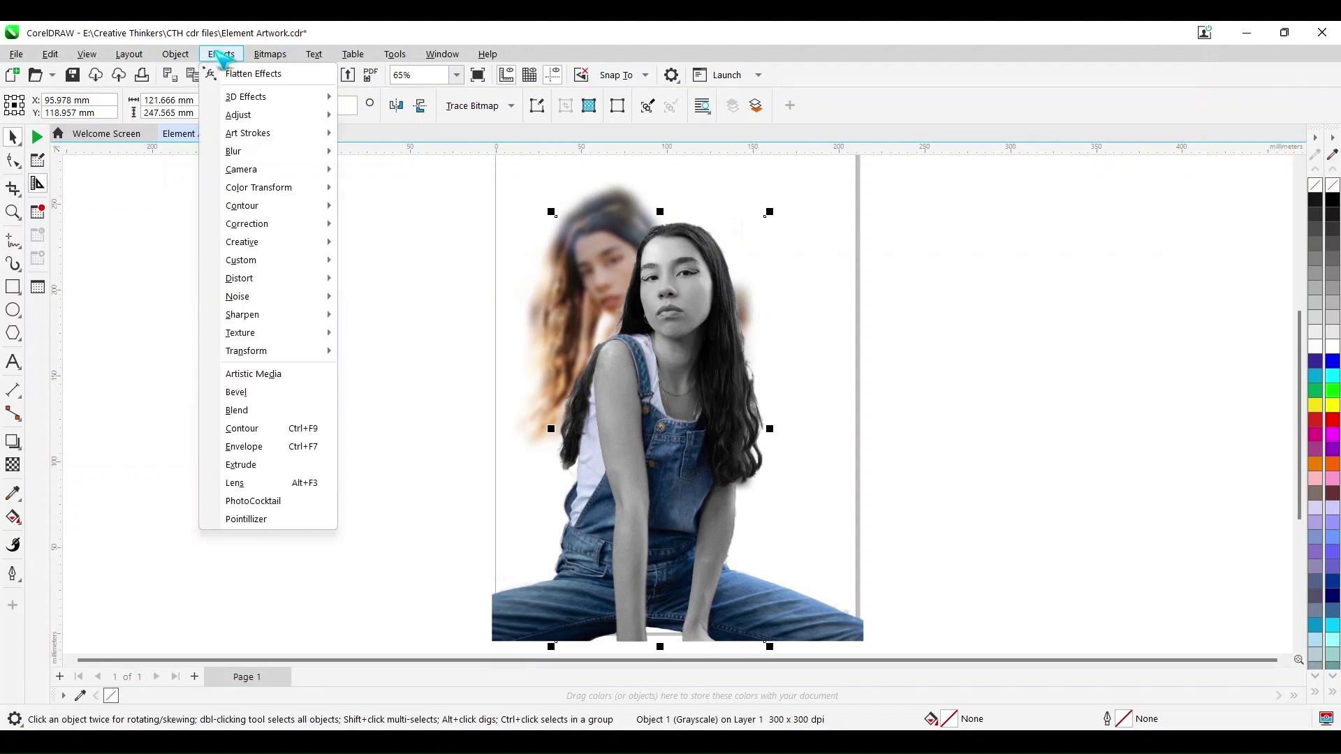
pyautogui.moveTo(314, 333)
pyautogui.click(405, 337)
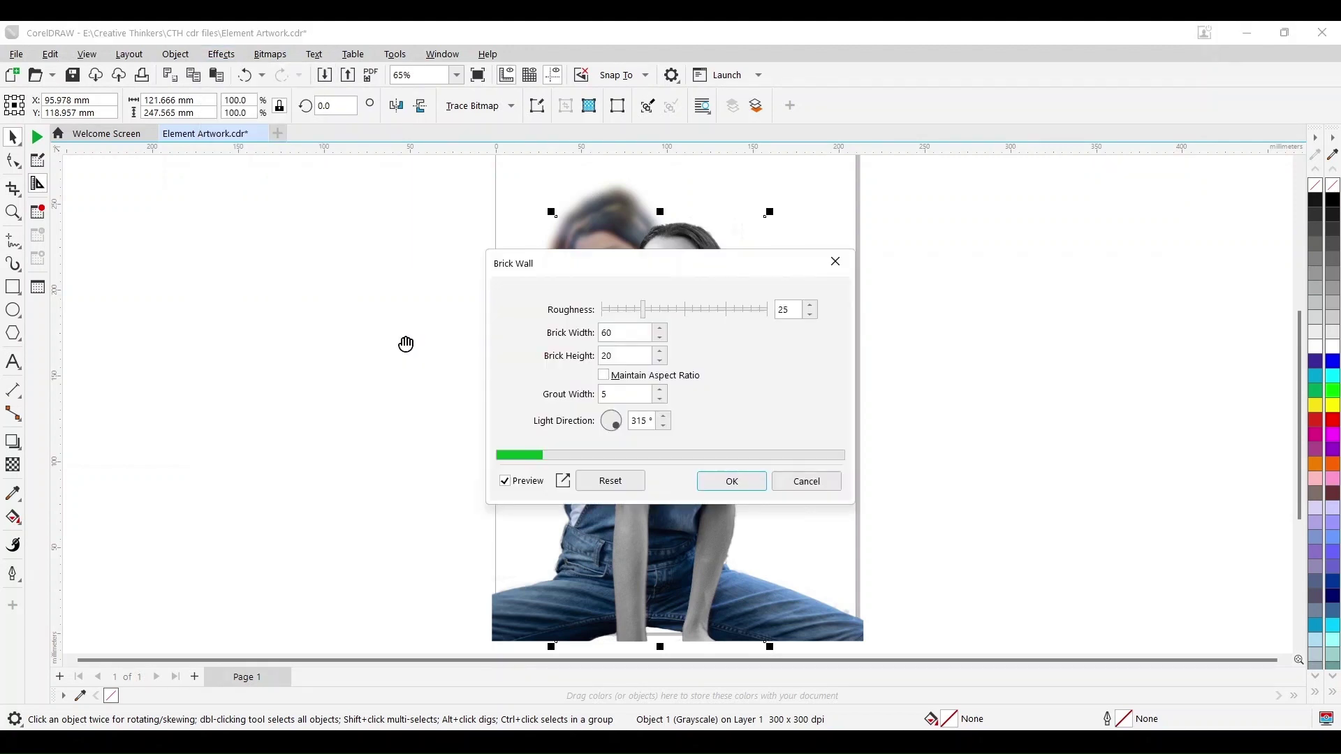
pyautogui.moveTo(731, 270); pyautogui.dragTo(1050, 201)
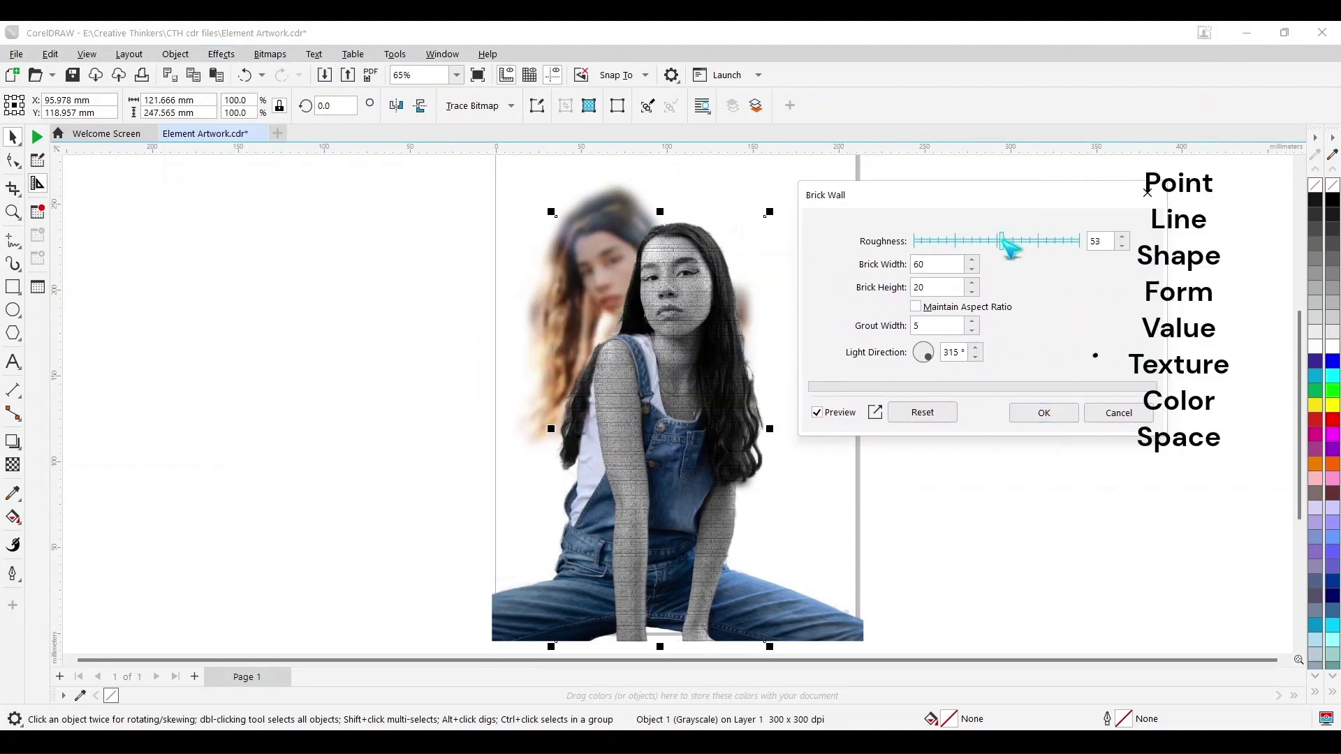
pyautogui.click(965, 242)
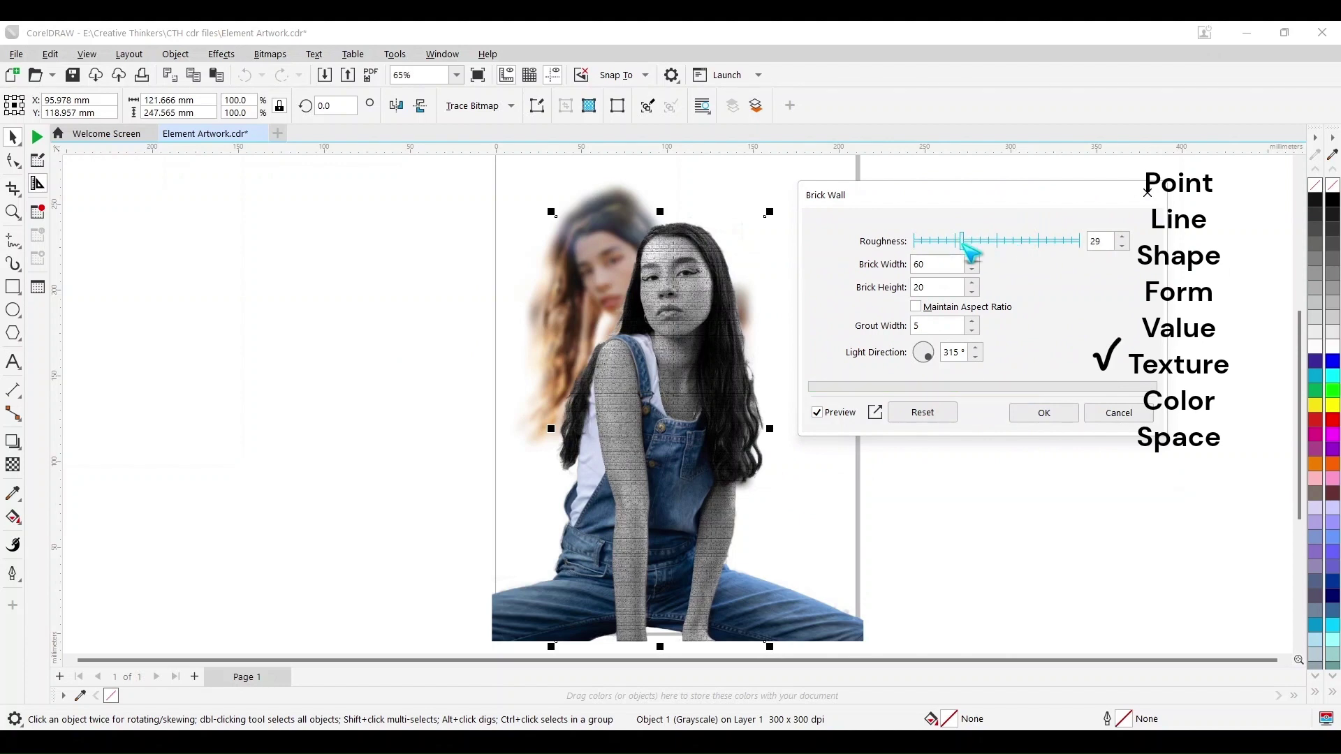
pyautogui.click(1038, 414)
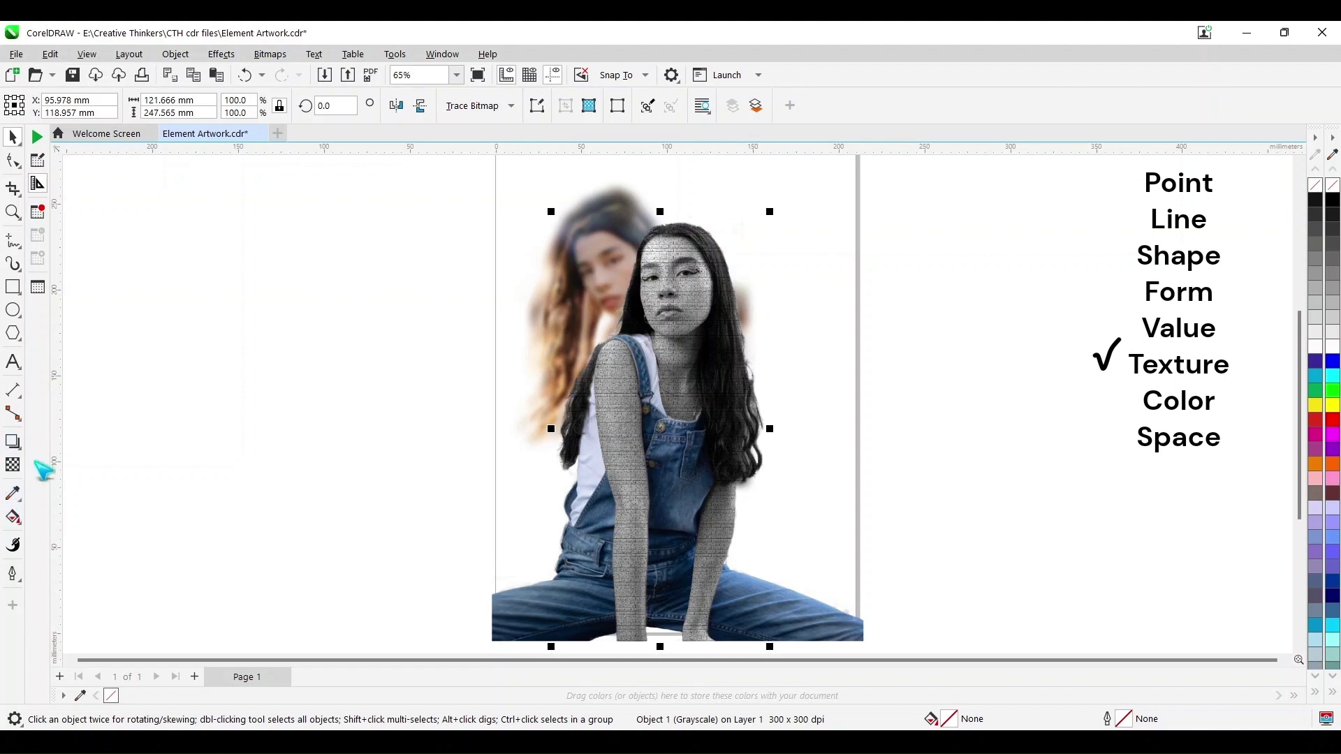
# - Give the brick-textured bitmap a linear fountain transparency of 179.4° across the face, fading the bricks out towards the leaning woman's side
pyautogui.click(13, 464)
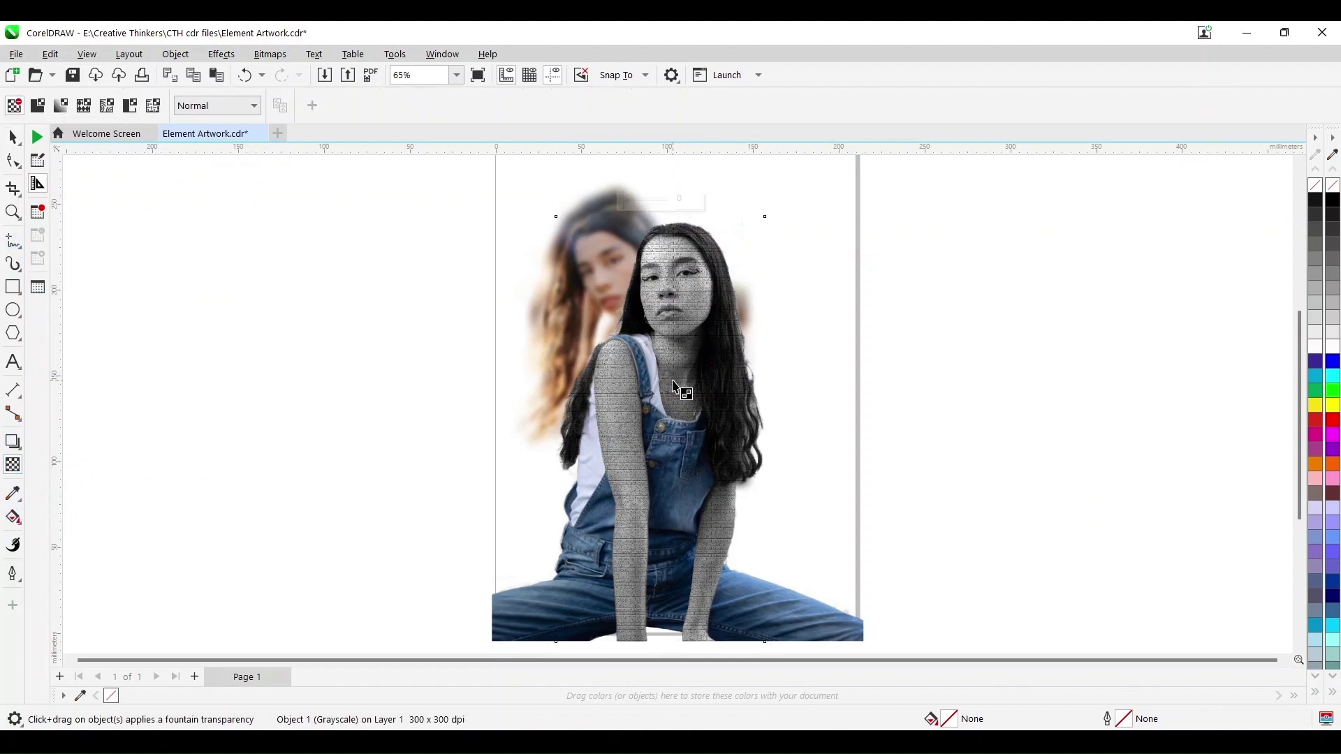
pyautogui.moveTo(671, 295); pyautogui.dragTo(646, 295)
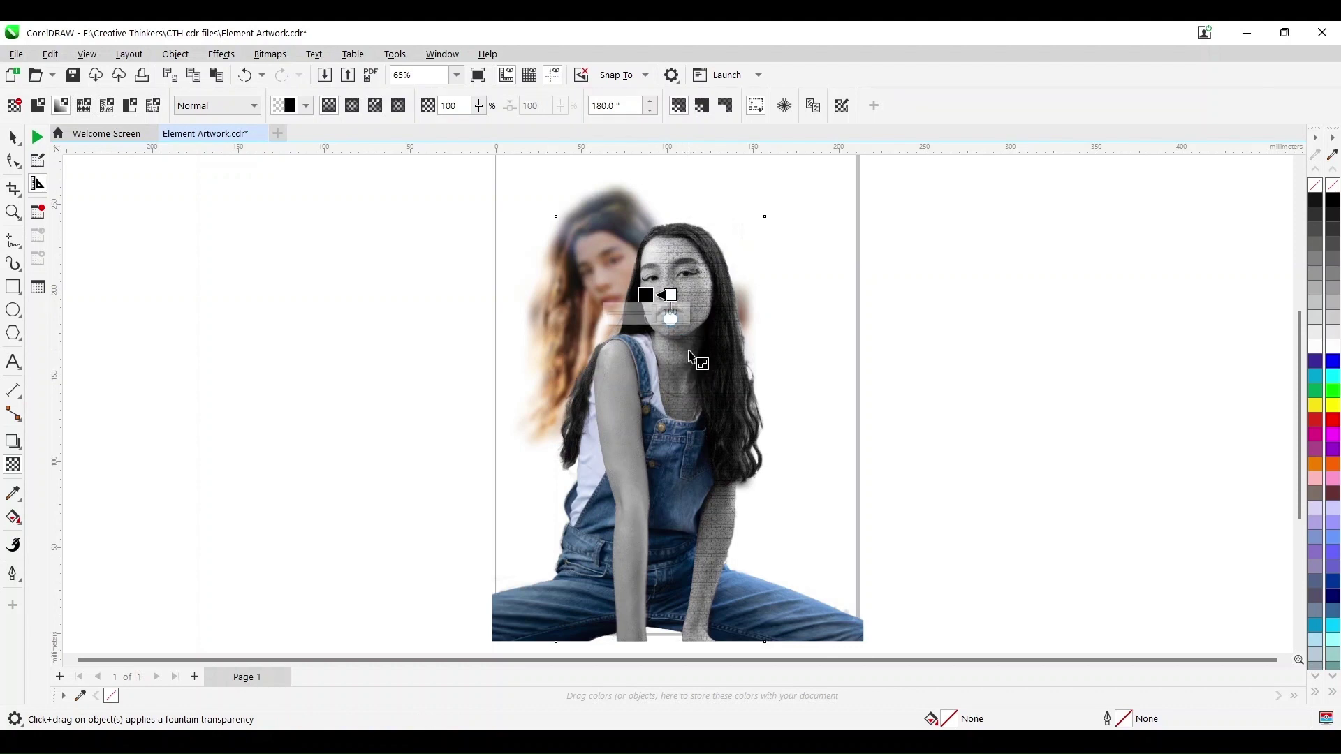
pyautogui.press('z')
pyautogui.click(683, 295)
pyautogui.click(684, 295)
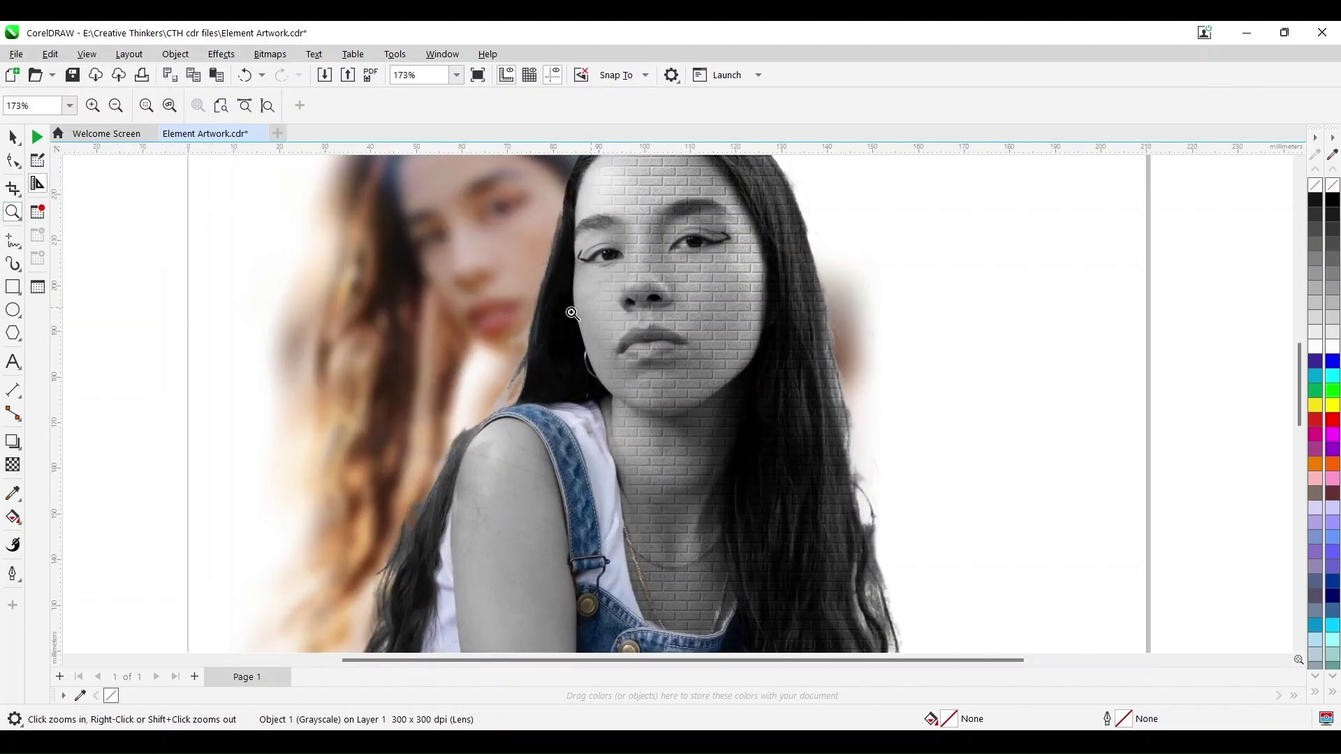
pyautogui.click(682, 298)
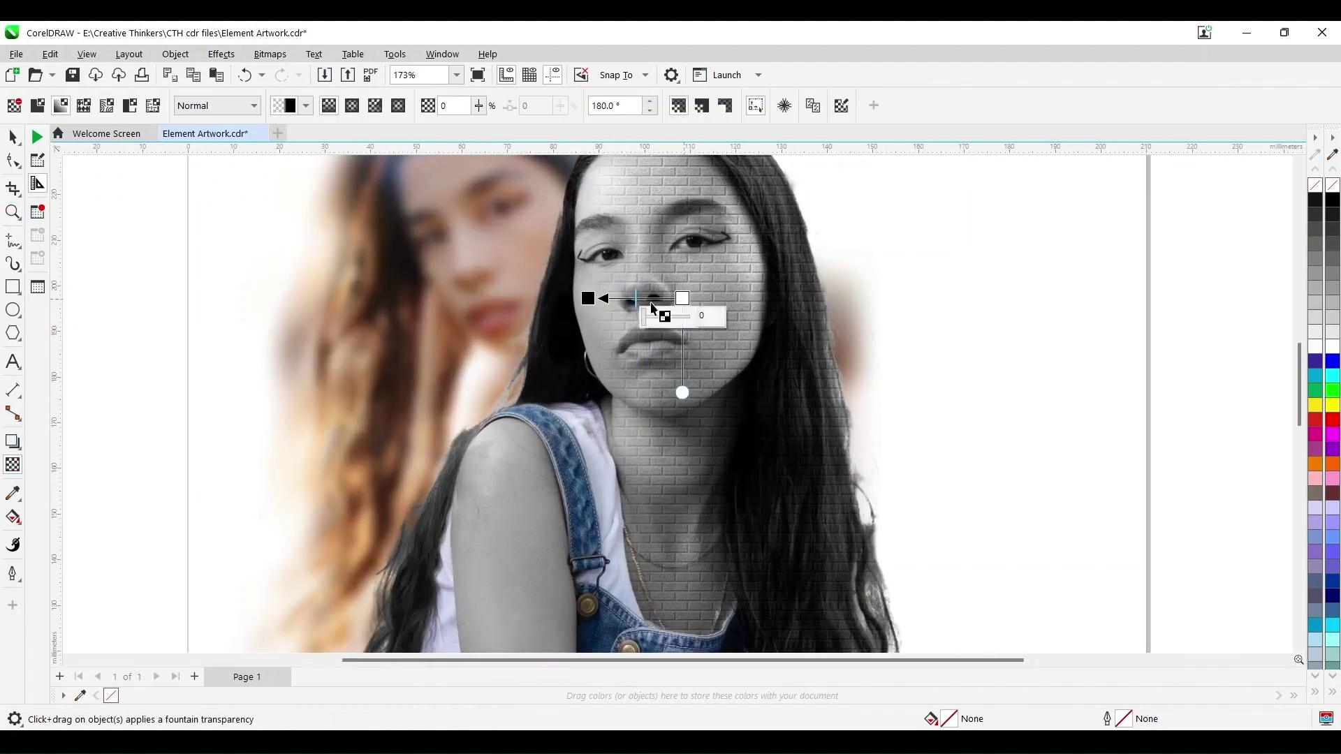
pyautogui.moveTo(588, 298); pyautogui.dragTo(698, 297)
pyautogui.scroll(-4, 697, 298)
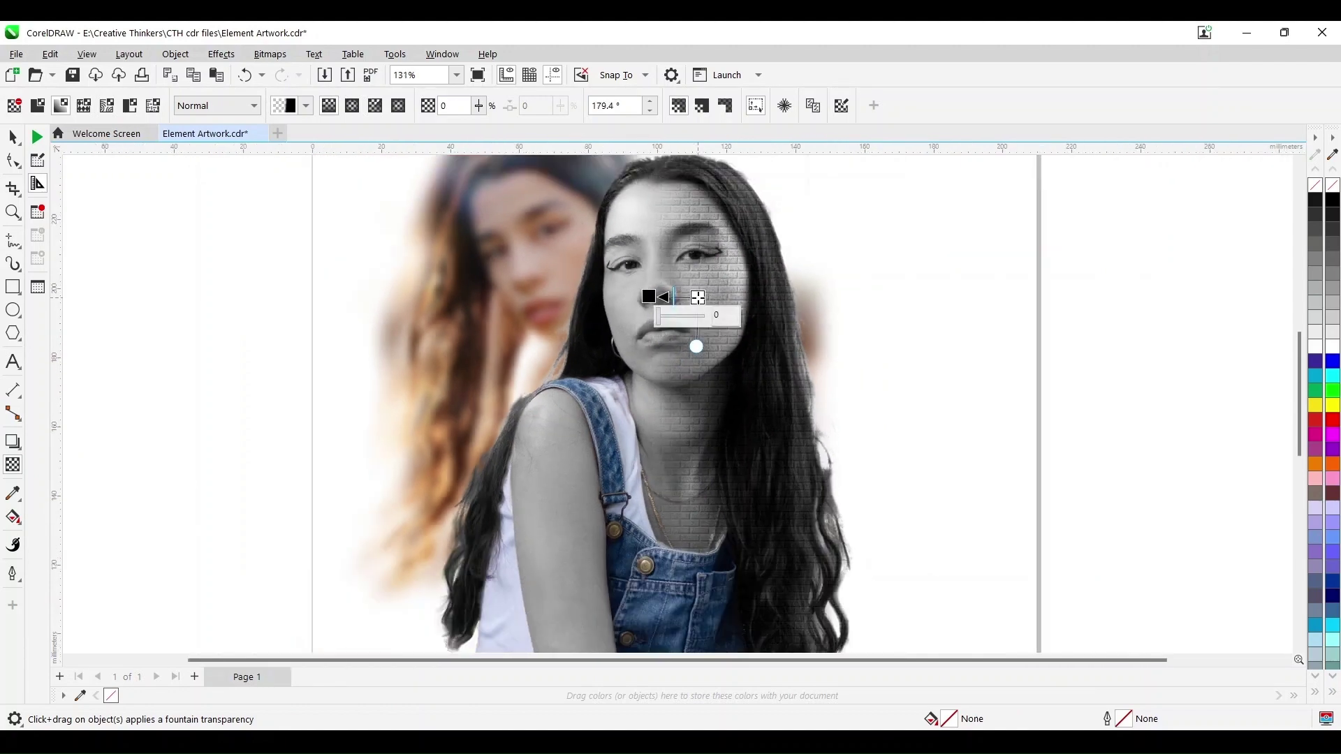
pyautogui.click(13, 137)
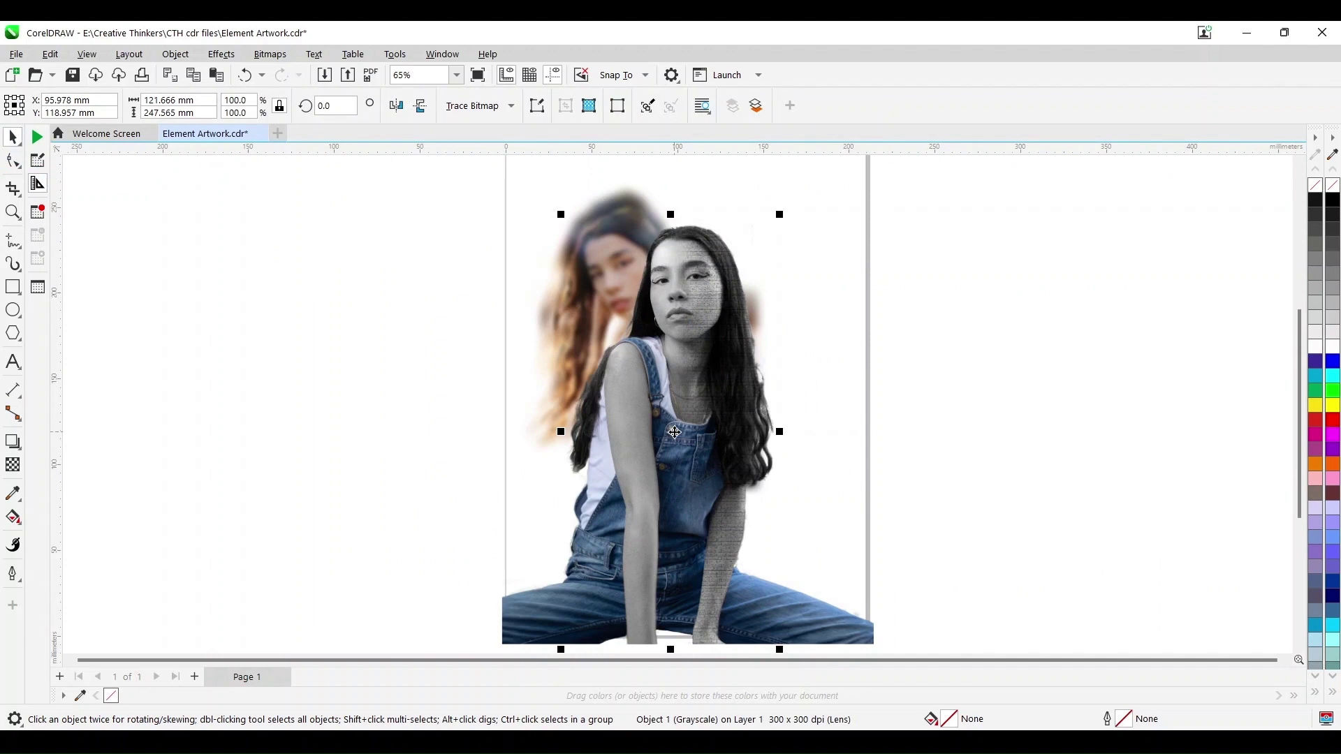
# - Crop the brick-textured bitmap to the seated woman's head, hair and upper torso, removing the bricks from her lower arms
pyautogui.click(13, 188)
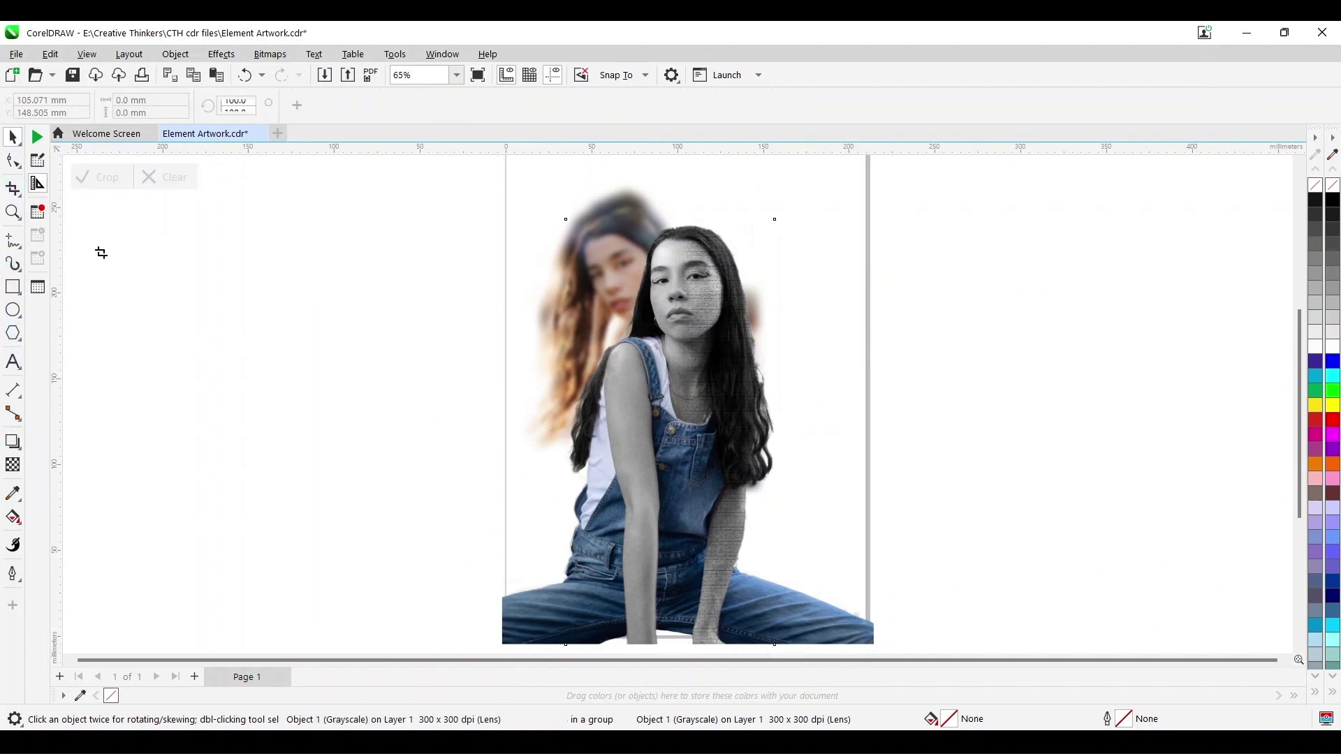
pyautogui.moveTo(566, 220); pyautogui.dragTo(775, 464)
pyautogui.press('Escape')
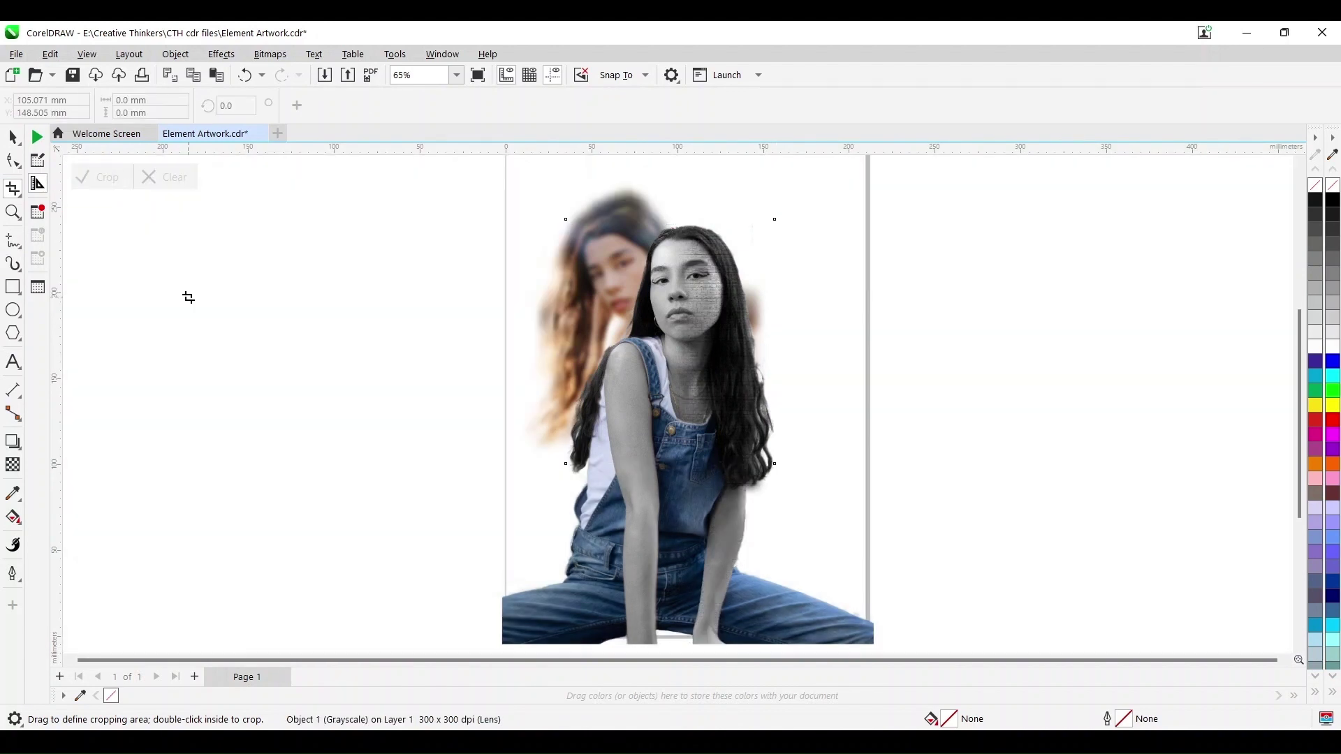
pyautogui.click(13, 137)
pyautogui.press('F4')
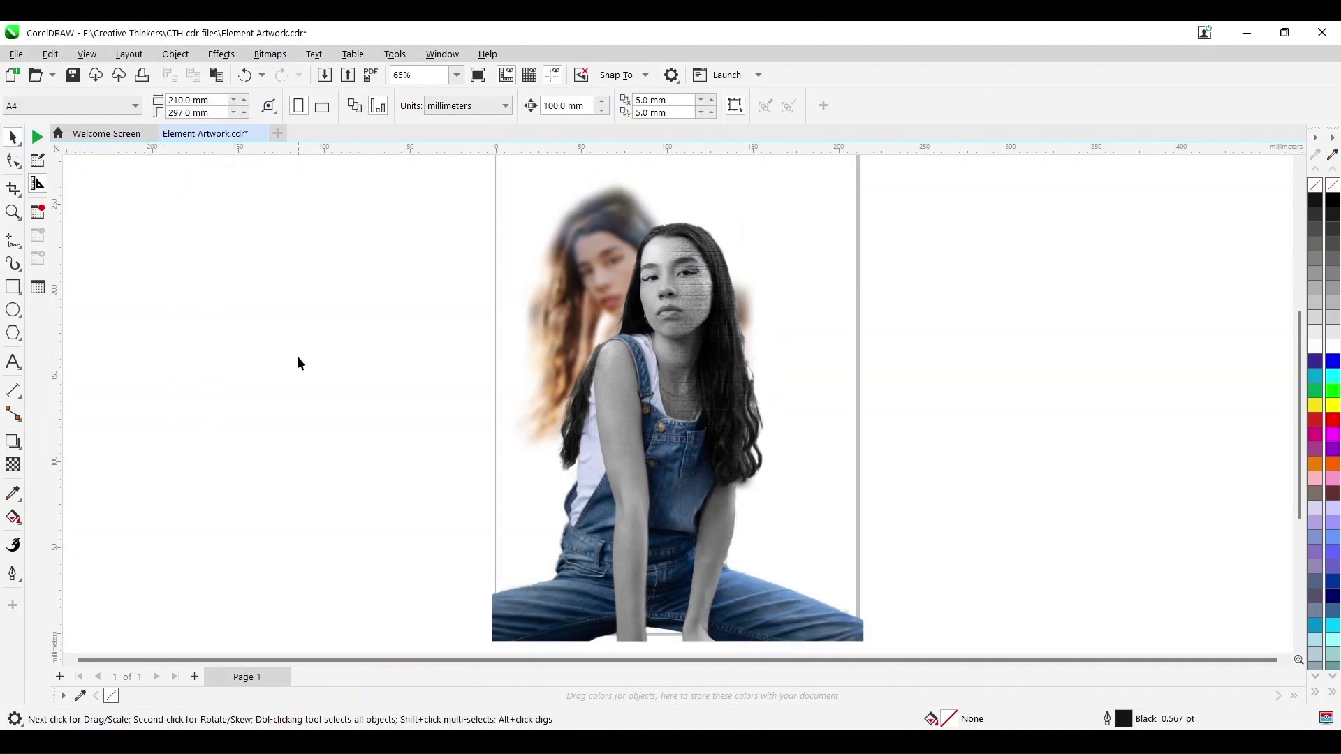
# - Draw a small square and a circle about 61 mm in diameter in the empty area beside the page
pyautogui.click(458, 77)
pyautogui.click(436, 117)
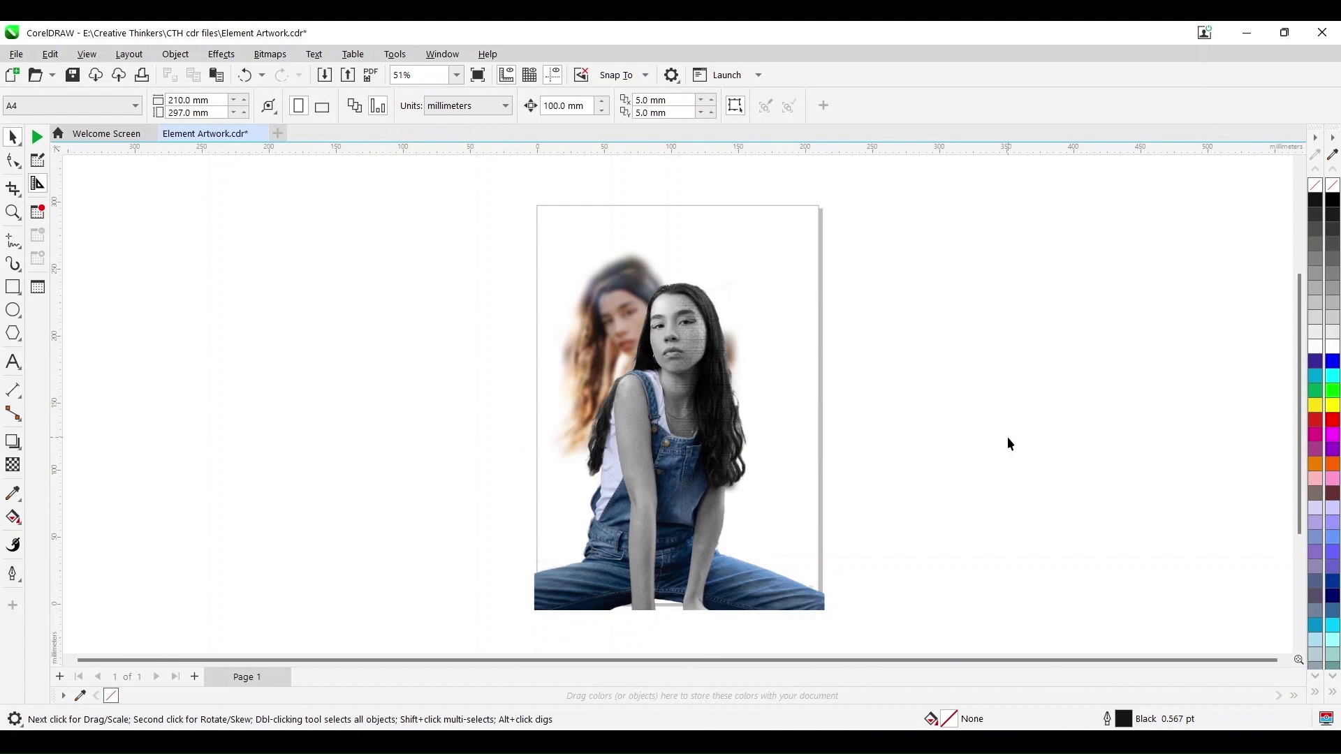
pyautogui.click(12, 287)
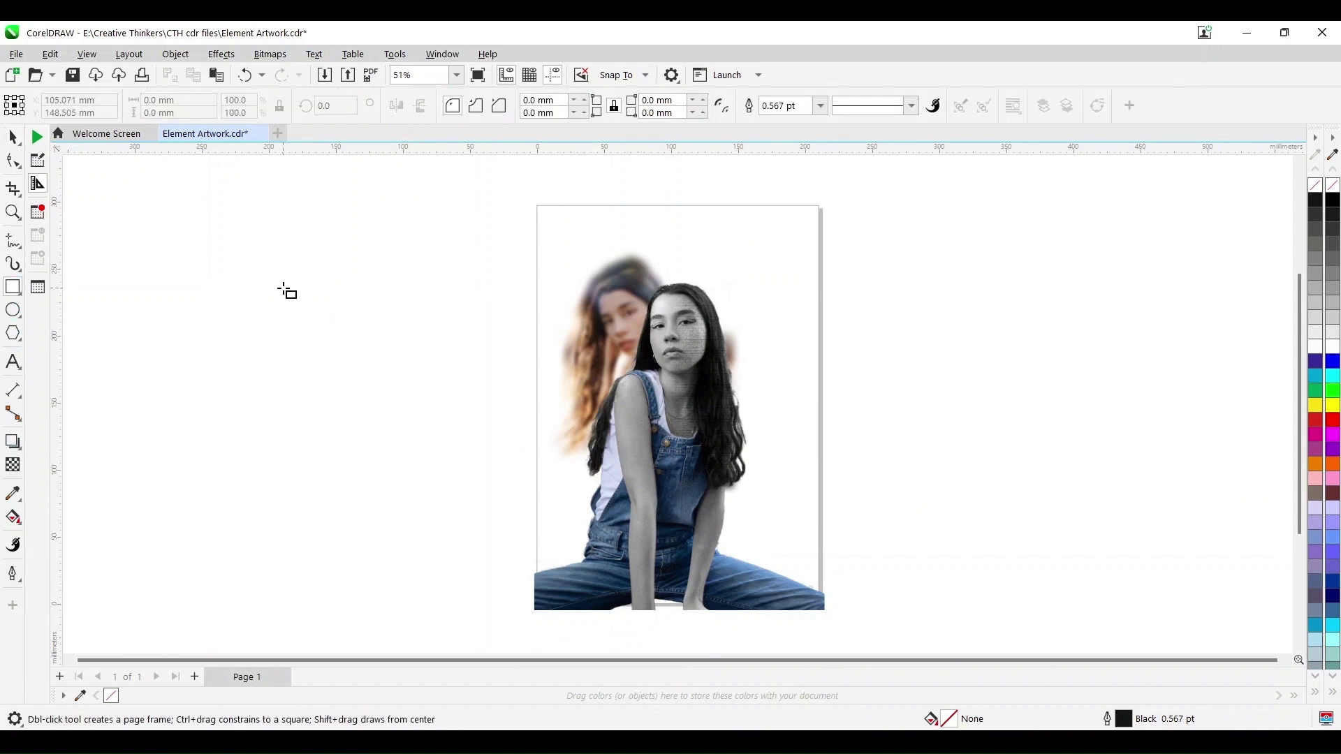
pyautogui.moveTo(283, 288); pyautogui.dragTo(345, 349)
pyautogui.click(13, 310)
pyautogui.moveTo(302, 426); pyautogui.dragTo(393, 517)
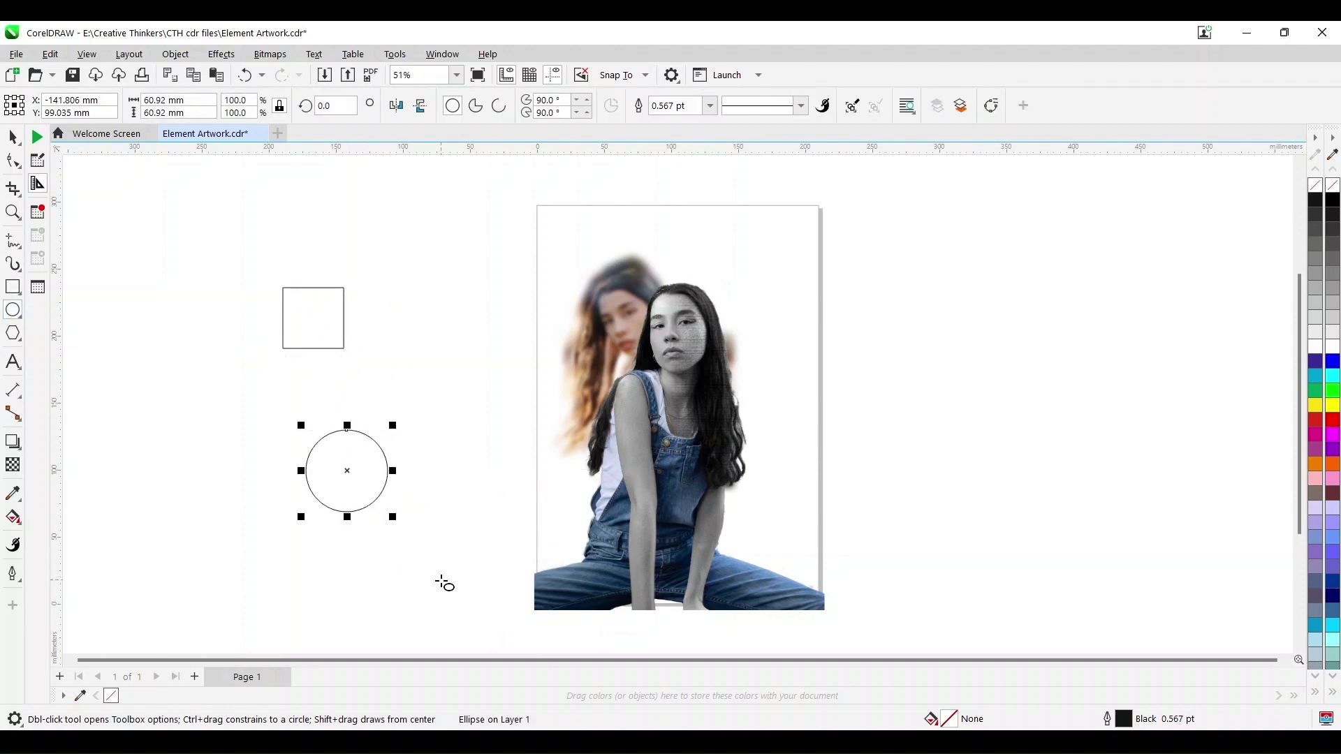
# - Enlarge the circle to about 82 mm over the two women's heads and fill it with RGB red
pyautogui.press('space')
pyautogui.moveTo(347, 470); pyautogui.dragTo(639, 302)
pyautogui.moveTo(598, 350); pyautogui.dragTo(584, 365)
pyautogui.moveTo(643, 306); pyautogui.dragTo(632, 306)
pyautogui.click(1333, 420)
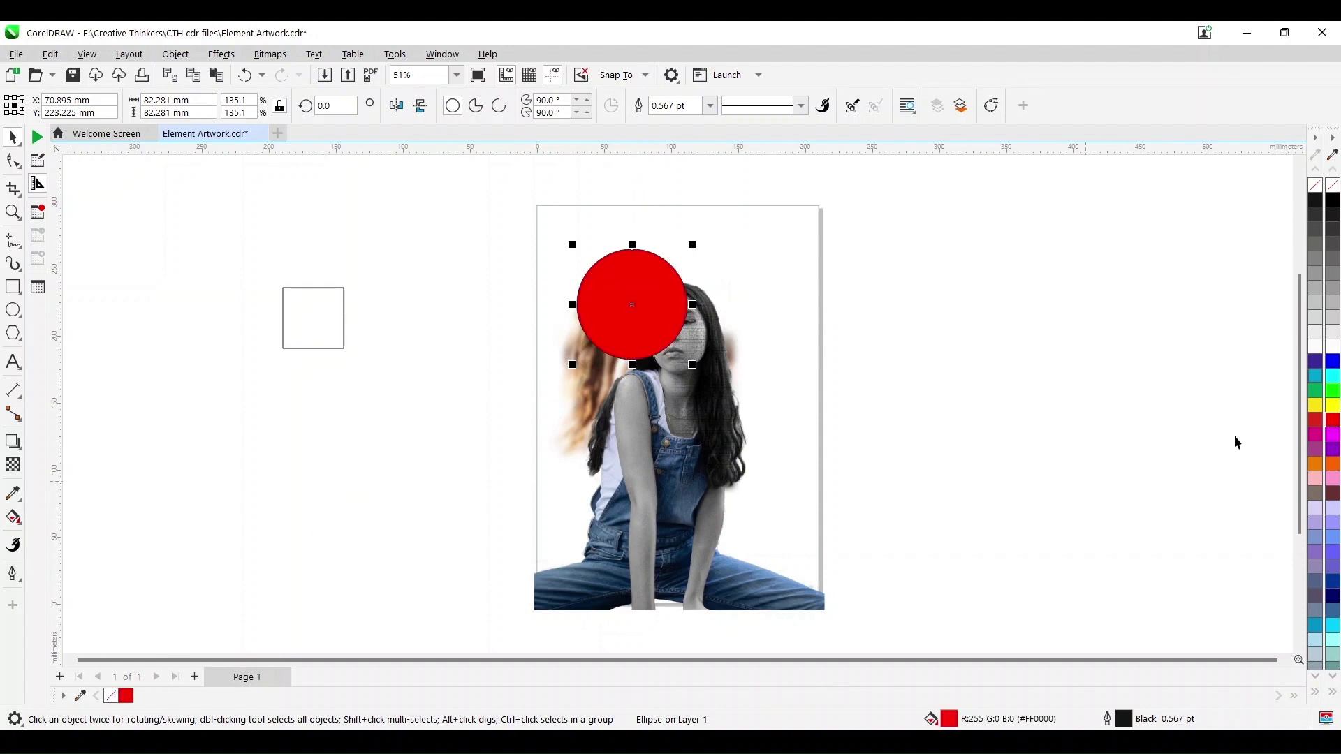
# - Close the RGB colour palette, leaving only the CMYK palette open
pyautogui.click(1332, 137)
pyautogui.click(1332, 137)
pyautogui.click(1332, 138)
pyautogui.click(1332, 137)
pyautogui.click(1332, 138)
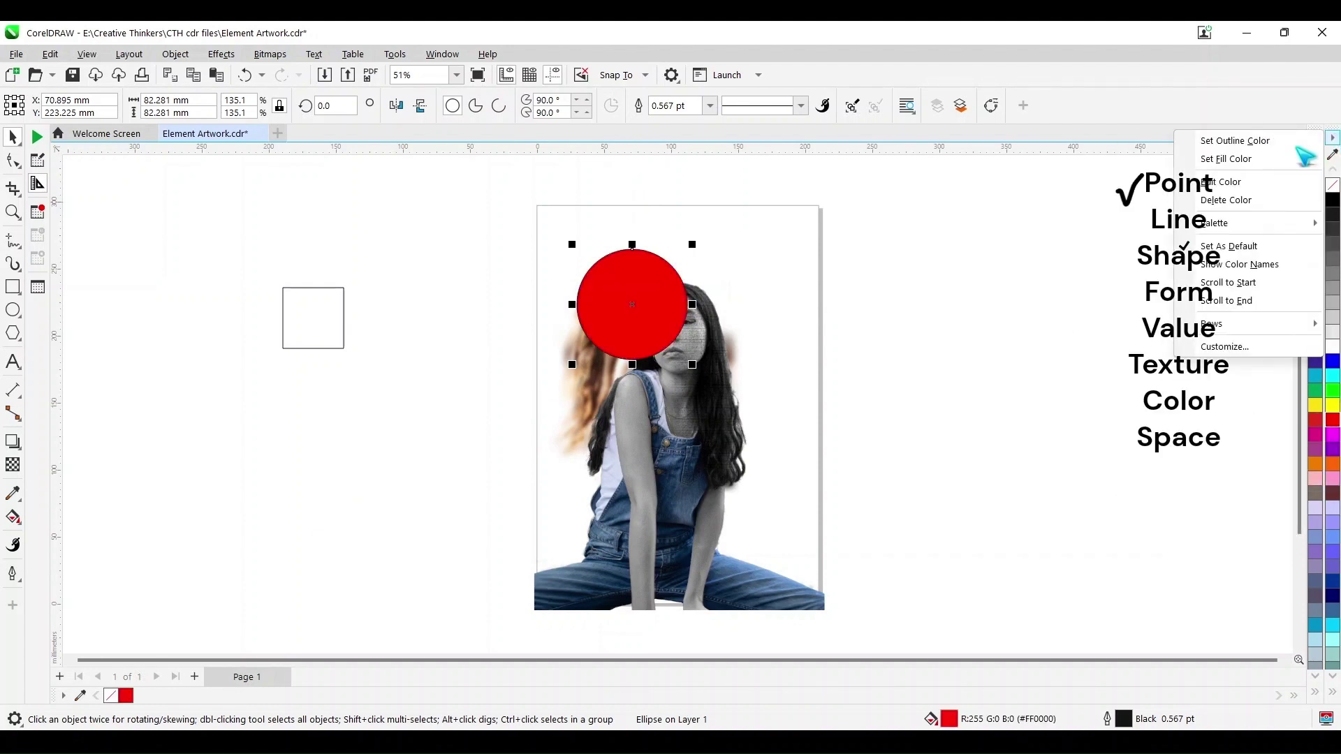
pyautogui.click(1121, 184)
pyautogui.click(1333, 138)
pyautogui.click(1332, 138)
pyautogui.click(1333, 137)
pyautogui.moveTo(1270, 223)
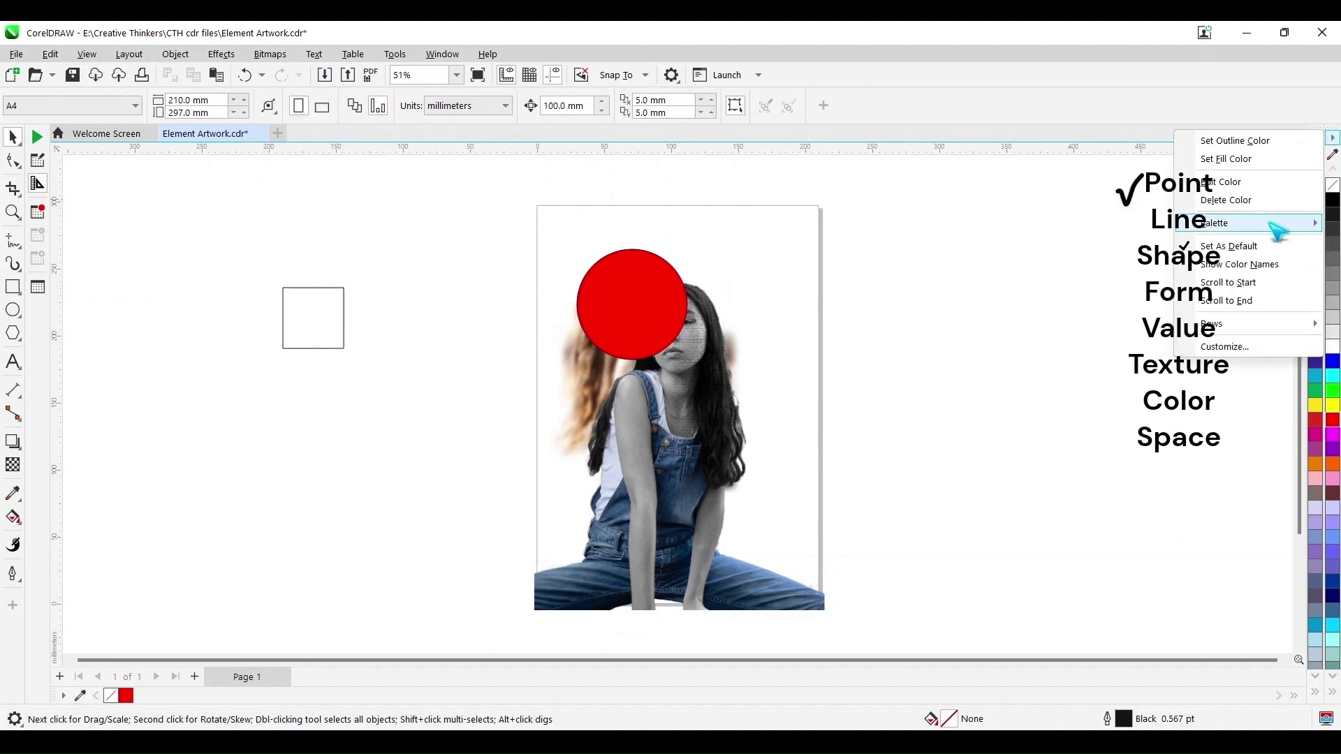
pyautogui.click(1084, 264)
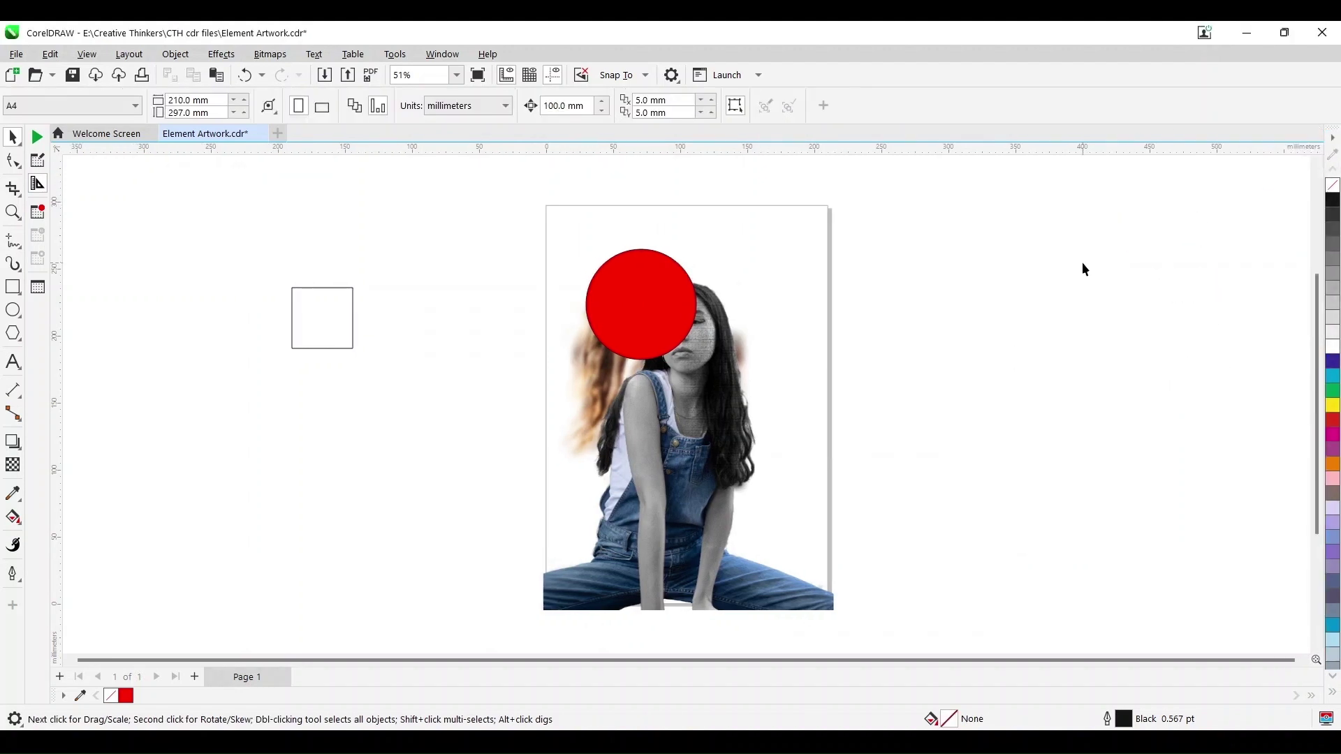
# - Refill the circle with CMYK red (M 100, Y 100) and remove its outline
pyautogui.click(613, 326)
pyautogui.click(1333, 420)
pyautogui.rightClick(1331, 185)
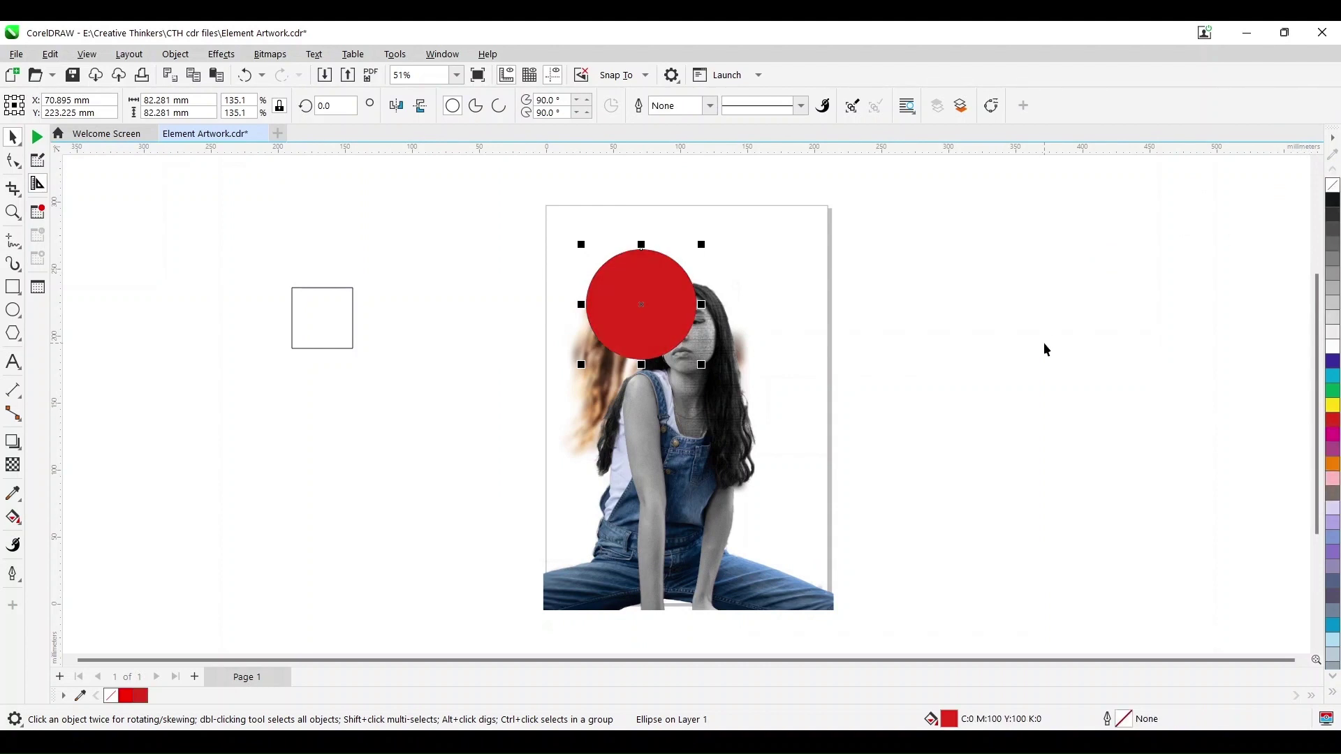
# - Apply a uniform transparency of 50 to the red circle
pyautogui.click(12, 465)
pyautogui.click(38, 106)
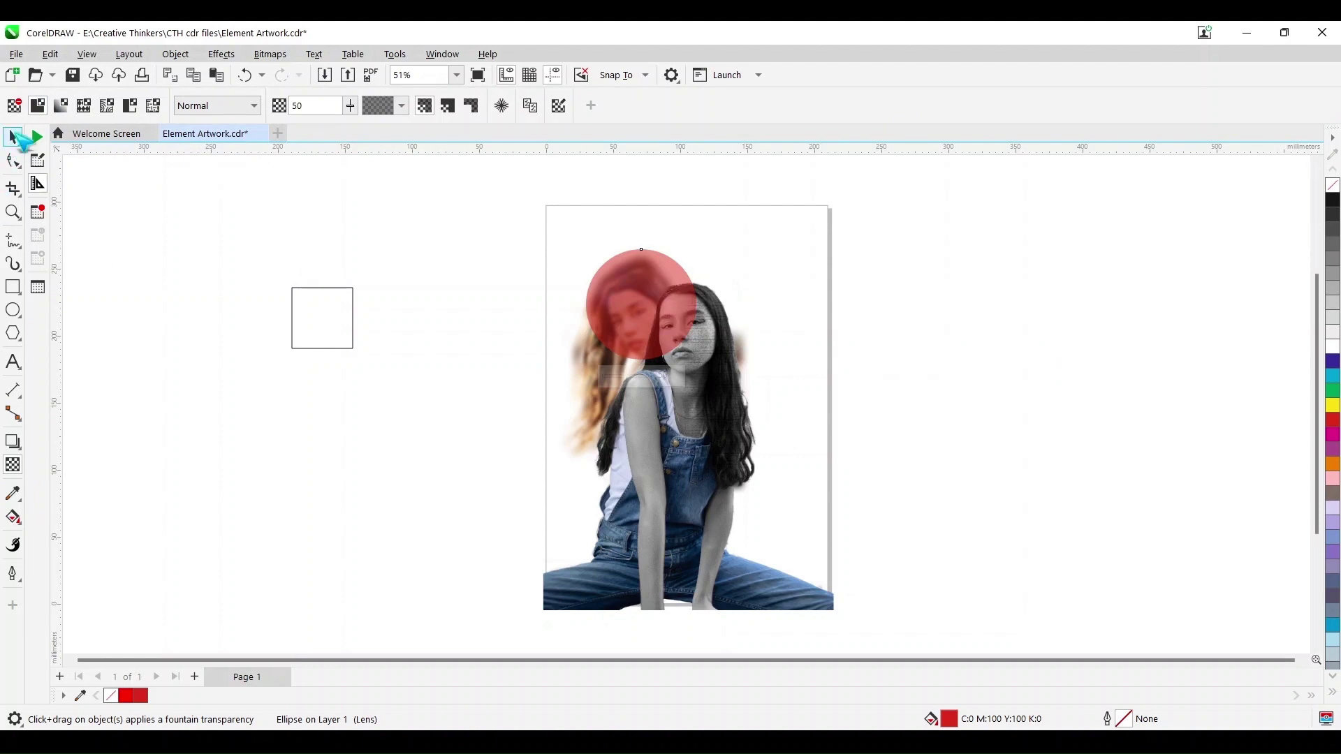
pyautogui.click(13, 137)
# - Reshape the small square into a tall bar running down from the circle over the seated woman's body, and weld it with the circle
pyautogui.moveTo(320, 323); pyautogui.dragTo(641, 567)
pyautogui.moveTo(677, 457); pyautogui.dragTo(635, 452)
pyautogui.keyDown('shift'); pyautogui.click(631, 288); pyautogui.keyUp('shift')
pyautogui.click(481, 106)
pyautogui.click(465, 323)
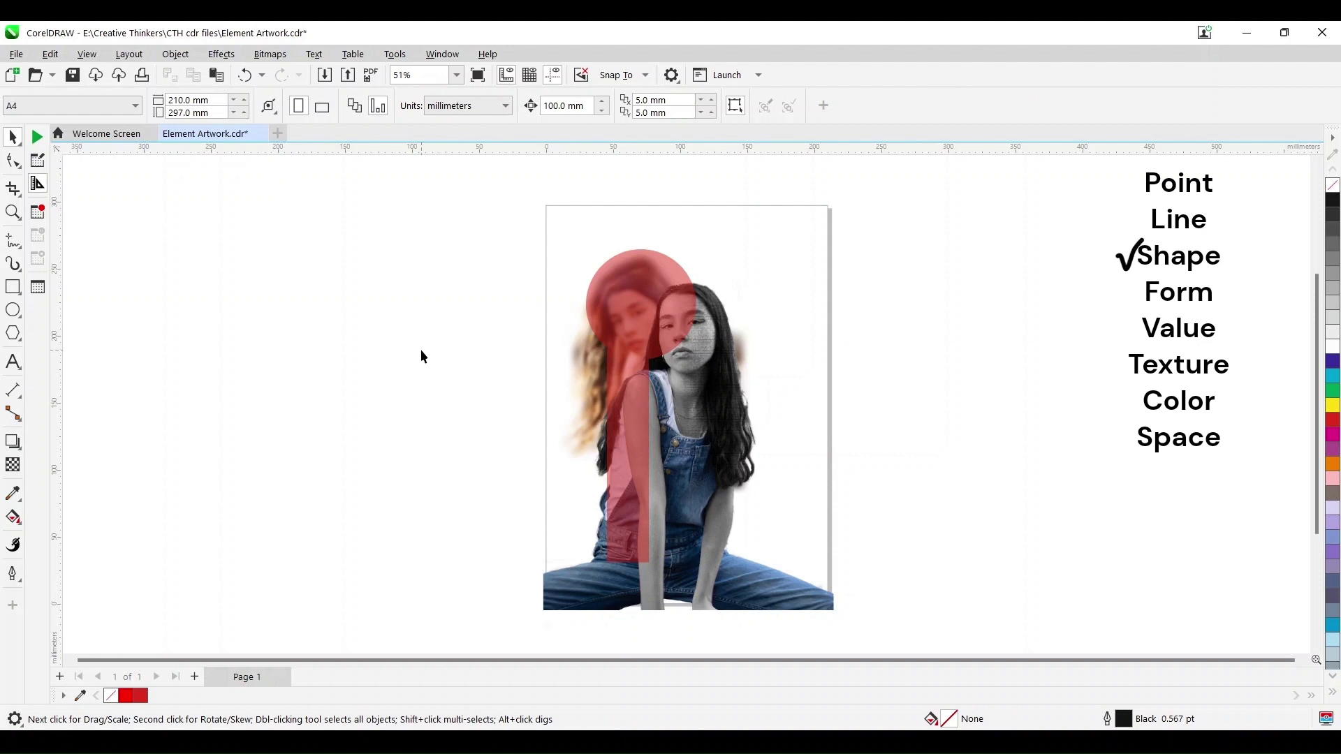
# - Draw a square about 87 mm wide beside the page and give it a black 4 pt outline
pyautogui.press('F6')
pyautogui.moveTo(292, 328); pyautogui.dragTo(408, 444)
pyautogui.click(10, 137)
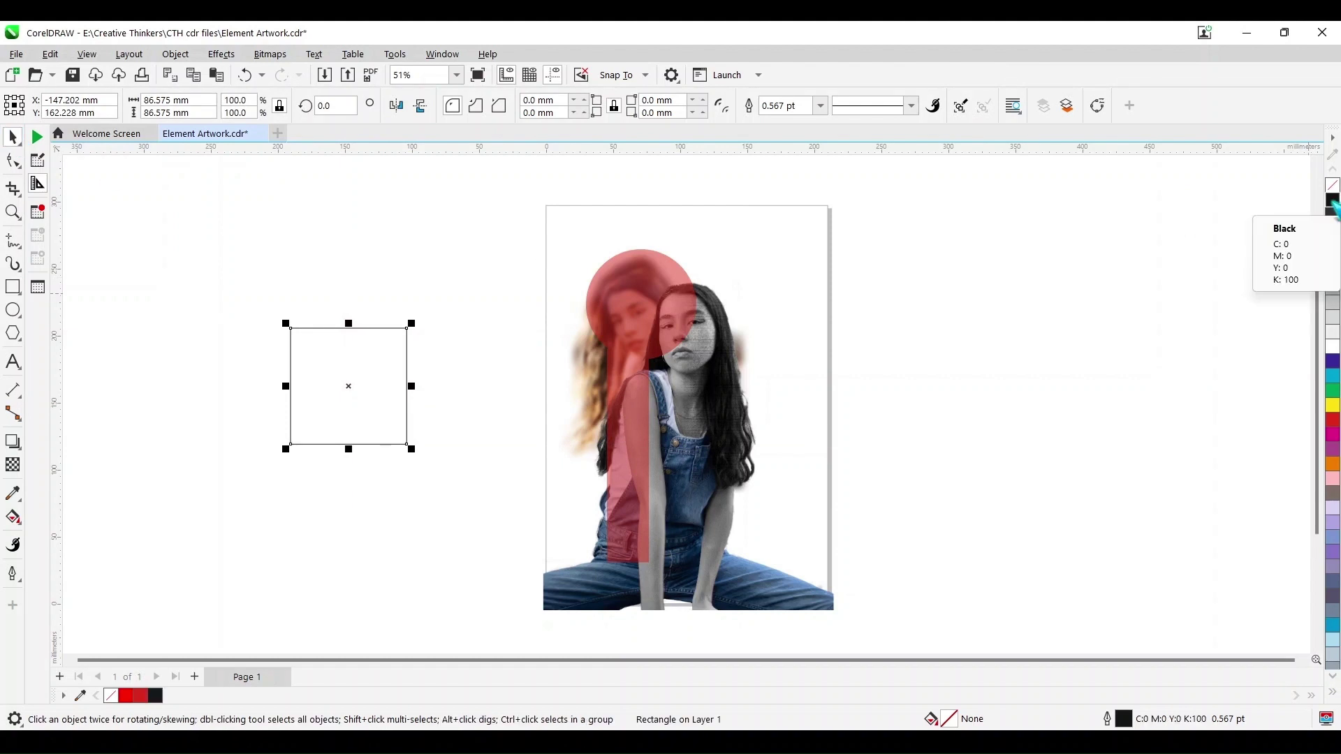
pyautogui.doubleClick(1127, 719)
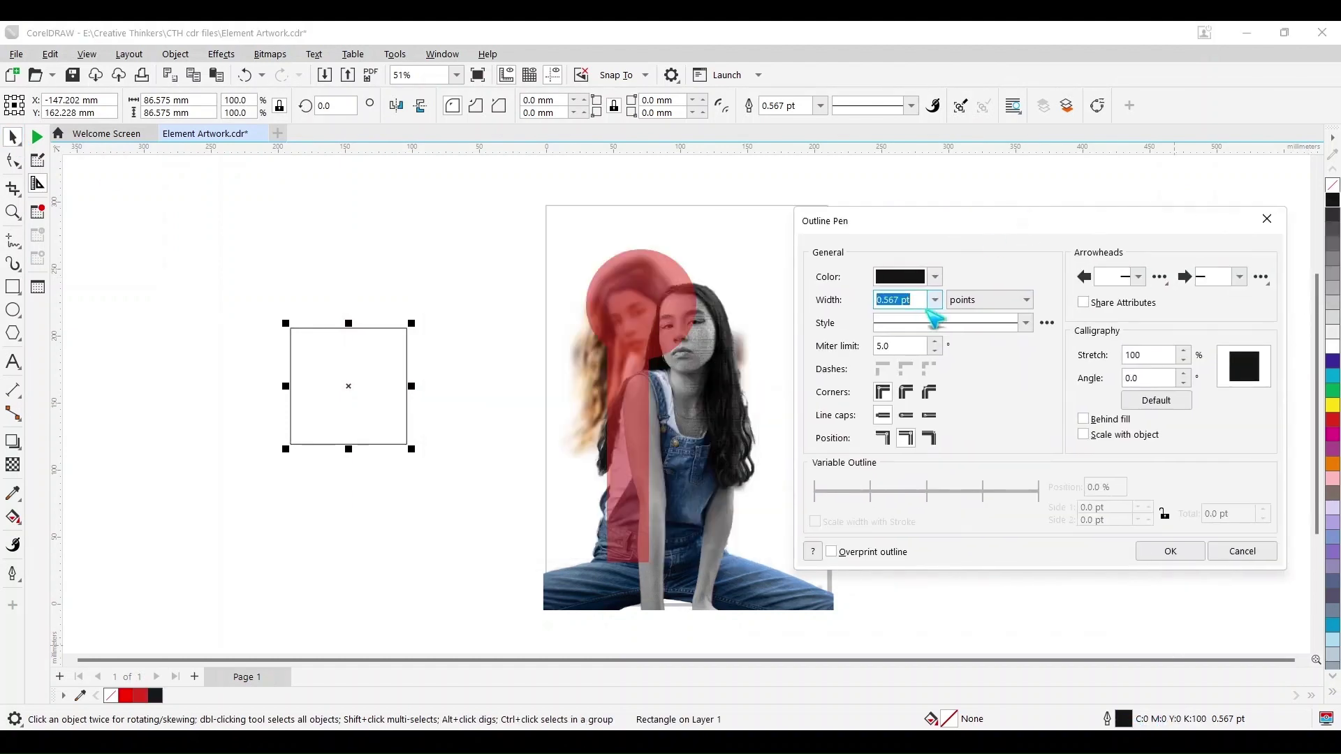
pyautogui.click(935, 300)
pyautogui.click(932, 412)
pyautogui.click(906, 416)
pyautogui.click(1166, 551)
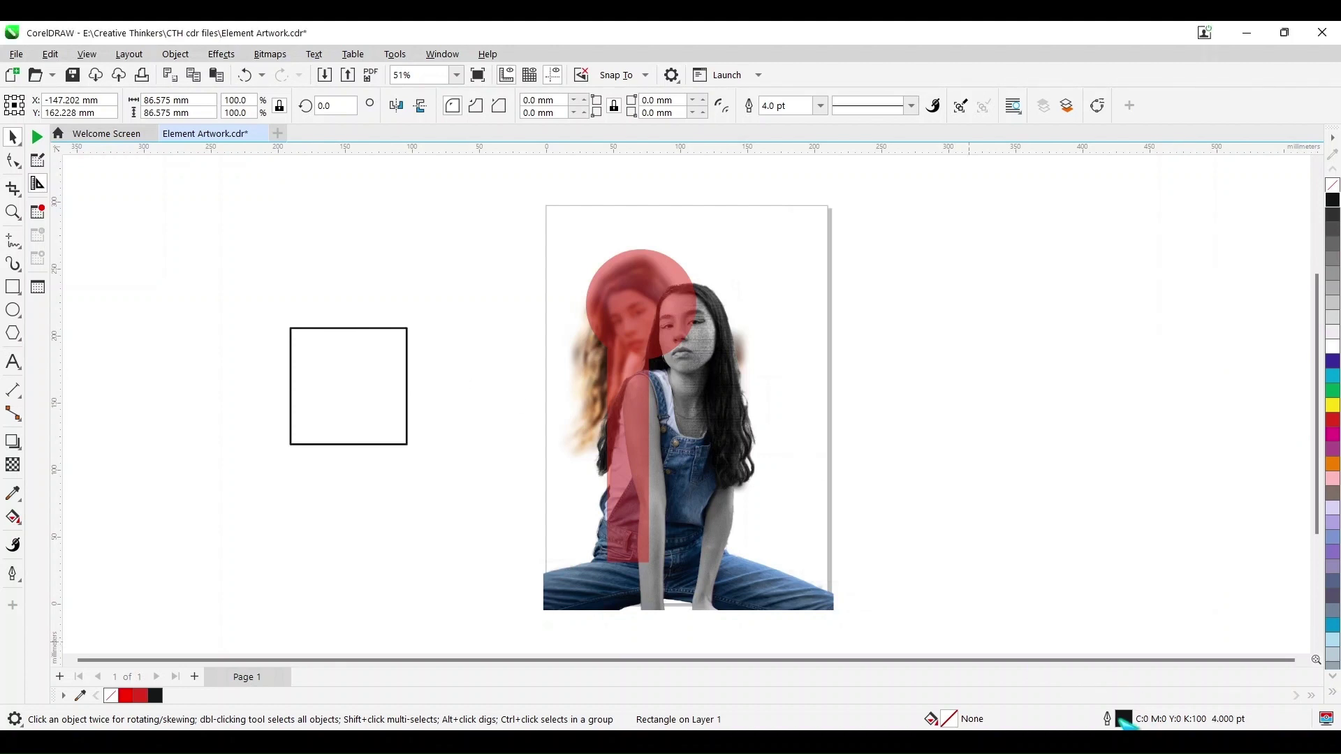
# - Set the square's outline to 10 pt with rounded corners and make it scale with the object
pyautogui.doubleClick(1127, 719)
pyautogui.click(714, 406)
pyautogui.click(817, 539)
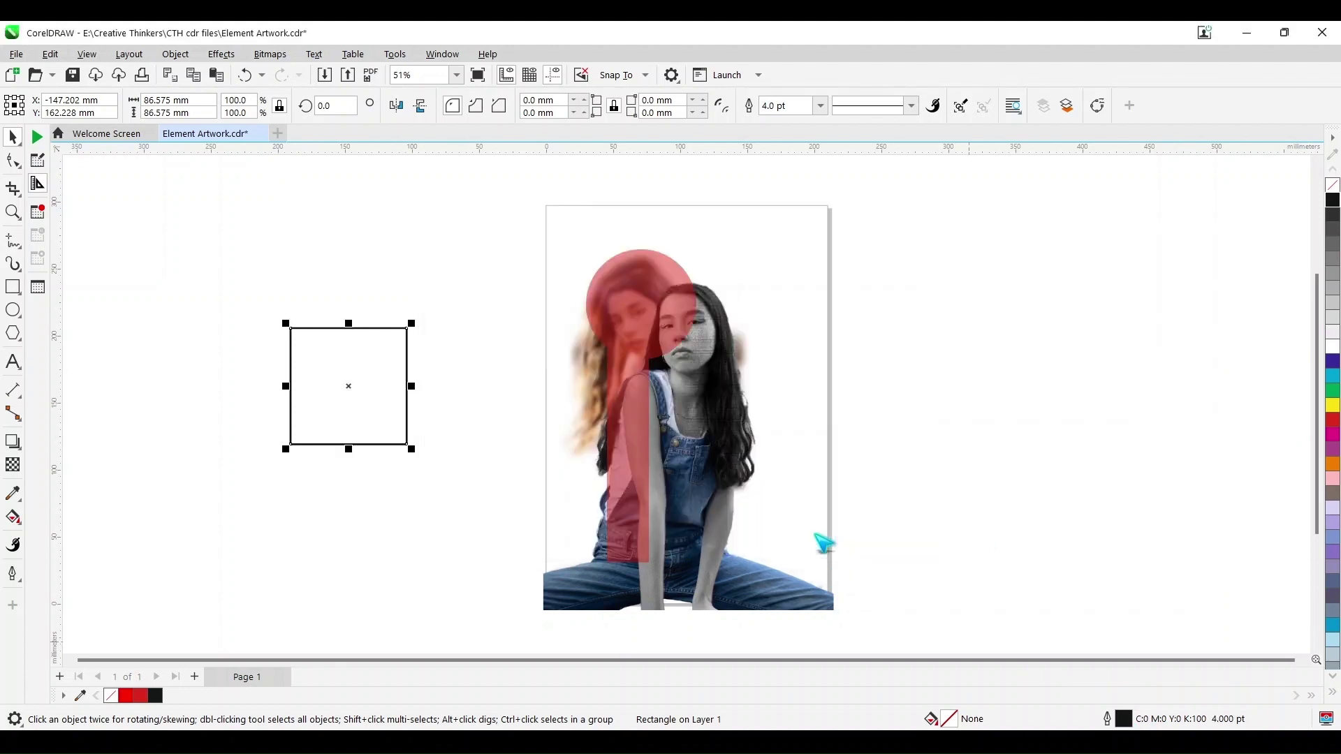
pyautogui.click(383, 409)
pyautogui.click(13, 212)
pyautogui.moveTo(216, 290); pyautogui.dragTo(503, 506)
pyautogui.click(12, 138)
pyautogui.doubleClick(1125, 719)
pyautogui.click(565, 288)
pyautogui.click(555, 410)
pyautogui.click(798, 541)
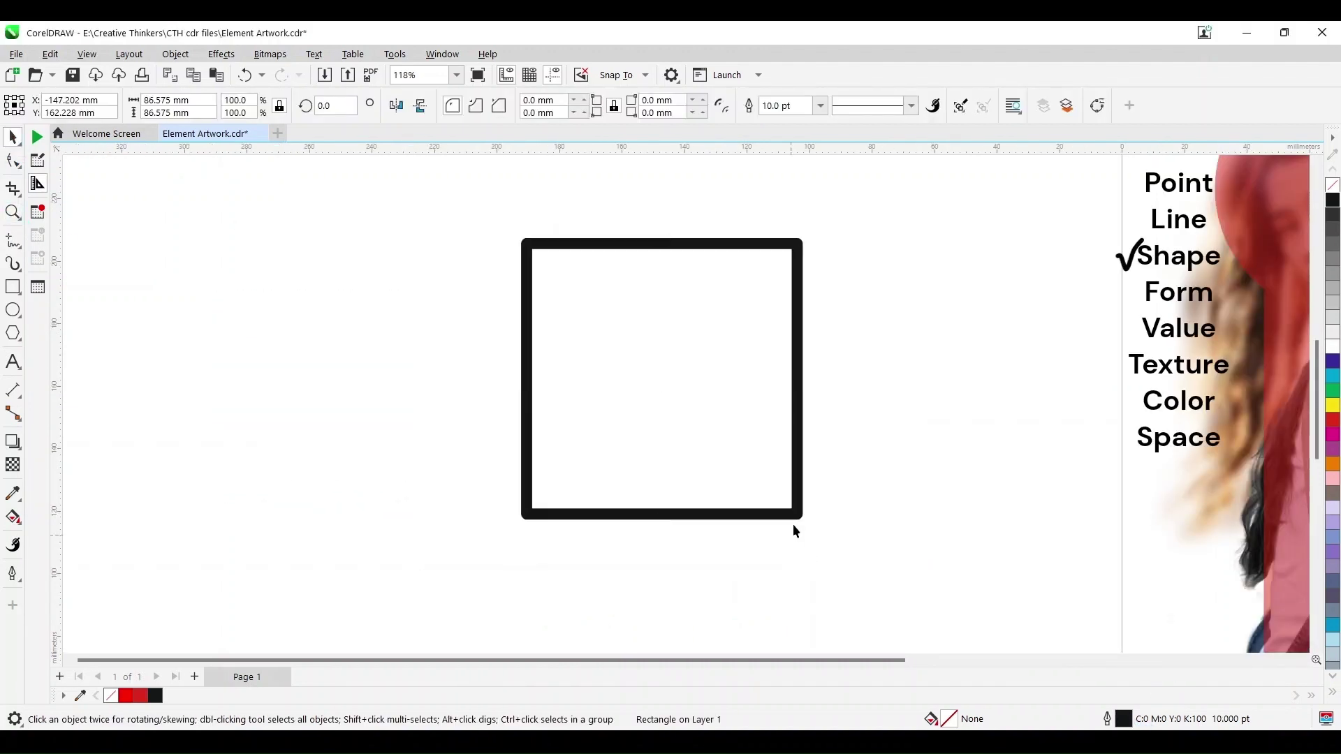
# - Resize the square to 100 × 100 mm and set its outline width to 8 pt
pyautogui.click(798, 340)
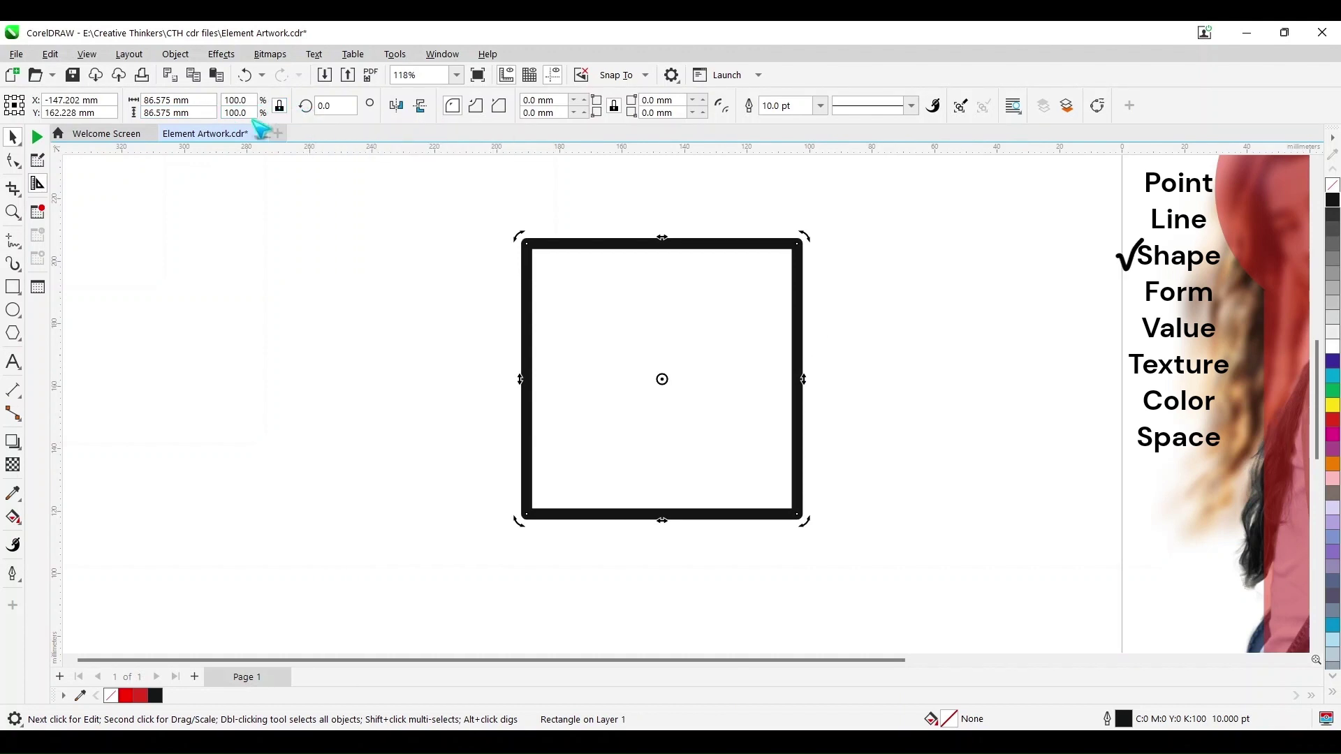
pyautogui.click(175, 100)
pyautogui.write('100')
pyautogui.press('Return')
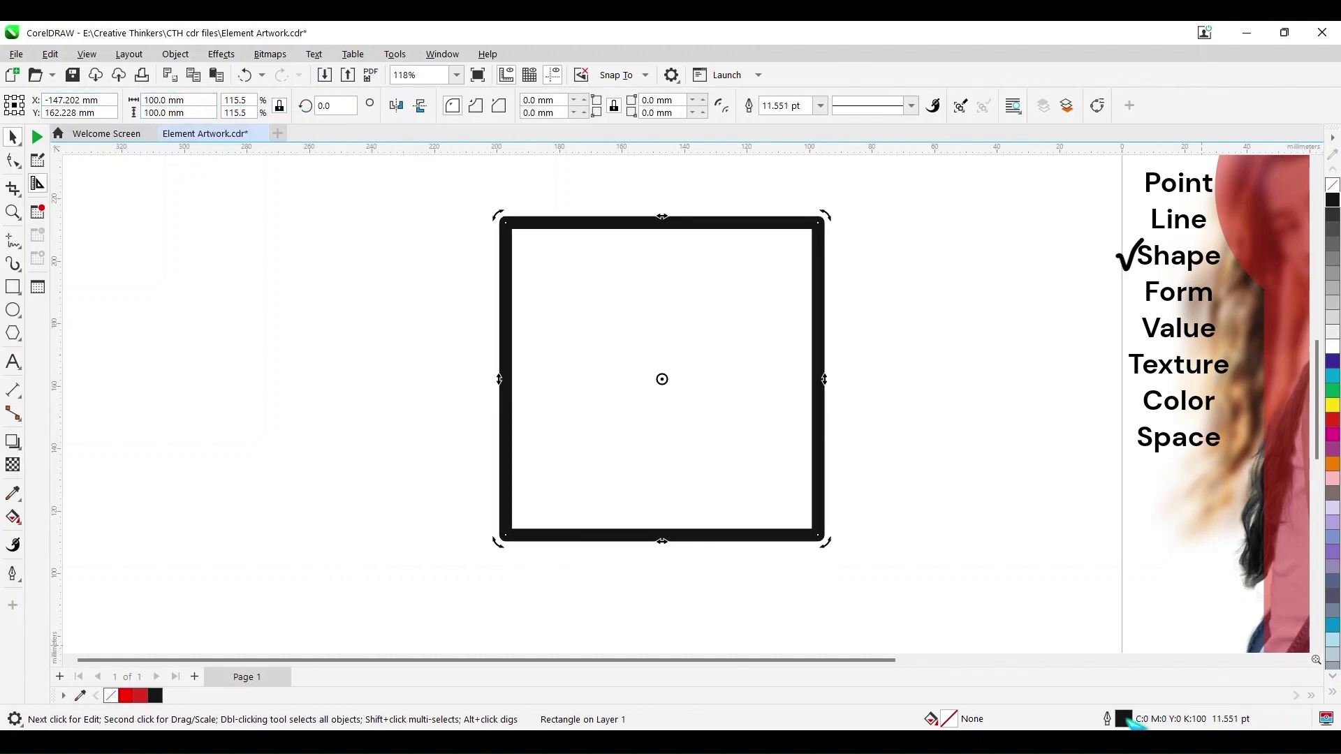
pyautogui.doubleClick(1126, 719)
pyautogui.click(565, 288)
pyautogui.click(555, 402)
pyautogui.click(799, 539)
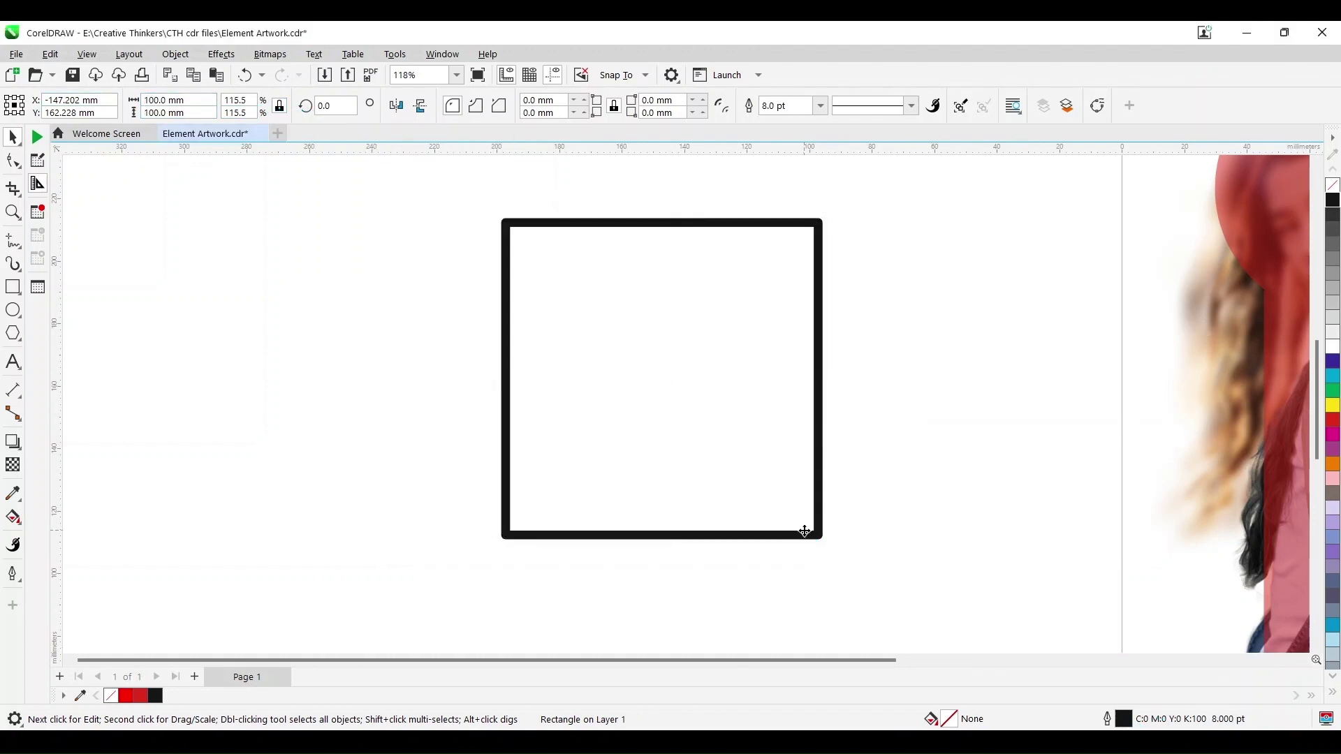
# - Duplicate the outlined square in place and resize the copy to 90 × 90 mm, centred inside the original
pyautogui.click(800, 417)
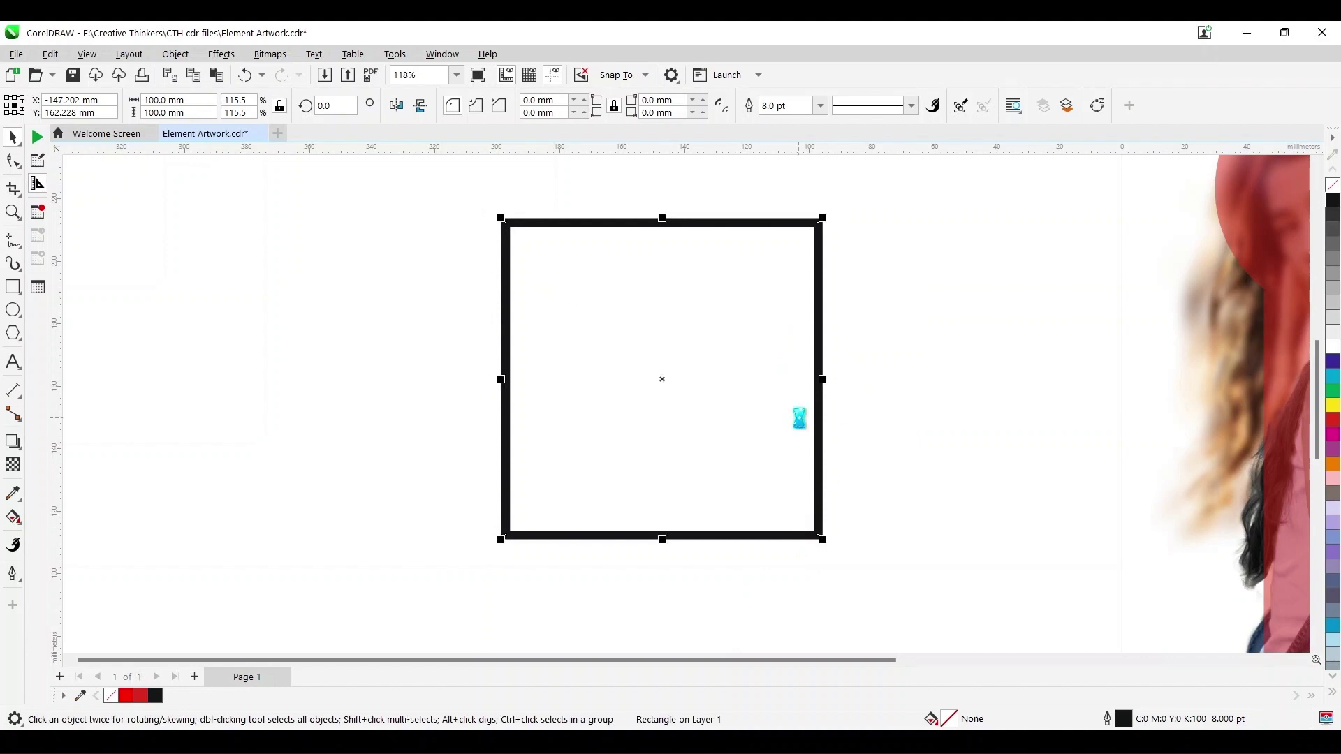
pyautogui.click(945, 410)
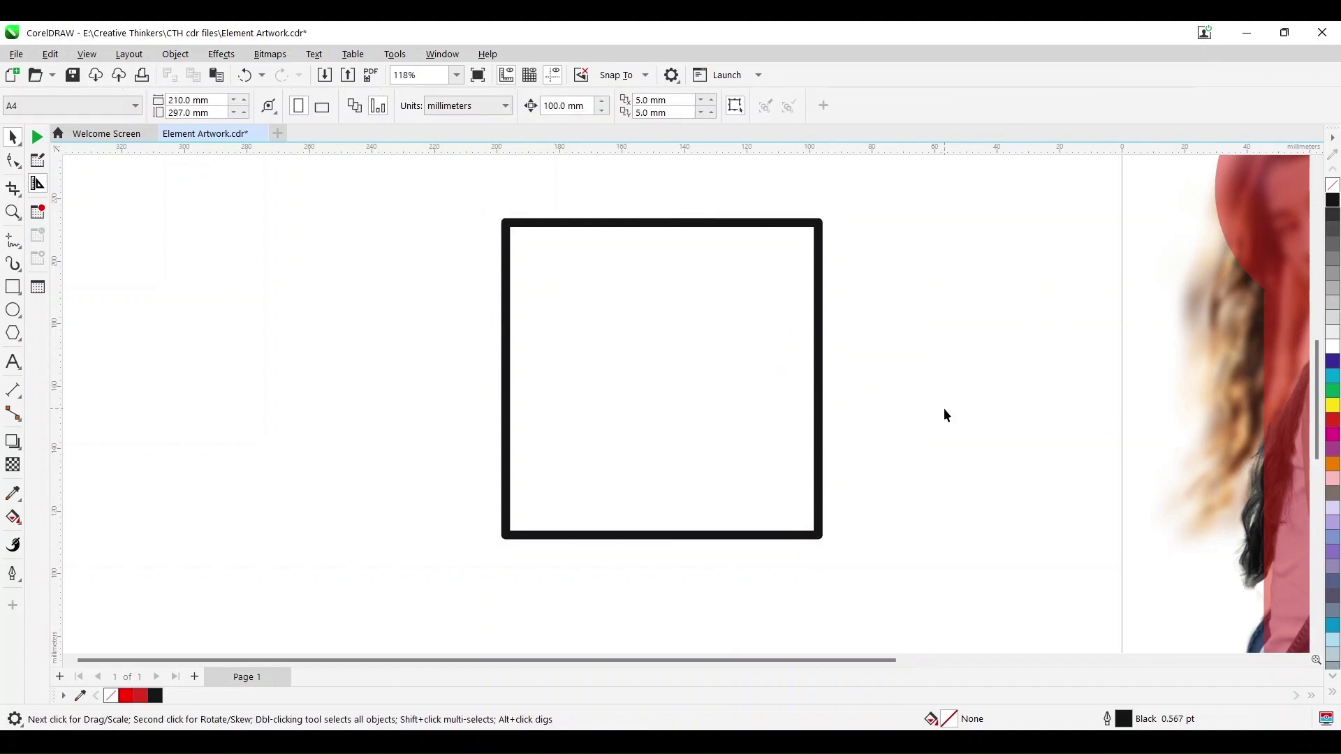
pyautogui.click(728, 291)
pyautogui.hotkey('ctrl', 'd')
pyautogui.doubleClick(164, 100)
pyautogui.write('90')
pyautogui.press('Return')
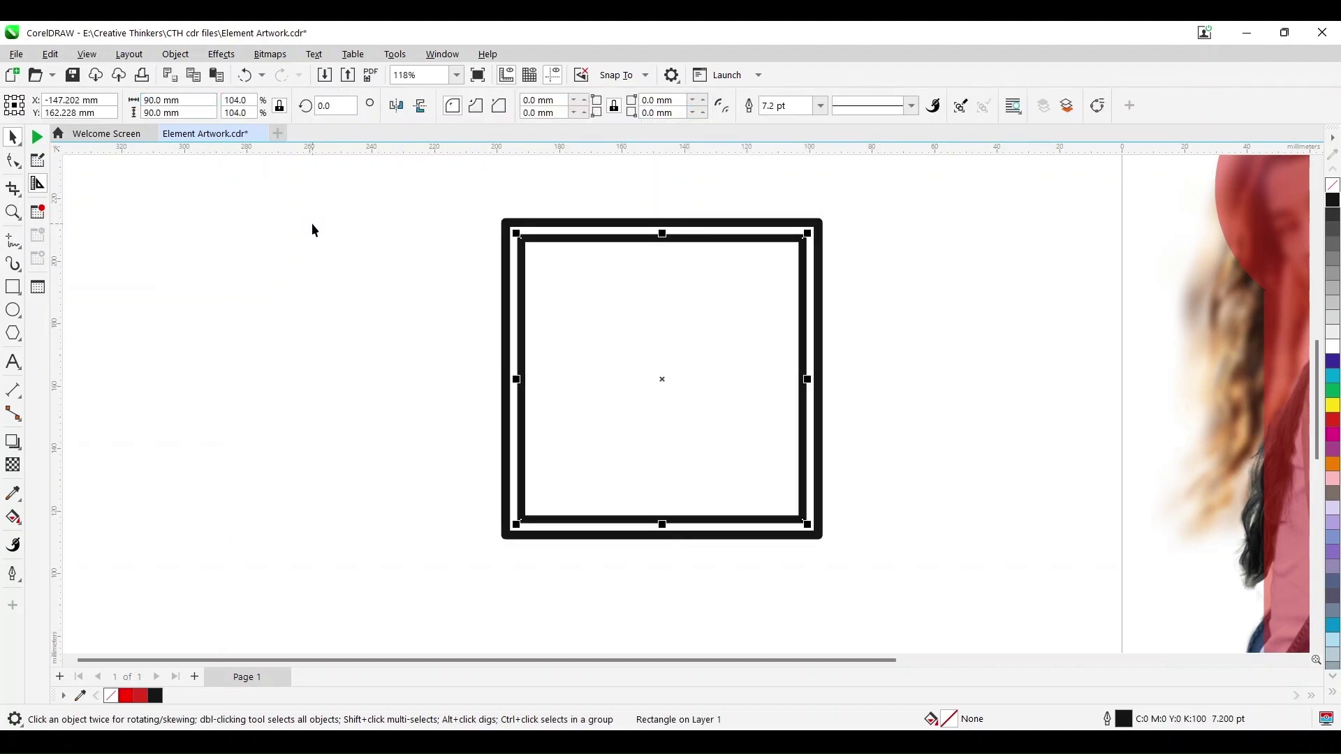
# - Repeat the duplication inward to build a nest of concentric squares, each 10 mm smaller, down to the centre
pyautogui.hotkey('ctrl', 'r')
pyautogui.hotkey('ctrl', 'r')
pyautogui.hotkey('ctrl', 'r')
pyautogui.hotkey('ctrl', 'r')
pyautogui.hotkey('ctrl', 'r')
pyautogui.hotkey('ctrl', 'r')
pyautogui.hotkey('ctrl', 'r')
pyautogui.hotkey('ctrl', 'r')
pyautogui.hotkey('ctrl', 'r')
pyautogui.hotkey('ctrl', 'r')
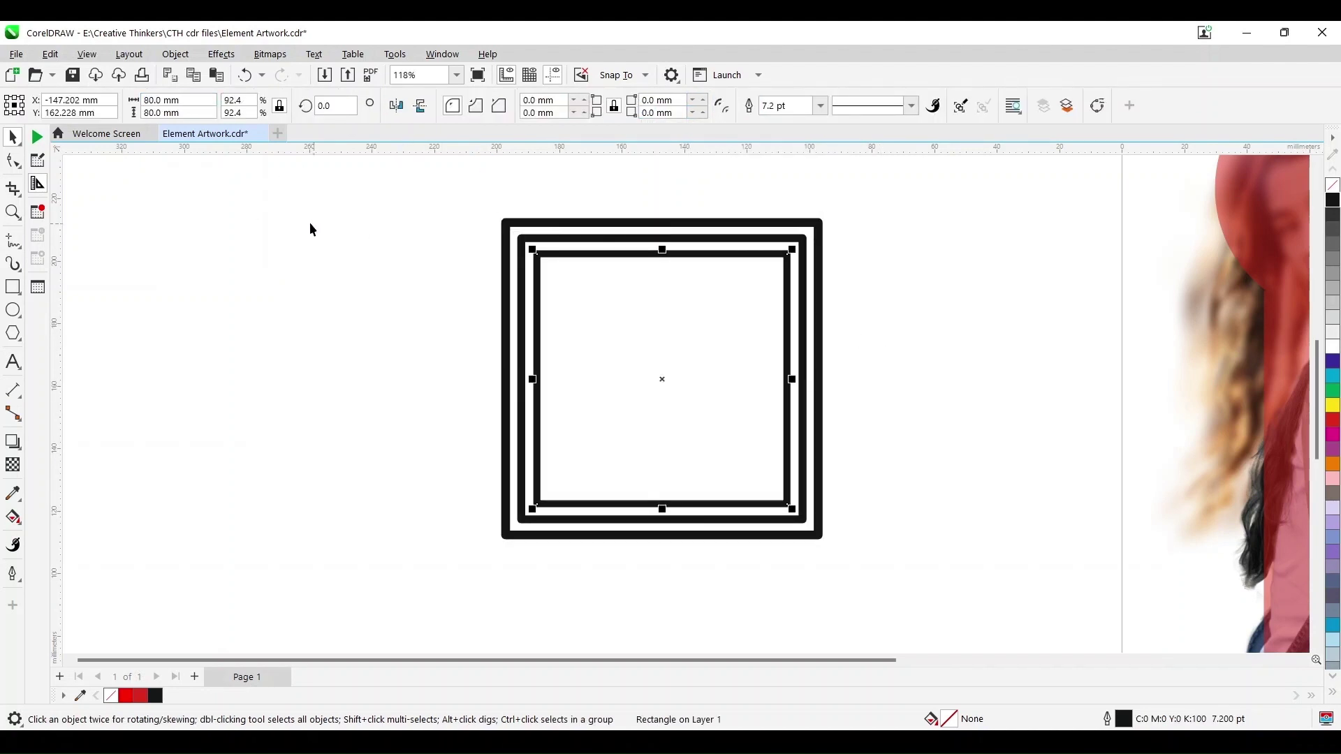
pyautogui.click(309, 223)
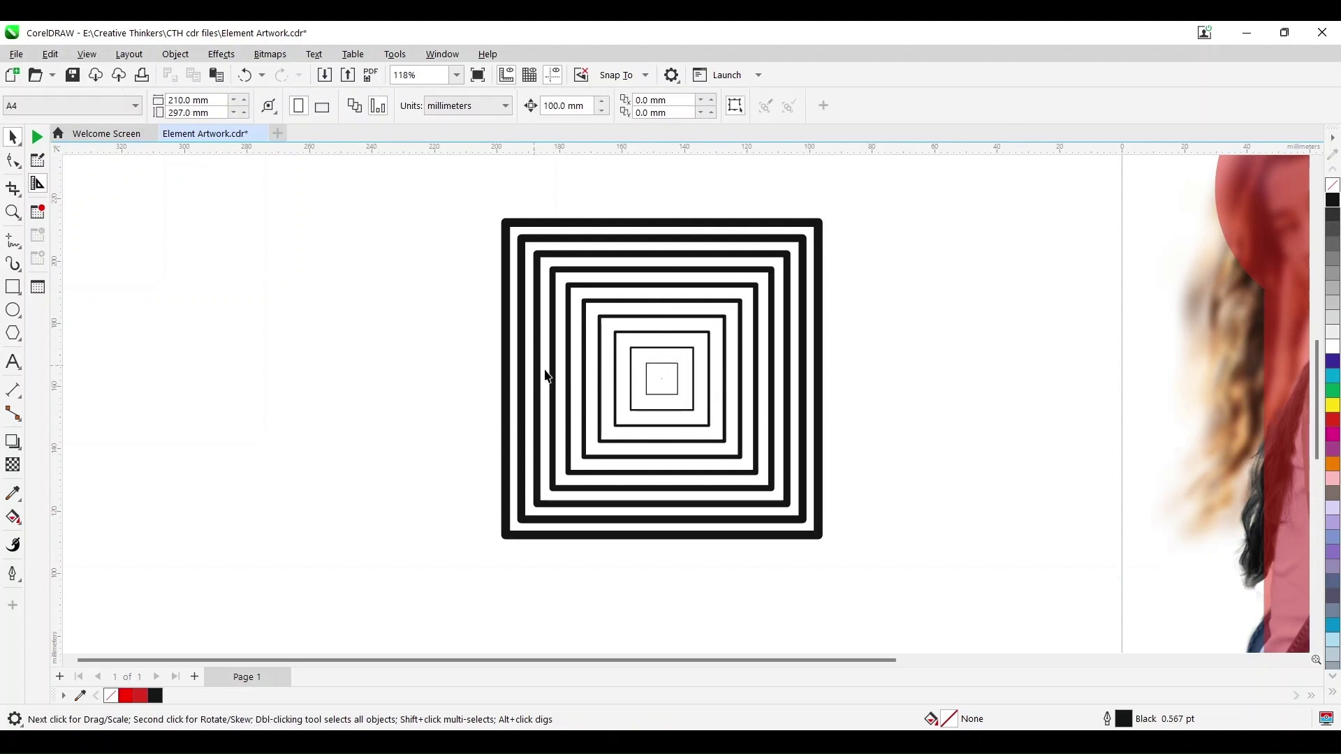
# - Rotate the second, third and fourth squares, counted from the outermost, to 10, 20 and 30 degrees
pyautogui.click(598, 249)
pyautogui.click(328, 105)
pyautogui.write('10')
pyautogui.press('Return')
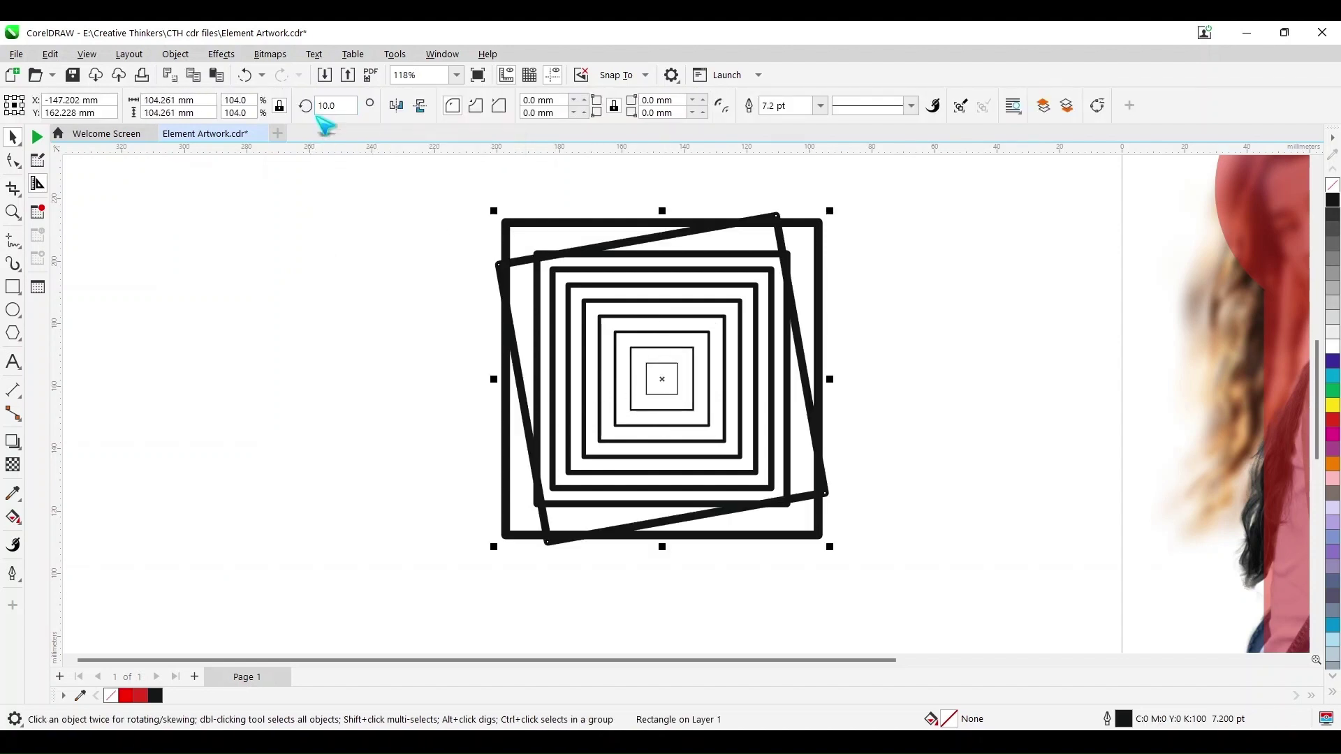
pyautogui.click(689, 255)
pyautogui.click(348, 102)
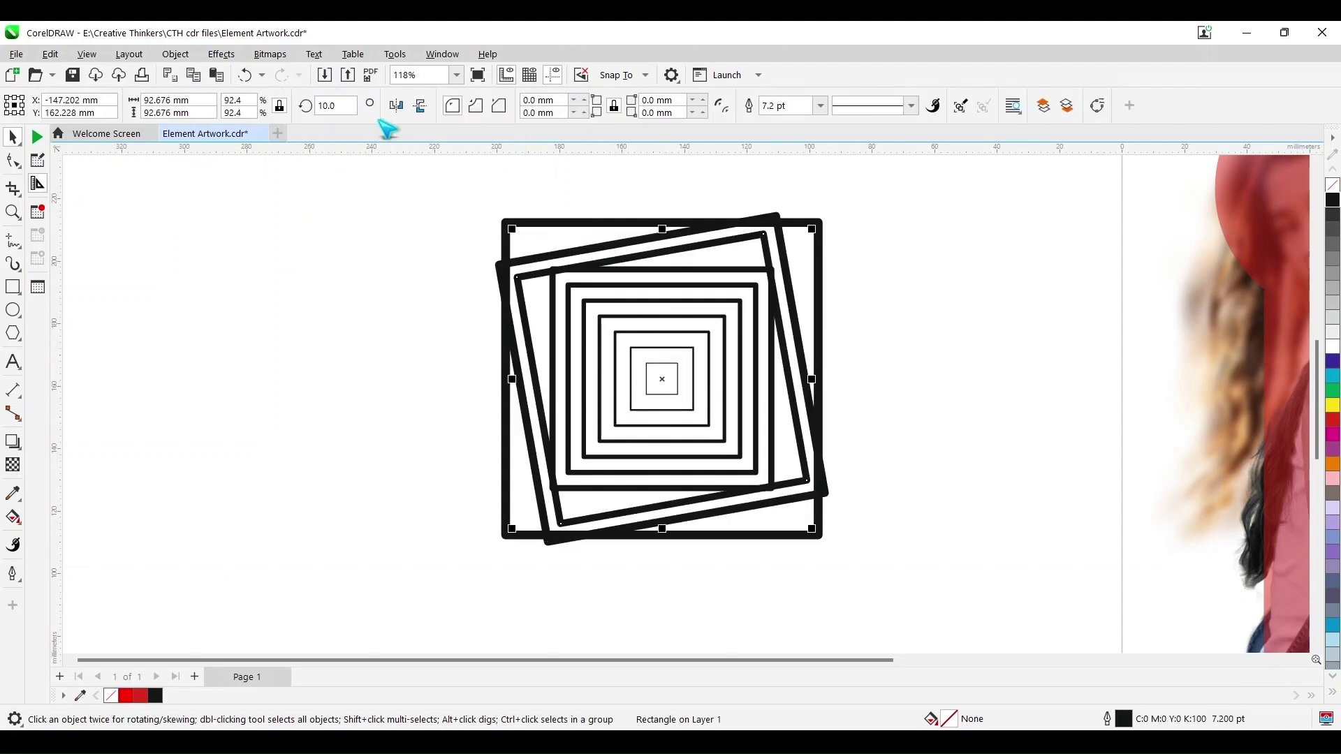
pyautogui.write('20')
pyautogui.press('Return')
pyautogui.hotkey('ctrl', 'r')
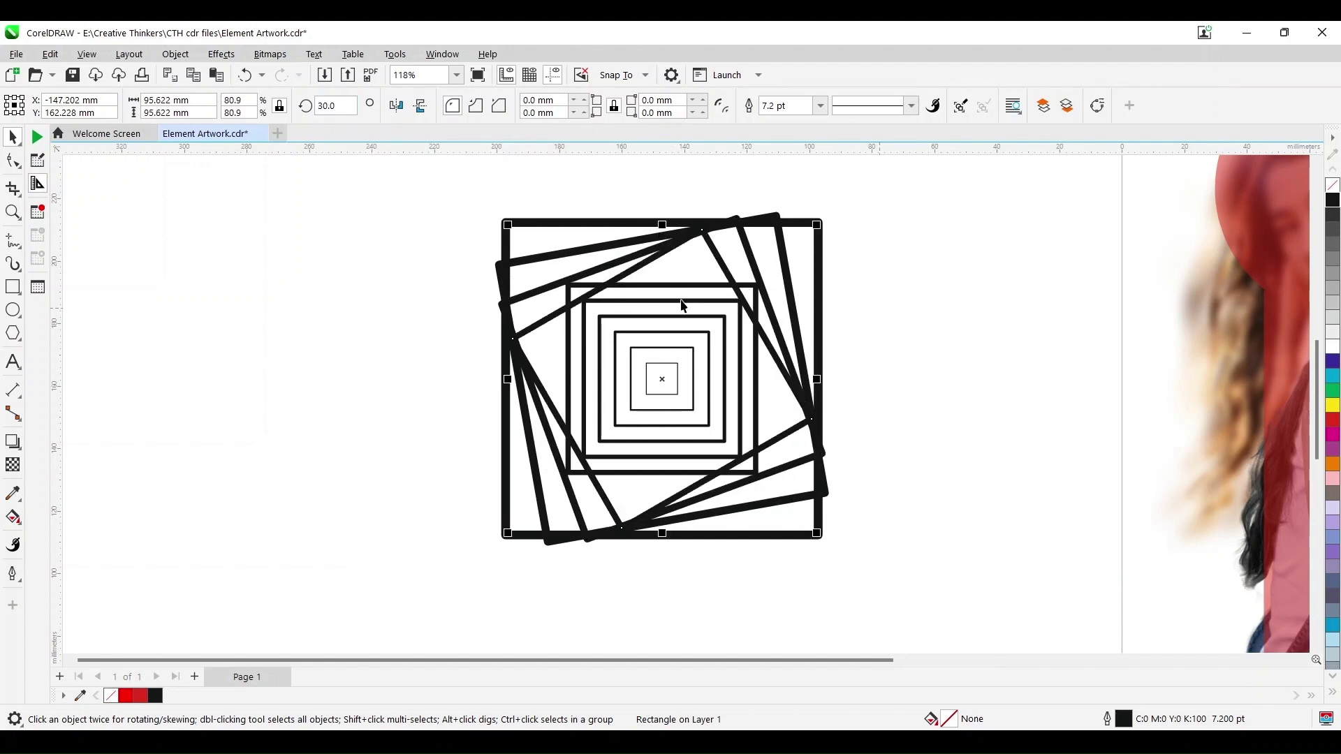
# - Select the 60 mm square together with the next four squares inside it and rotate them to 40 degrees
pyautogui.click(681, 285)
pyautogui.keyDown('shift'); pyautogui.click(685, 301); pyautogui.keyUp('shift')
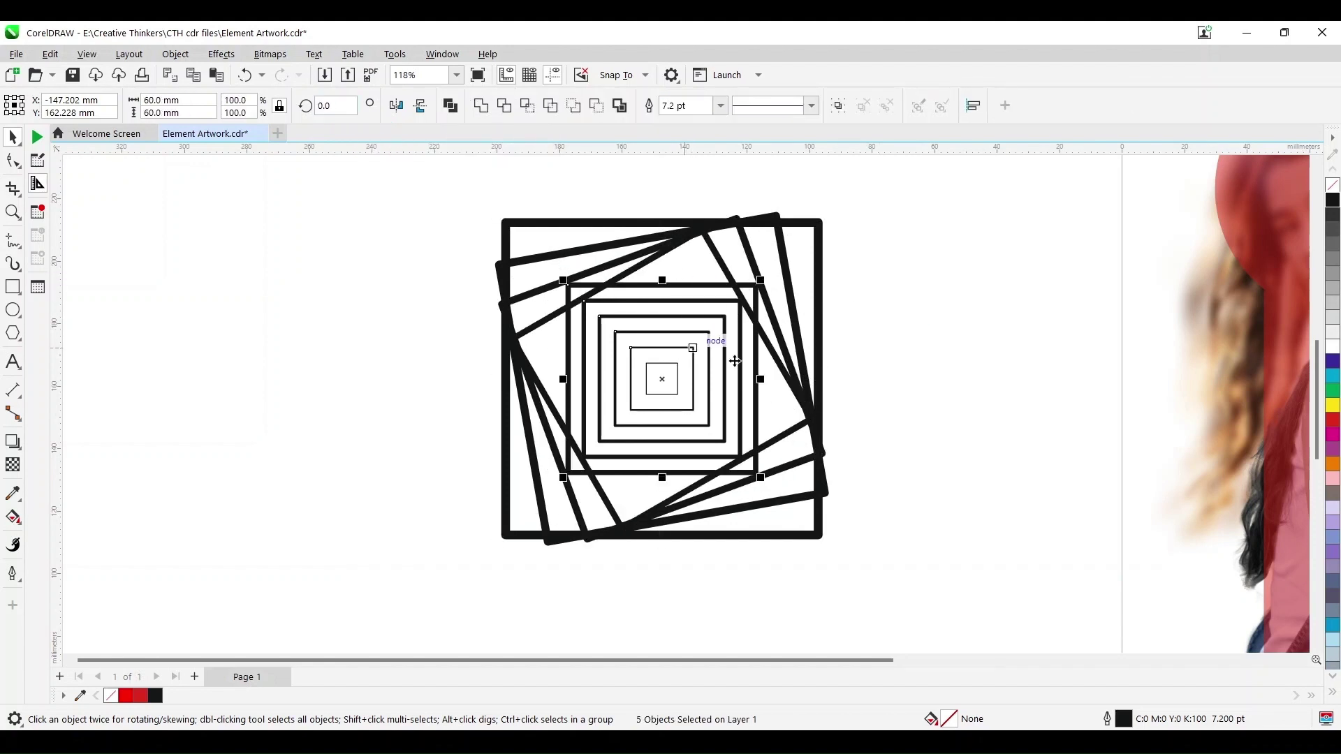
pyautogui.hotkey('ctrl', 'r')
pyautogui.hotkey('ctrl', 'r')
pyautogui.hotkey('ctrl', 'r')
pyautogui.hotkey('ctrl', 'r')
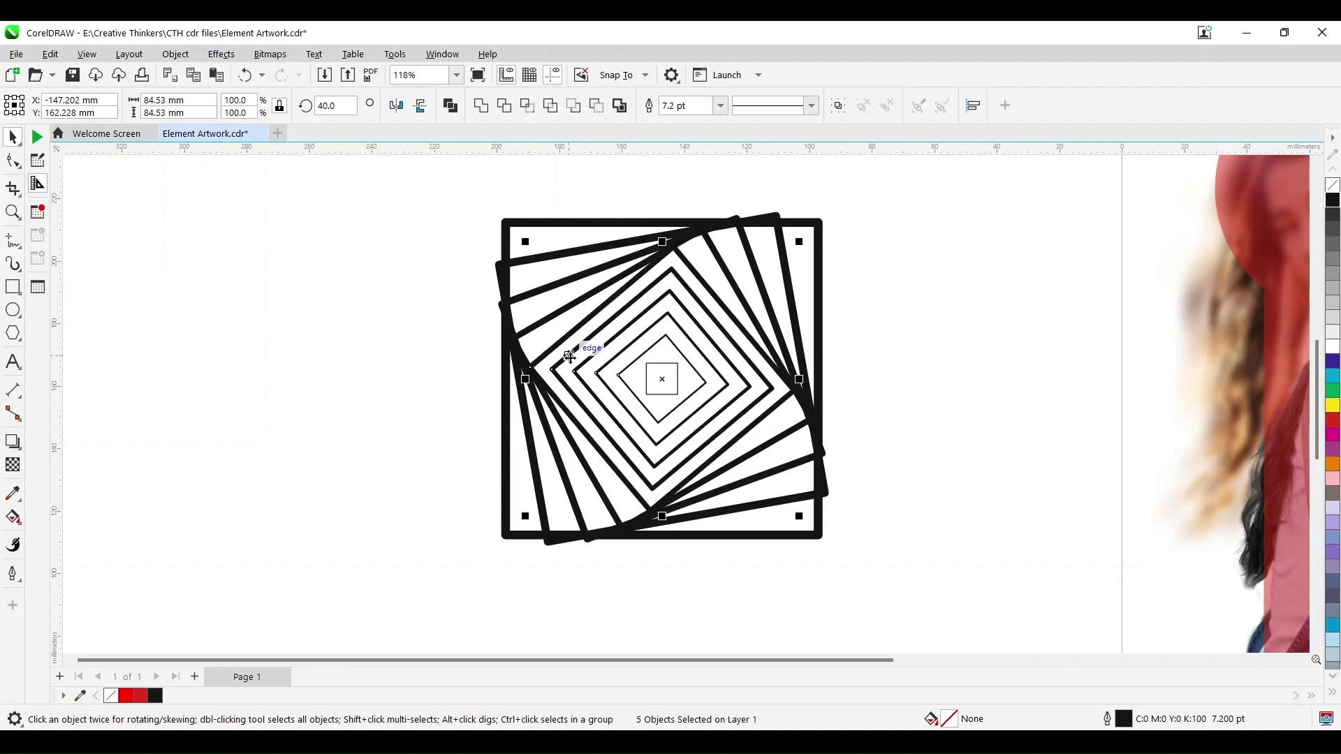
# - Remove the outermost square from the selection each time and rotate the remaining ones another 10 degrees, from 50 up to 80 degrees
pyautogui.keyDown('shift'); pyautogui.click(566, 350); pyautogui.keyUp('shift')
pyautogui.hotkey('ctrl', 'r')
pyautogui.keyDown('shift'); pyautogui.click(573, 364); pyautogui.keyUp('shift')
pyautogui.hotkey('ctrl', 'r')
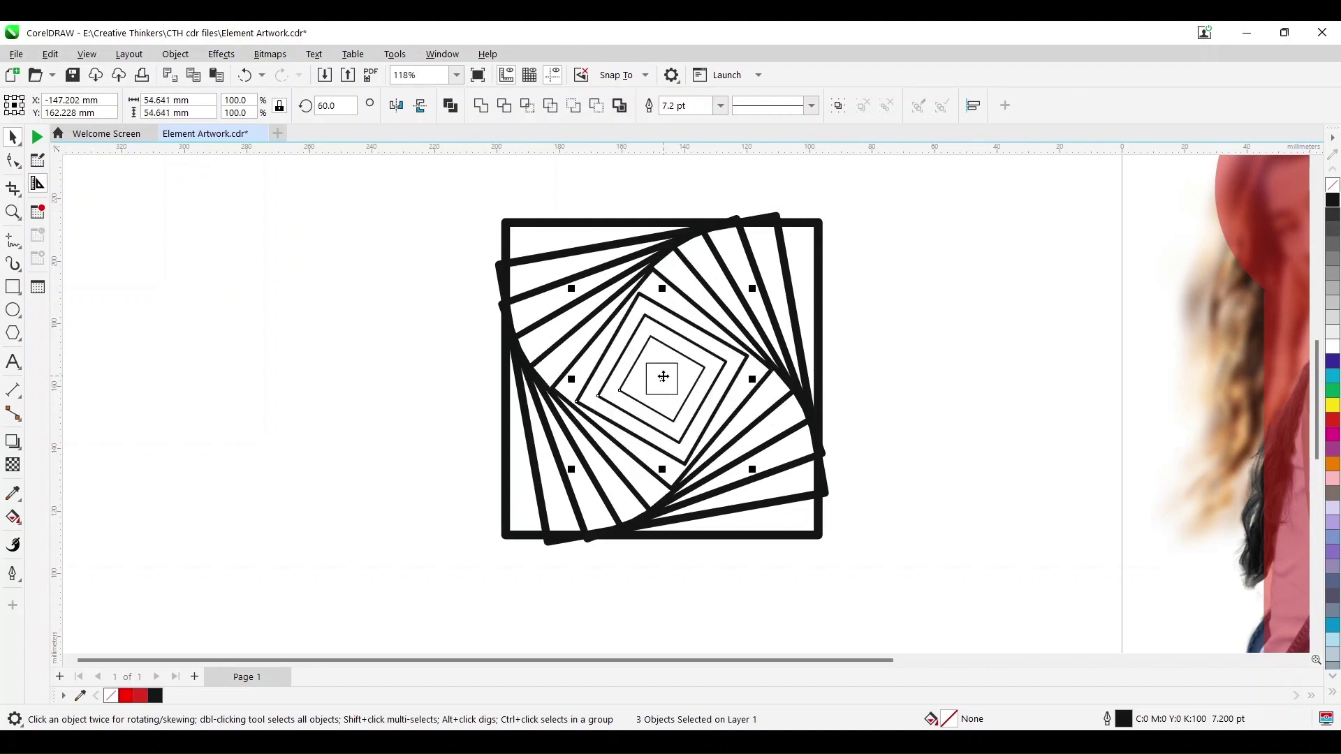
pyautogui.keyDown('shift'); pyautogui.click(592, 371); pyautogui.keyUp('shift')
pyautogui.hotkey('ctrl', 'r')
pyautogui.keyDown('shift'); pyautogui.click(730, 386); pyautogui.keyUp('shift')
pyautogui.hotkey('ctrl', 'r')
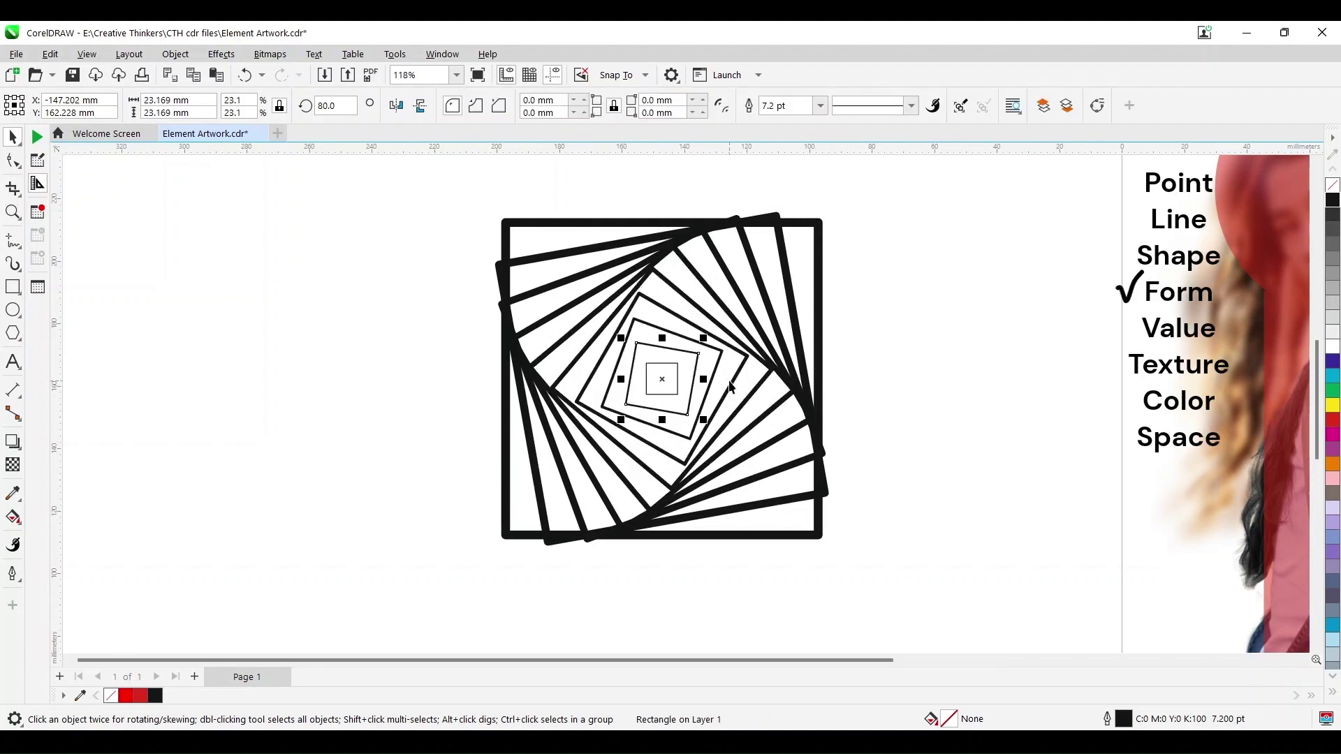
pyautogui.click(655, 388)
pyautogui.click(657, 394)
pyautogui.hotkey('ctrl', 'r')
pyautogui.hotkey('ctrl', 'r')
pyautogui.hotkey('ctrl', 'r')
pyautogui.hotkey('ctrl', 'r')
pyautogui.hotkey('ctrl', 'r')
pyautogui.hotkey('ctrl', 'r')
pyautogui.hotkey('ctrl', 'r')
pyautogui.hotkey('ctrl', 'r')
pyautogui.click(923, 415)
# - Select the whole spiral of squares, enlarge it to about 155.5 mm wide and shift it slightly beside the page
pyautogui.press('F4')
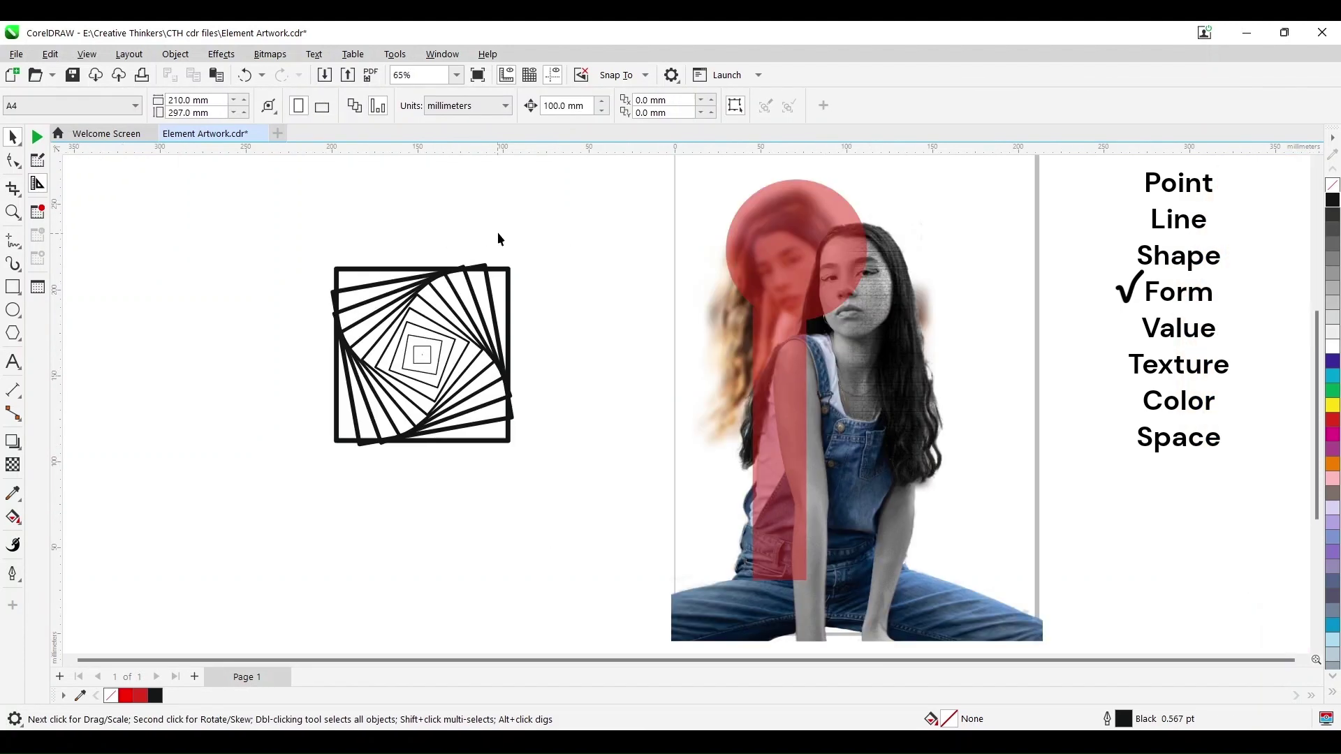
pyautogui.moveTo(563, 218); pyautogui.dragTo(264, 546)
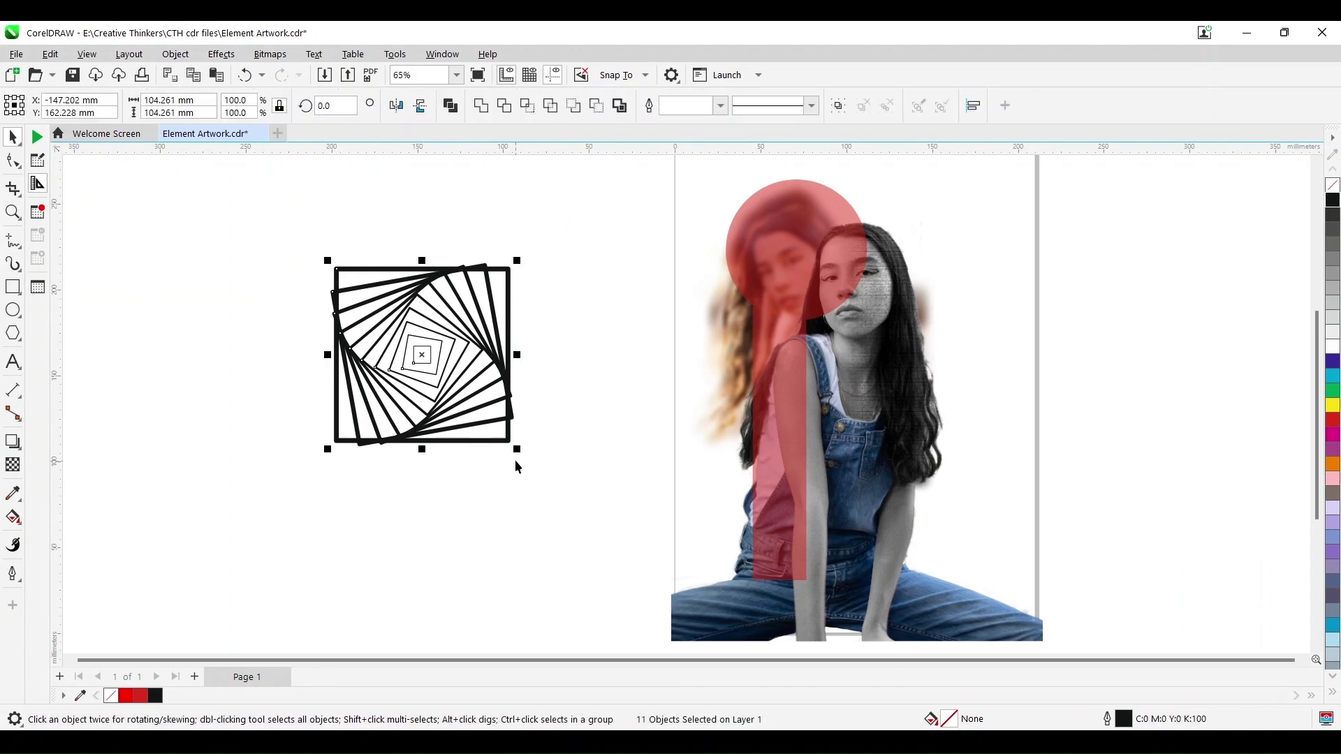
pyautogui.moveTo(516, 455); pyautogui.dragTo(561, 493)
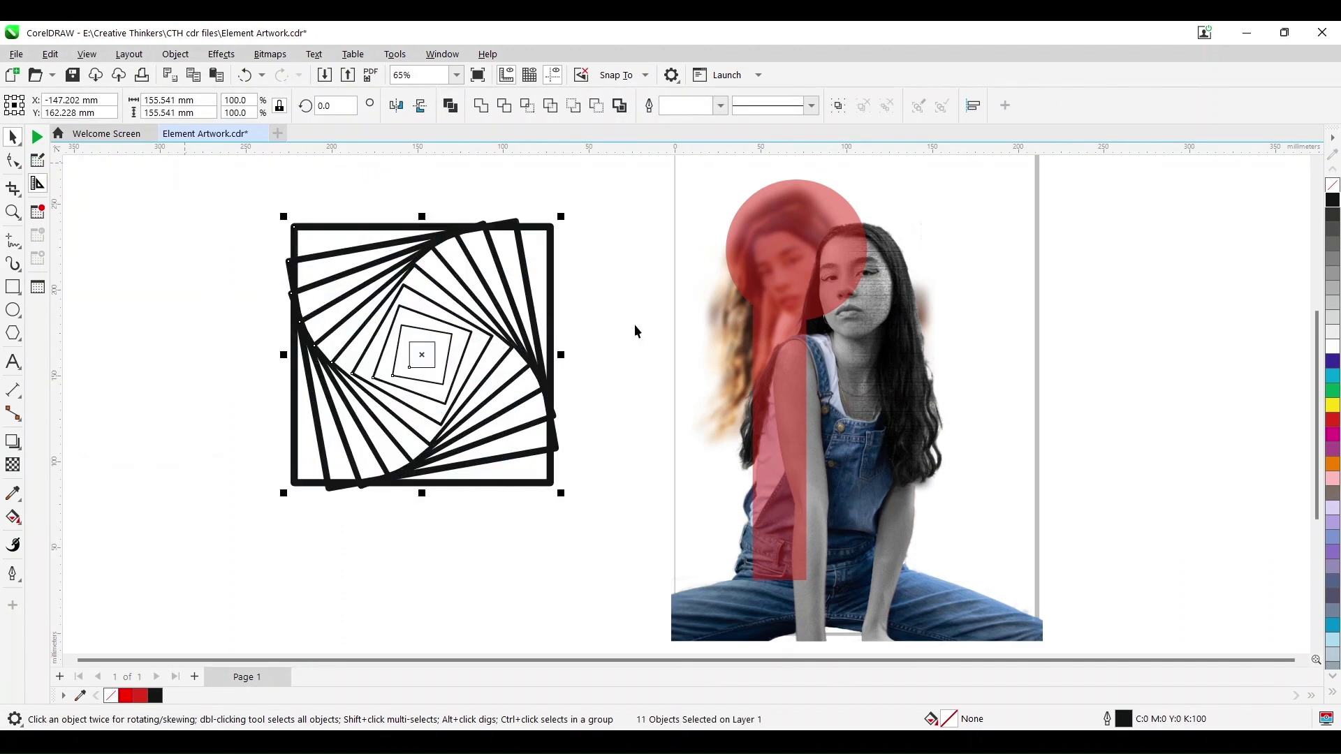
pyautogui.moveTo(422, 354)
pyautogui.mouseDown()
pyautogui.moveTo(465, 346)
pyautogui.moveTo(435, 347)
pyautogui.mouseUp()
pyautogui.press('Escape')
pyautogui.click(561, 241)
pyautogui.press('Escape')
# - Fill the innermost squares, working outward from the centre, with black and progressively lighter greys down to 60% black
pyautogui.press('Tab')
pyautogui.click(1331, 203)
pyautogui.click(461, 331)
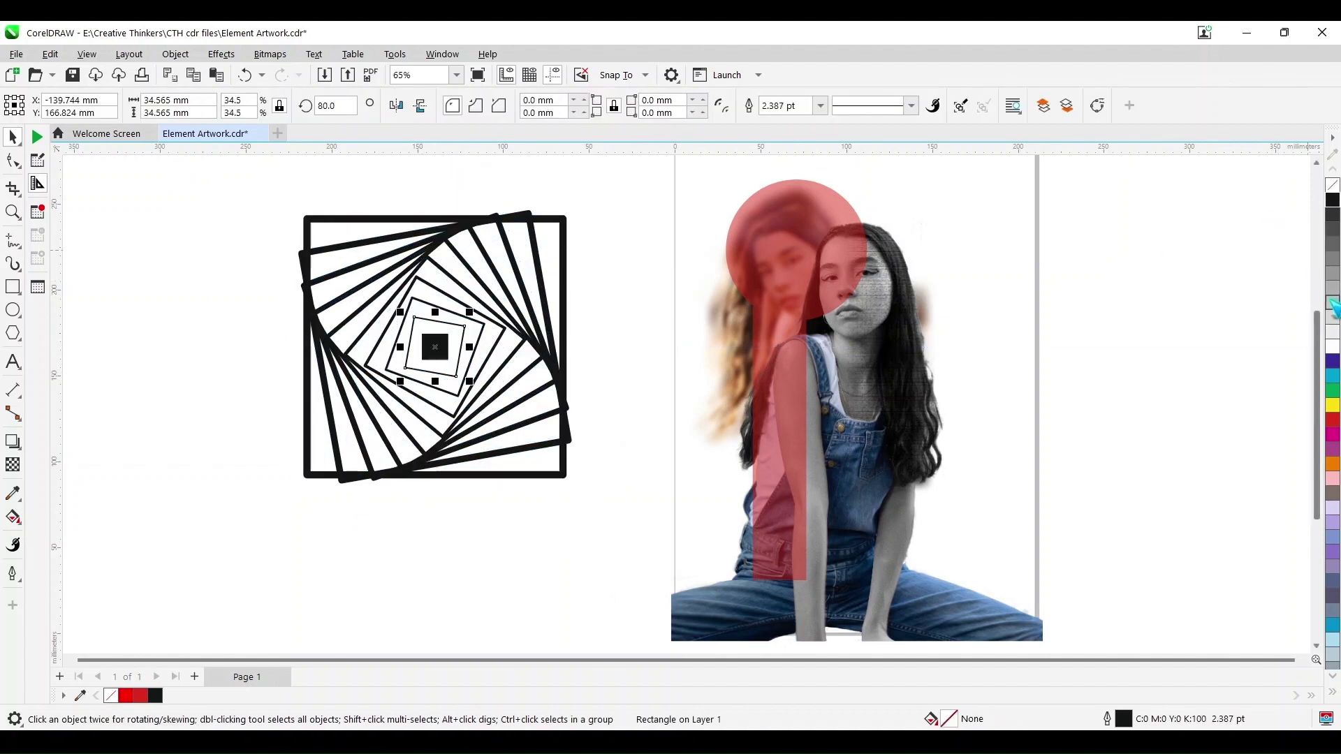
pyautogui.click(1332, 213)
pyautogui.hotkey('ctrl', 'r')
pyautogui.press('Tab')
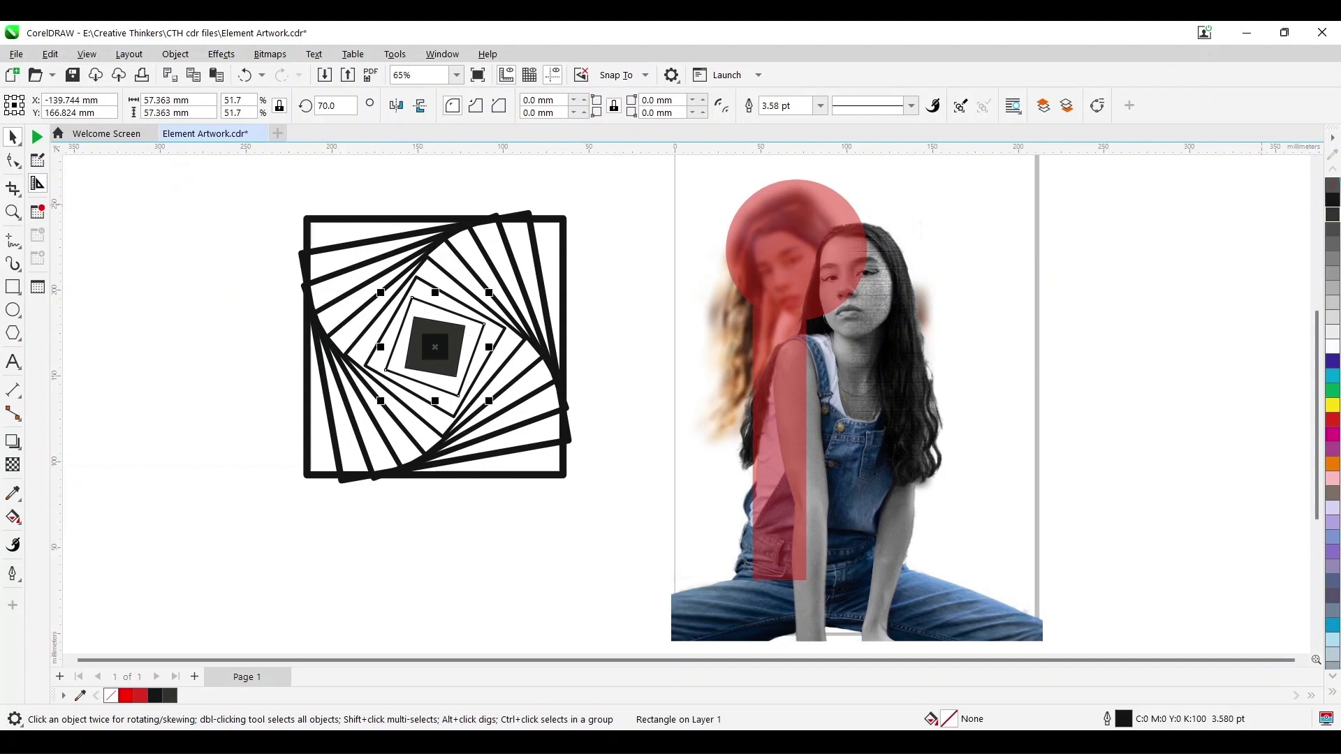
pyautogui.click(1332, 238)
pyautogui.press('Tab')
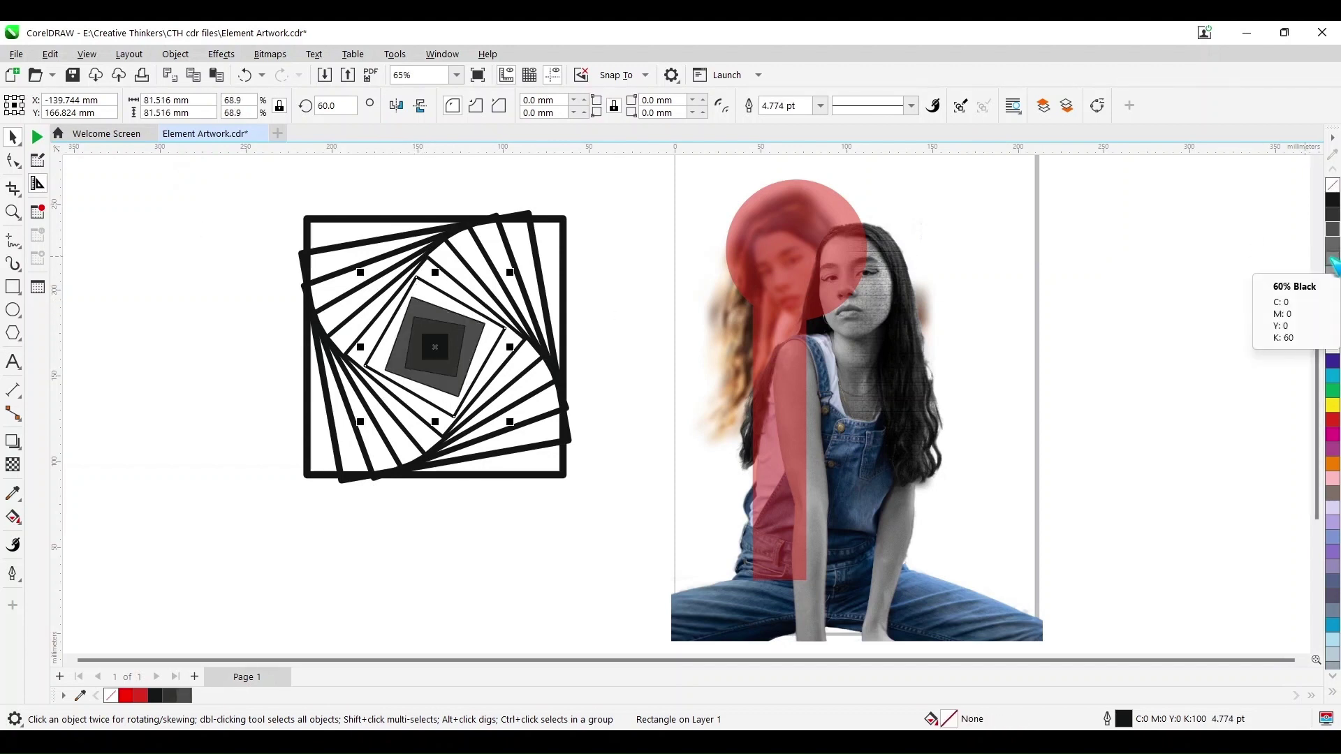
pyautogui.click(1331, 247)
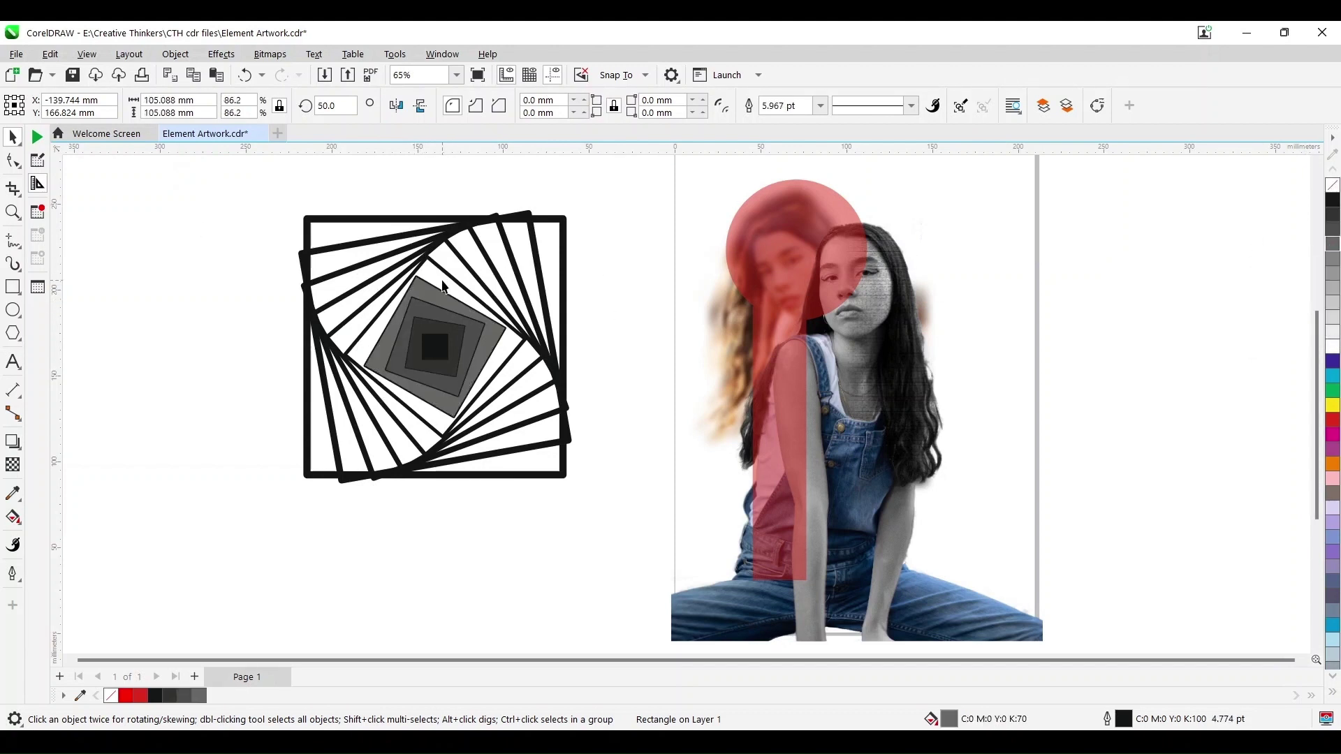
pyautogui.hotkey('ctrl', 'r')
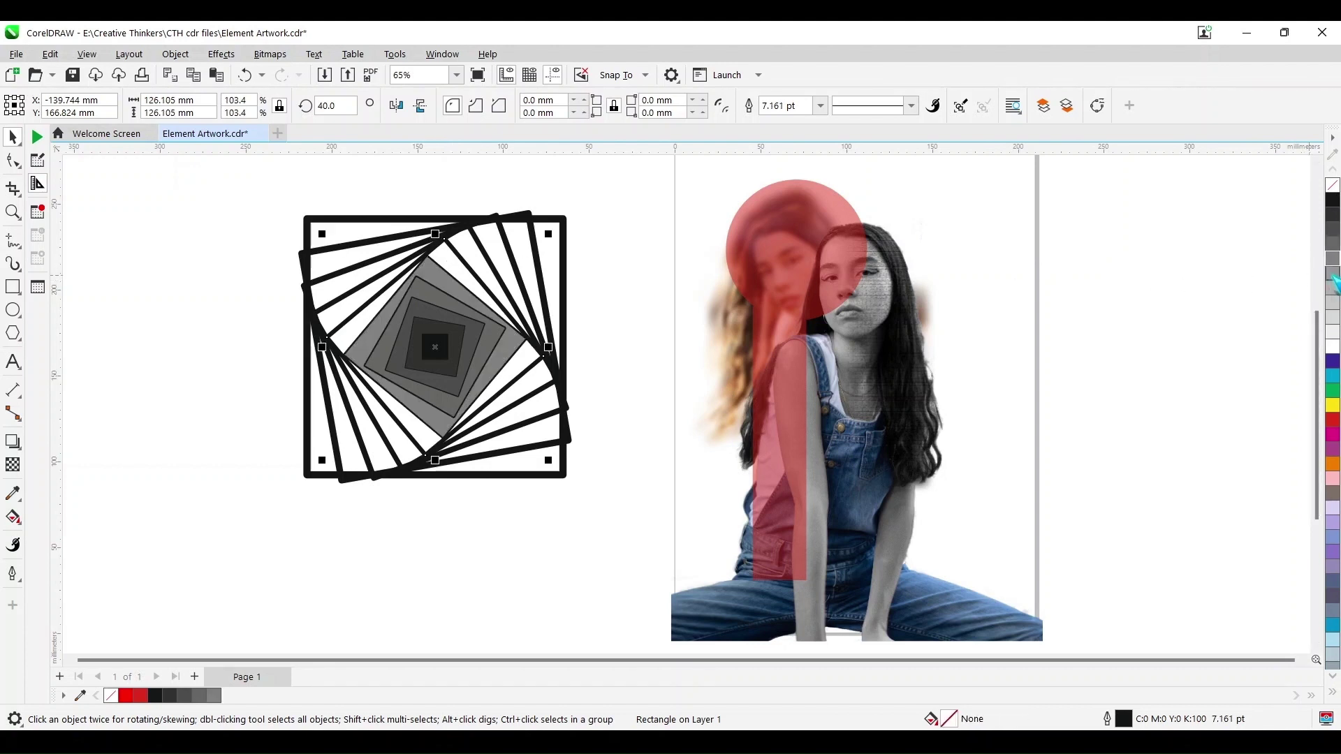
# - Fill the remaining squares outward with successively lighter greys, giving the outermost square the lightest grey
pyautogui.click(1333, 273)
pyautogui.click(460, 249)
pyautogui.click(1333, 288)
pyautogui.click(493, 250)
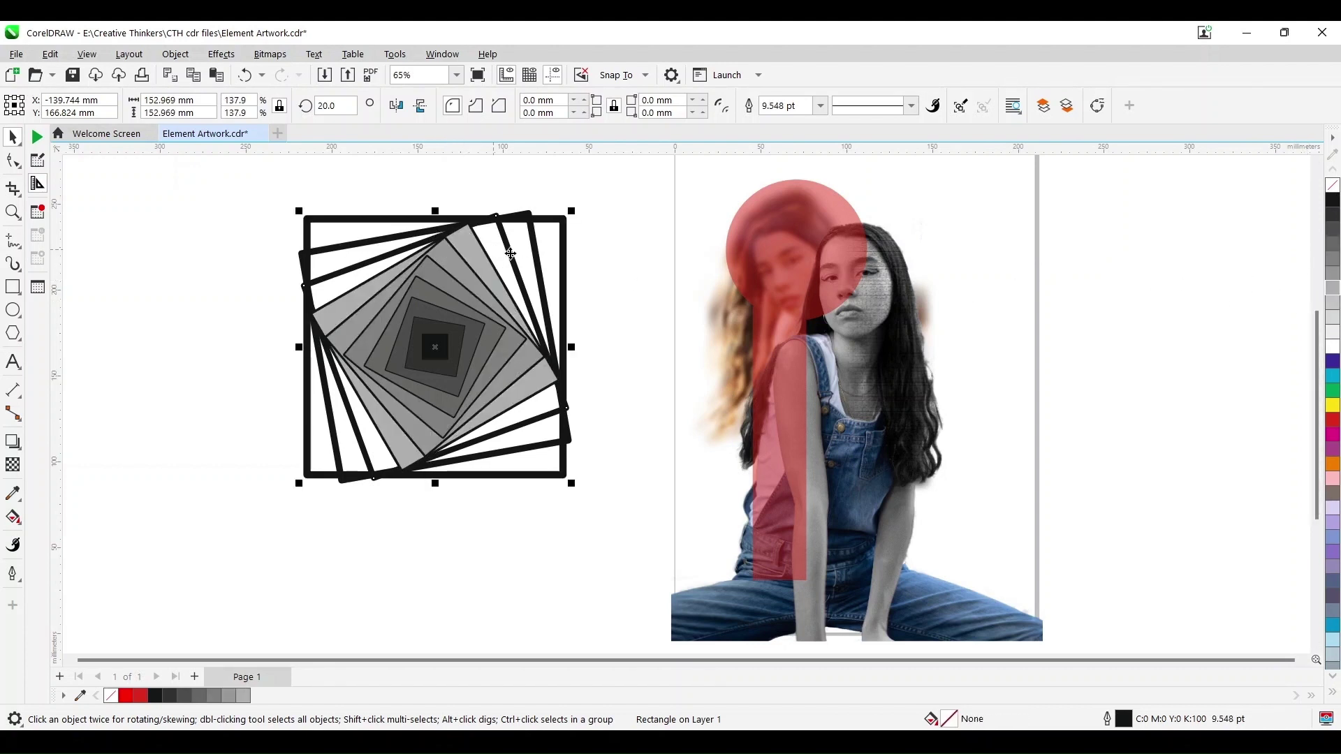
pyautogui.click(1333, 303)
pyautogui.click(509, 238)
pyautogui.click(1333, 317)
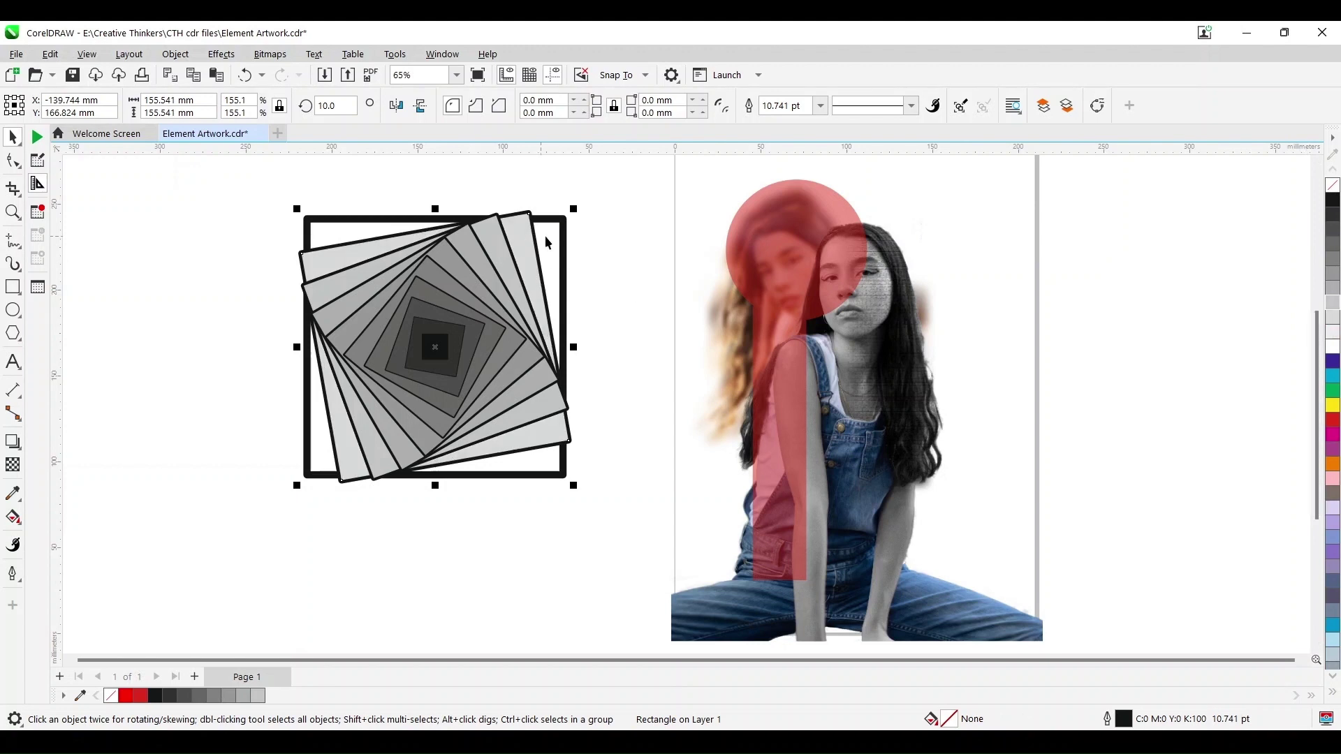
pyautogui.click(563, 243)
pyautogui.click(1333, 332)
pyautogui.click(633, 300)
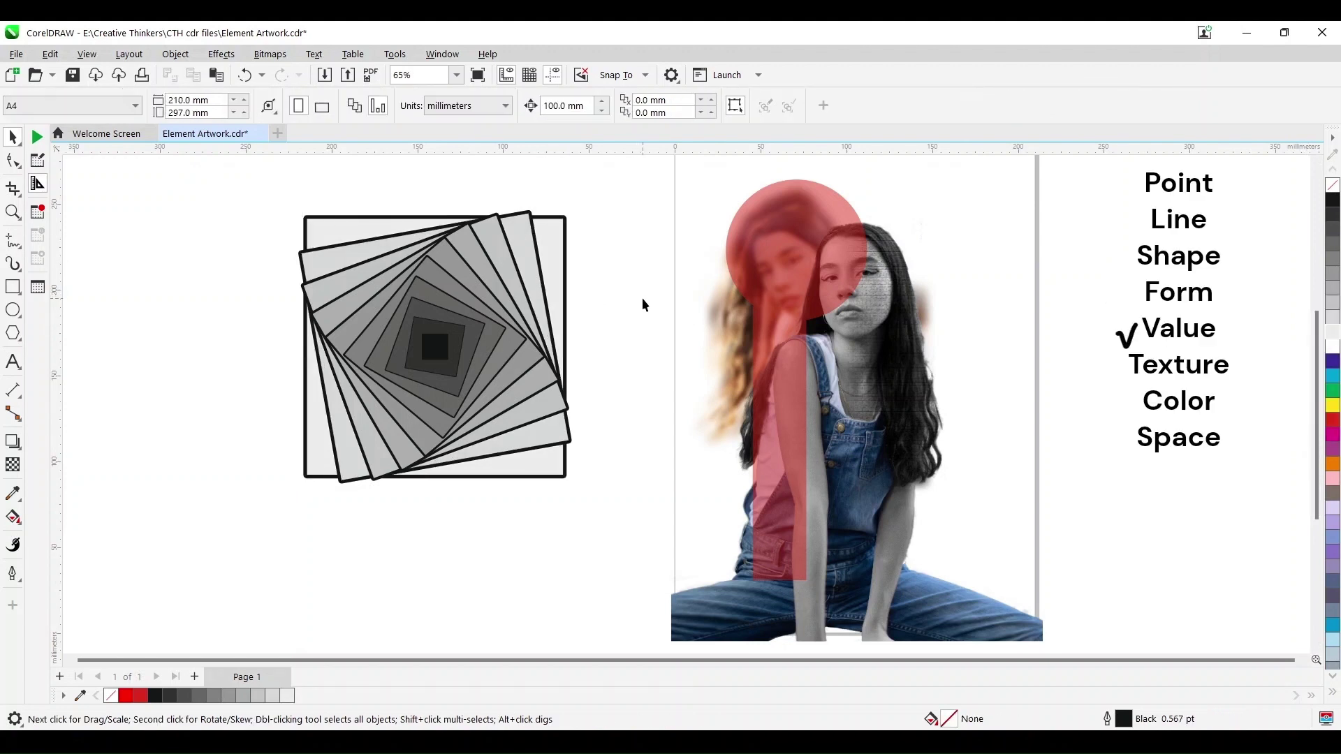
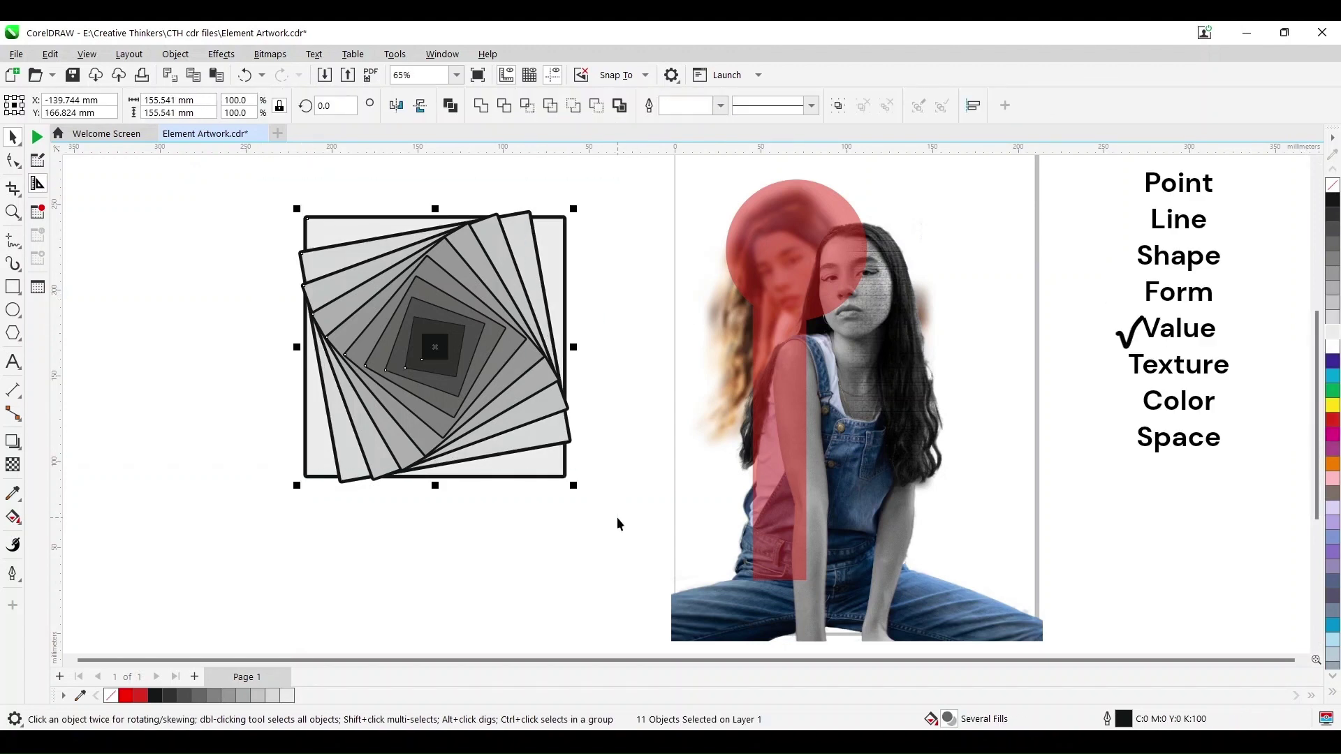
# - Group all the shaded squares, centre the group on the page and send it behind the women
pyautogui.hotkey('ctrl', 'g')
pyautogui.press('p')
pyautogui.hotkey('shift', 'pagedown')
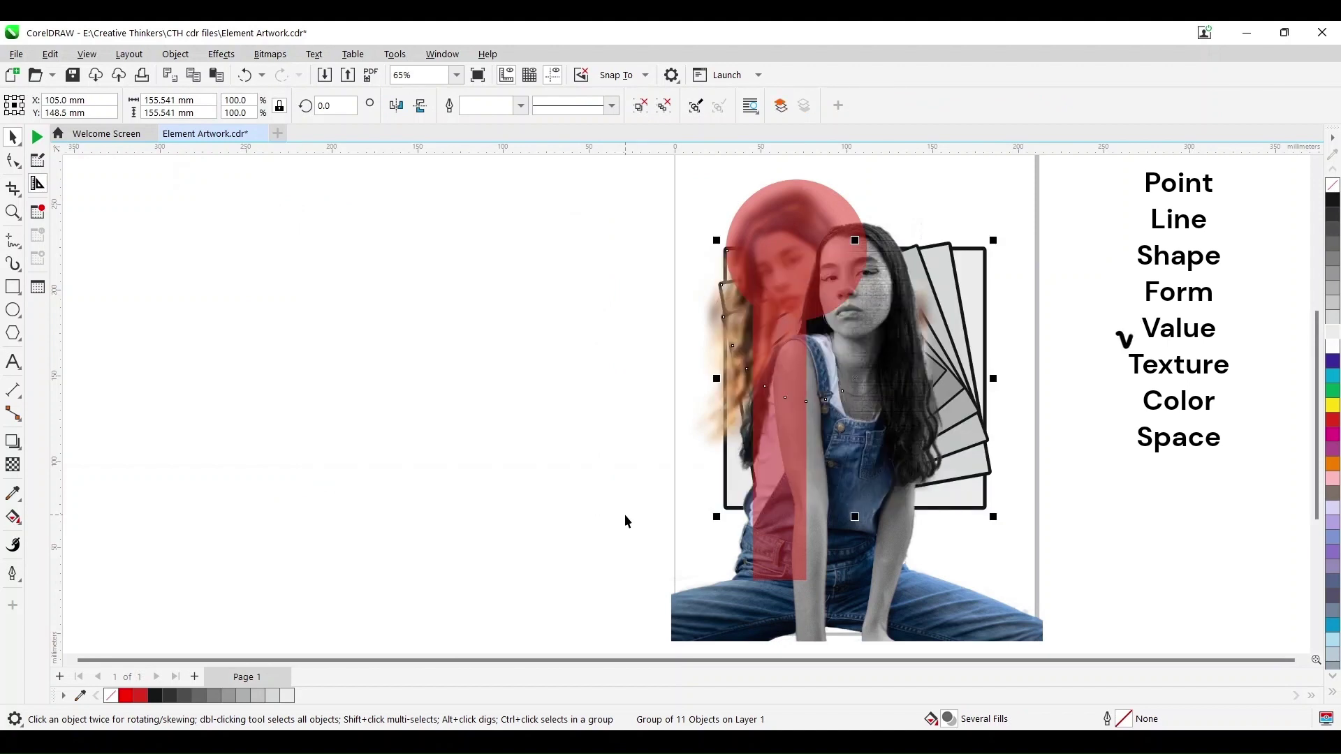
pyautogui.press('F4')
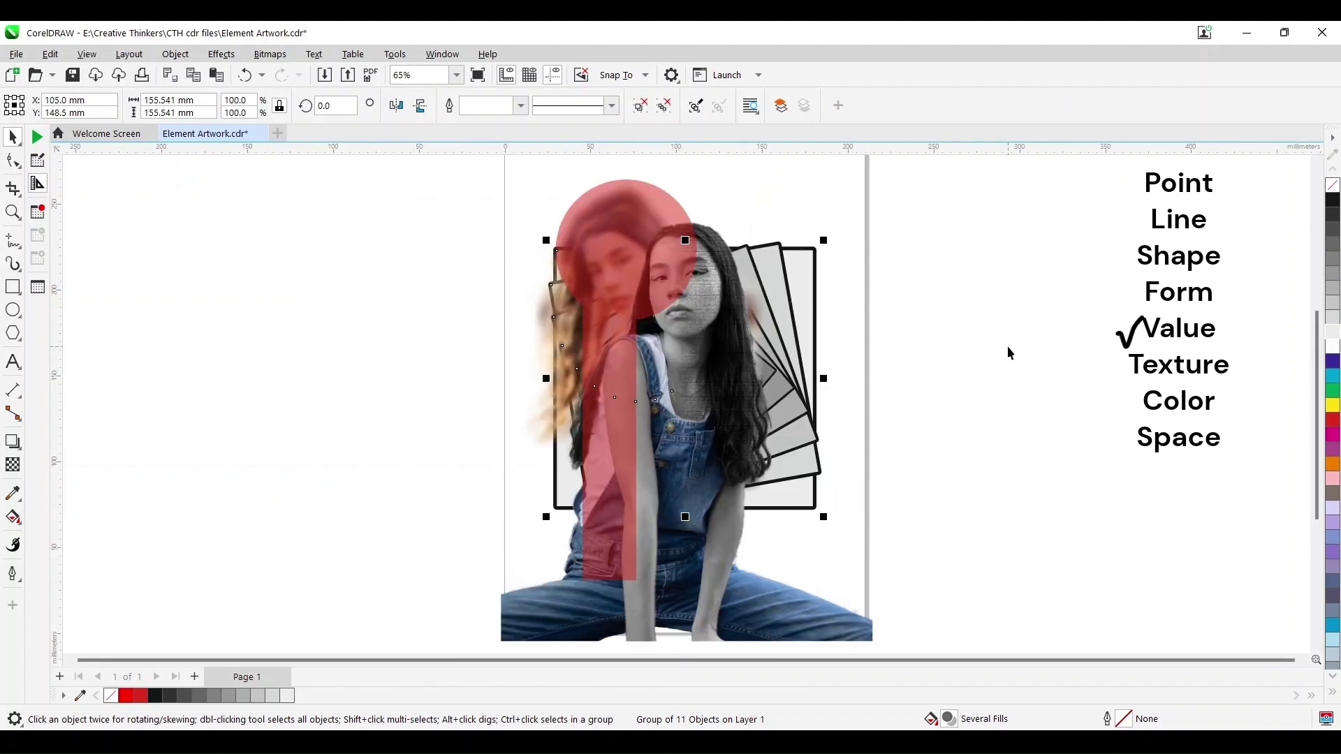
# - Shift the squares group toward the page's upper right and scale it down to about 105 mm wide behind the seated woman's head
pyautogui.press('Up')
pyautogui.press('F4')
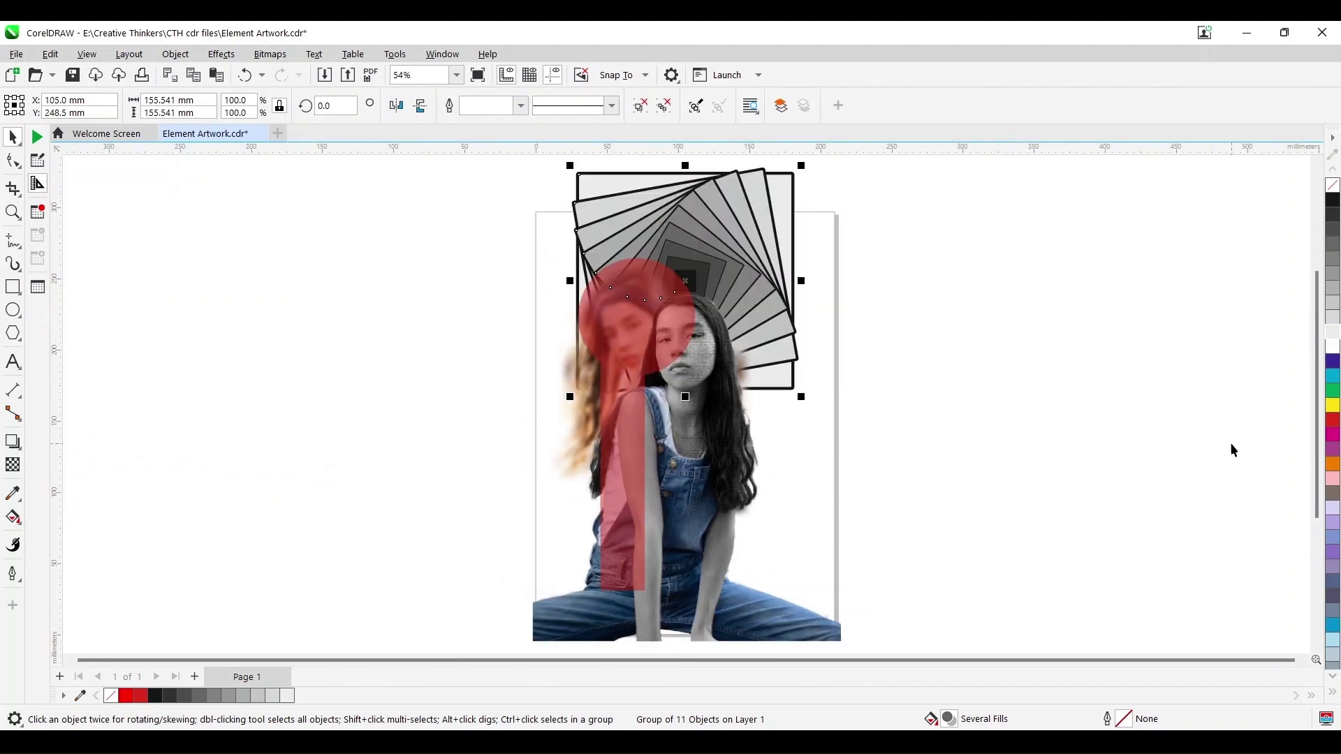
pyautogui.press('Right')
pyautogui.press('Right')
pyautogui.press('Down')
pyautogui.press('Left')
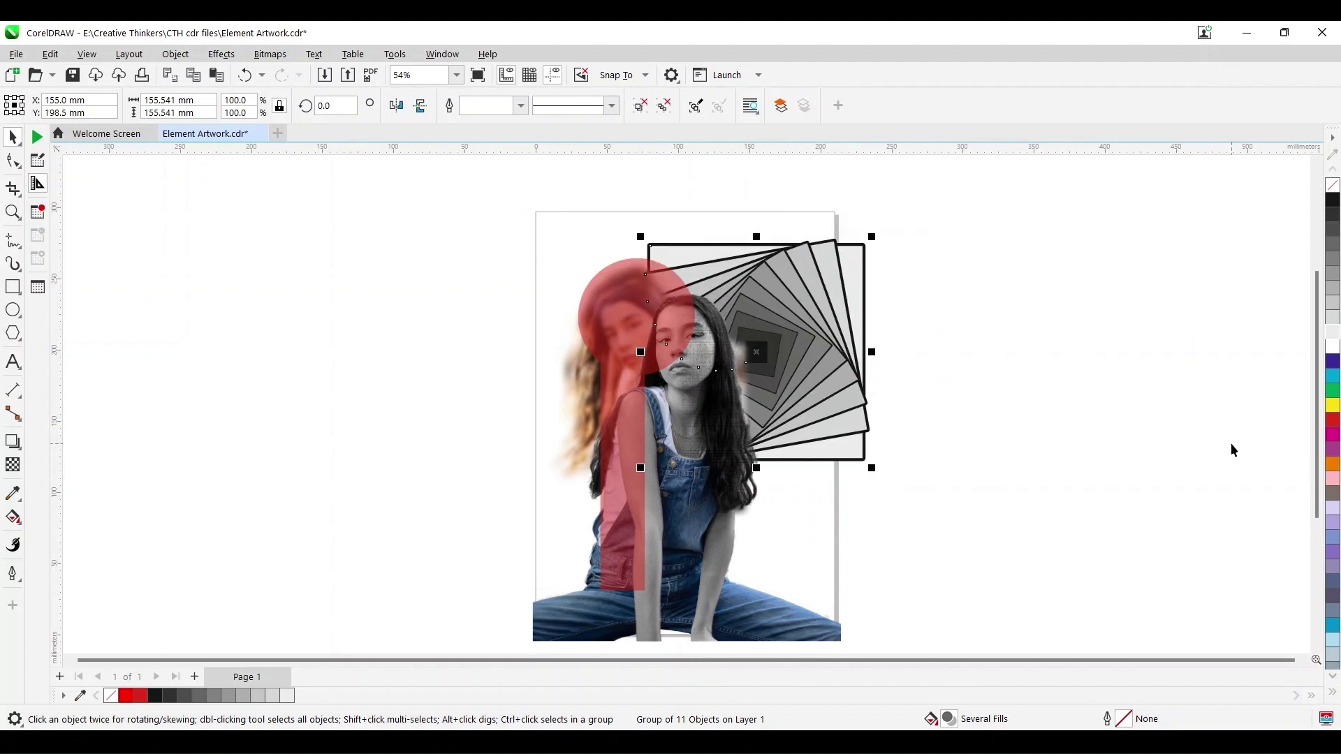
pyautogui.moveTo(877, 467); pyautogui.dragTo(805, 395)
pyautogui.click(754, 338)
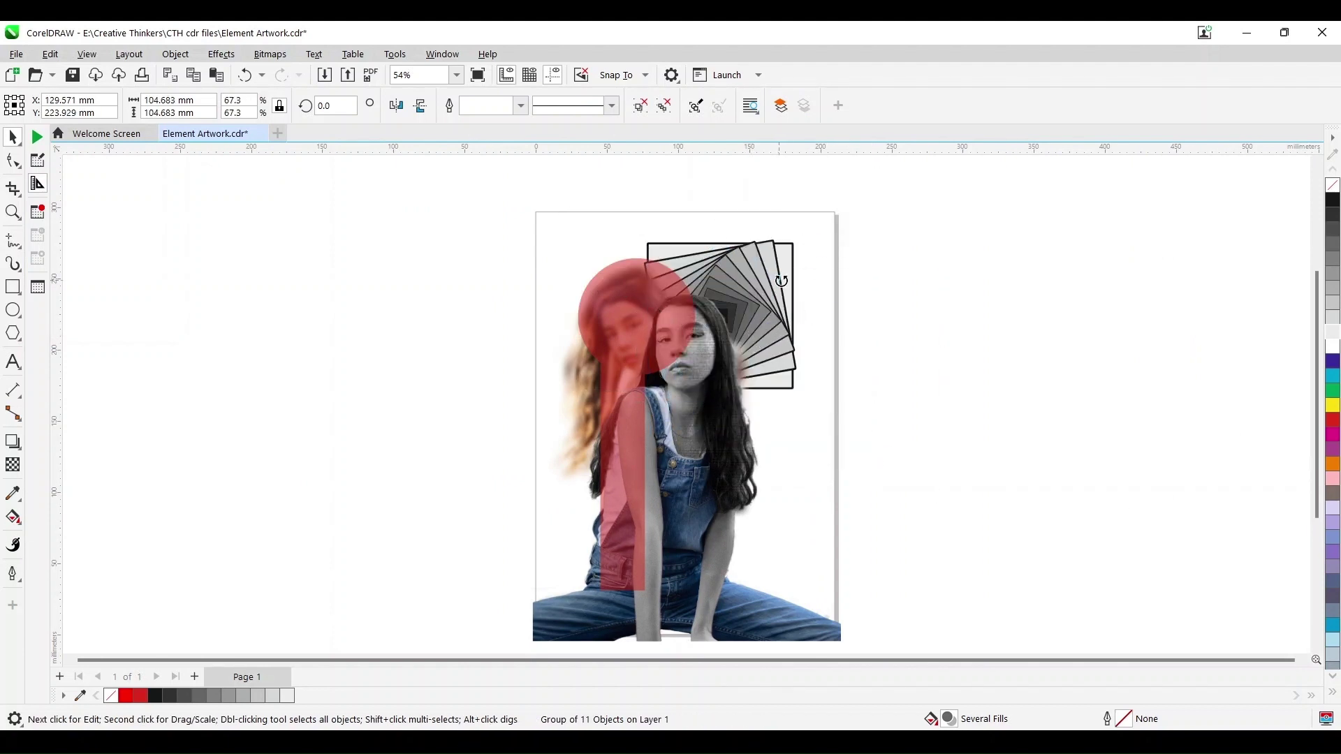
pyautogui.moveTo(803, 234); pyautogui.dragTo(857, 269)
pyautogui.hotkey('ctrl', 'z')
pyautogui.click(962, 322)
pyautogui.click(816, 288)
pyautogui.click(965, 447)
# - In the browser, find the free futuristic geometric infographic vector among Freepik's graphic art results and download it
pyautogui.scroll(1, 965, 448)
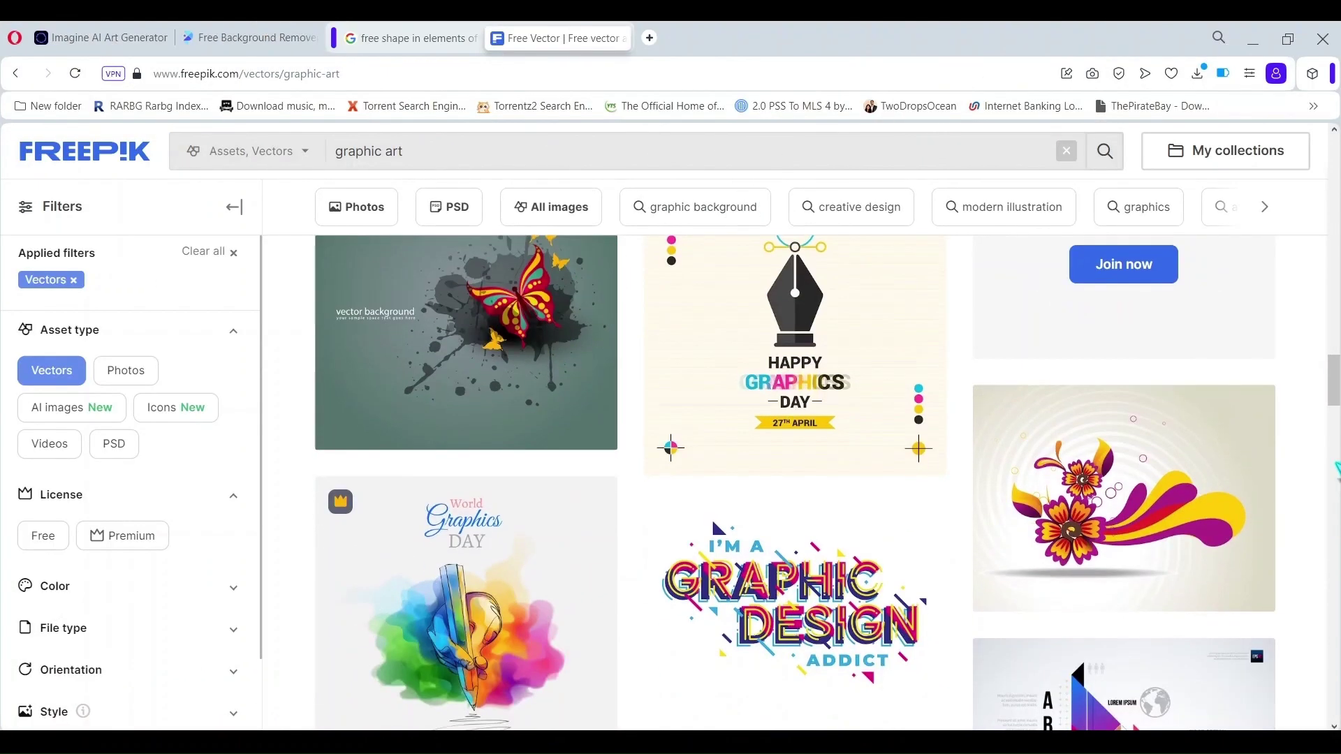
pyautogui.scroll(-3, 796, 482)
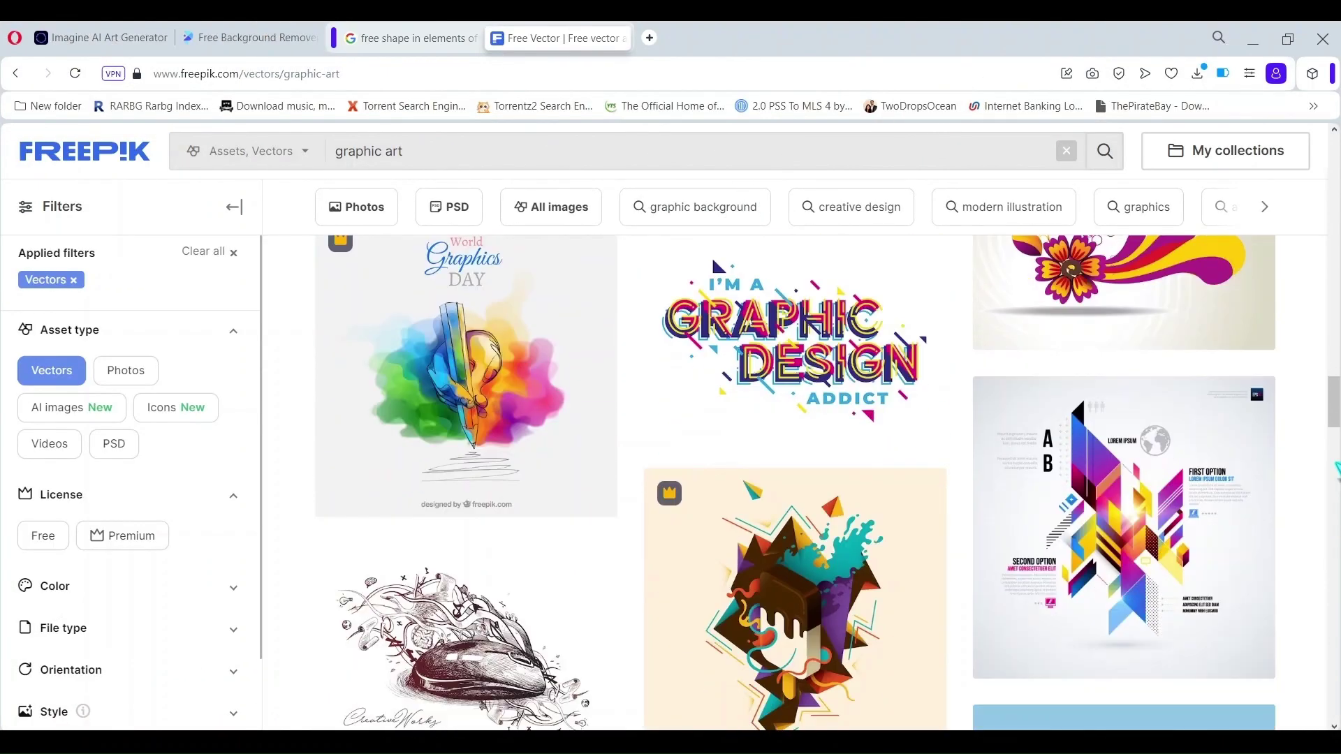
pyautogui.scroll(-2, 796, 482)
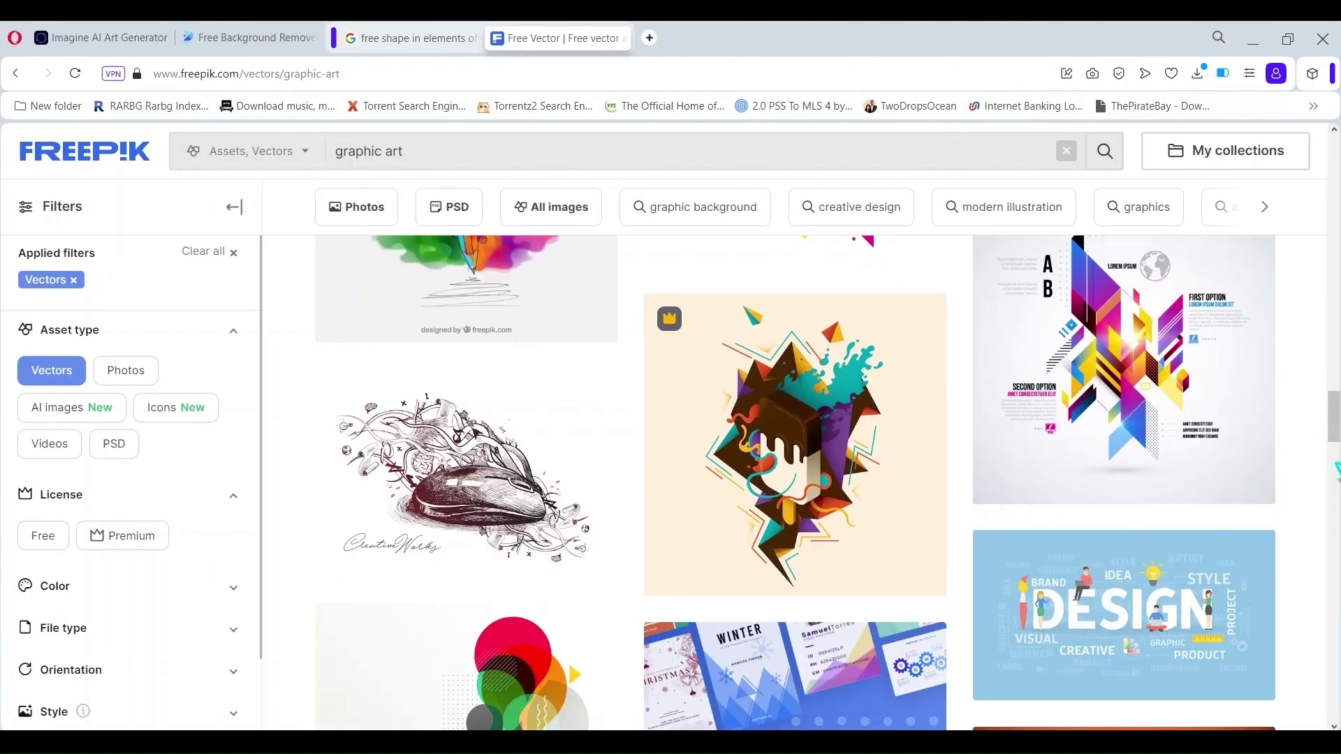
pyautogui.click(1229, 330)
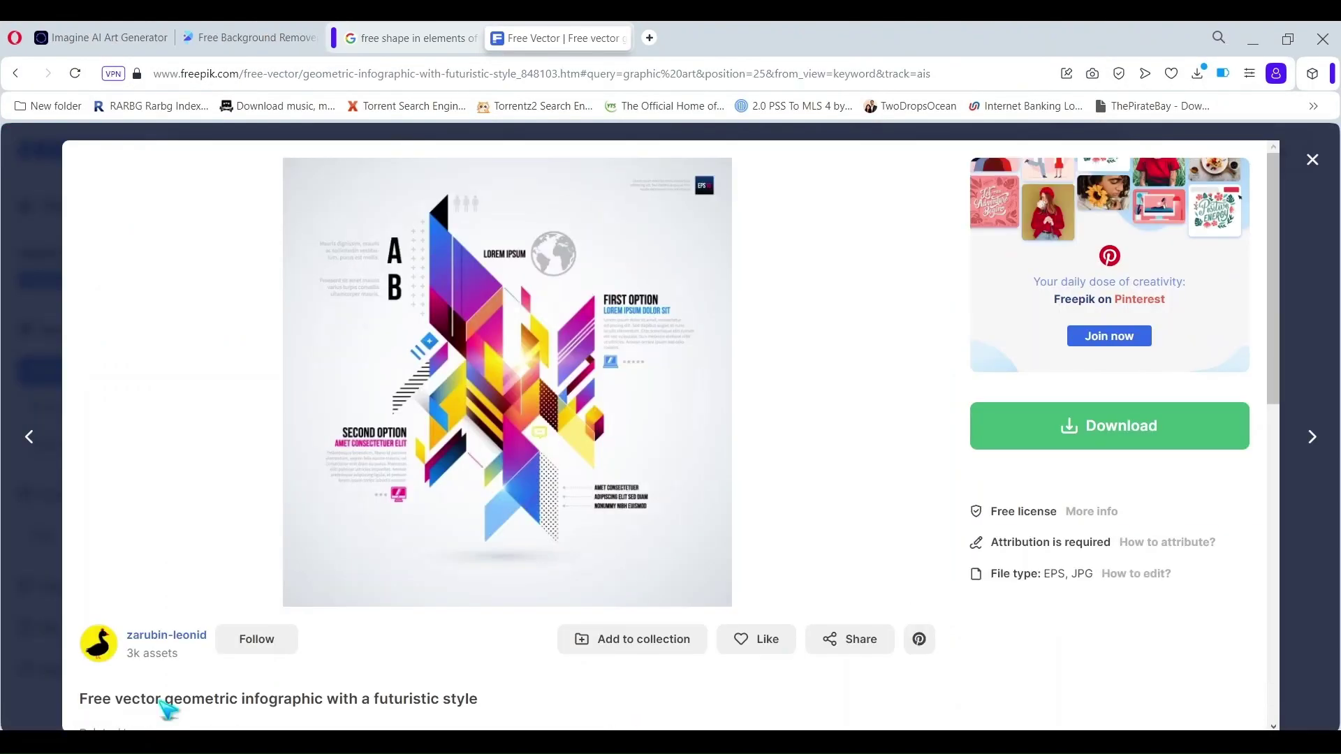
pyautogui.click(1061, 441)
pyautogui.click(1102, 654)
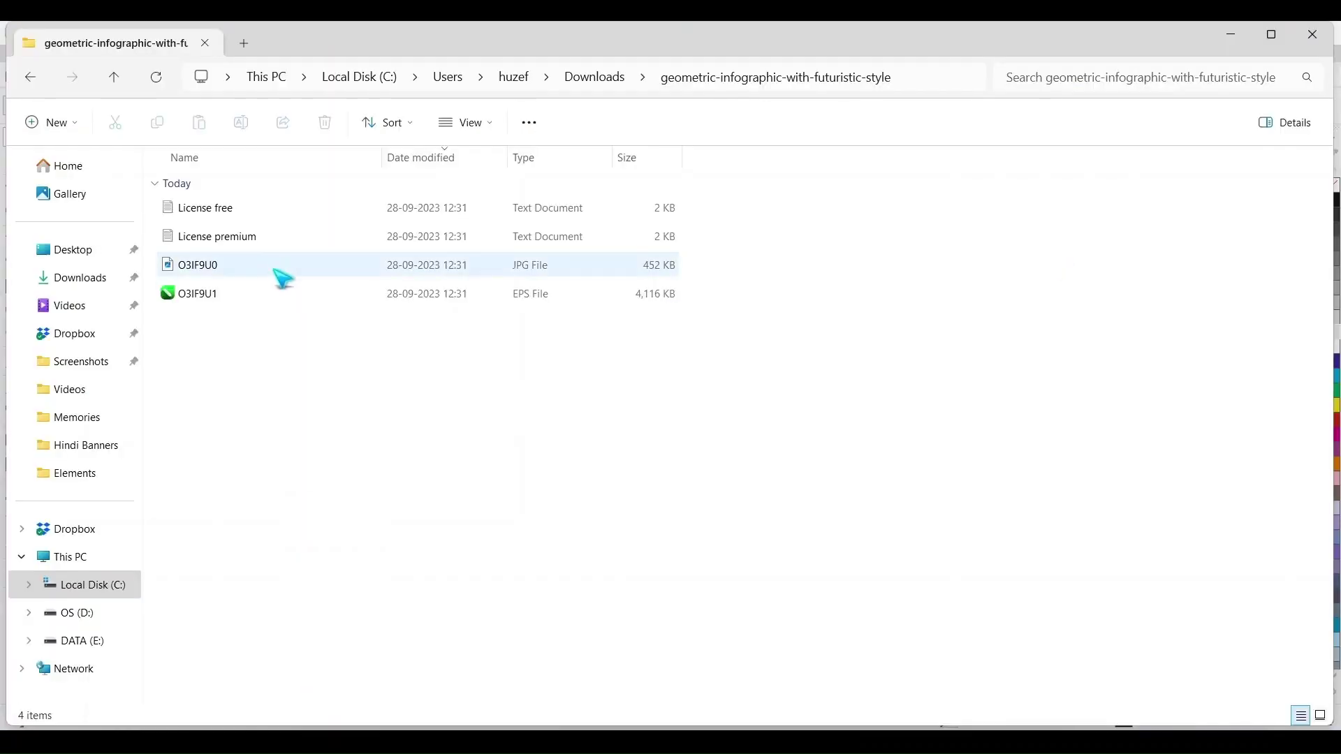
# - In File Explorer, open the O3IF9U0 JPG from the downloaded infographic folder to preview the artwork
pyautogui.click(278, 266)
pyautogui.press('Return')
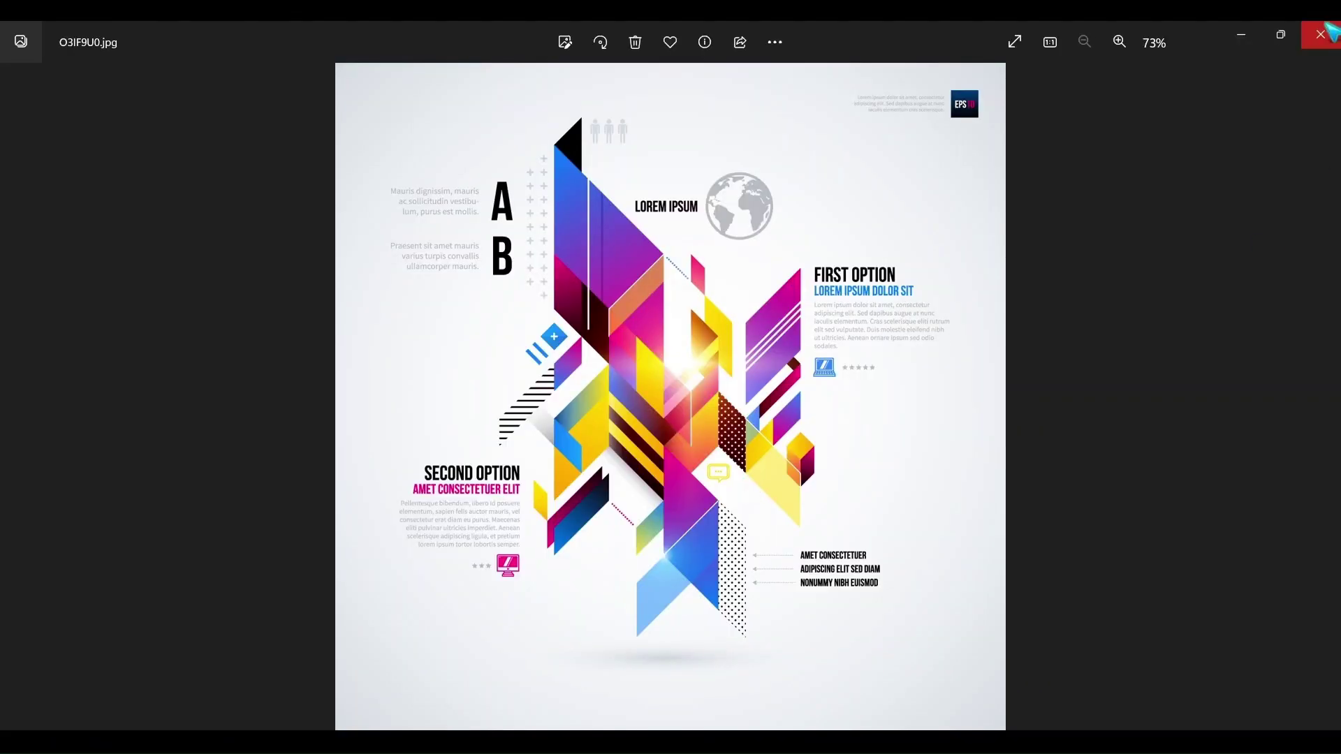
# - Close the JPG preview, open the O3IF9U1 EPS file in CorelDRAW and place the infographic vector beside the page in Element Artwork
pyautogui.click(1313, 33)
pyautogui.click(286, 297)
pyautogui.rightClick(290, 302)
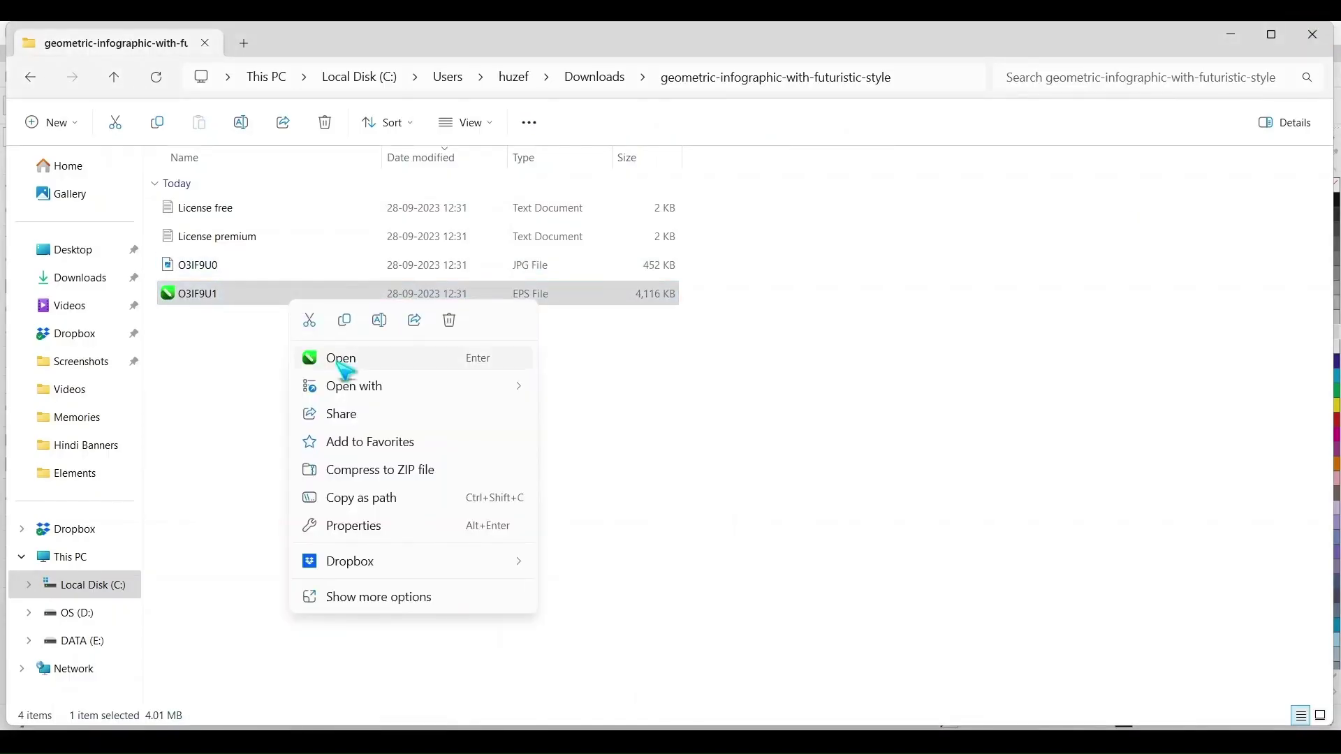
pyautogui.click(340, 360)
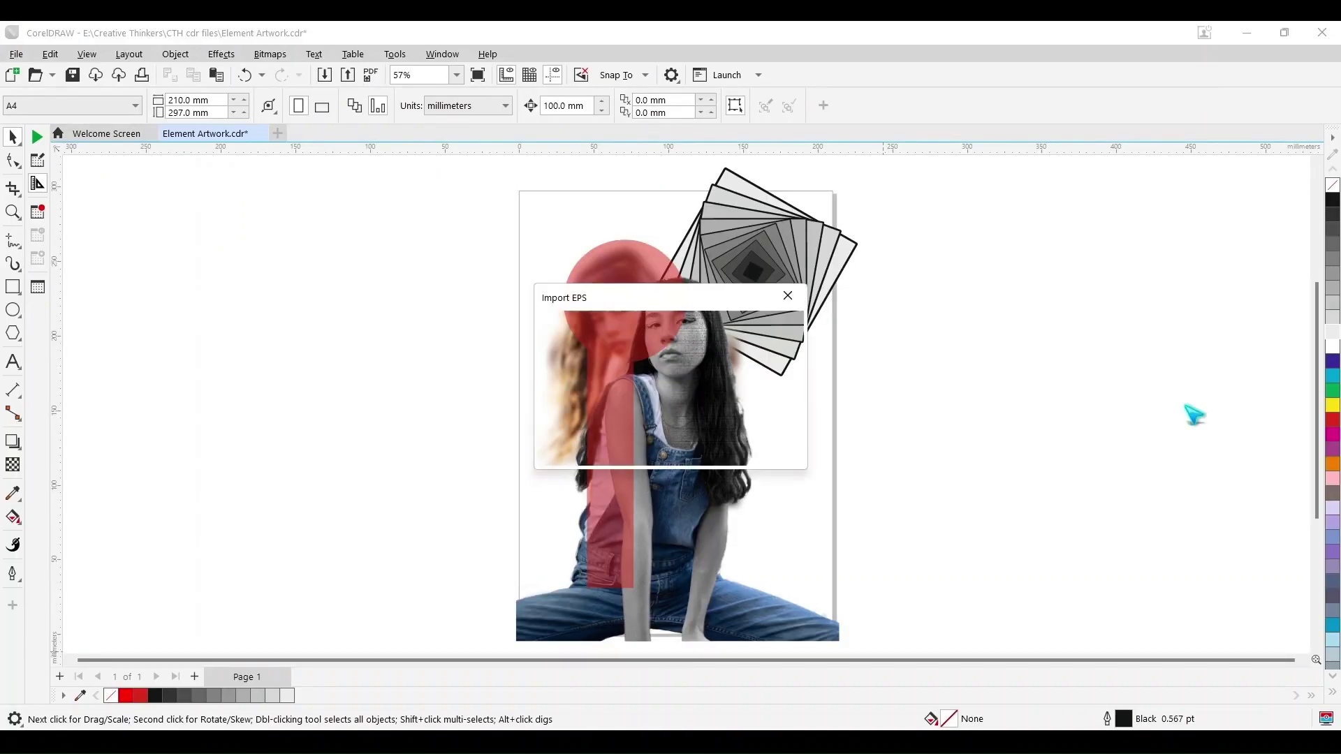
pyautogui.press('Return')
pyautogui.hotkey('ctrl', 'v')
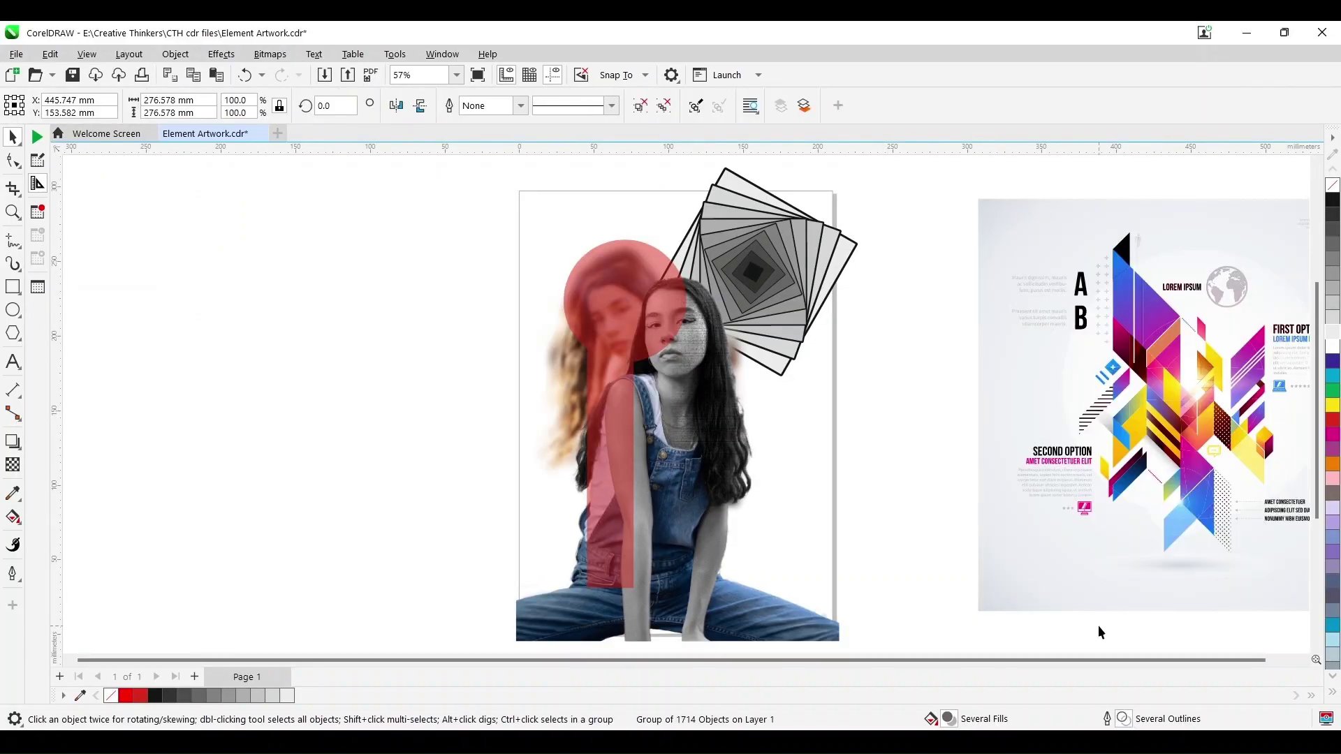
# - Ungroup the infographic completely and delete its grey background, the Second Option text block and the small captions at its lower right
pyautogui.press('Delete')
pyautogui.hotkey('ctrl', 'z')
pyautogui.scroll(-1, 1081, 587)
pyautogui.click(664, 107)
pyautogui.click(1004, 241)
pyautogui.click(1036, 323)
pyautogui.press('Delete')
pyautogui.press('Escape')
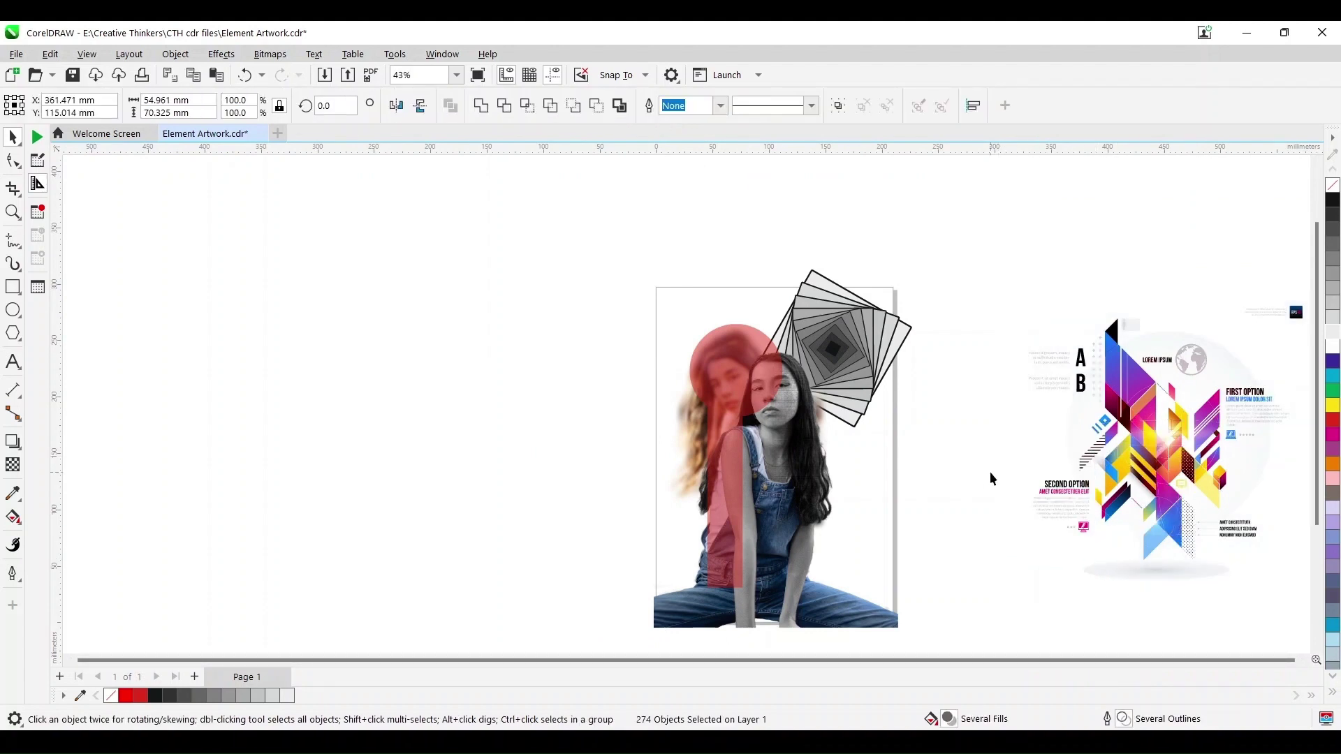
pyautogui.click(1013, 524)
pyautogui.press('Delete')
pyautogui.click(1233, 537)
pyautogui.press('Delete')
# - Delete the EPS badge, First Option text, Lorem Ipsum title with globe, people icons and A/B text around the geometric shapes
pyautogui.click(20, 211)
pyautogui.moveTo(994, 287); pyautogui.dragTo(1207, 587)
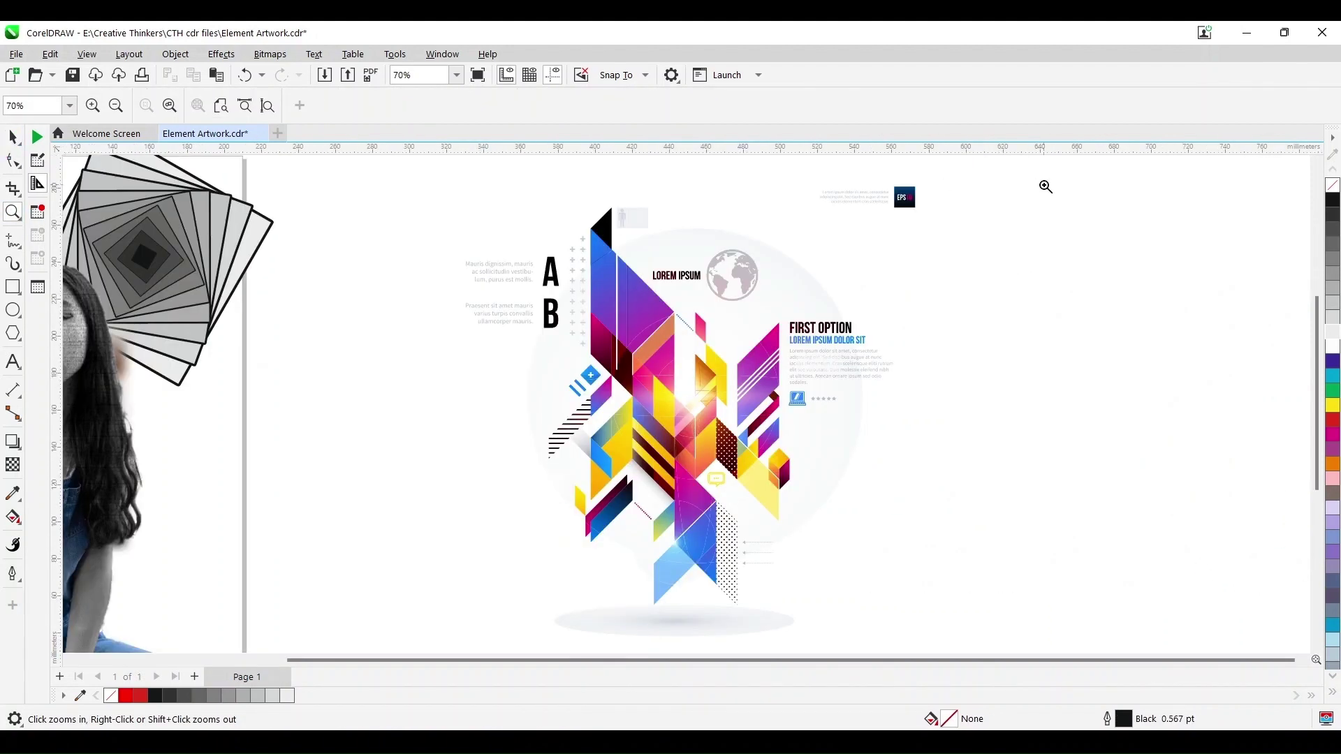
pyautogui.press('space')
pyautogui.moveTo(993, 177); pyautogui.dragTo(799, 237)
pyautogui.press('Delete')
pyautogui.moveTo(997, 280); pyautogui.dragTo(783, 446)
pyautogui.press('Delete')
pyautogui.moveTo(815, 211); pyautogui.dragTo(653, 293)
pyautogui.press('Delete')
pyautogui.press('Delete')
pyautogui.moveTo(656, 199); pyautogui.dragTo(606, 241)
pyautogui.press('Delete')
pyautogui.moveTo(433, 197); pyautogui.dragTo(545, 367)
pyautogui.press('Delete')
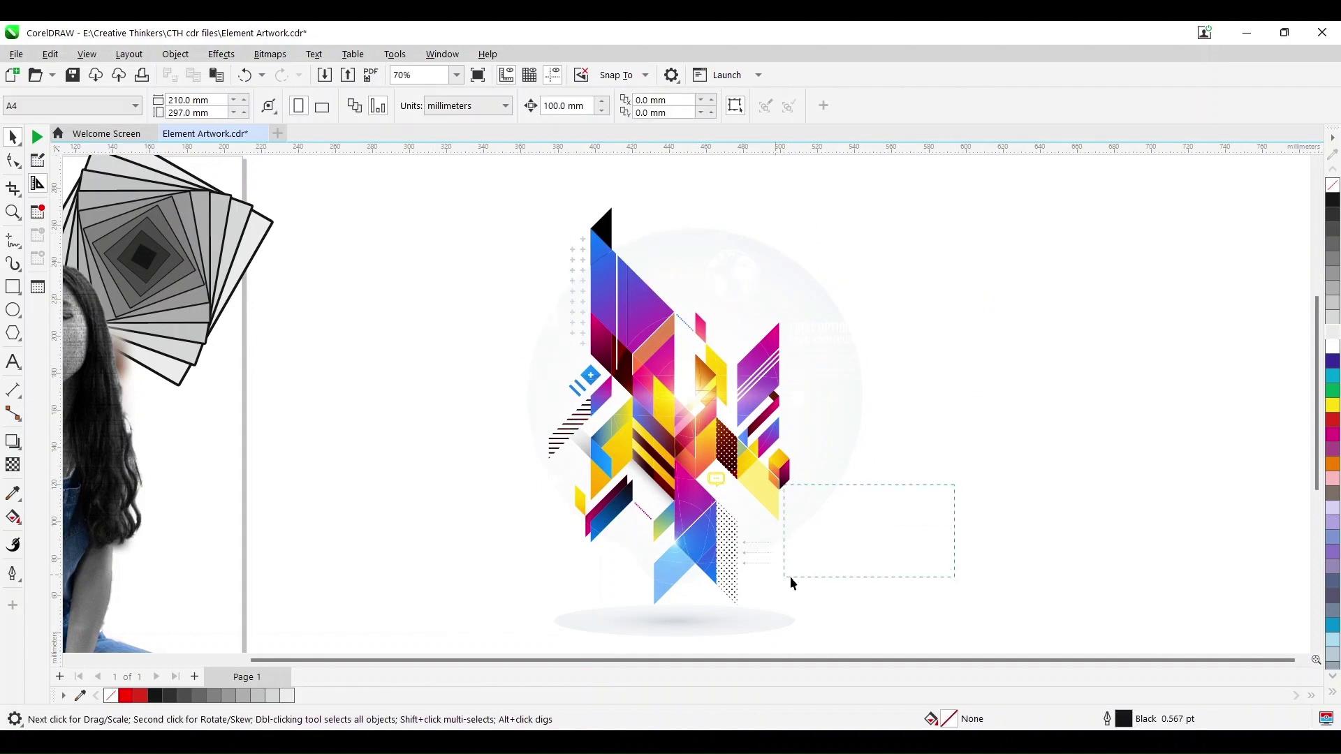
# - Delete the pale background circle and the thin arrow lines beside the geometric shapes
pyautogui.click(820, 522)
pyautogui.click(823, 470)
pyautogui.click(853, 381)
pyautogui.press('Delete')
pyautogui.click(843, 433)
pyautogui.press('Delete')
pyautogui.click(838, 425)
pyautogui.press('Delete')
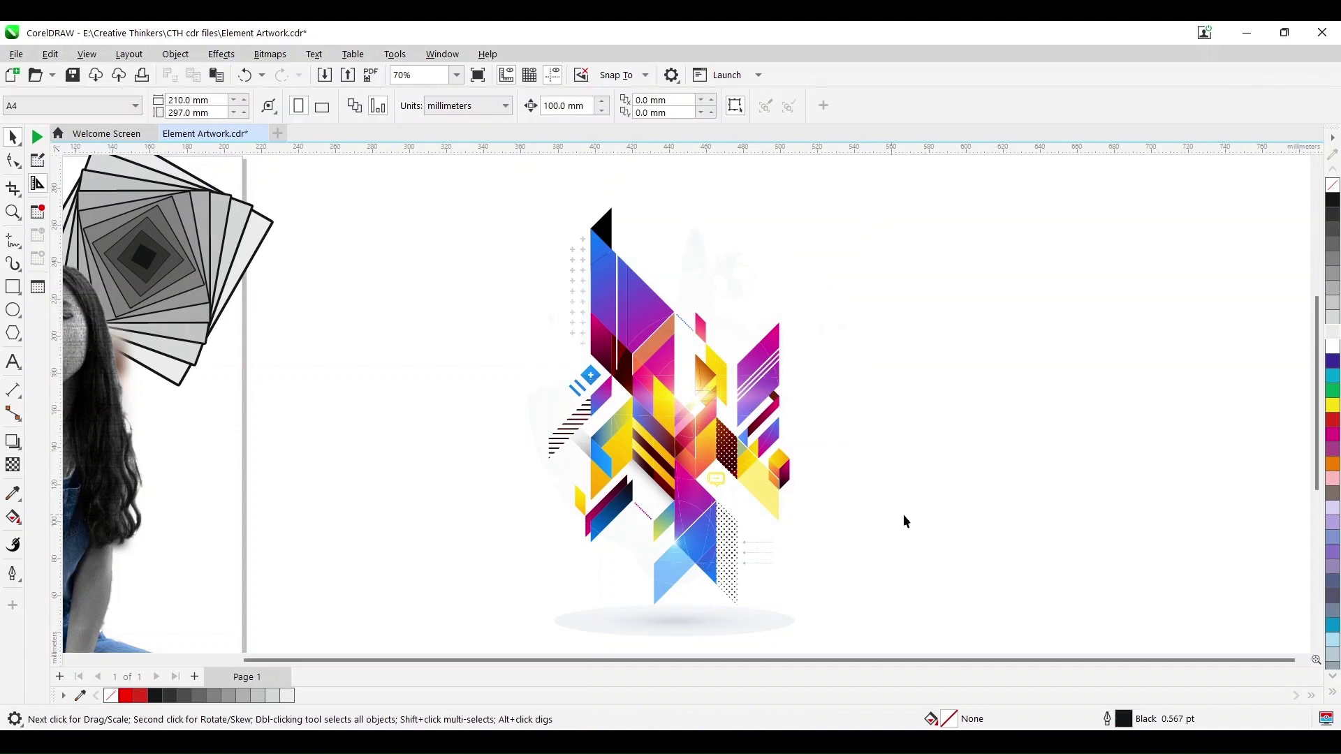
pyautogui.moveTo(746, 592); pyautogui.dragTo(738, 592)
pyautogui.press('Delete')
# - In Wireframe view, delete the leftover text, globe and circle outlines, undo the last deletion and return to the full-colour view
pyautogui.click(87, 54)
pyautogui.click(115, 73)
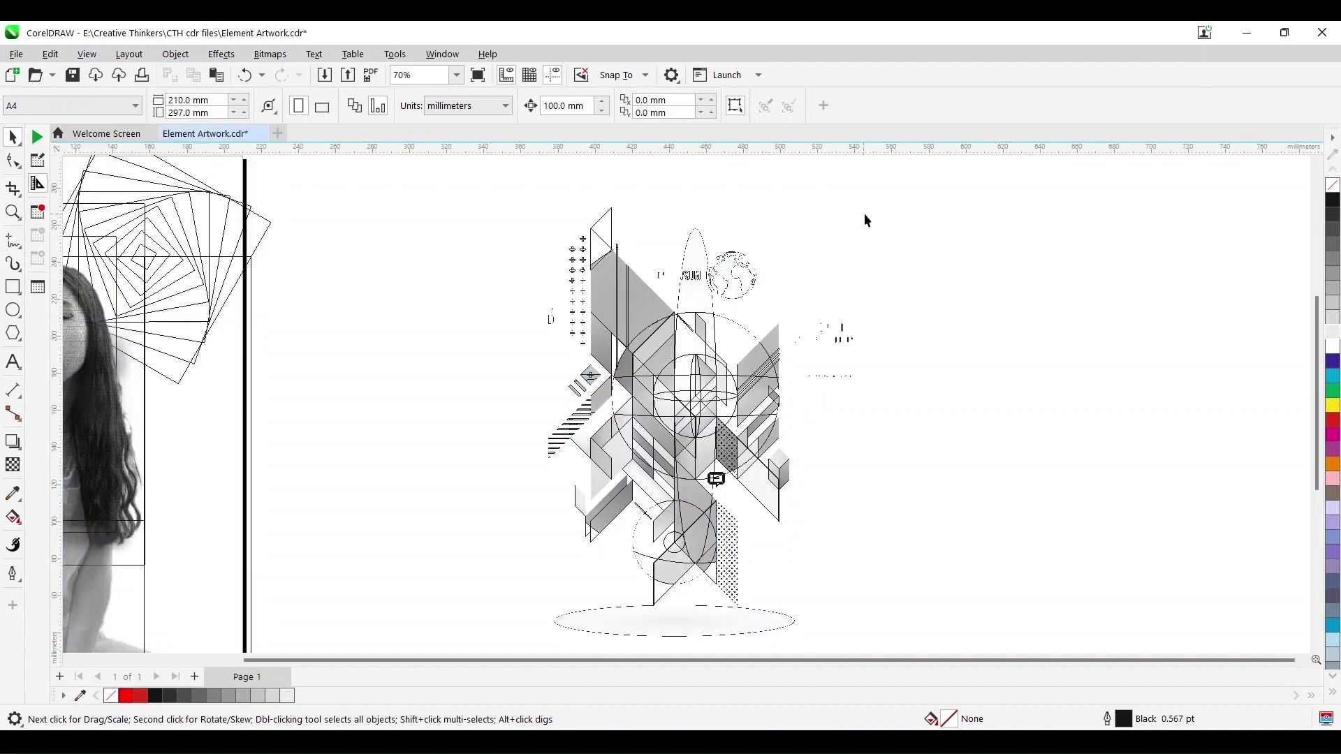
pyautogui.moveTo(785, 421); pyautogui.dragTo(783, 423)
pyautogui.press('Delete')
pyautogui.click(734, 320)
pyautogui.press('Delete')
pyautogui.moveTo(722, 292); pyautogui.dragTo(665, 318)
pyautogui.press('Delete')
pyautogui.click(693, 315)
pyautogui.press('Delete')
pyautogui.click(767, 354)
pyautogui.press('Delete')
pyautogui.hotkey('ctrl', 'z')
pyautogui.click(86, 54)
pyautogui.click(115, 107)
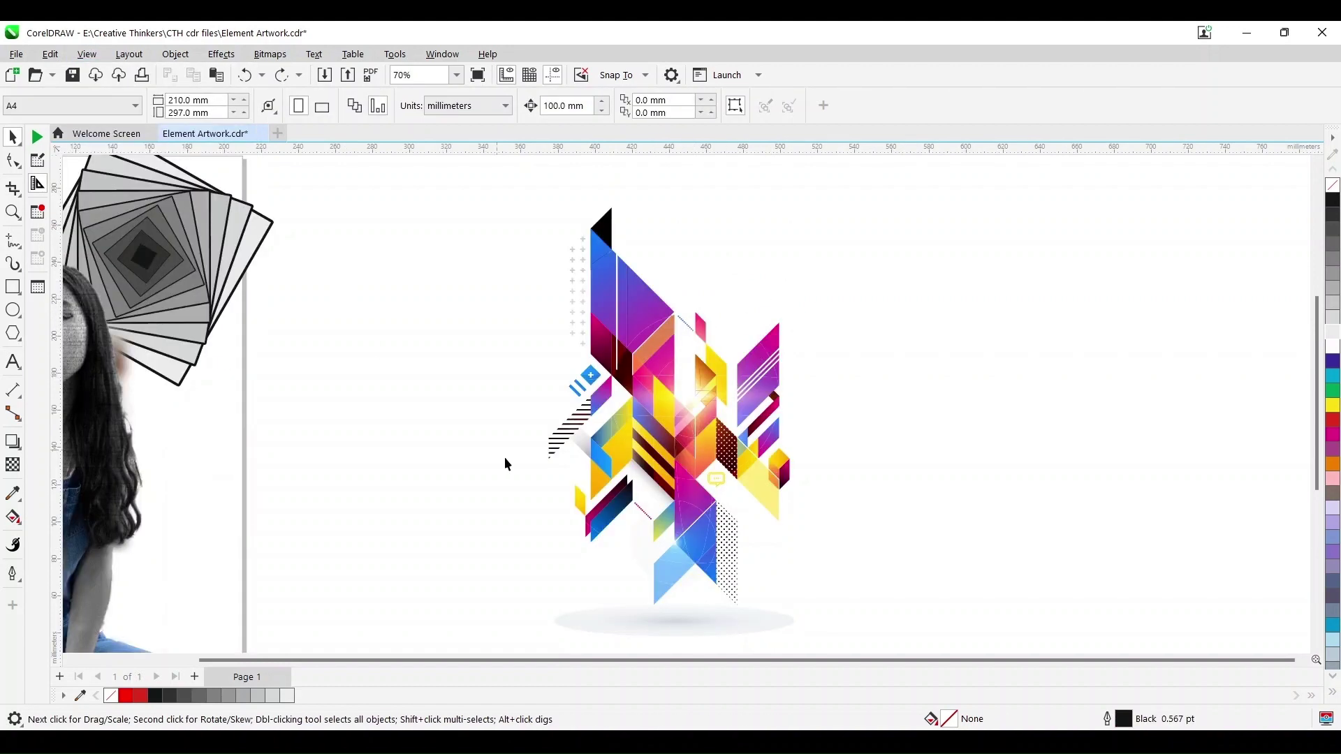
# - Move the upper-left cluster of geometric shapes away from the rest of the infographic and group it
pyautogui.moveTo(695, 459); pyautogui.dragTo(697, 505)
pyautogui.moveTo(656, 406); pyautogui.dragTo(1158, 396)
pyautogui.click(933, 218)
pyautogui.scroll(-3, 932, 298)
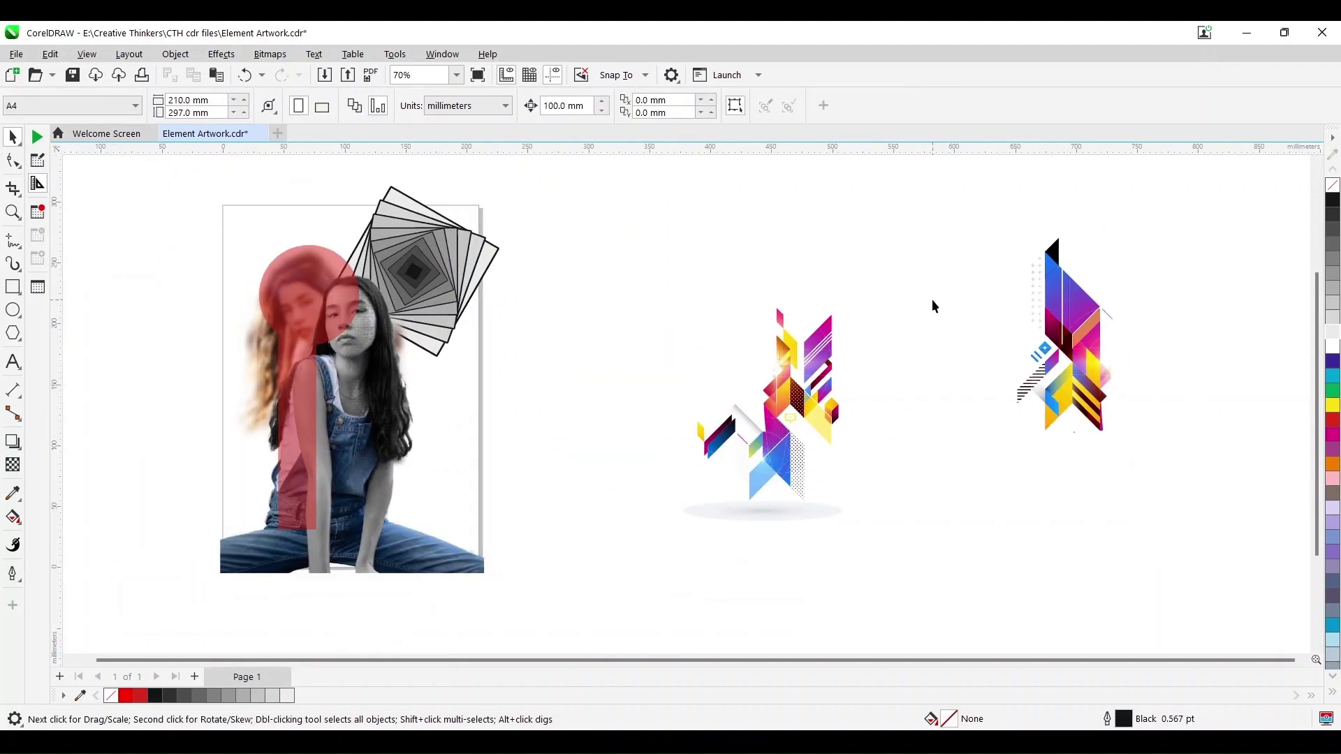
pyautogui.moveTo(980, 213); pyautogui.dragTo(1128, 446)
pyautogui.hotkey('ctrl', 'g')
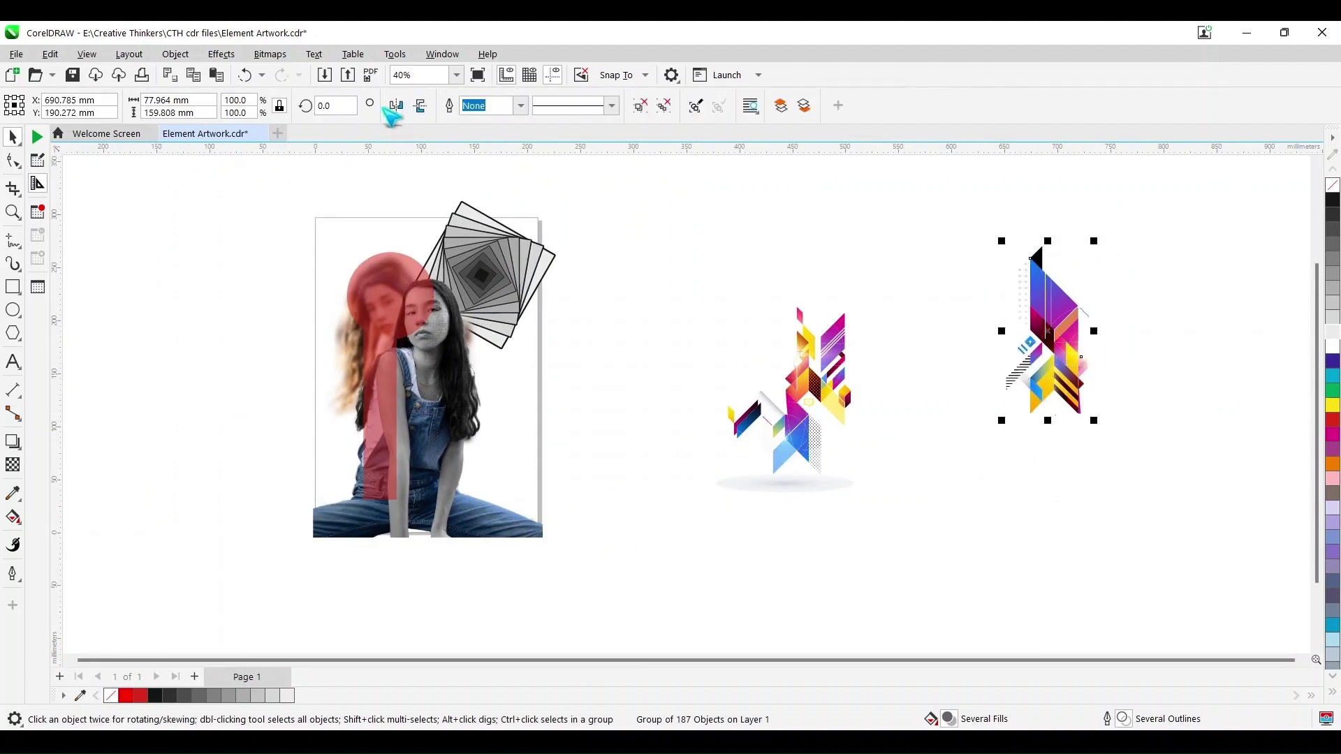
# - Mirror the geometric group horizontally, place it about 94 mm wide beside the seated woman's torso and remove the unused infographic pieces
pyautogui.click(396, 105)
pyautogui.moveTo(1054, 318); pyautogui.dragTo(498, 414)
pyautogui.moveTo(537, 338); pyautogui.dragTo(557, 303)
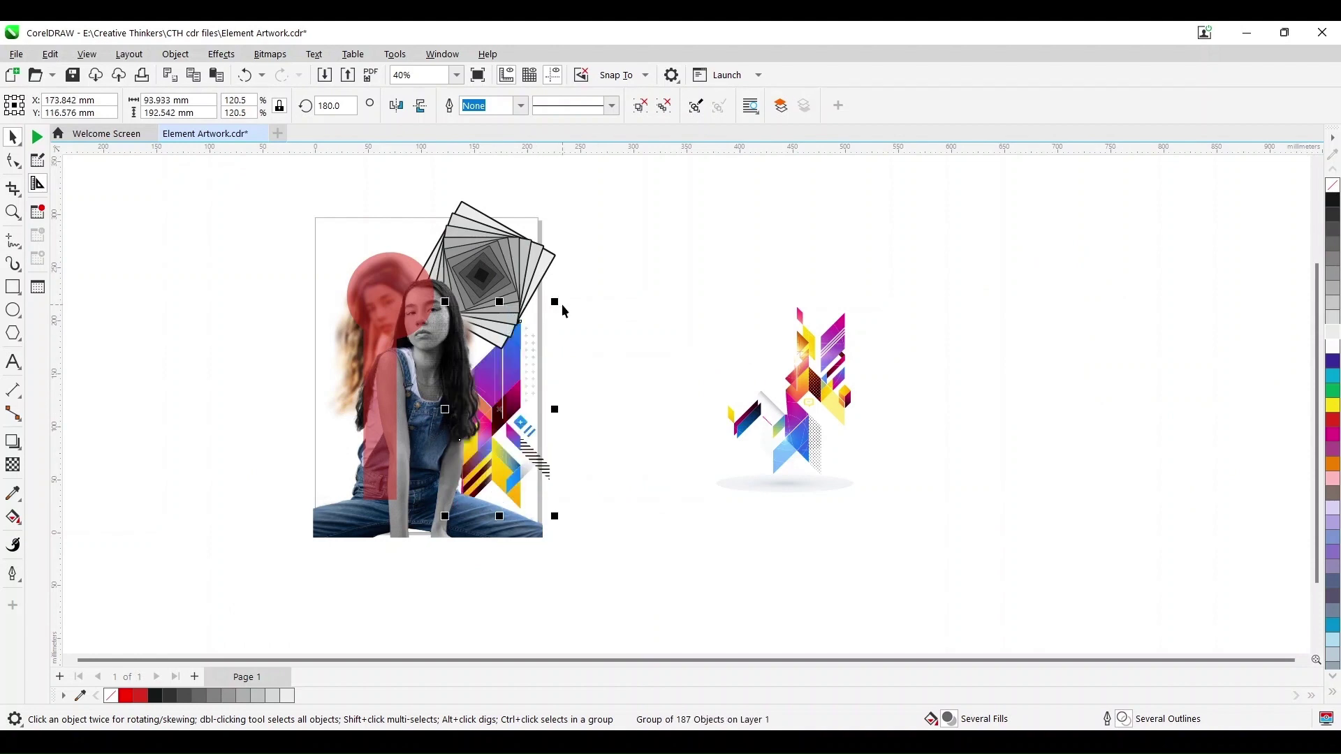
pyautogui.moveTo(505, 420); pyautogui.dragTo(488, 438)
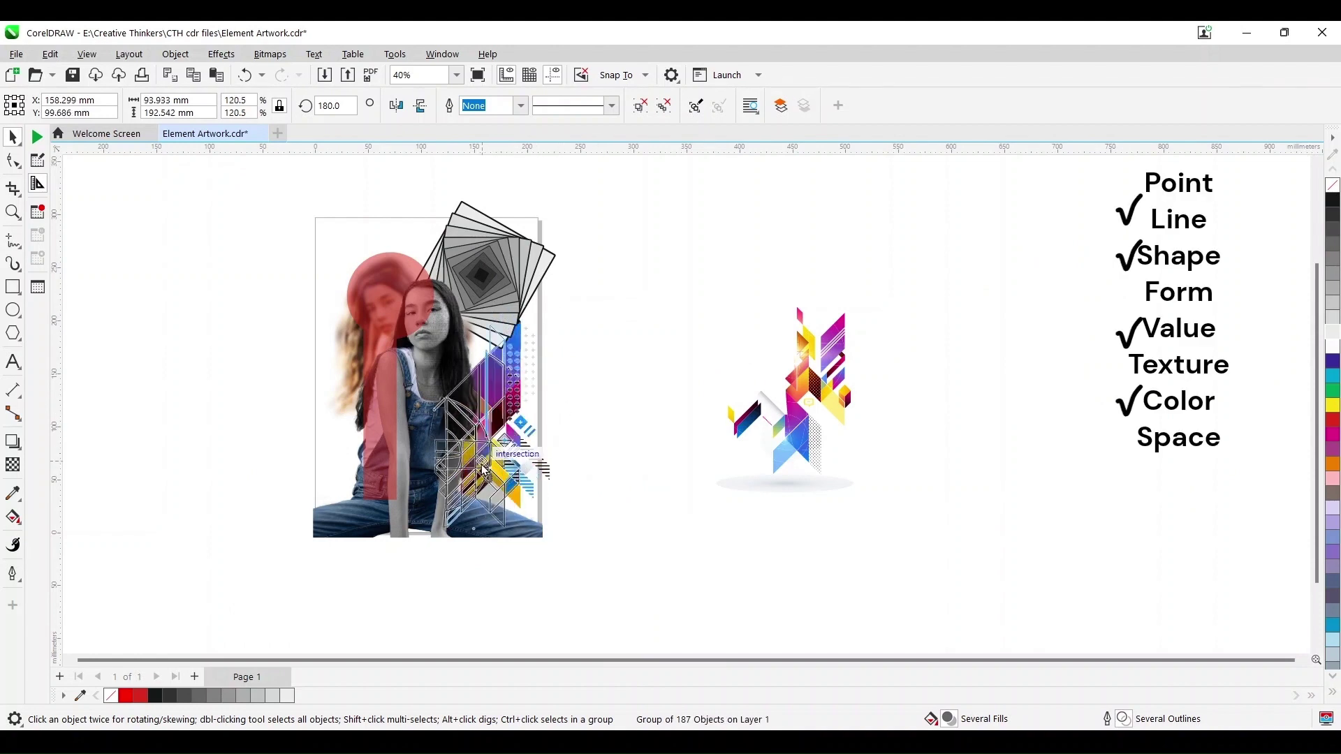
pyautogui.click(601, 331)
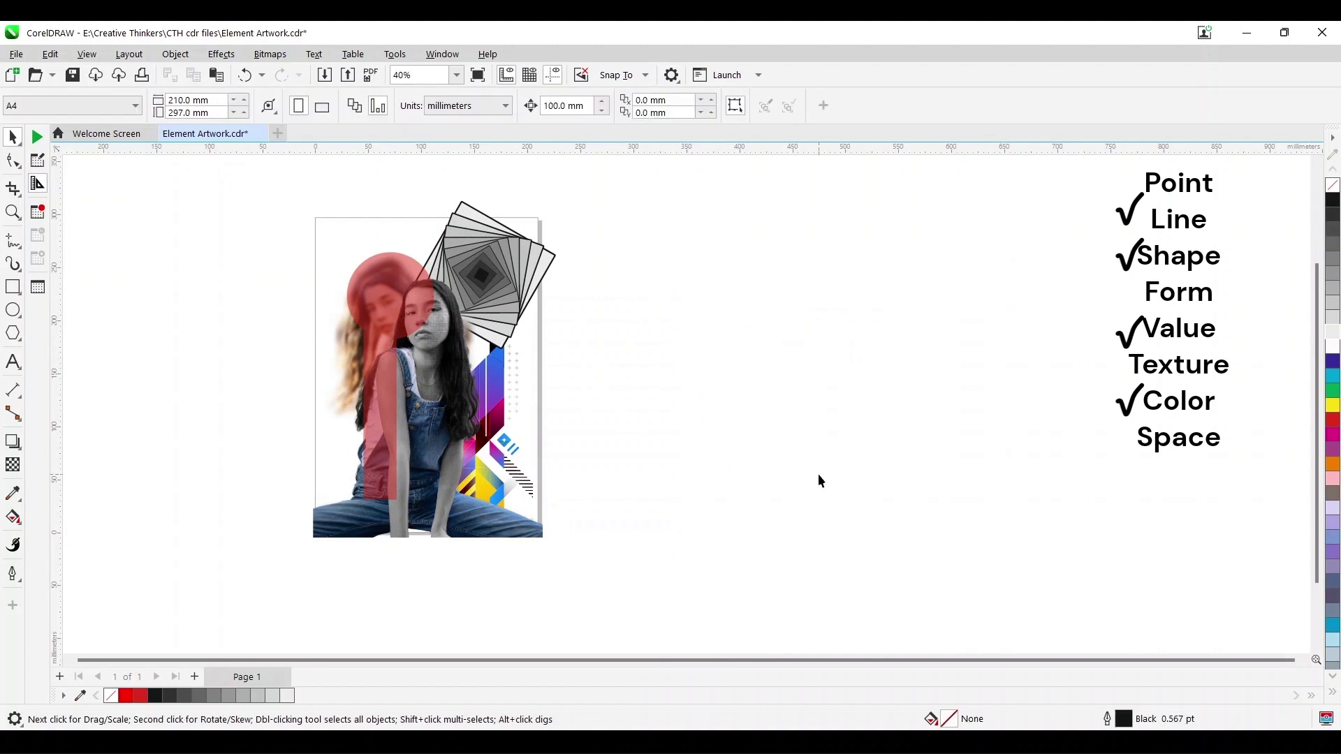
# - Create a page-sized rectangle, PowerClip all the artwork inside it and save the document
pyautogui.doubleClick(13, 288)
pyautogui.press('space')
pyautogui.click(200, 202)
pyautogui.click(467, 245)
pyautogui.click(225, 173)
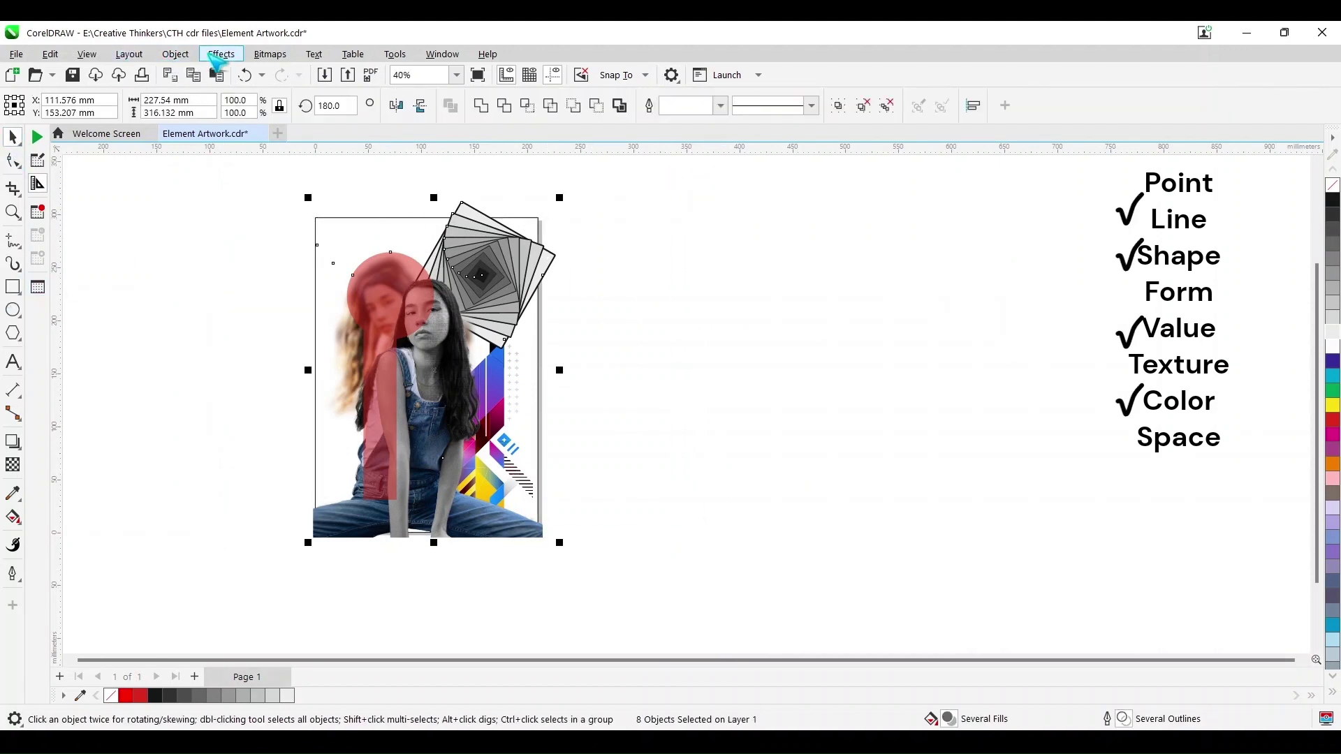
pyautogui.click(175, 54)
pyautogui.moveTo(335, 119)
pyautogui.click(447, 120)
pyautogui.click(389, 218)
pyautogui.hotkey('ctrl', 's')
pyautogui.click(718, 354)
pyautogui.press('F4')
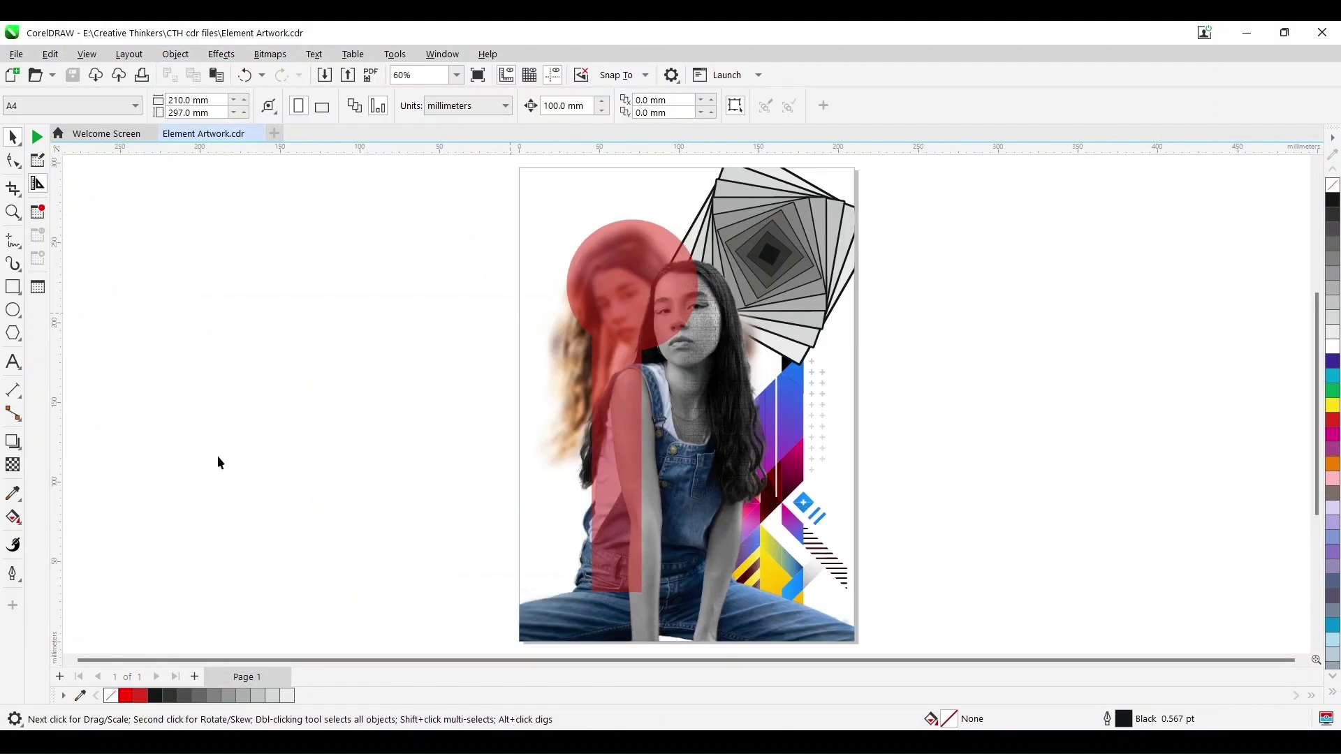
# - Draw a straight horizontal Bézier line about 147 mm long on the empty area beside the page
pyautogui.click(15, 244)
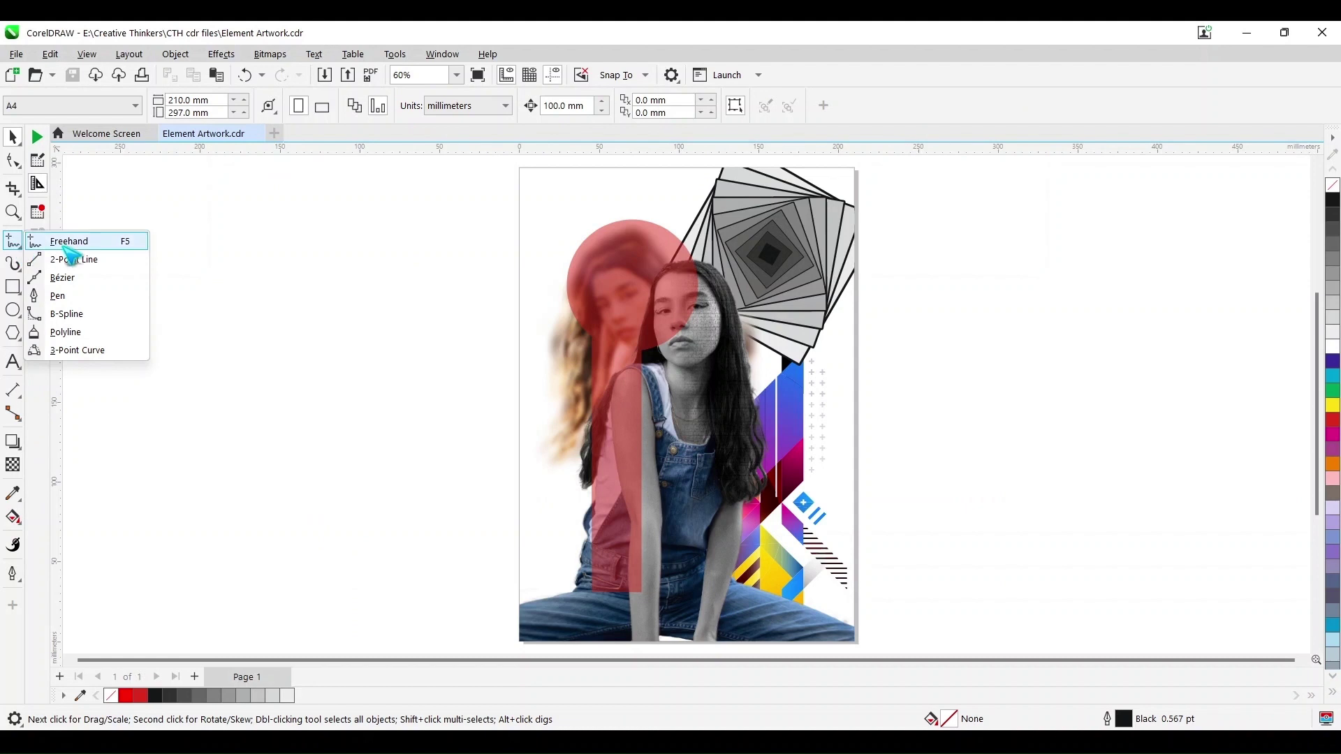
pyautogui.click(64, 278)
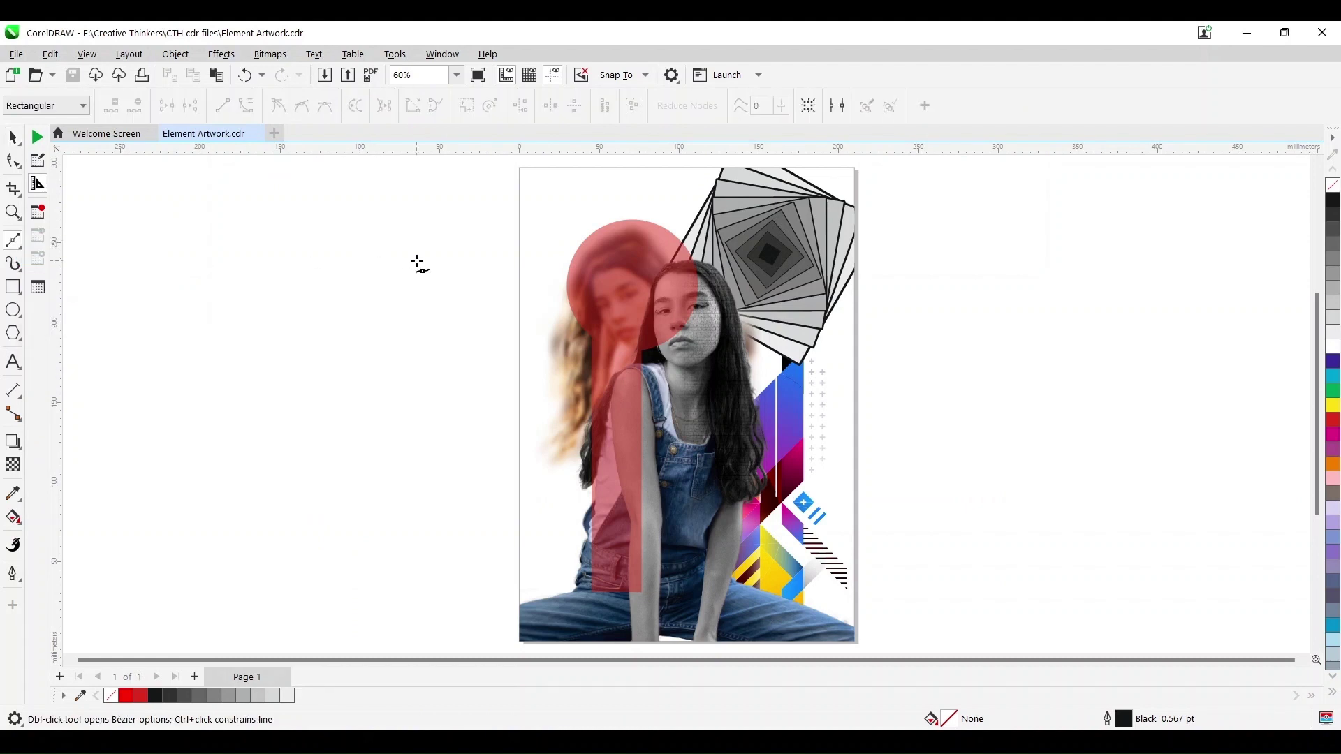
pyautogui.click(268, 287)
pyautogui.click(506, 287)
pyautogui.press('space')
pyautogui.scroll(2, 281, 267)
# - Set the horizontal line's length to 50 mm
pyautogui.click(180, 100)
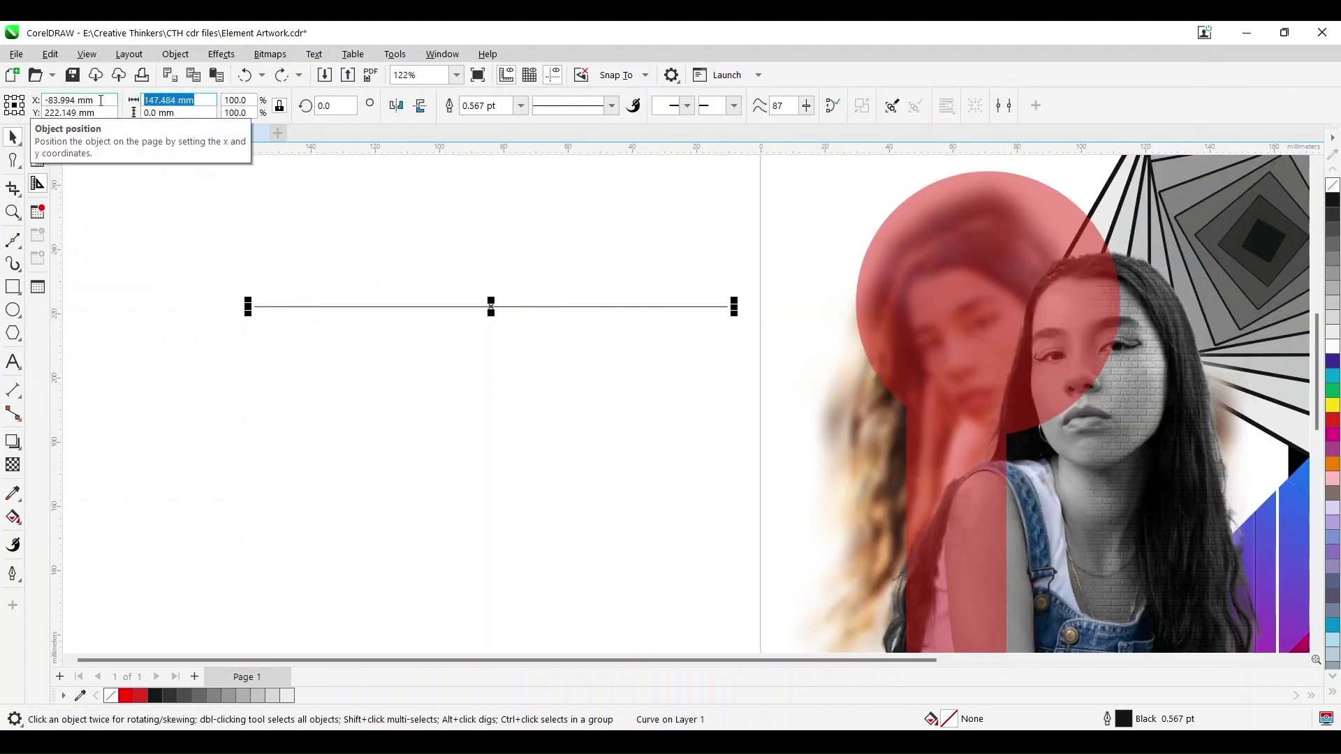
pyautogui.write('5')
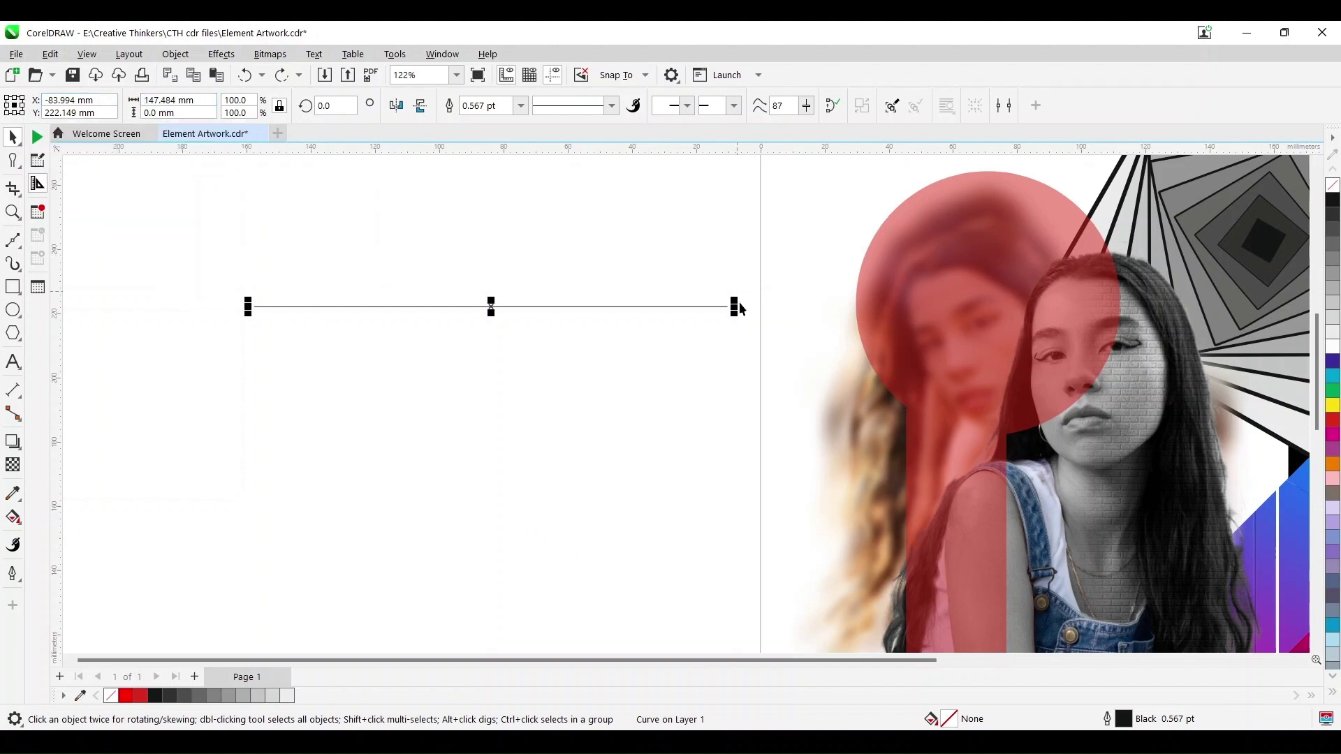
pyautogui.moveTo(706, 312); pyautogui.dragTo(425, 357)
pyautogui.click(280, 106)
pyautogui.click(175, 100)
pyautogui.write('50')
# - Smudge the 50 mm line alternately up and down with a 10 mm nib to form evenly spaced waves along its whole length
pyautogui.click(12, 212)
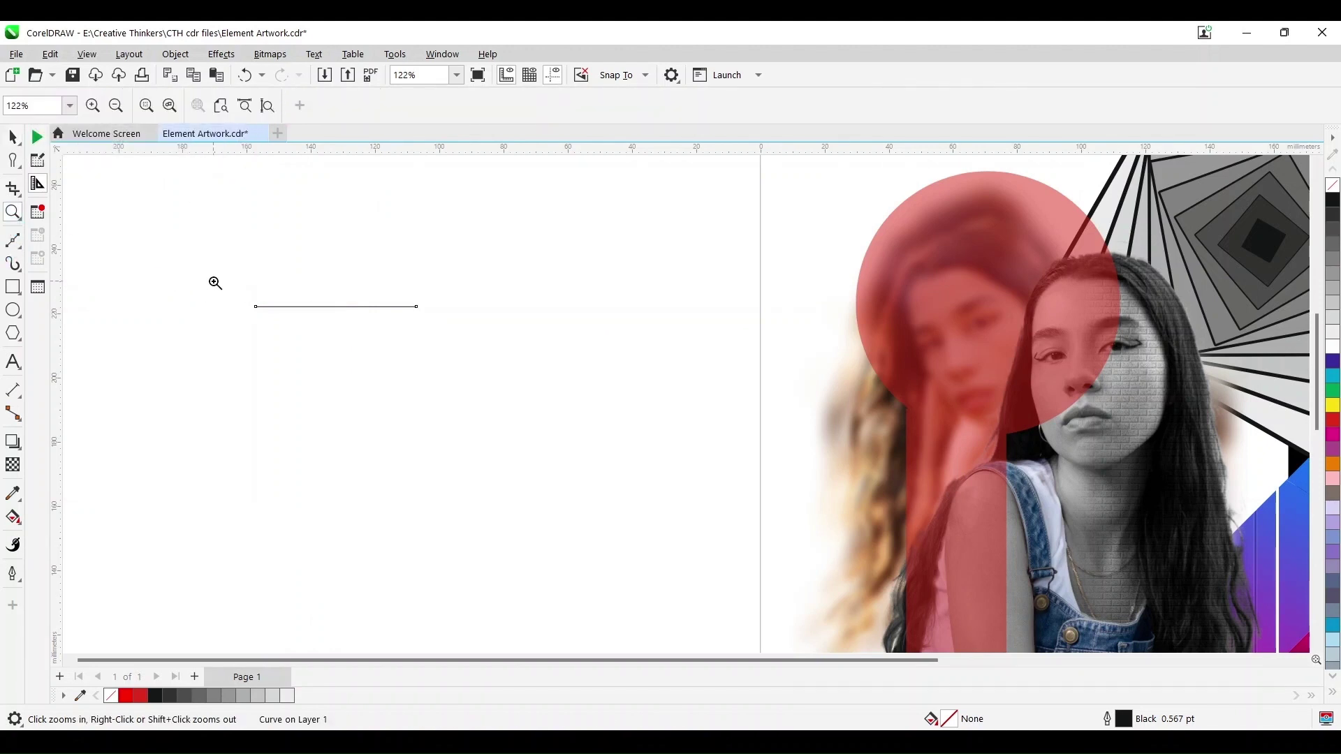
pyautogui.moveTo(215, 282); pyautogui.dragTo(463, 343)
pyautogui.click(12, 159)
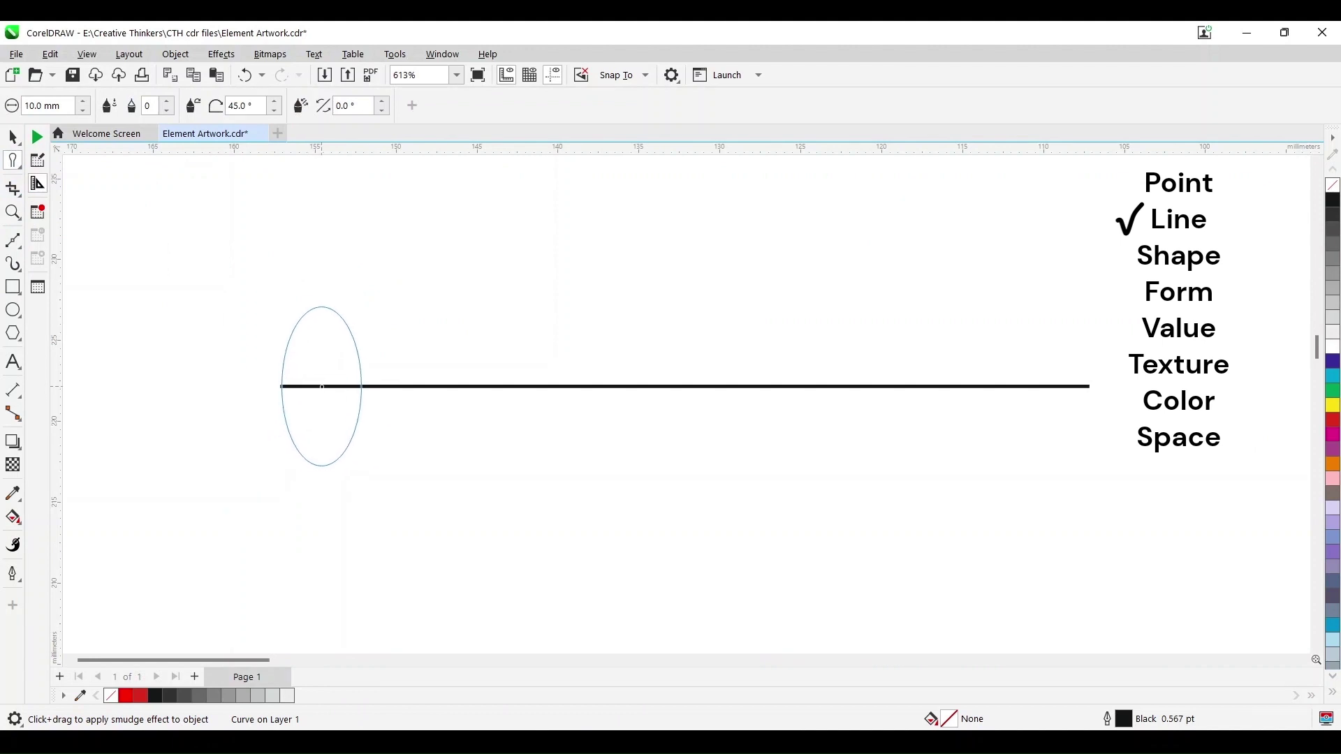
pyautogui.moveTo(323, 393)
pyautogui.mouseDown()
pyautogui.moveTo(383, 391)
pyautogui.moveTo(403, 447)
pyautogui.mouseUp()
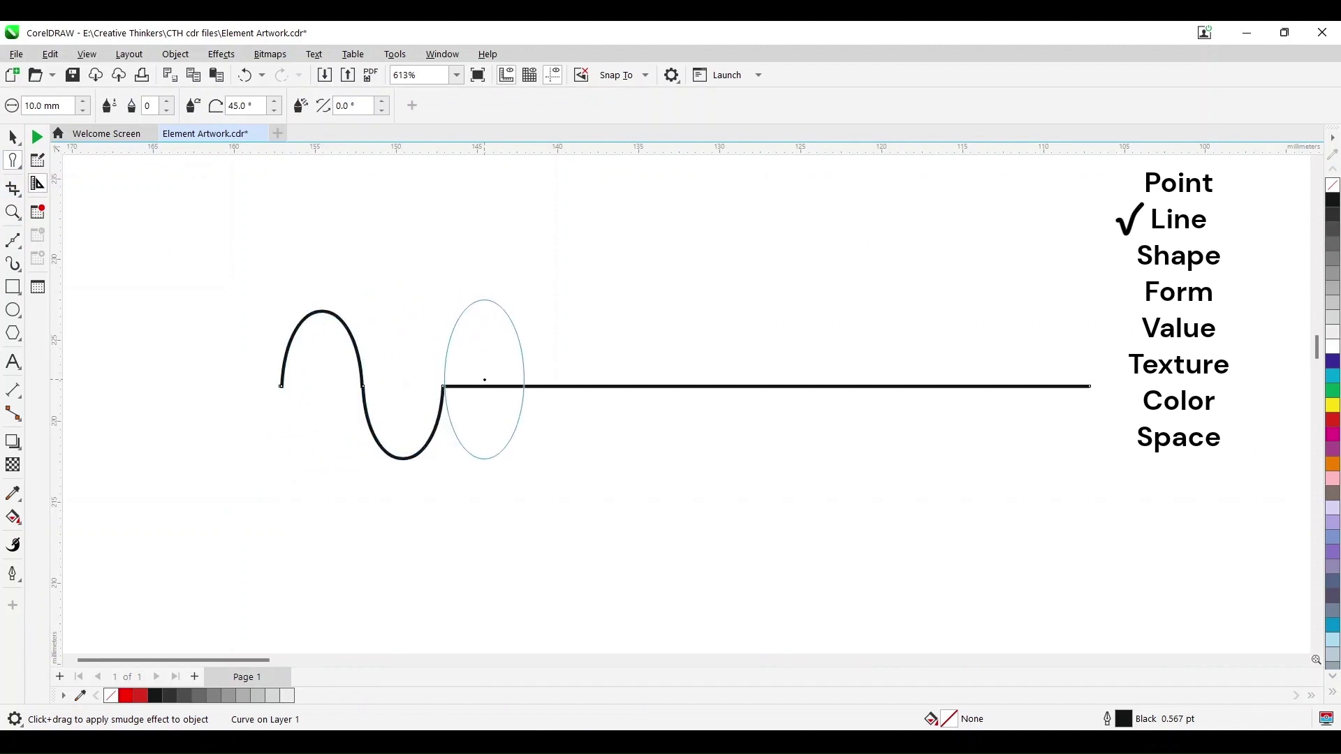
pyautogui.moveTo(482, 393); pyautogui.dragTo(483, 315)
pyautogui.moveTo(563, 383); pyautogui.dragTo(563, 461)
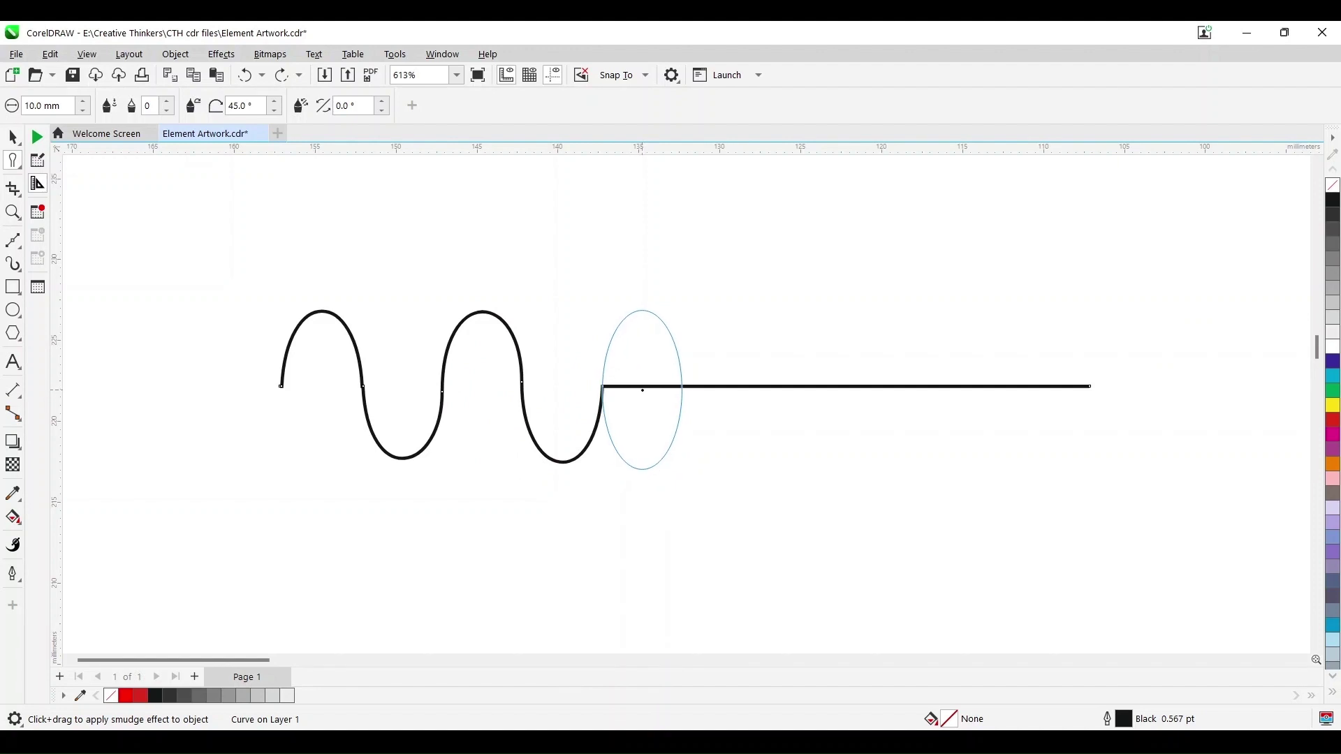
pyautogui.moveTo(643, 391); pyautogui.dragTo(643, 311)
pyautogui.moveTo(722, 383); pyautogui.dragTo(723, 461)
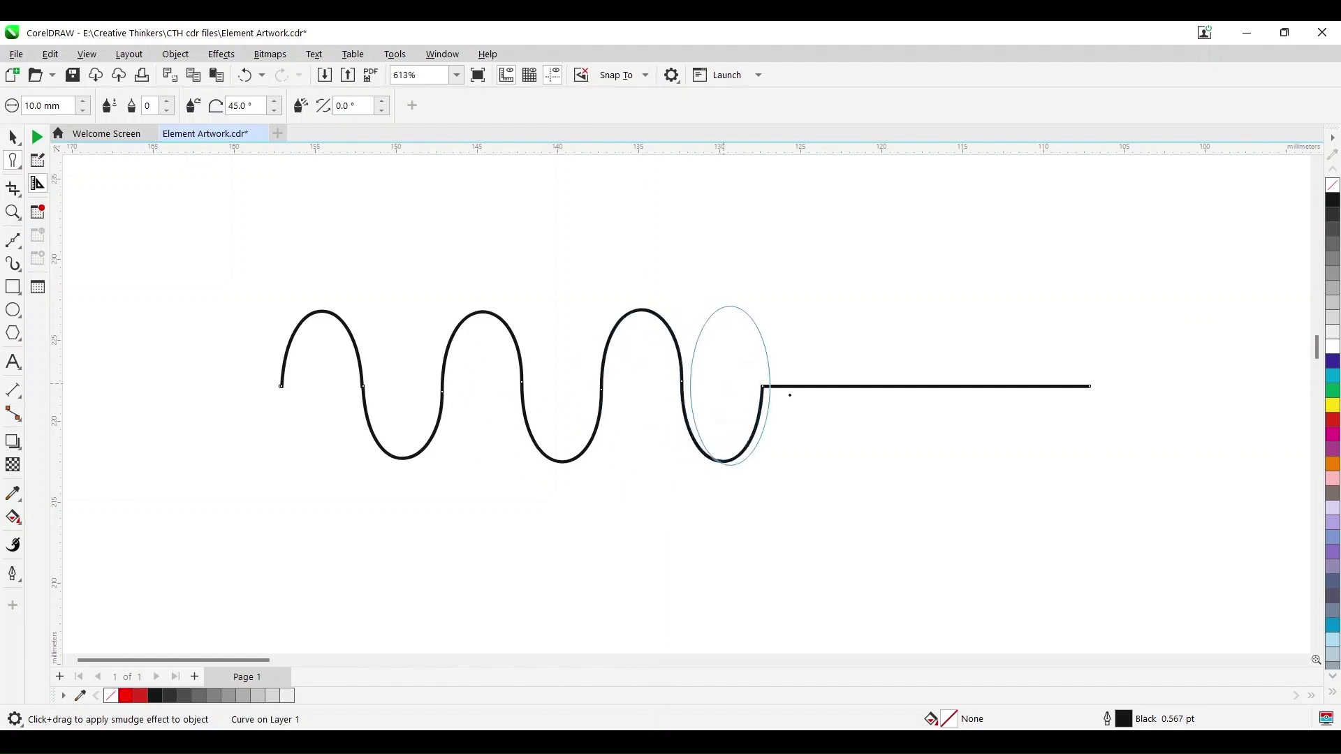
pyautogui.moveTo(804, 391); pyautogui.dragTo(803, 310)
pyautogui.moveTo(883, 383); pyautogui.dragTo(883, 461)
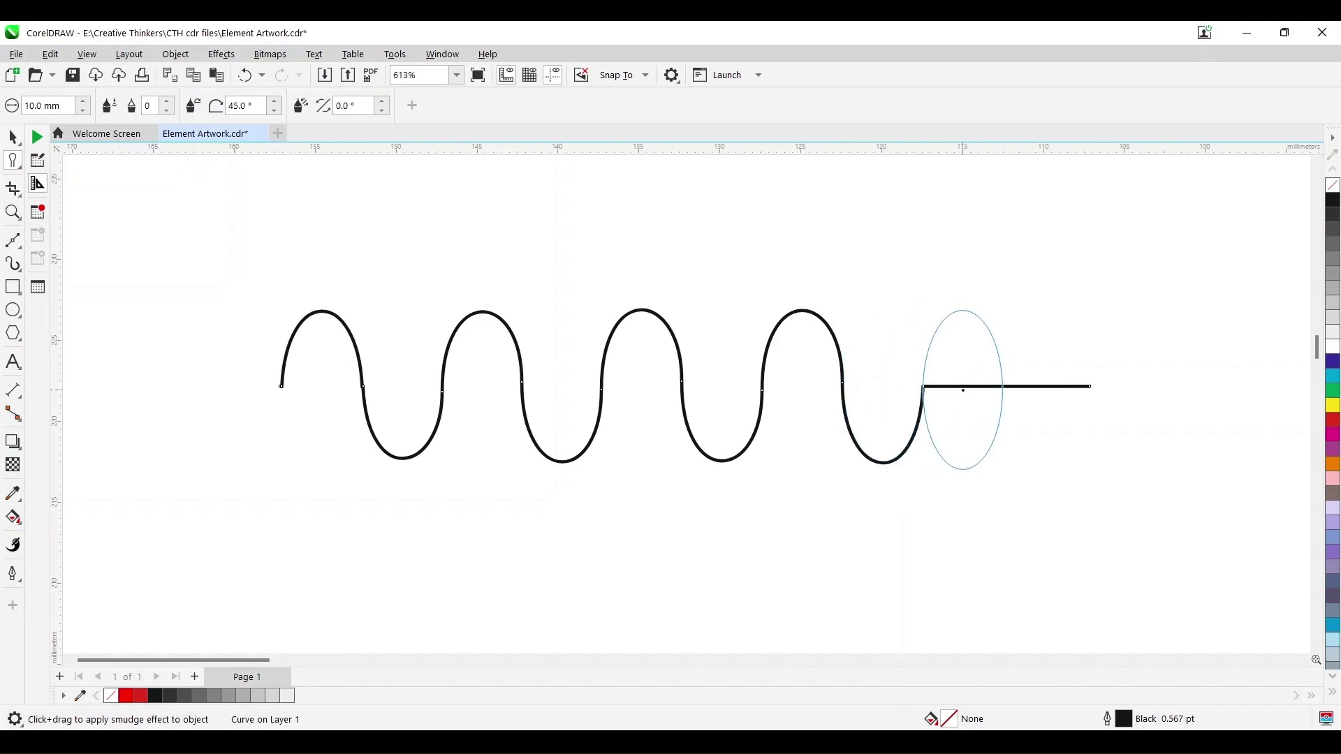
pyautogui.moveTo(963, 389); pyautogui.dragTo(963, 311)
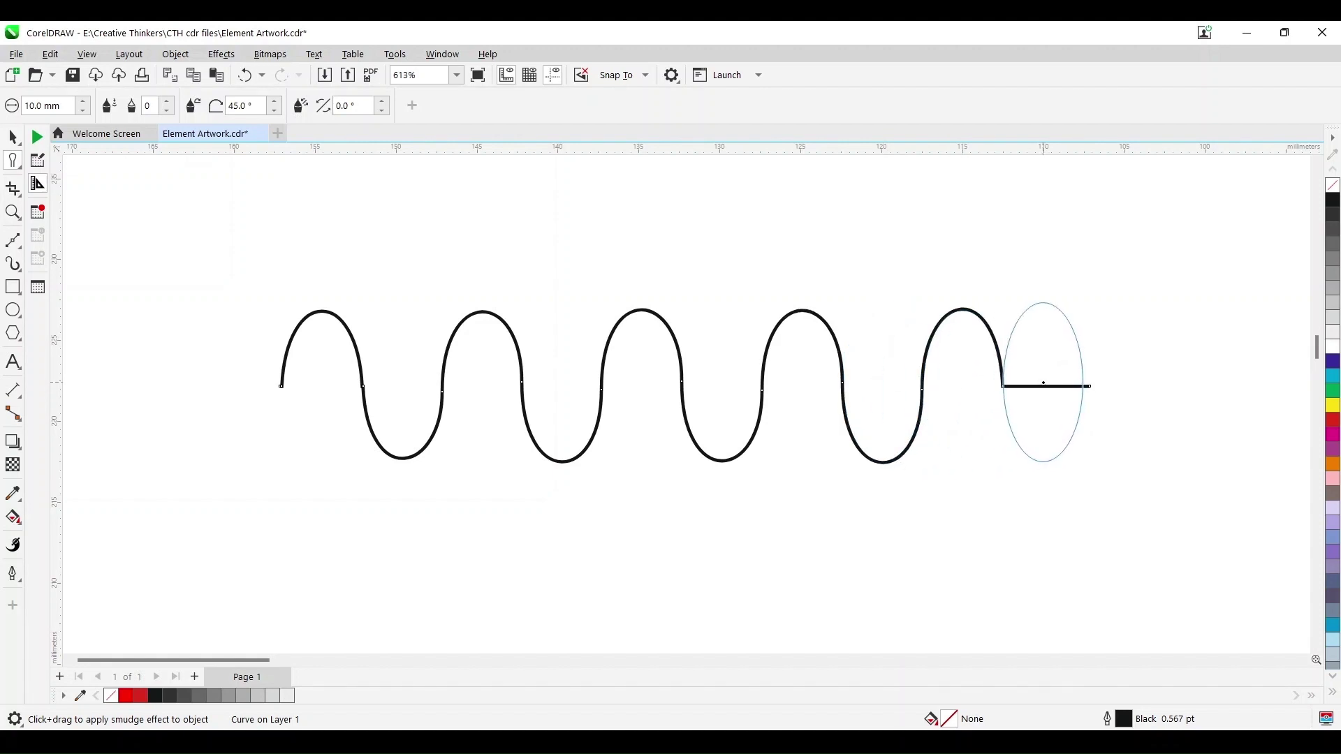
pyautogui.press('space')
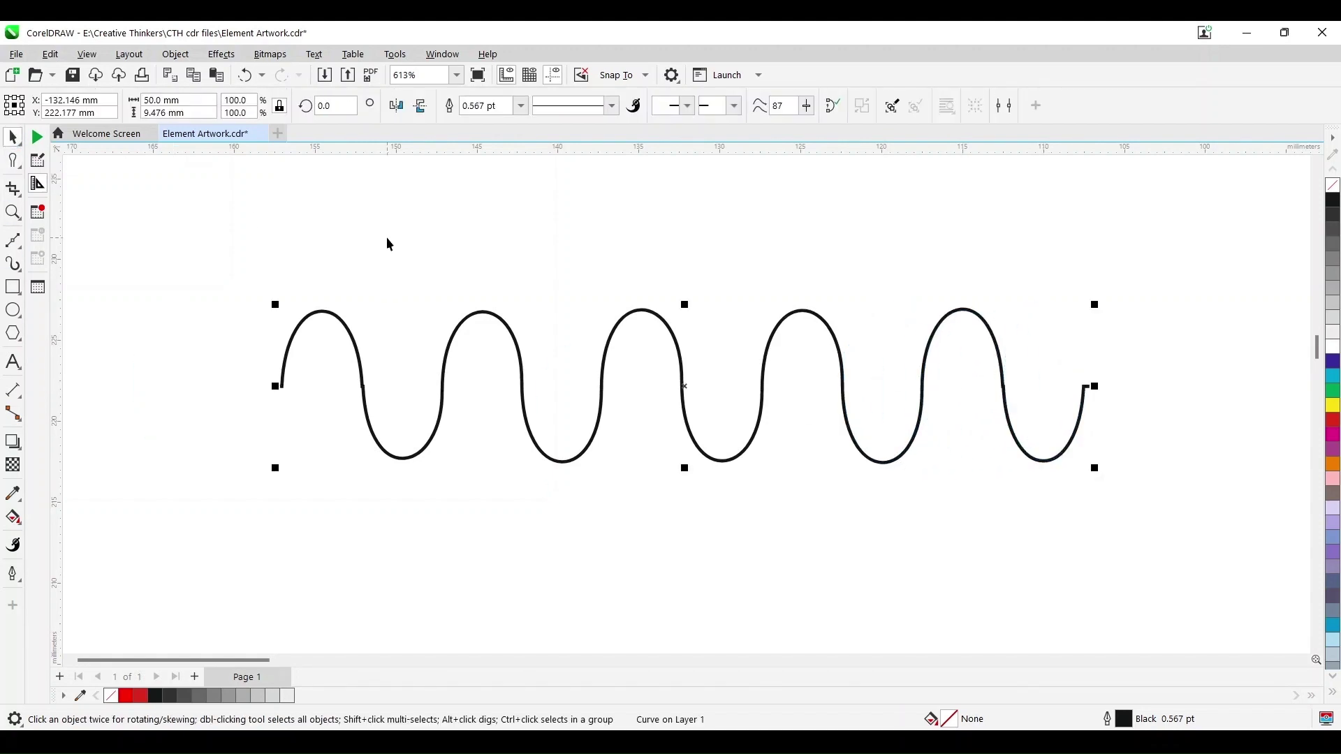
# - Move the wavy line to the page's upper-left corner and rotate it so it slopes upward to the right
pyautogui.press('F4')
pyautogui.moveTo(455, 288); pyautogui.dragTo(752, 233)
pyautogui.click(687, 200)
pyautogui.moveTo(678, 200); pyautogui.dragTo(734, 189)
pyautogui.click(524, 270)
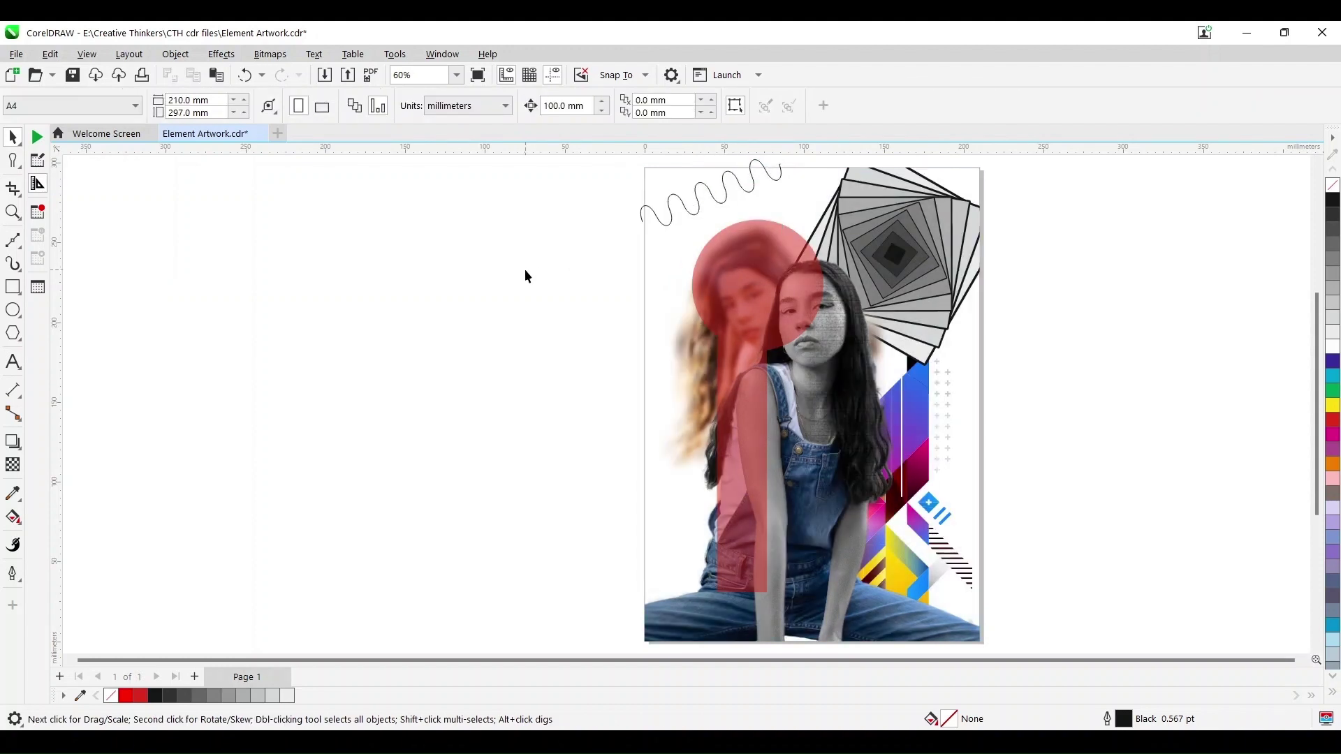
# - Draw a horizontal 2-Point Line beside the page and set its length to 50 mm
pyautogui.click(20, 245)
pyautogui.click(60, 257)
pyautogui.moveTo(372, 250); pyautogui.dragTo(464, 251)
pyautogui.click(14, 137)
pyautogui.click(202, 100)
pyautogui.click(280, 105)
pyautogui.write('50')
pyautogui.press('Return')
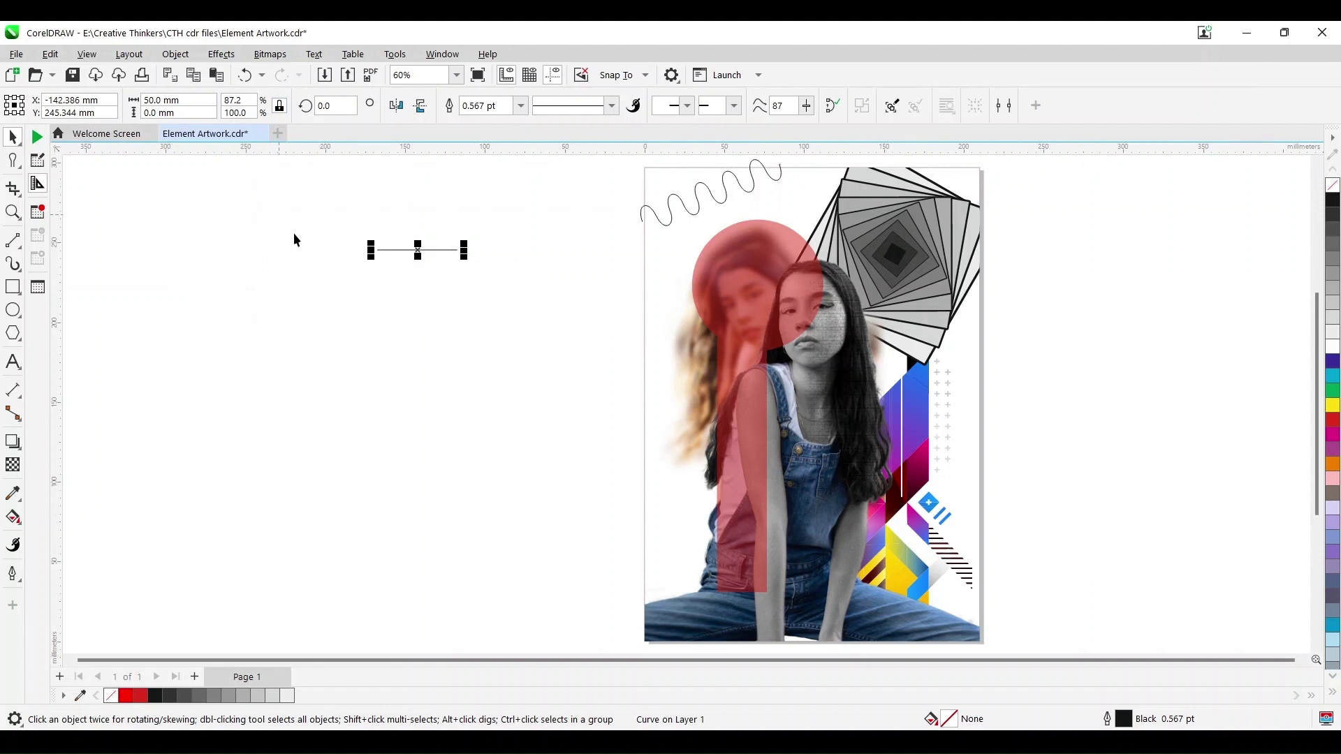
# - Give the wavy line and the straight line a 0.75 pt outline with round corners
pyautogui.click(721, 203)
pyautogui.keyDown('shift'); pyautogui.click(449, 249); pyautogui.keyUp('shift')
pyautogui.doubleClick(1123, 725)
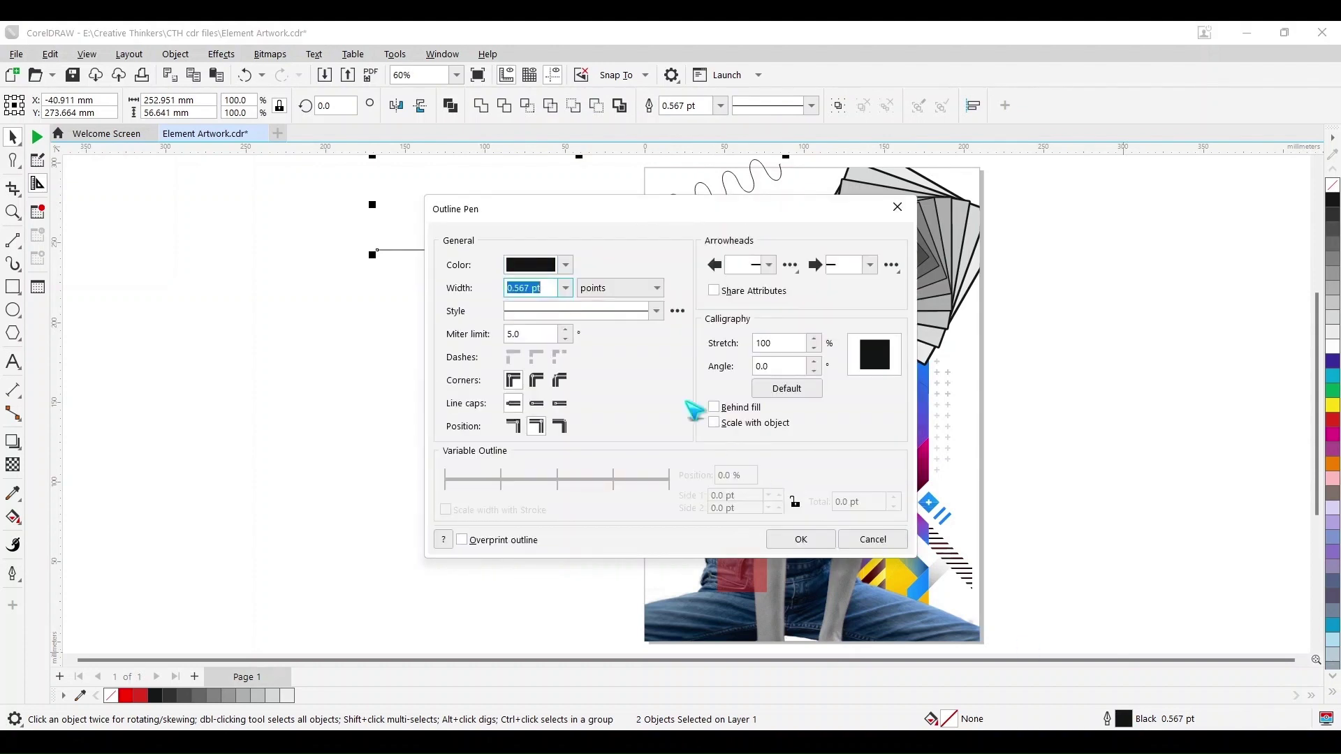
pyautogui.click(567, 289)
pyautogui.click(559, 339)
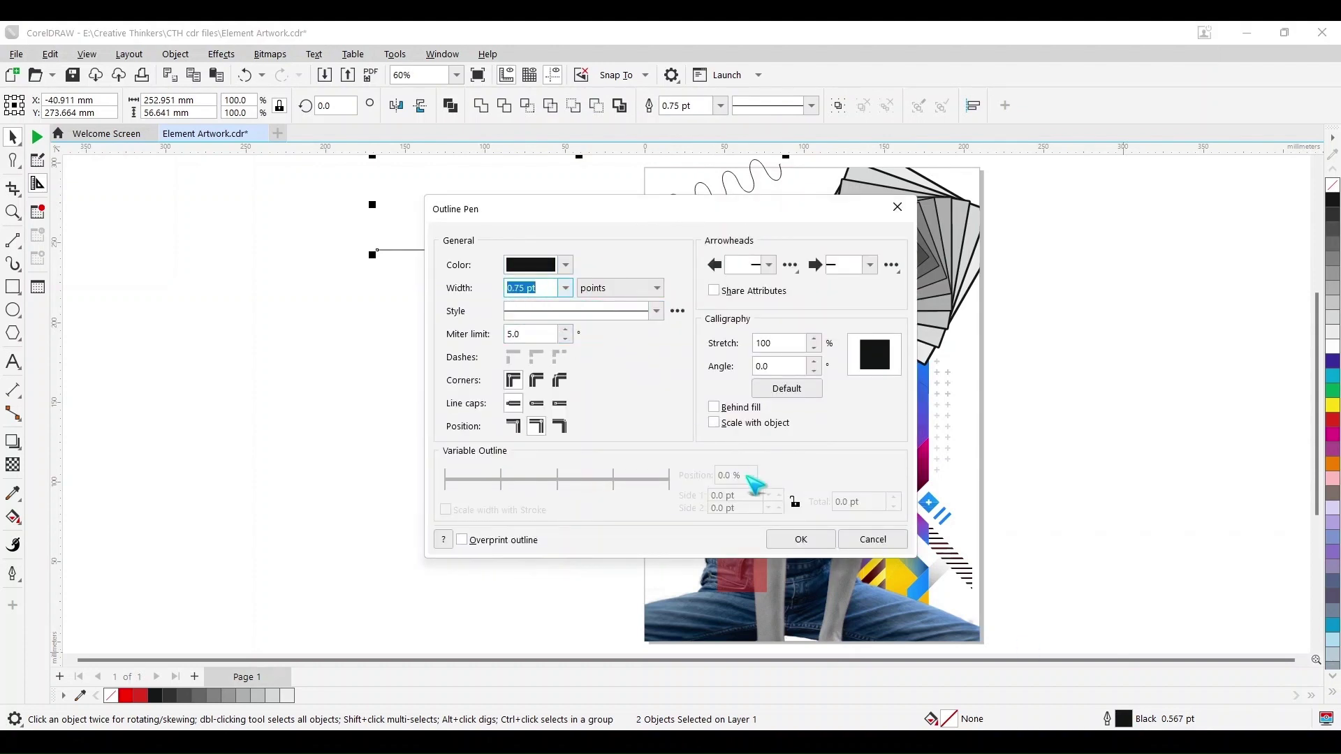
pyautogui.click(536, 380)
pyautogui.click(803, 540)
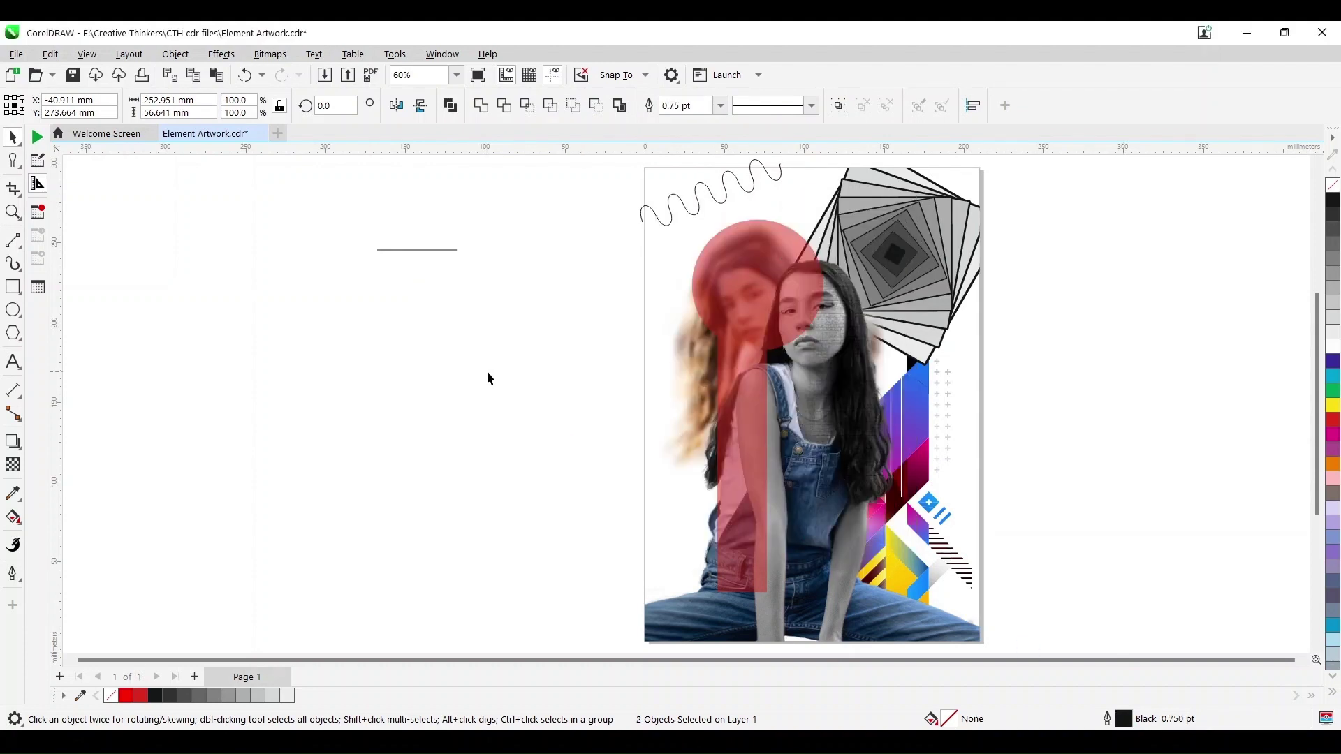
# - Duplicate the 50 mm straight line four times, each copy offset 2.5 mm to the right and 5 mm down
pyautogui.click(384, 263)
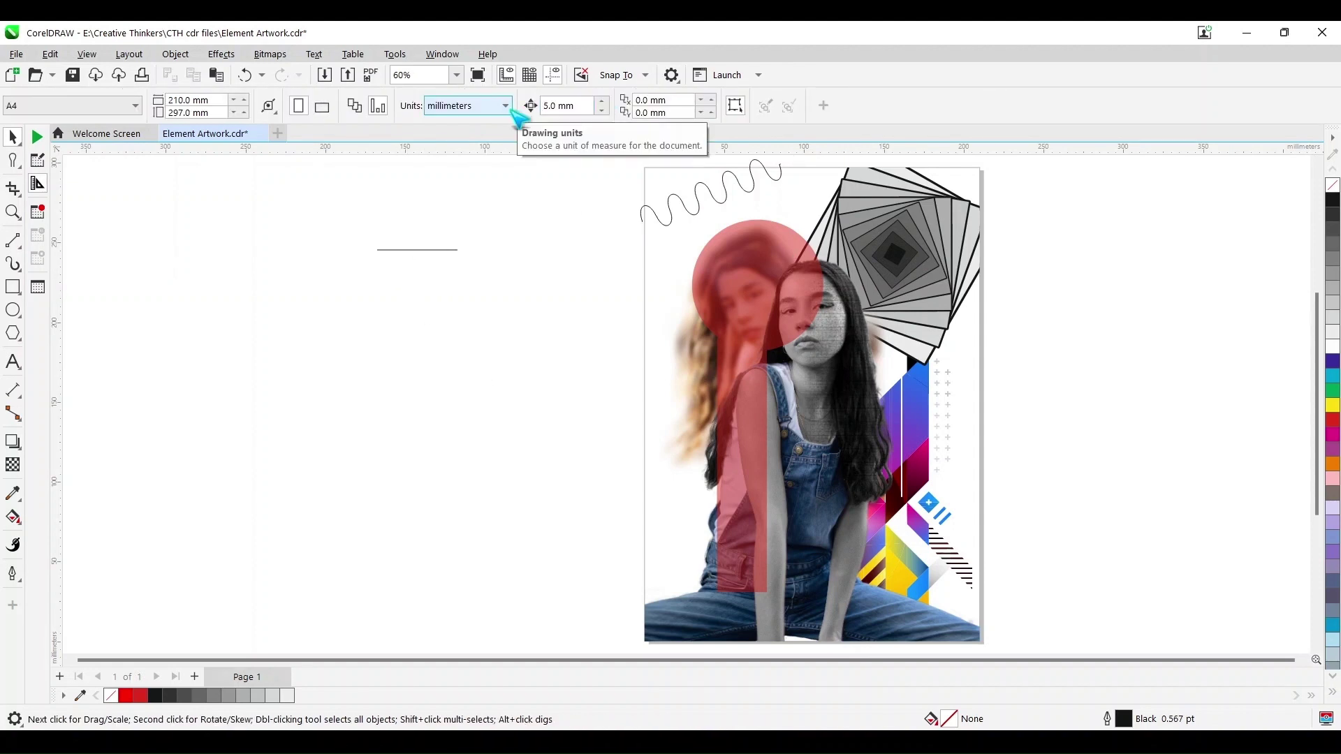
pyautogui.click(434, 250)
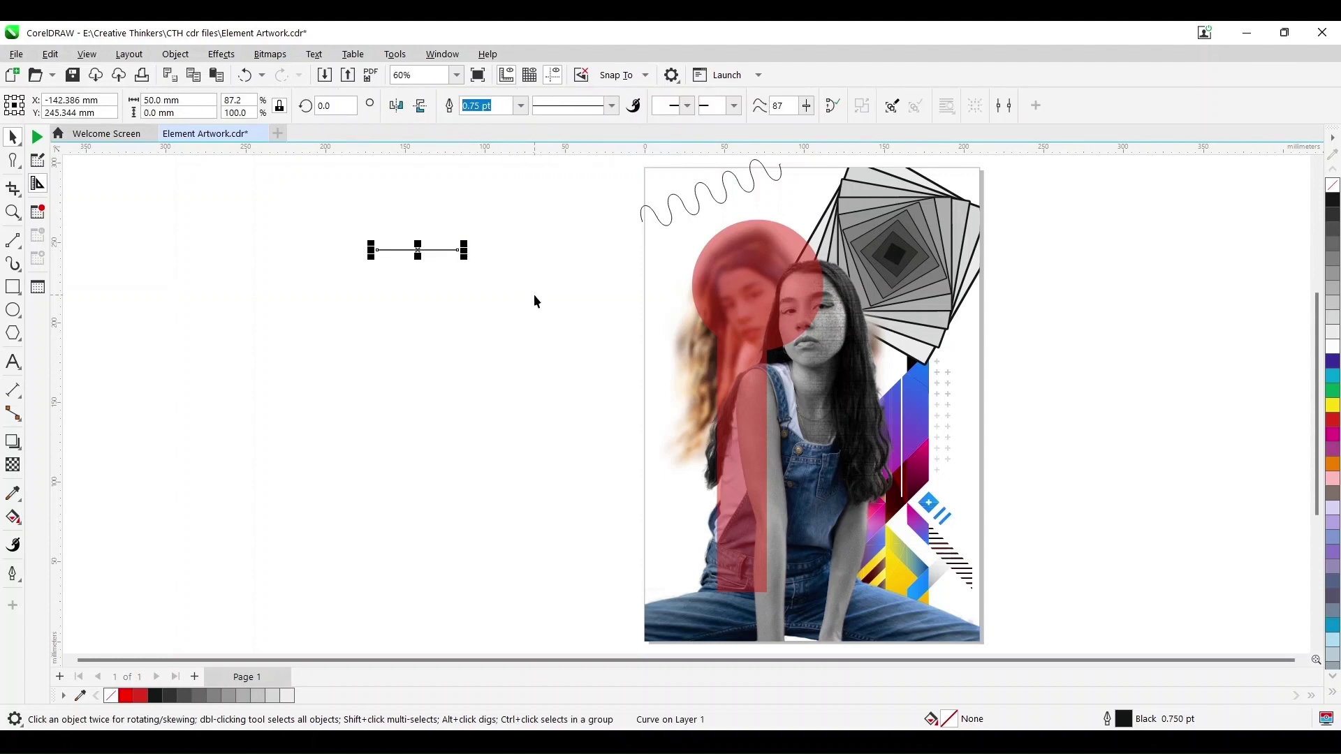
pyautogui.hotkey('ctrl', 'd')
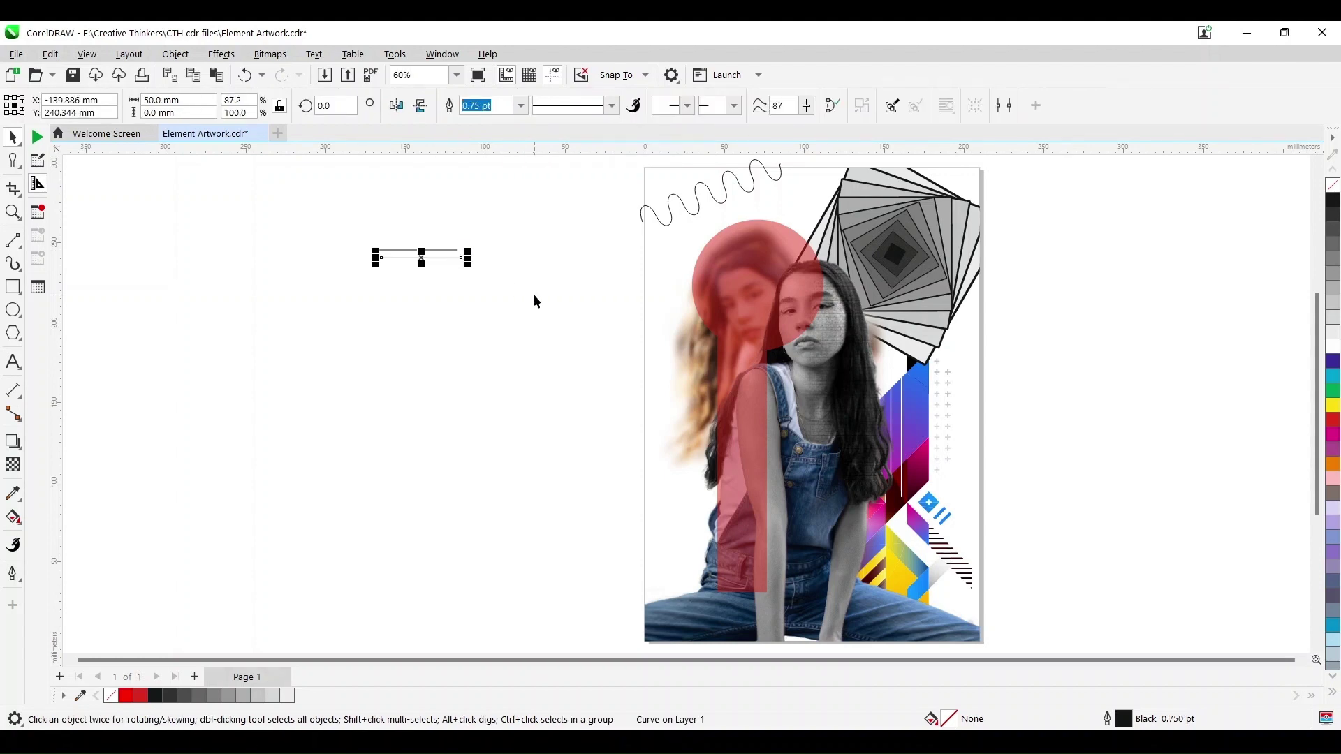
pyautogui.hotkey('ctrl', 'd')
pyautogui.hotkey('ctrl', 'd')
pyautogui.hotkey('ctrl', 'd')
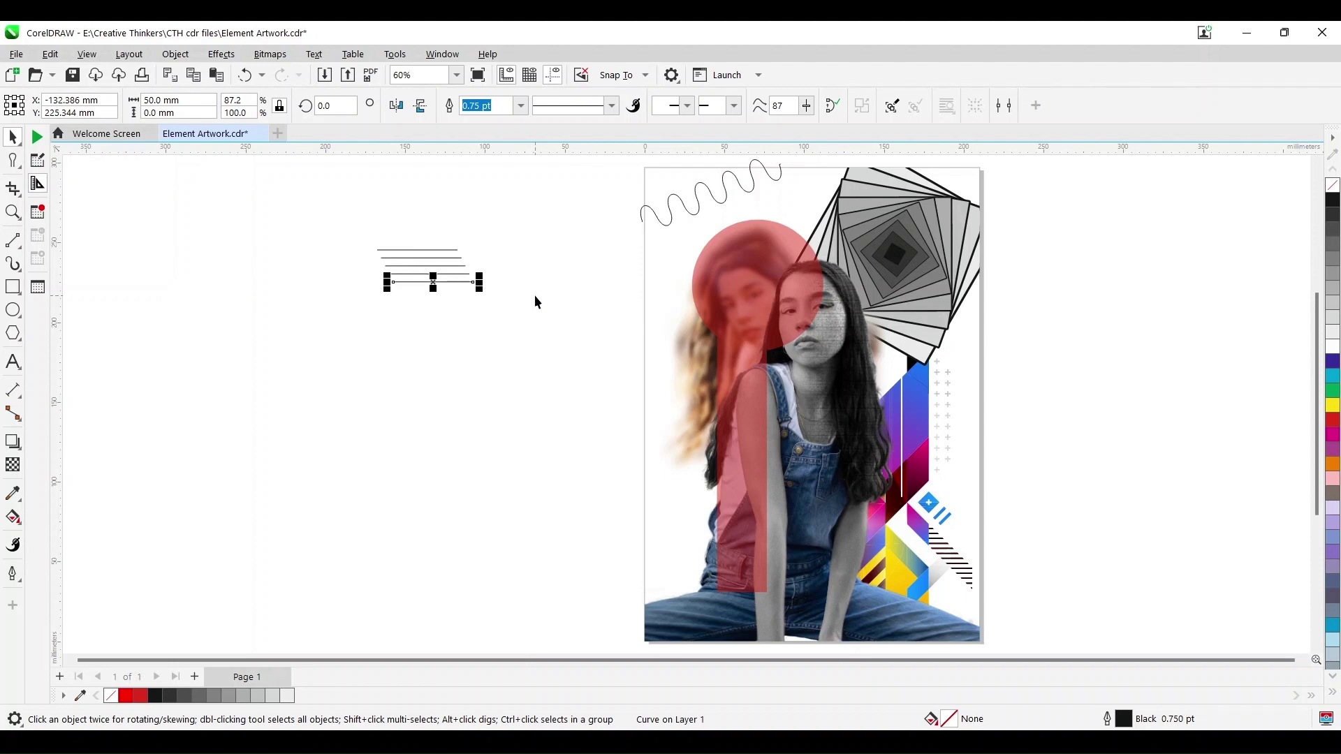
pyautogui.click(534, 296)
# - Draw a four-sided polygon as a flat diamond about 50 mm wide and 28.7 mm high, just right of the line stack
pyautogui.moveTo(14, 312)
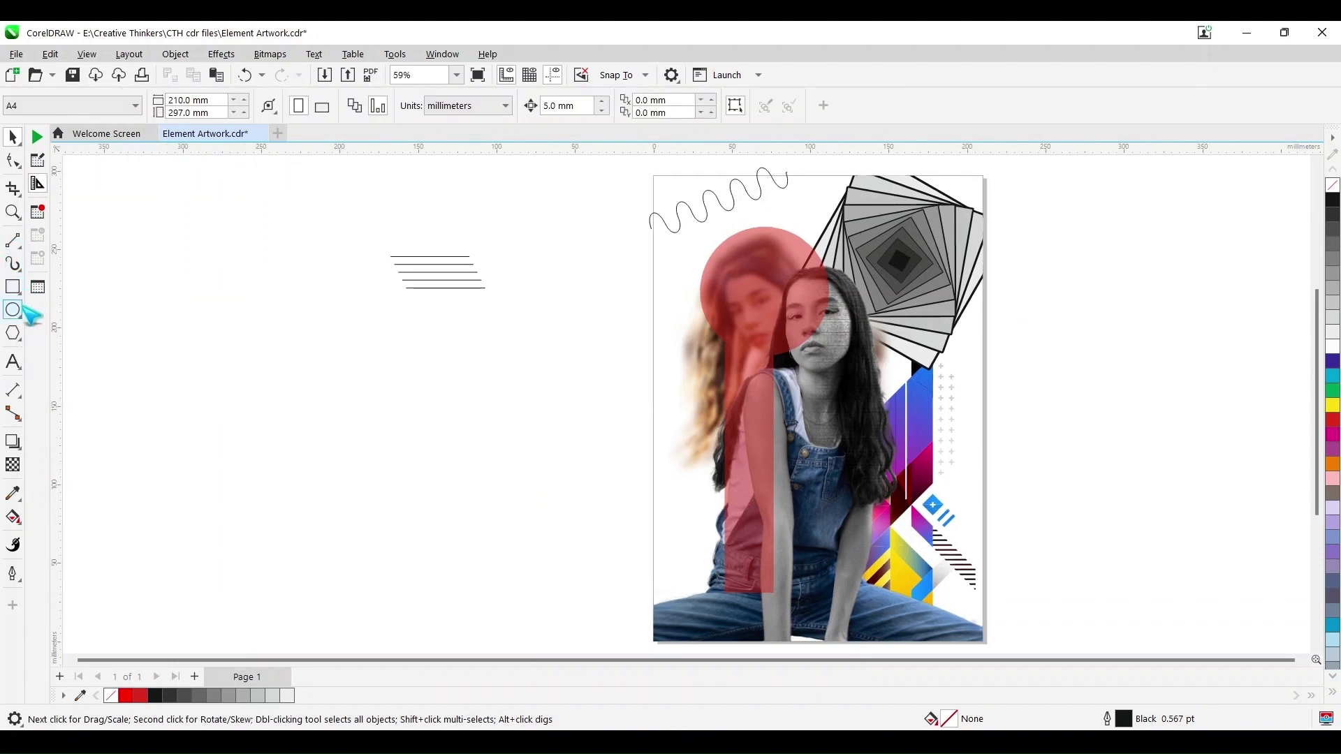
pyautogui.click(19, 318)
pyautogui.click(65, 335)
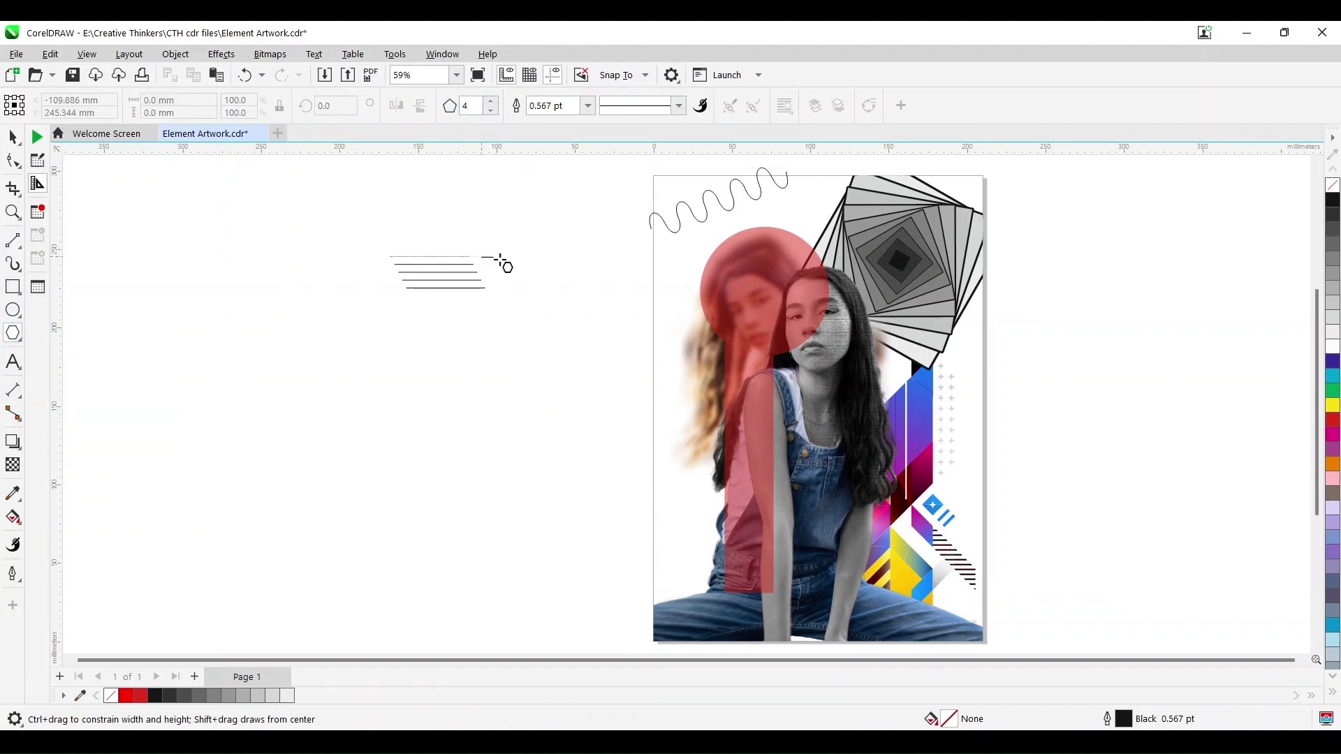
pyautogui.moveTo(517, 273); pyautogui.dragTo(563, 305)
pyautogui.click(12, 212)
pyautogui.moveTo(308, 222); pyautogui.dragTo(653, 333)
pyautogui.click(12, 136)
pyautogui.moveTo(804, 363); pyautogui.dragTo(811, 284)
pyautogui.moveTo(704, 327); pyautogui.dragTo(678, 390)
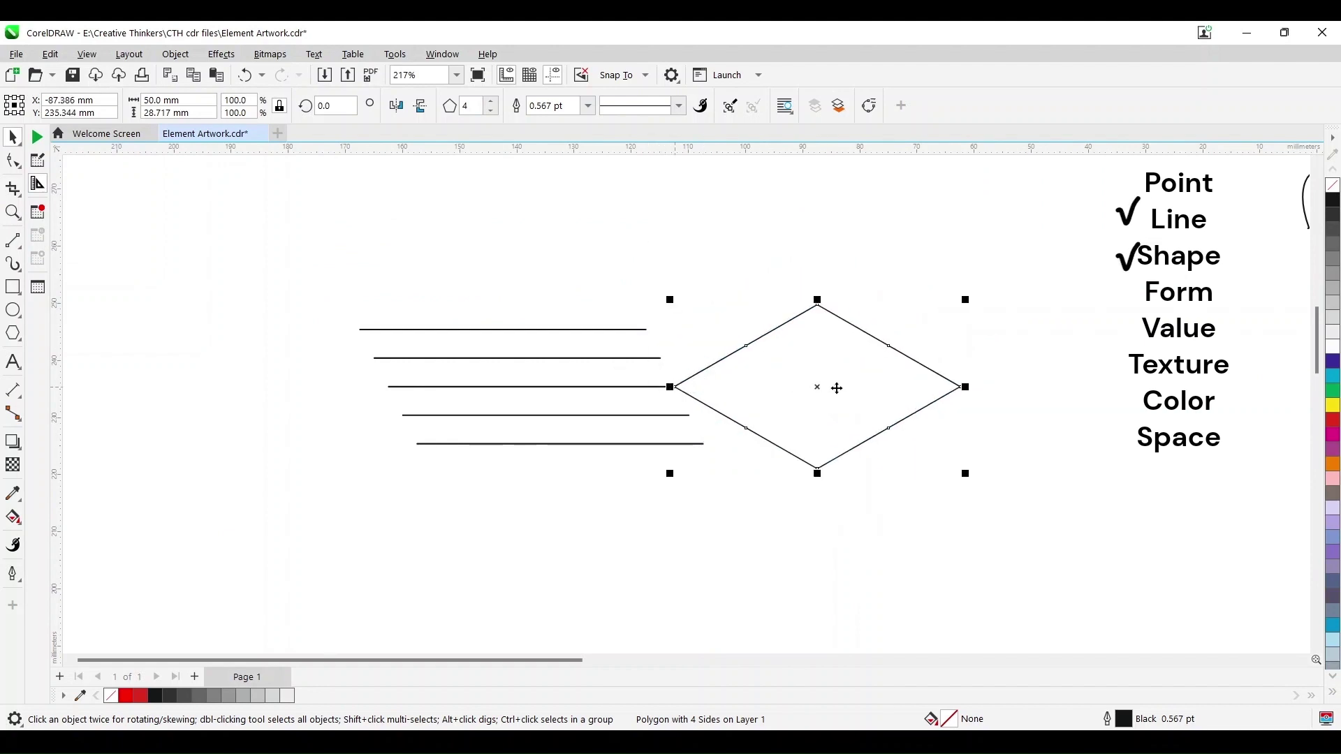
pyautogui.moveTo(838, 389); pyautogui.dragTo(892, 385)
# - Shift the second line 5 mm and the top line 7.5 mm to the right, aligning both with the fourth line
pyautogui.click(653, 359)
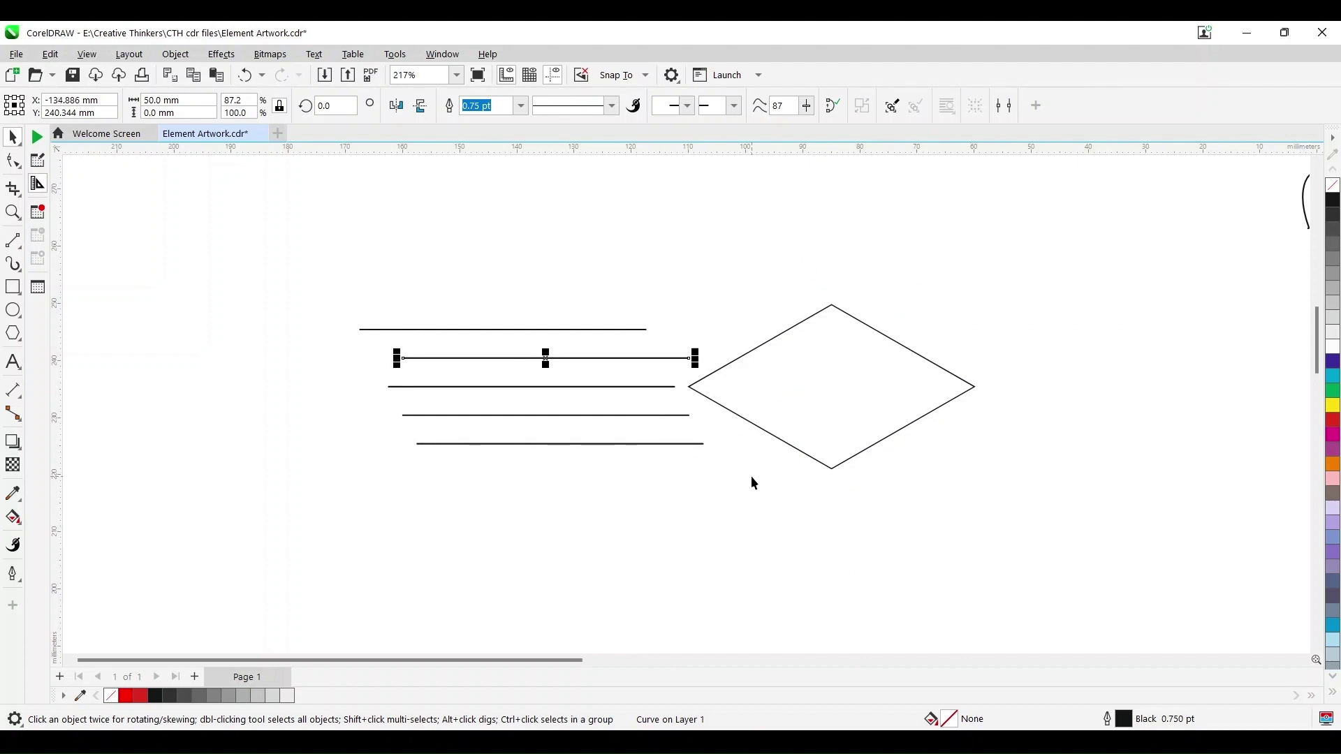
pyautogui.moveTo(601, 330); pyautogui.dragTo(630, 331)
pyautogui.press('Right')
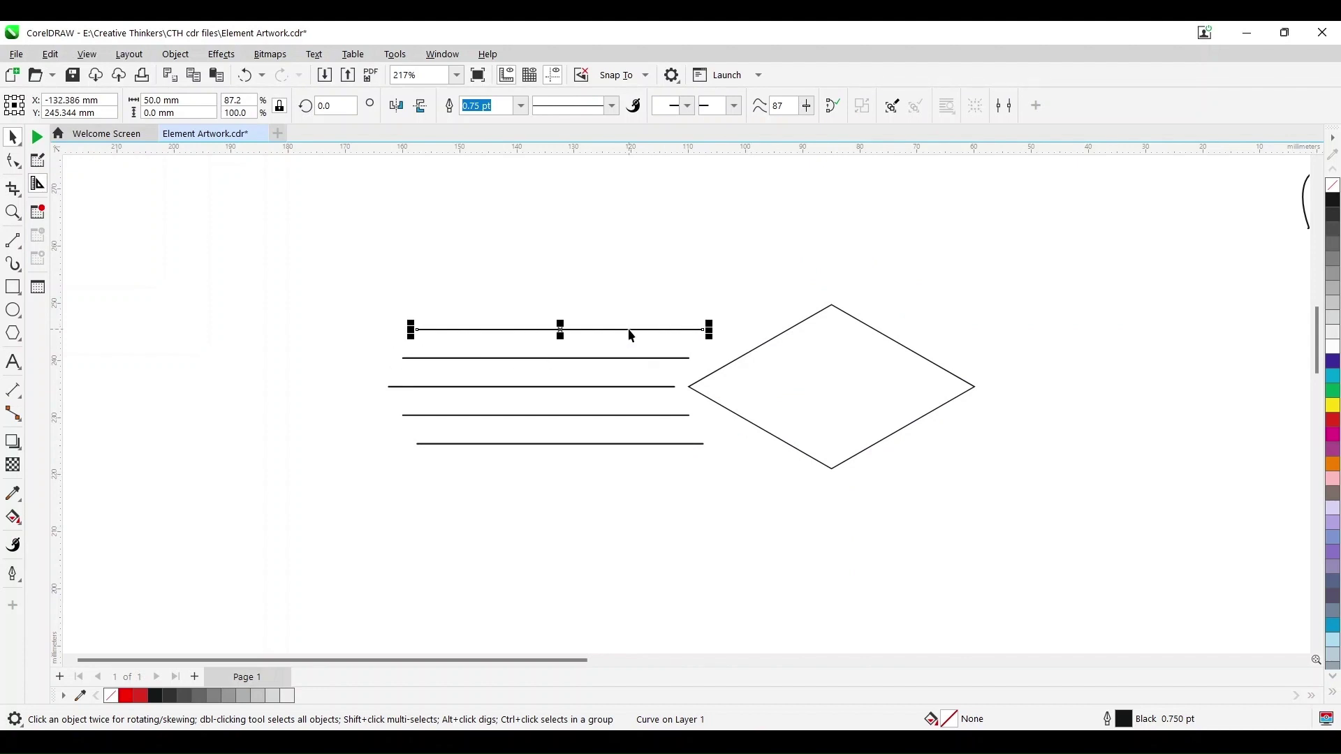
pyautogui.press('Left')
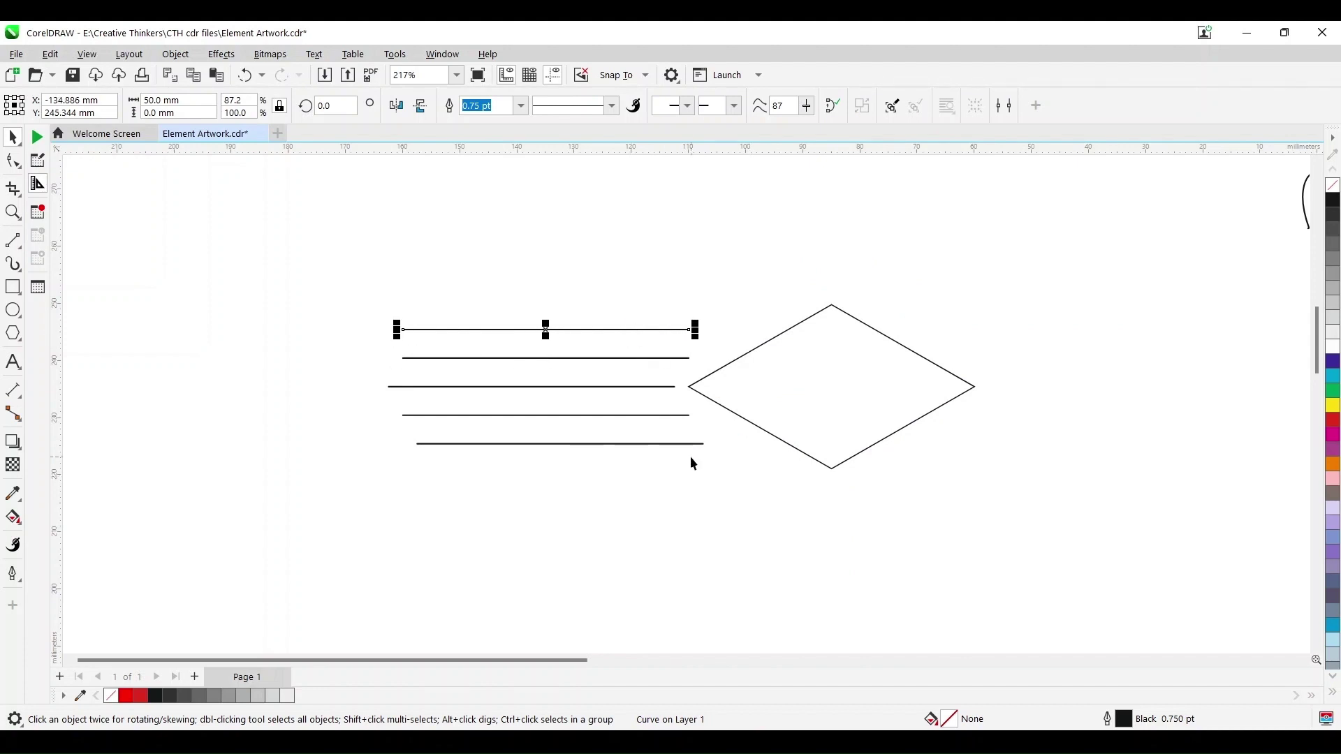
# - Align the top and bottom lines at their right ends and move them together to the diamond's sloping edges
pyautogui.keyDown('shift'); pyautogui.click(699, 446); pyautogui.keyUp('shift')
pyautogui.press('Right')
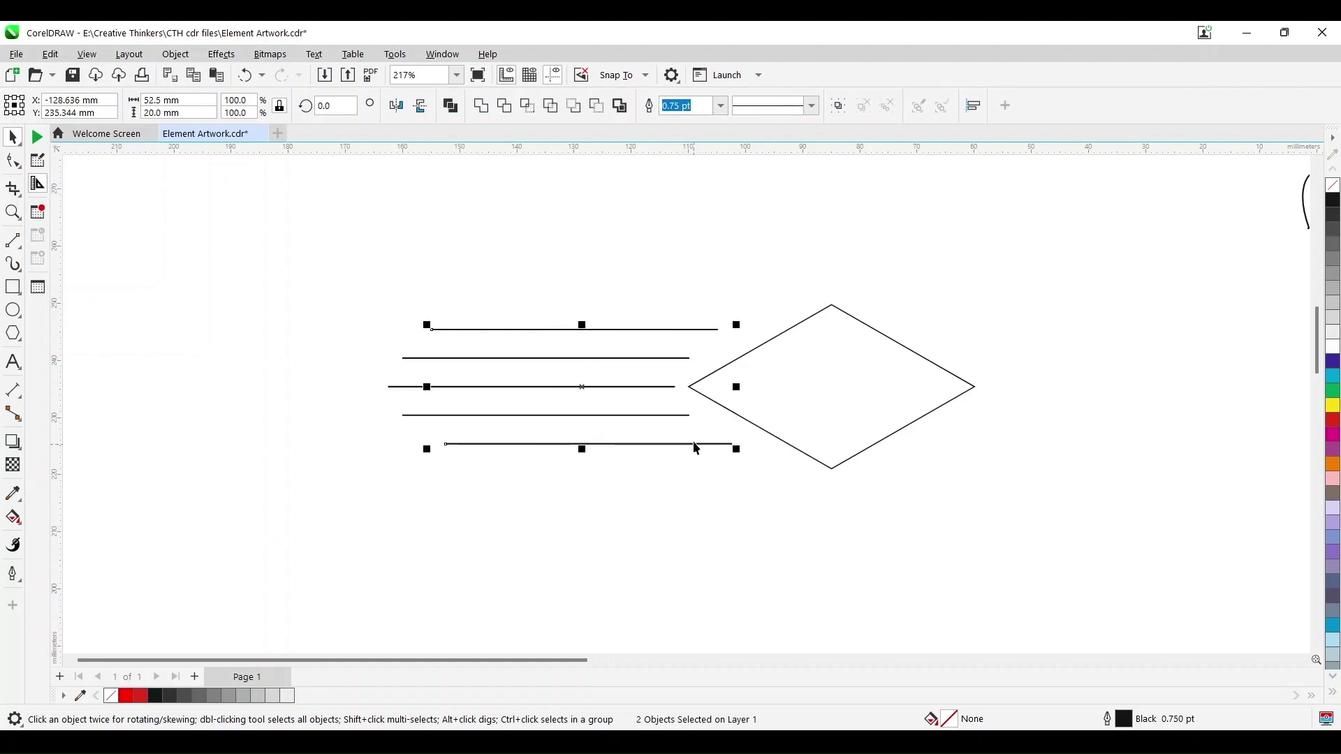
pyautogui.press('r')
pyautogui.press('Right')
pyautogui.press('Right')
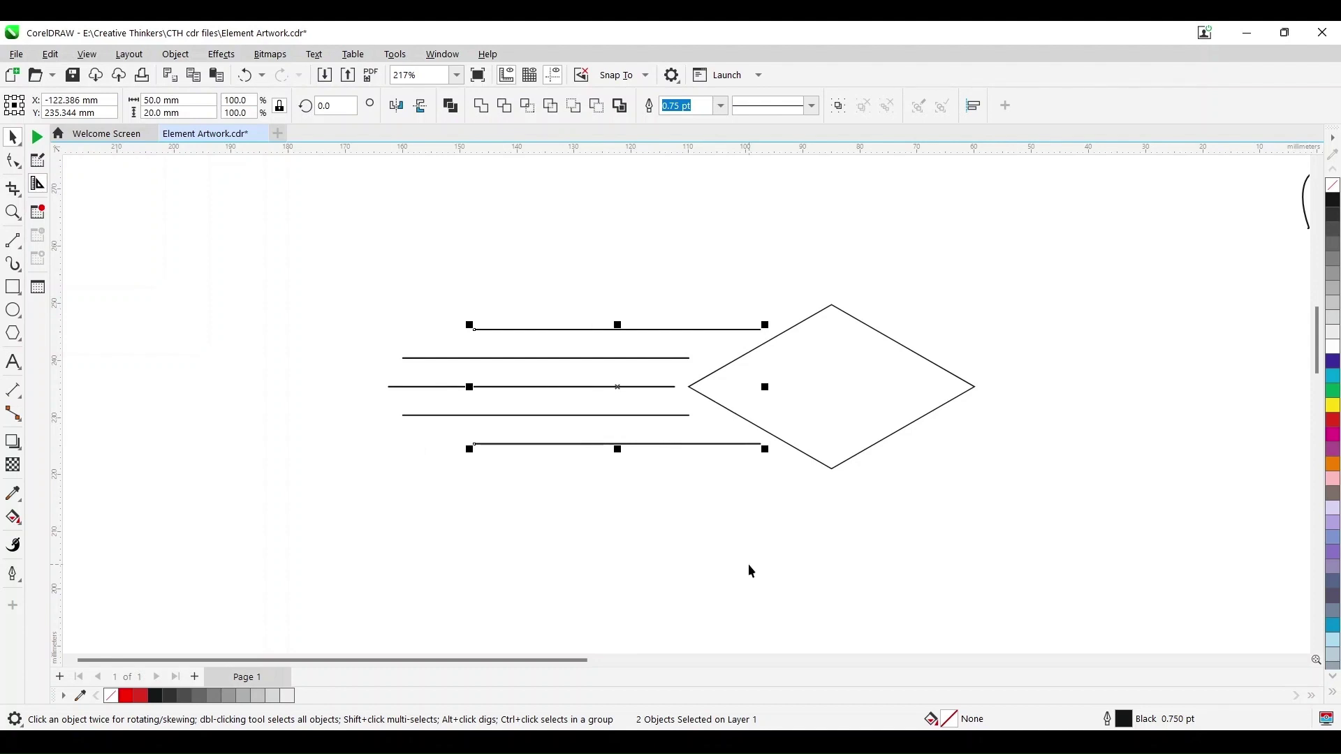
# - Move the second and fourth lines together 2.5 mm to the right, toward the diamond's edges
pyautogui.click(675, 416)
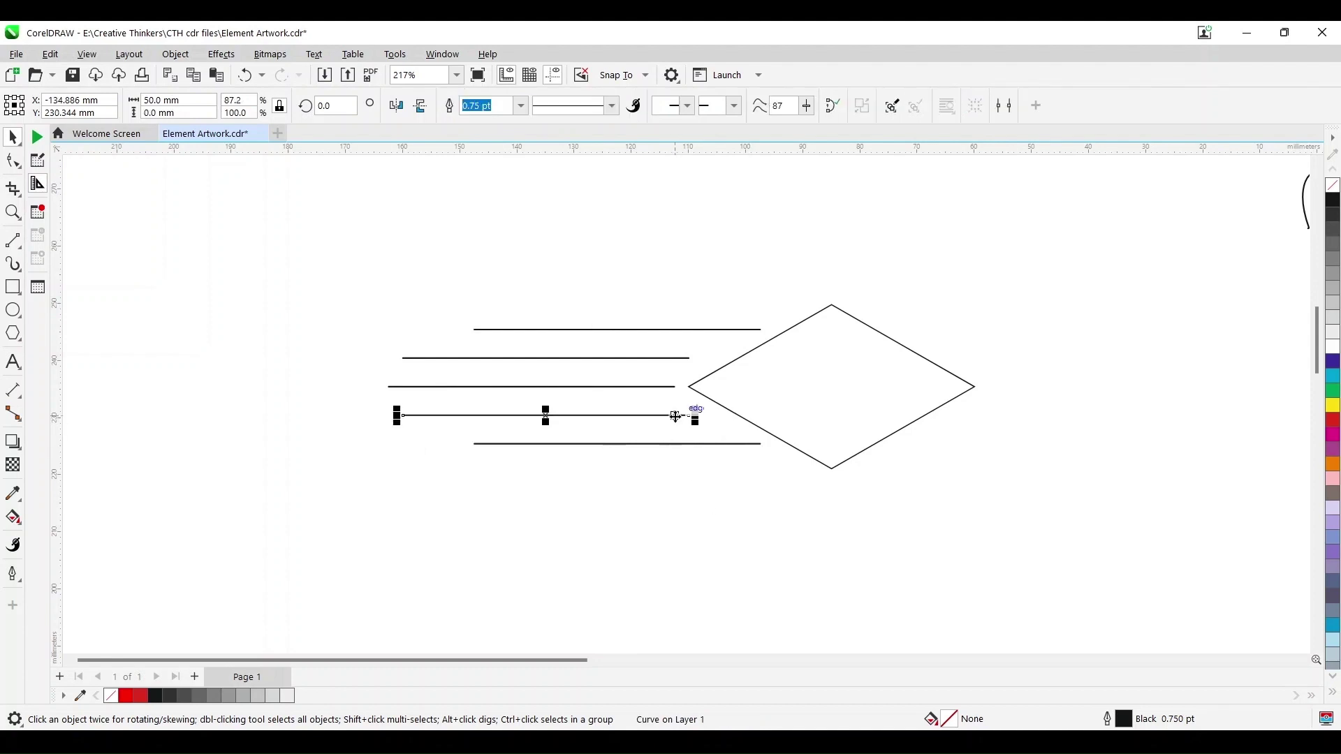
pyautogui.keyDown('shift'); pyautogui.click(658, 359); pyautogui.keyUp('shift')
pyautogui.press('Right')
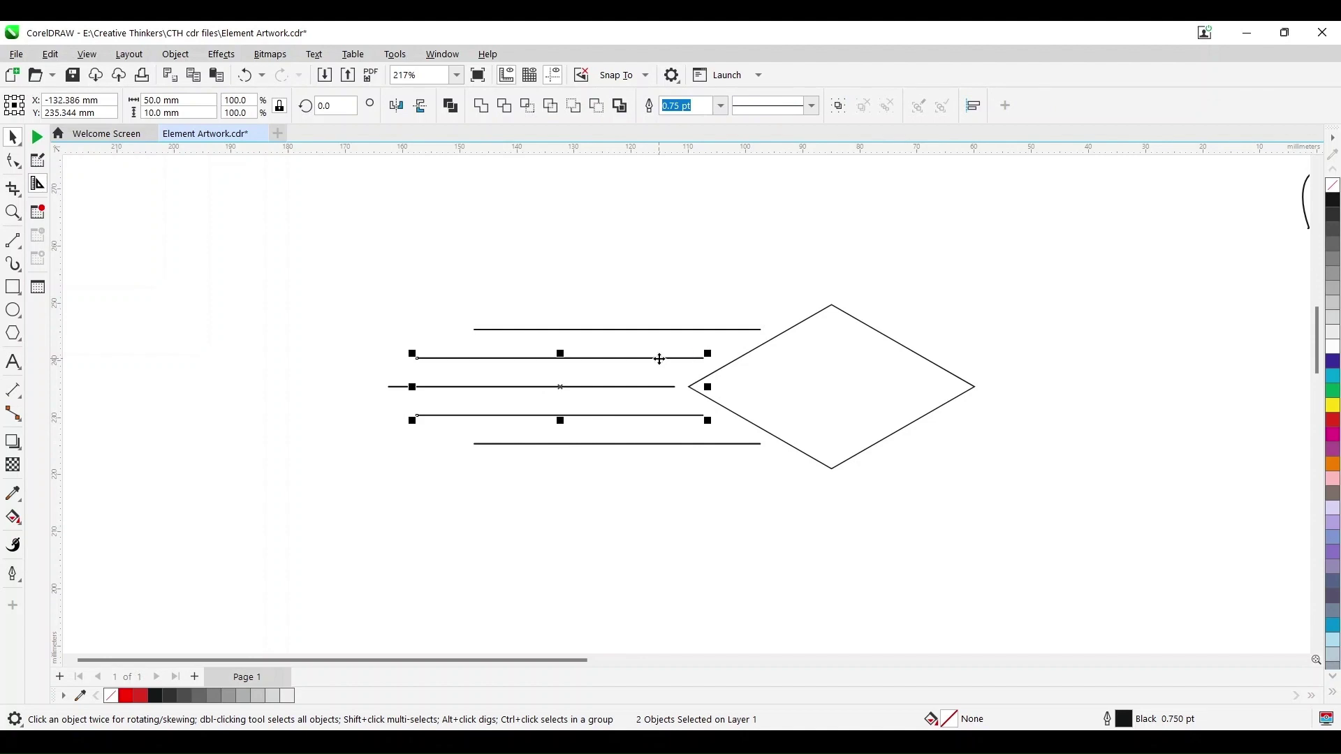
pyautogui.click(368, 282)
# - Fill the diamond with the light turquoise tint C55 M0 Y18 K0 of cyan and remove its outline
pyautogui.scroll(-2, 367, 283)
pyautogui.moveTo(258, 222); pyautogui.dragTo(712, 394)
pyautogui.scroll(-2, 710, 383)
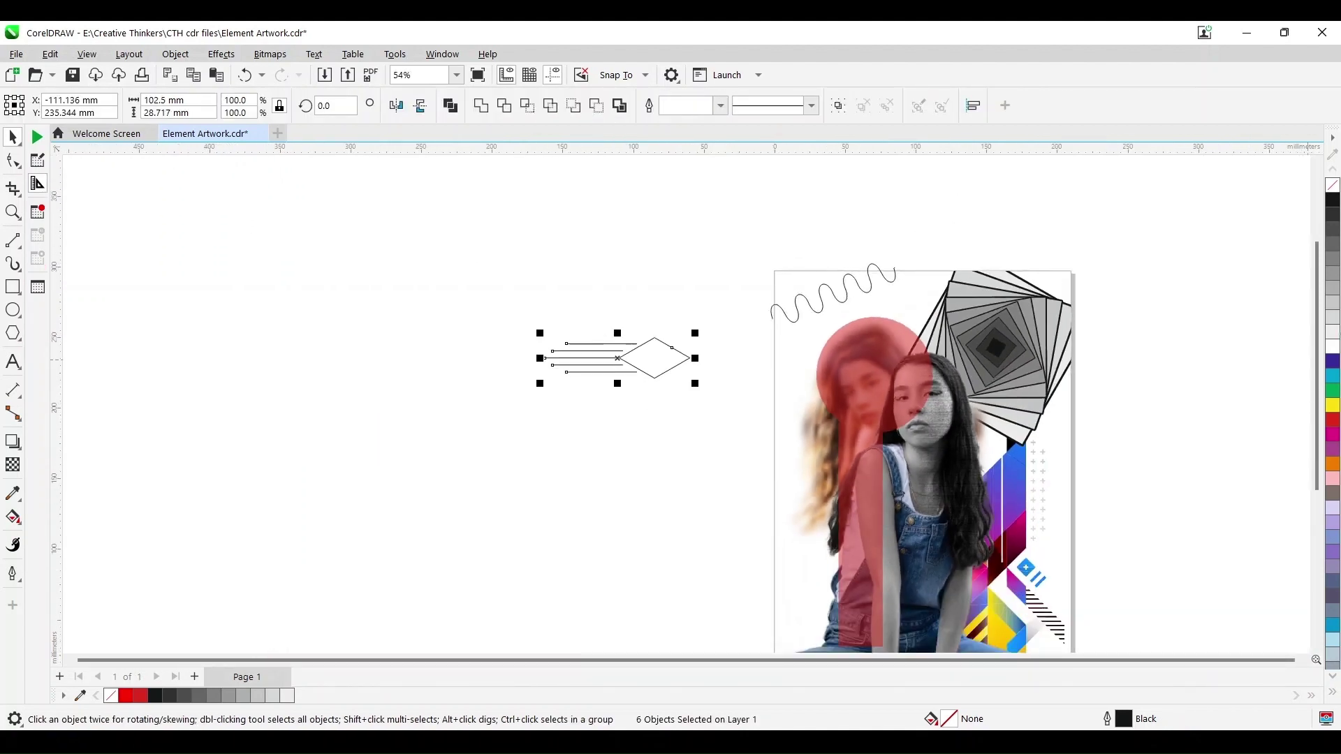
pyautogui.click(618, 409)
pyautogui.click(664, 359)
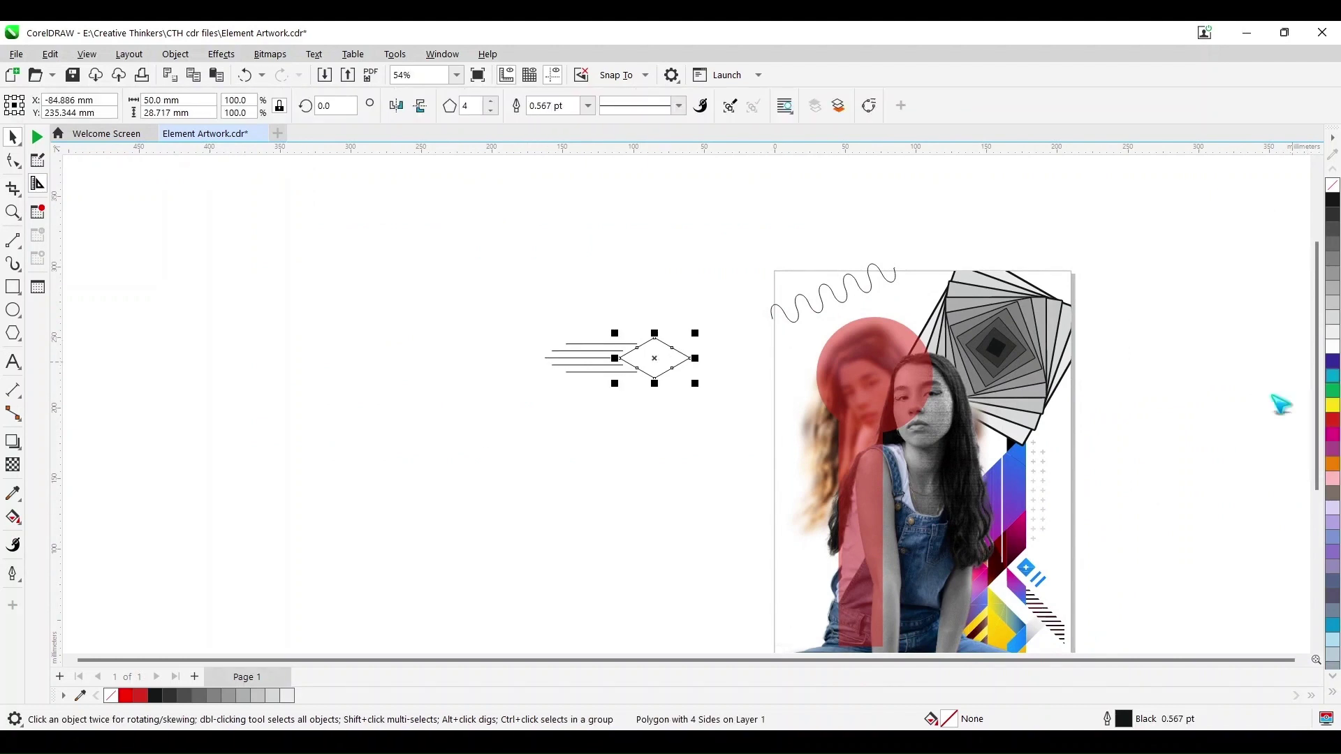
pyautogui.click(1333, 376)
pyautogui.rightClick(1333, 185)
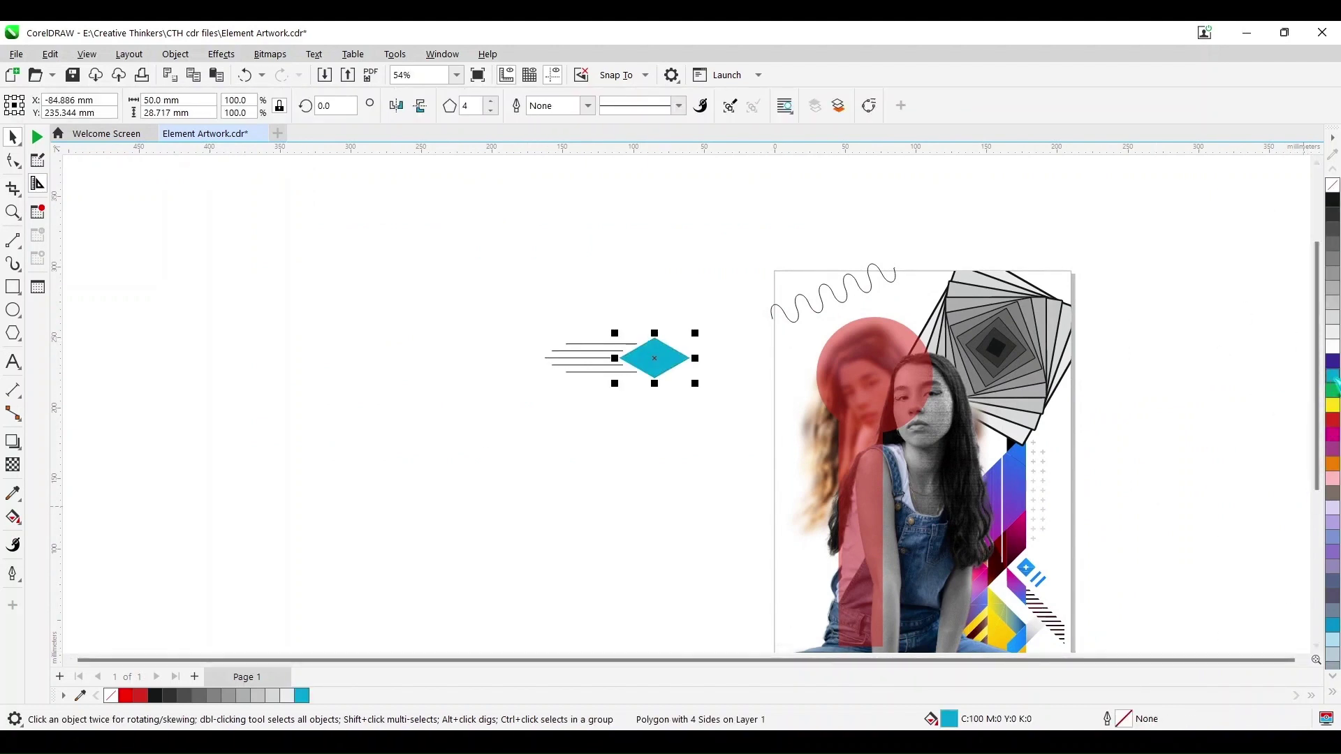
pyautogui.moveTo(1335, 381); pyautogui.dragTo(1277, 388)
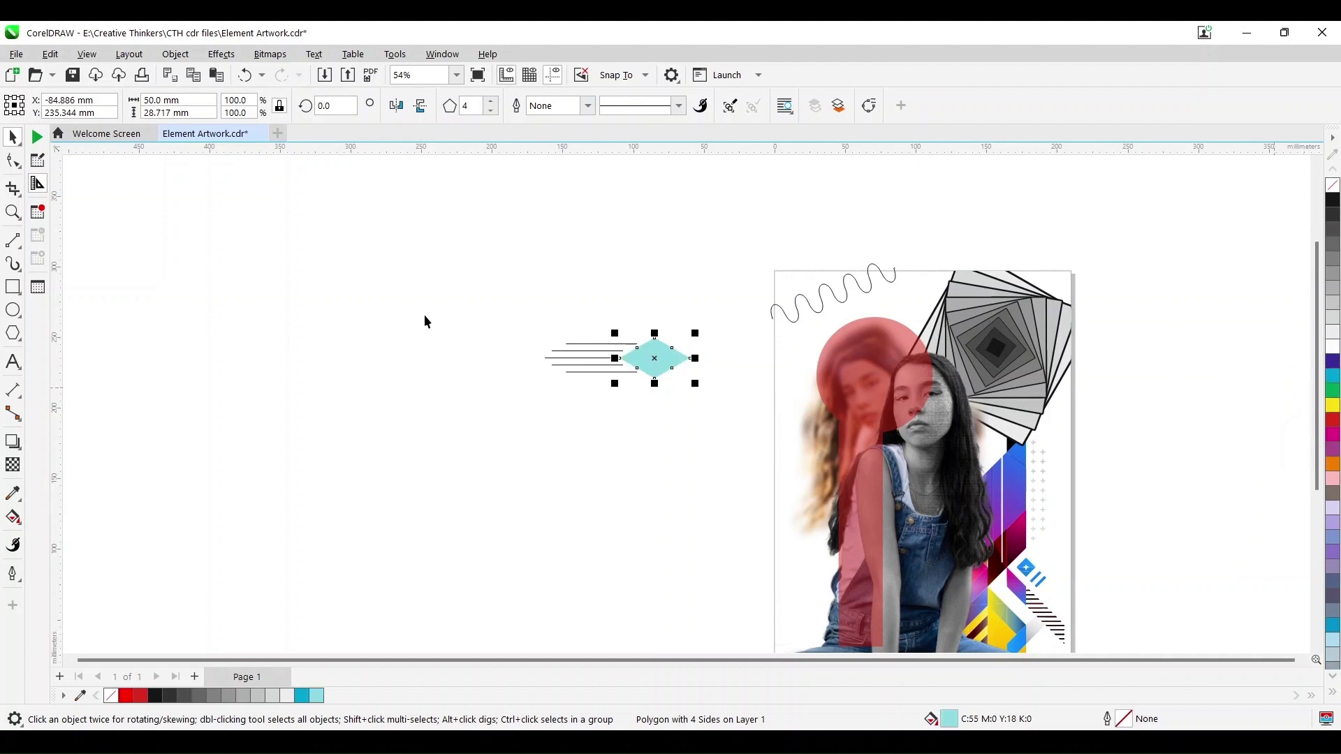
# - Move the five lines and diamond over the top of the red circle, below the wavy line, and scale them down proportionally
pyautogui.moveTo(425, 294); pyautogui.dragTo(714, 430)
pyautogui.moveTo(619, 369); pyautogui.dragTo(844, 350)
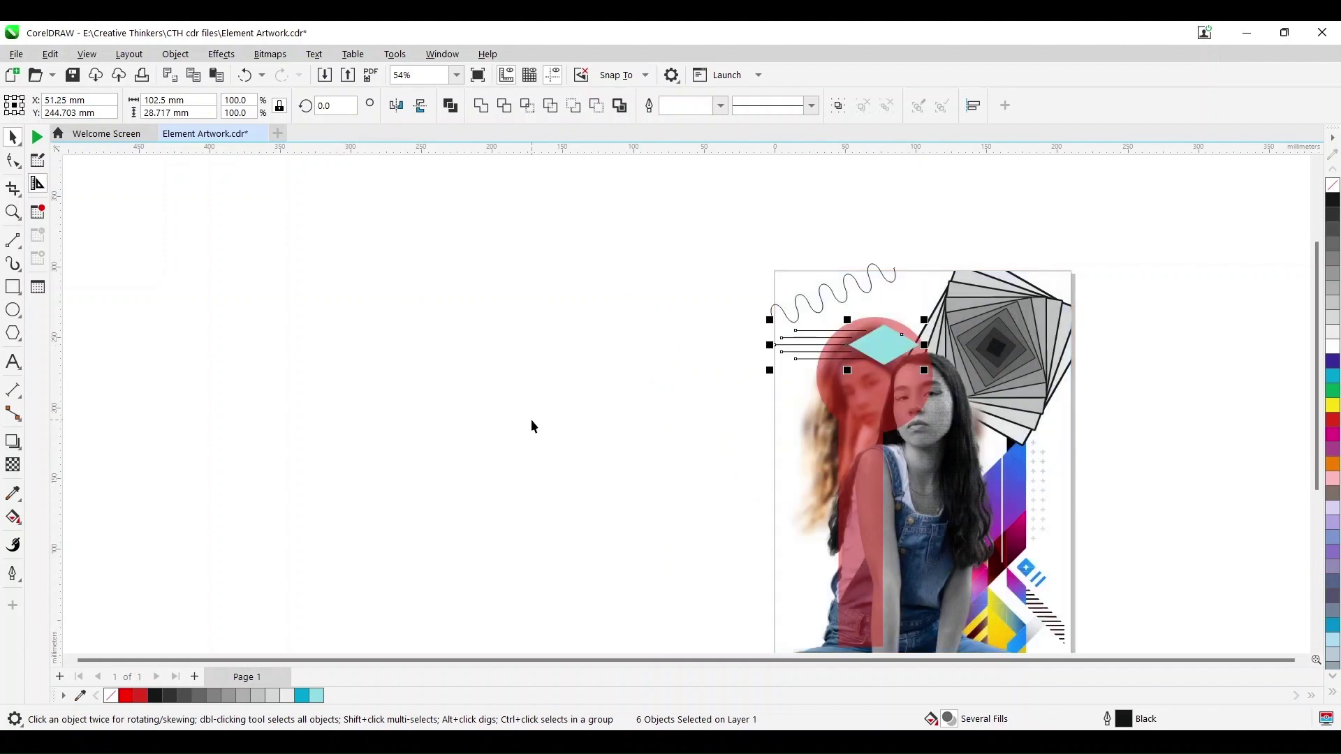
pyautogui.scroll(-2, 531, 419)
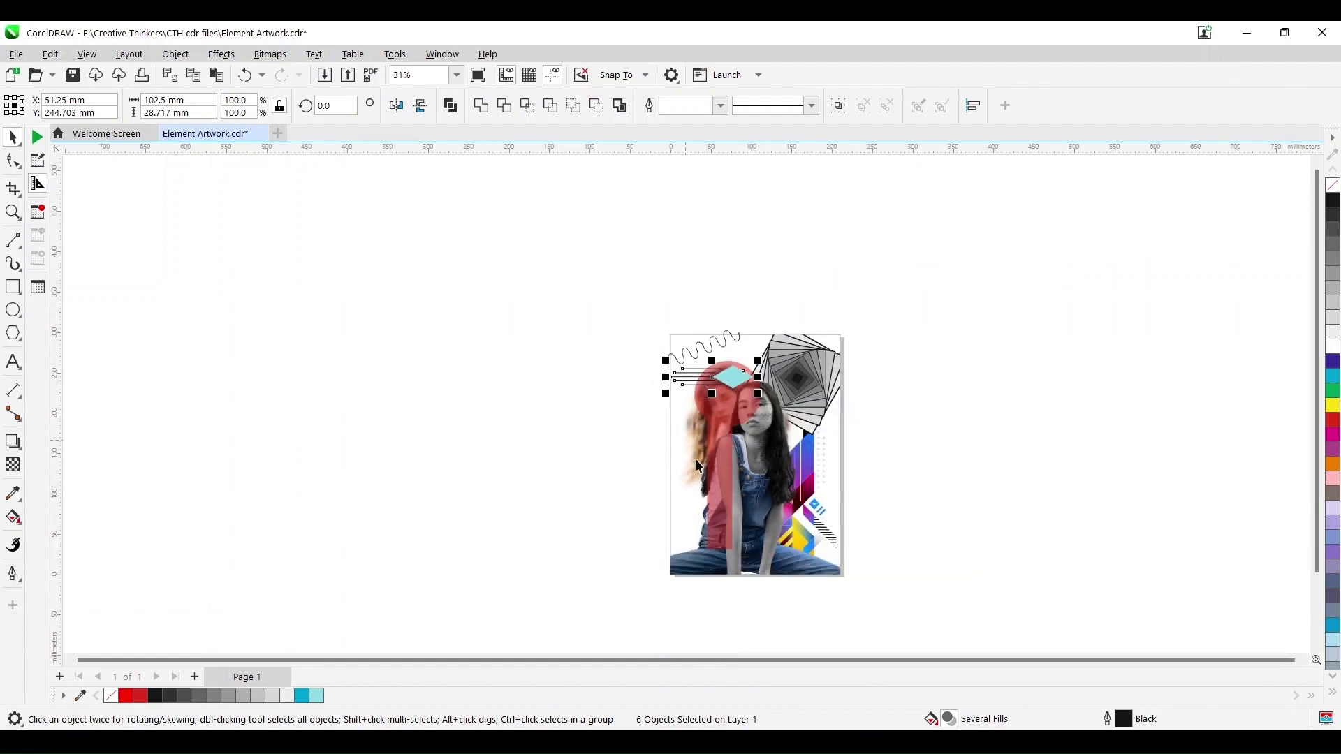
pyautogui.scroll(2, 714, 472)
pyautogui.moveTo(801, 316); pyautogui.dragTo(746, 297)
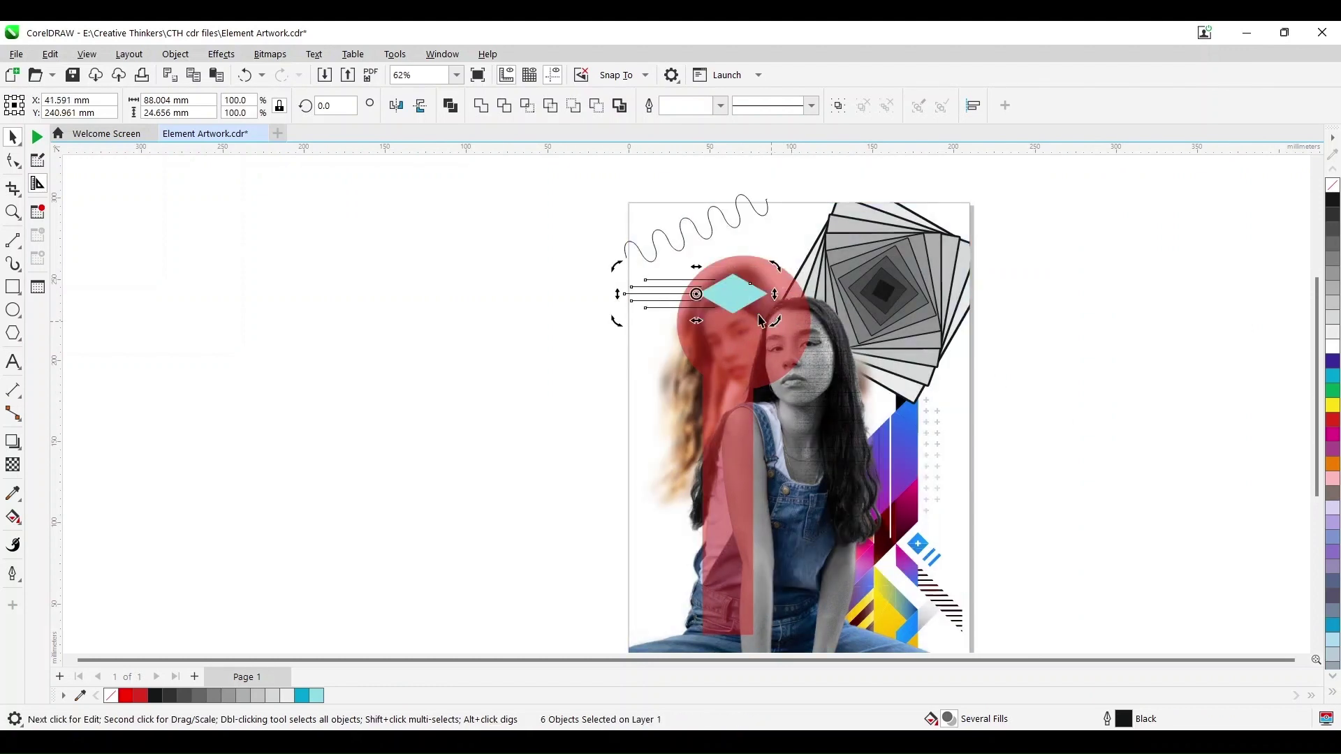
pyautogui.click(746, 303)
pyautogui.moveTo(775, 321); pyautogui.dragTo(748, 308)
pyautogui.moveTo(726, 296)
pyautogui.mouseDown()
pyautogui.moveTo(738, 289)
pyautogui.moveTo(717, 292)
pyautogui.mouseUp()
pyautogui.scroll(-2, 478, 358)
pyautogui.click(457, 393)
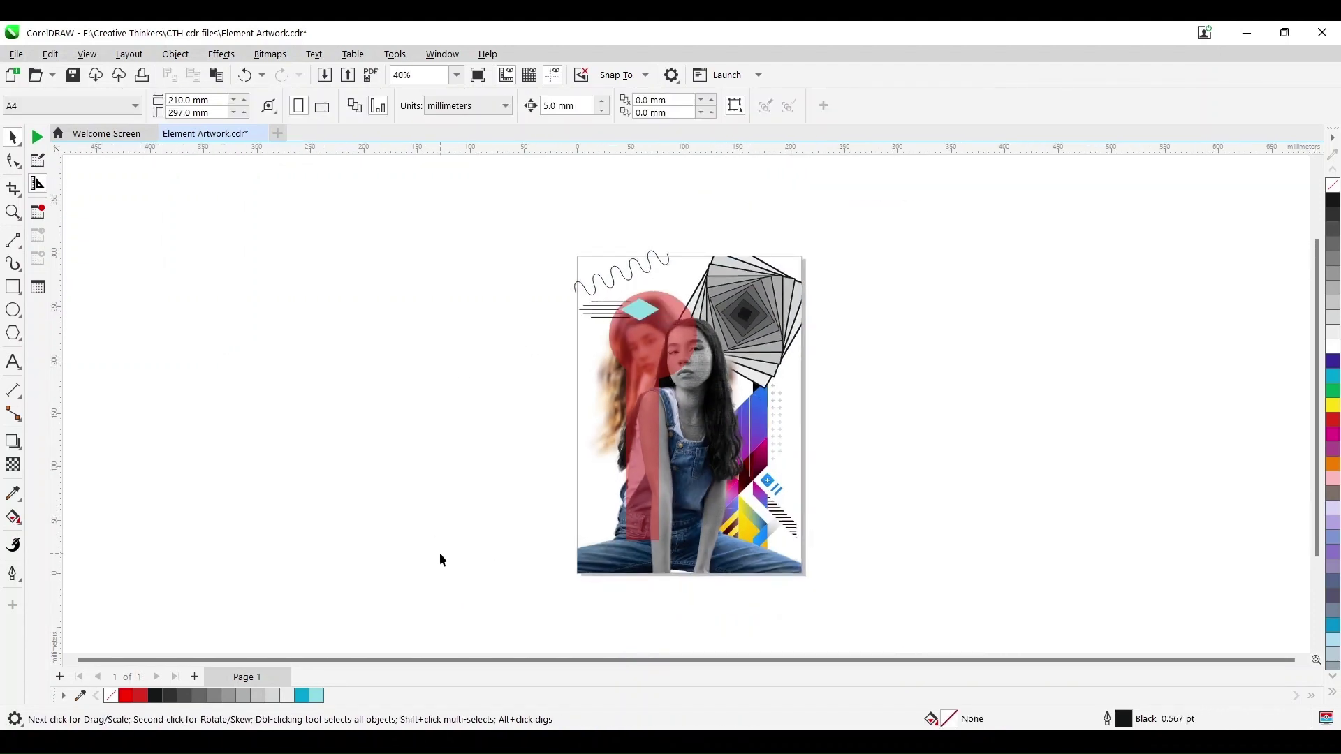
# - Draw a small circle left of the page, set it to 2 mm, and give it a black fill without outline
pyautogui.click(12, 311)
pyautogui.moveTo(330, 410); pyautogui.dragTo(335, 413)
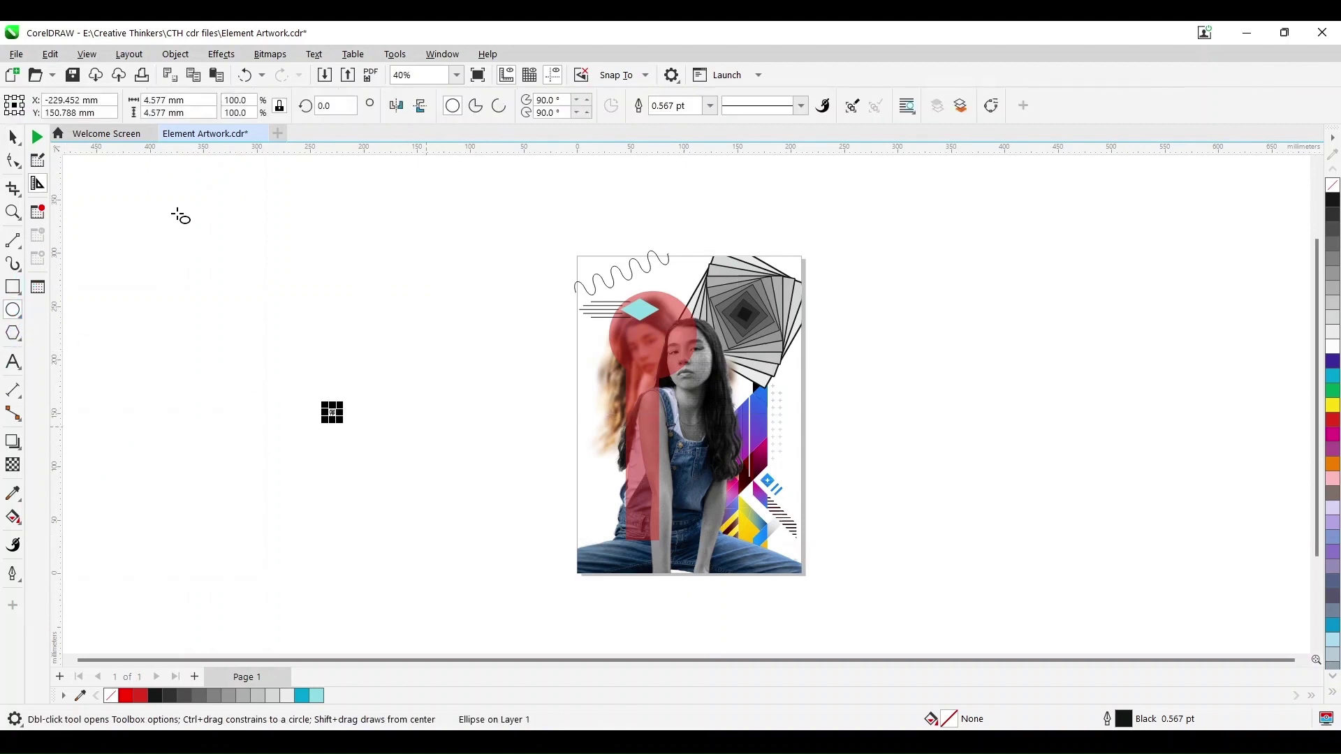
pyautogui.moveTo(198, 102); pyautogui.dragTo(121, 99)
pyautogui.write('2')
pyautogui.press('Return')
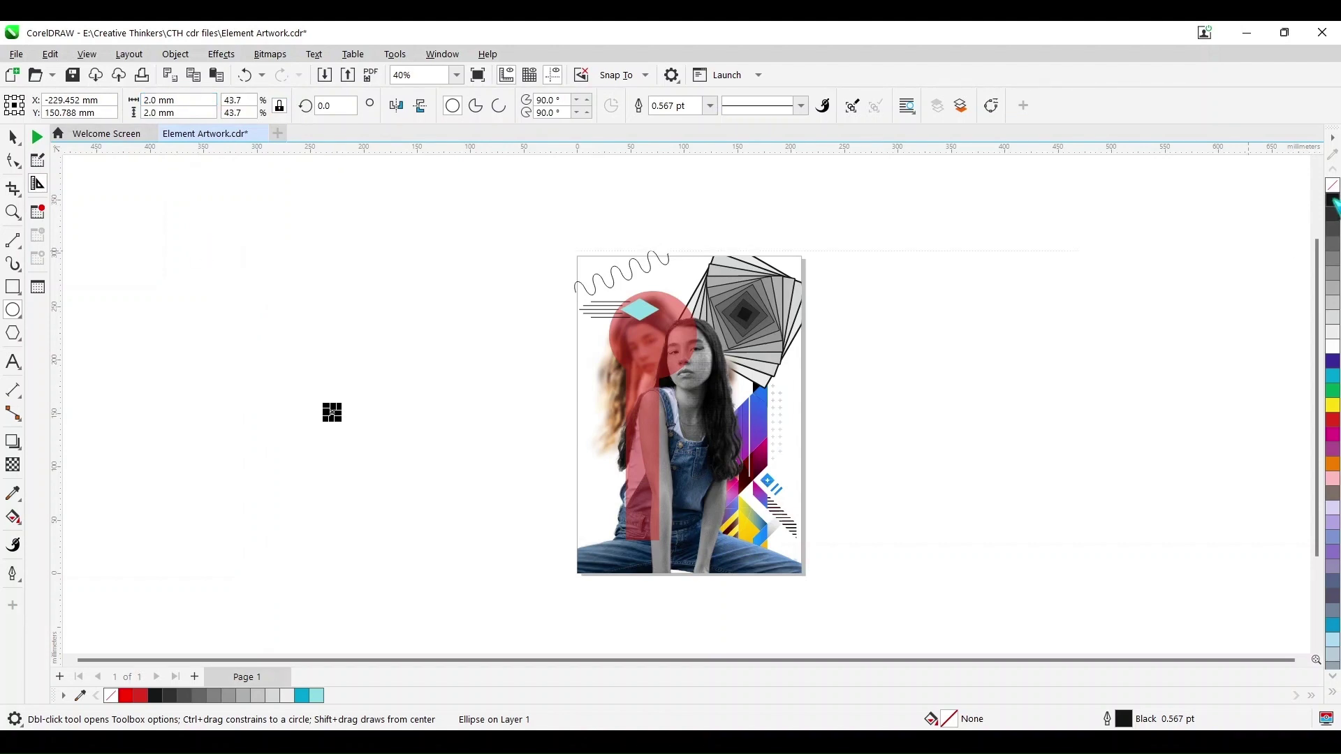
pyautogui.click(13, 136)
pyautogui.click(213, 304)
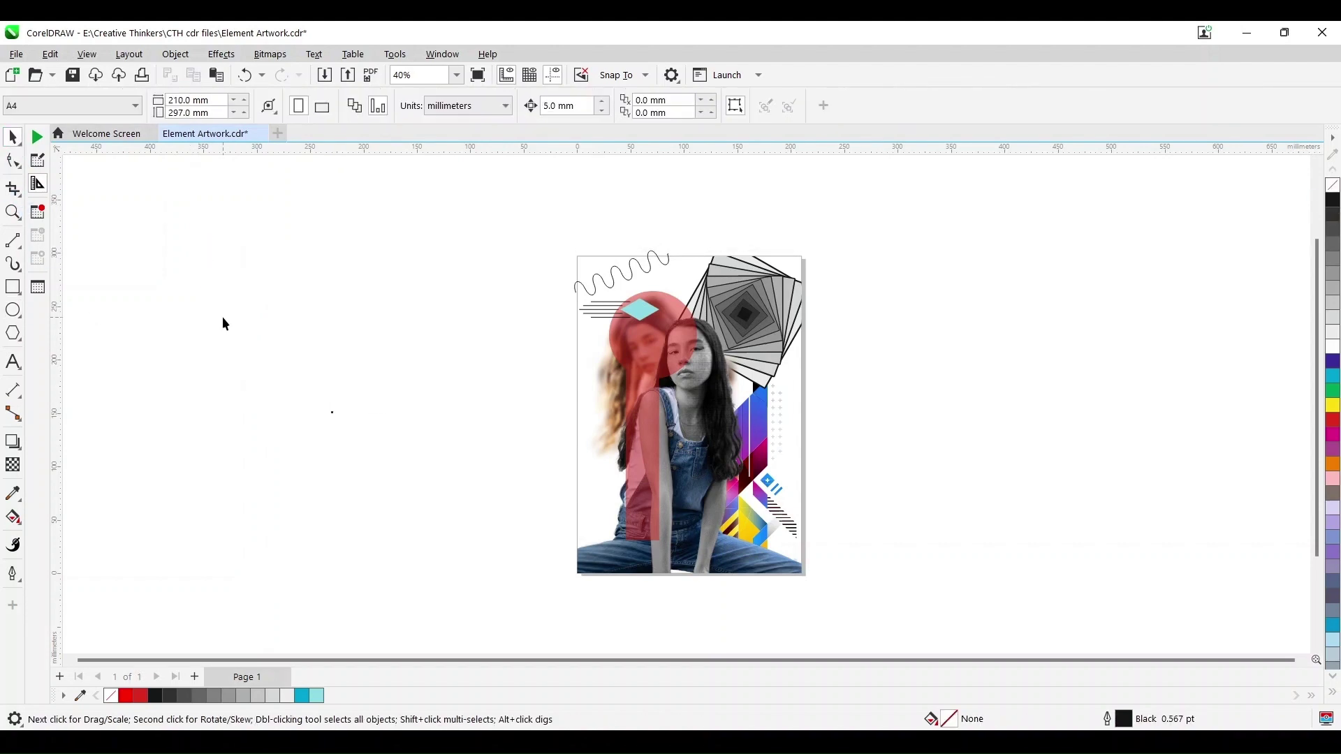
pyautogui.moveTo(514, 534); pyautogui.dragTo(514, 536)
pyautogui.click(496, 483)
# - Duplicate the 2 mm dot nine times at 5 mm spacing to form a horizontal row of ten dots
pyautogui.click(13, 212)
pyautogui.moveTo(229, 326); pyautogui.dragTo(565, 529)
pyautogui.press('space')
pyautogui.moveTo(374, 299); pyautogui.dragTo(676, 472)
pyautogui.hotkey('ctrl', 'd')
pyautogui.hotkey('ctrl', 'd')
pyautogui.hotkey('ctrl', 'd')
pyautogui.hotkey('ctrl', 'd')
pyautogui.hotkey('ctrl', 'd')
pyautogui.hotkey('ctrl', 'd')
pyautogui.hotkey('ctrl', 'd')
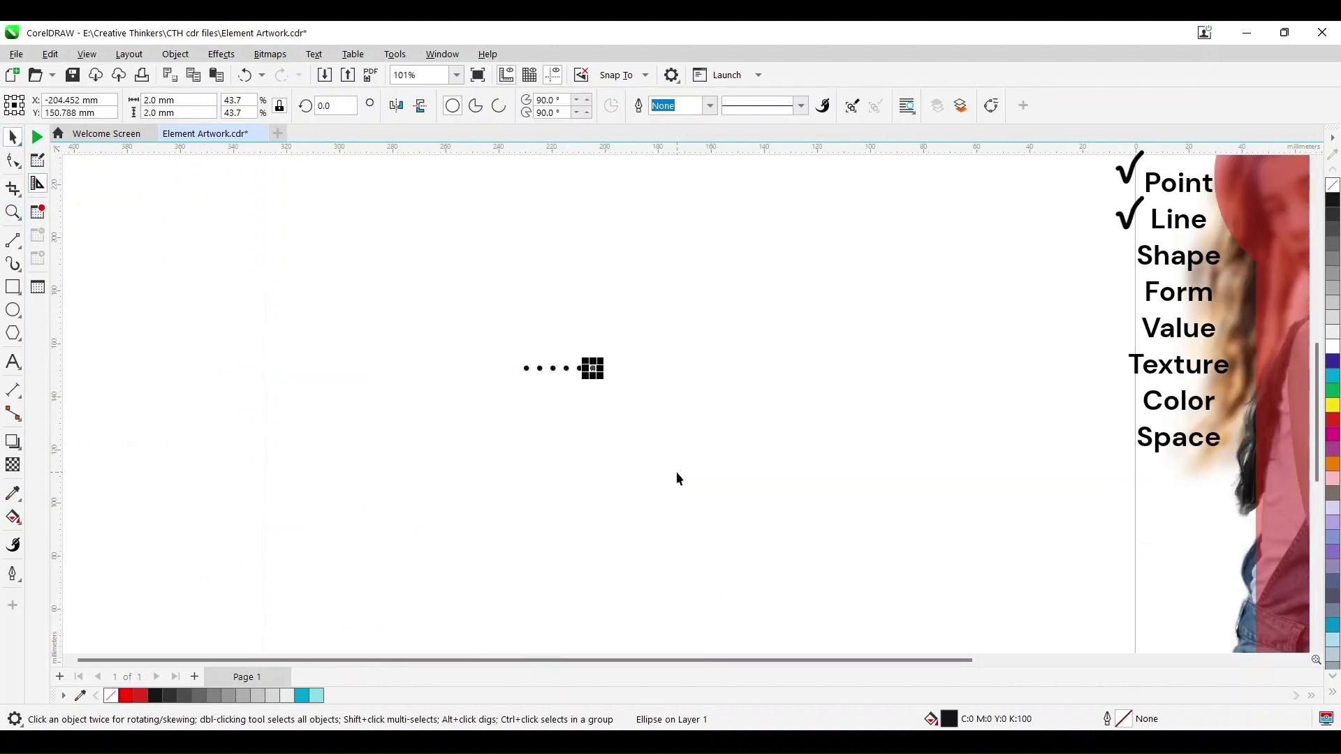
pyautogui.hotkey('ctrl', 'd')
pyautogui.hotkey('ctrl', 'd')
# - Duplicate the row of ten dots nine times downward at 5 mm spacing to form a ten-by-ten dot grid
pyautogui.moveTo(458, 335); pyautogui.dragTo(777, 418)
pyautogui.hotkey('ctrl', 'd')
pyautogui.hotkey('ctrl', 'd')
pyautogui.hotkey('ctrl', 'd')
pyautogui.hotkey('ctrl', 'd')
pyautogui.hotkey('ctrl', 'd')
pyautogui.hotkey('ctrl', 'd')
pyautogui.hotkey('ctrl', 'd')
pyautogui.hotkey('ctrl', 'd')
pyautogui.hotkey('ctrl', 'd')
# - Enlarge the dot grid to about 65.6 mm square and place it in the page's lower-left corner
pyautogui.moveTo(416, 311); pyautogui.dragTo(827, 569)
pyautogui.press('F4')
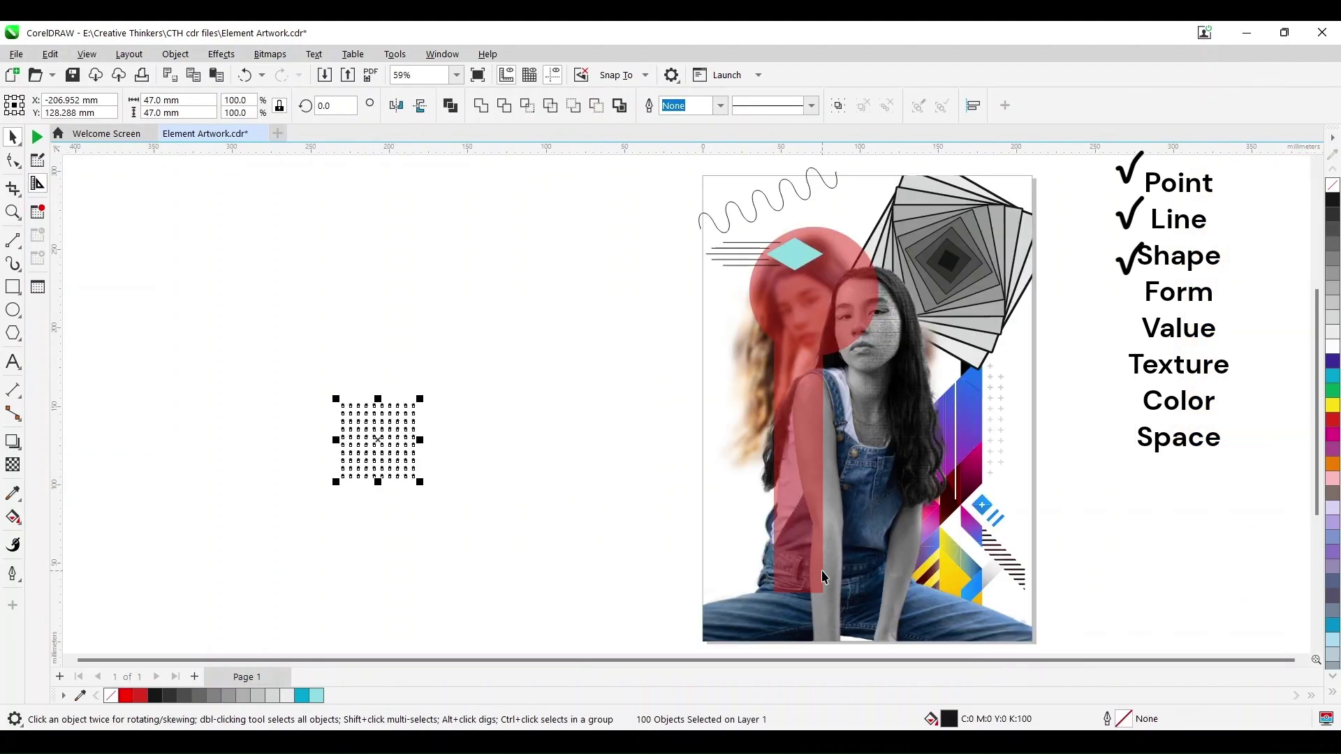
pyautogui.moveTo(381, 445); pyautogui.dragTo(747, 518)
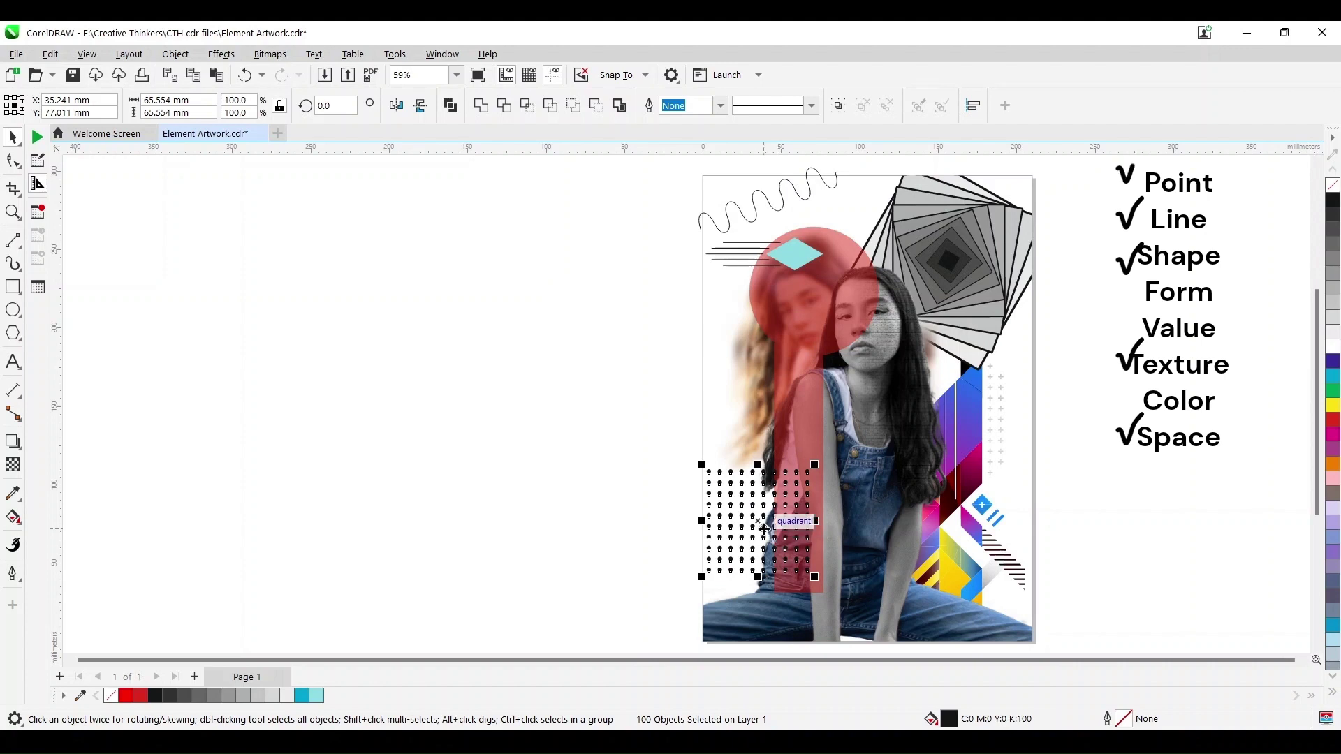
pyautogui.moveTo(780, 540); pyautogui.dragTo(748, 539)
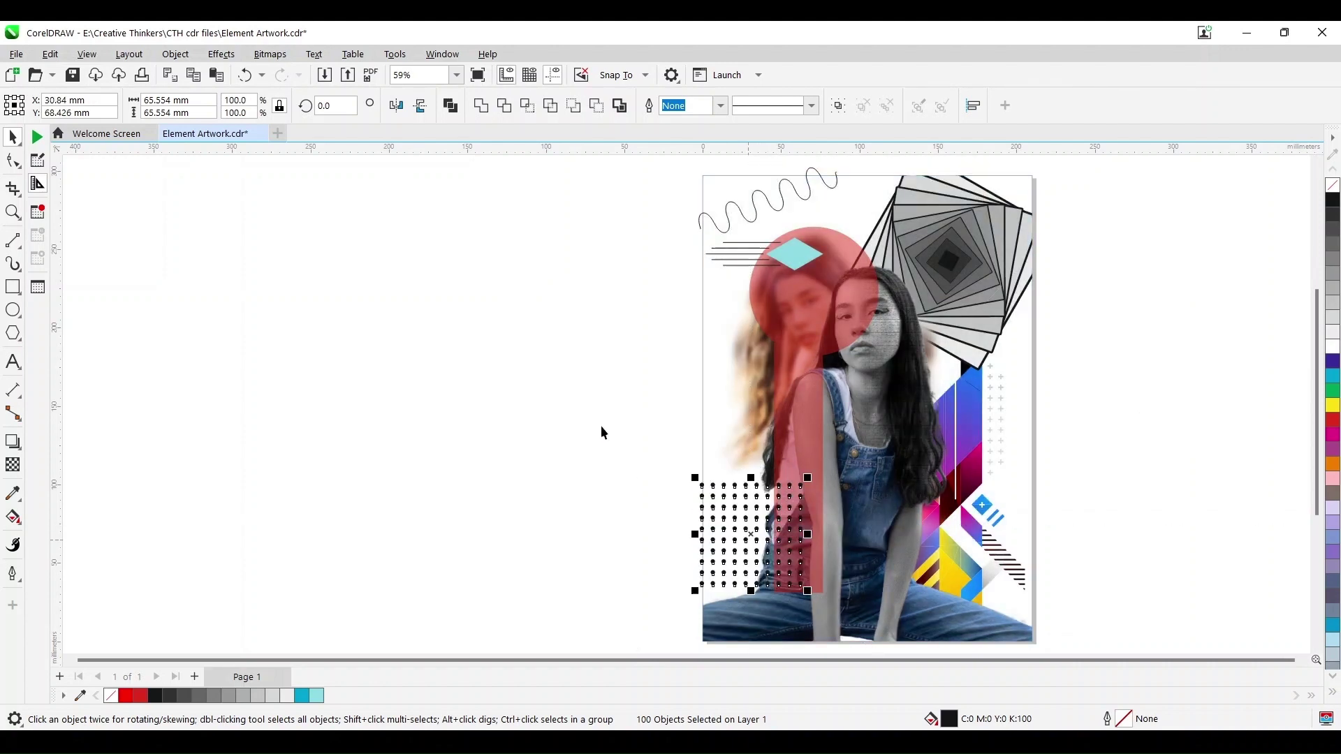
pyautogui.moveTo(763, 537); pyautogui.dragTo(761, 587)
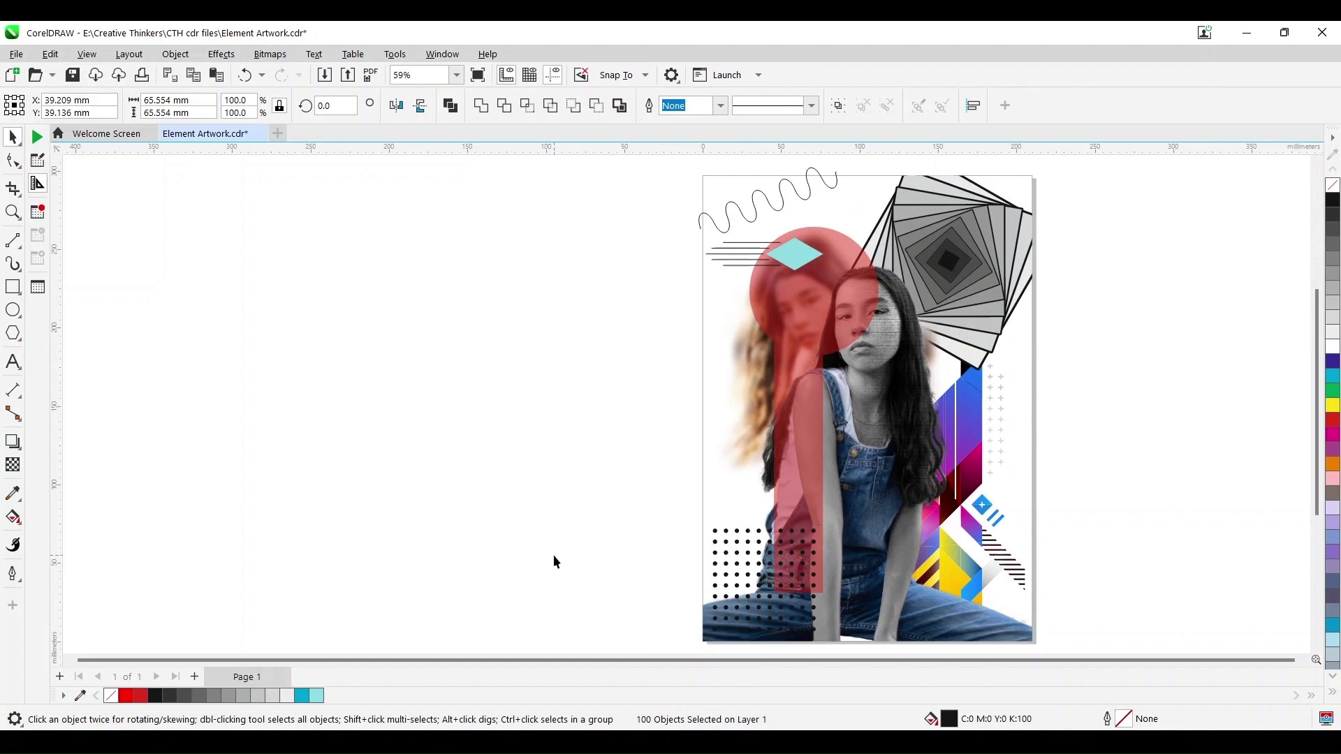
# - Group the dots and PowerClip the dot group, wavy line, straight lines and diamond inside the page-sized frame
pyautogui.moveTo(564, 509); pyautogui.dragTo(835, 623)
pyautogui.hscroll(3, 648, 550)
pyautogui.click(805, 458)
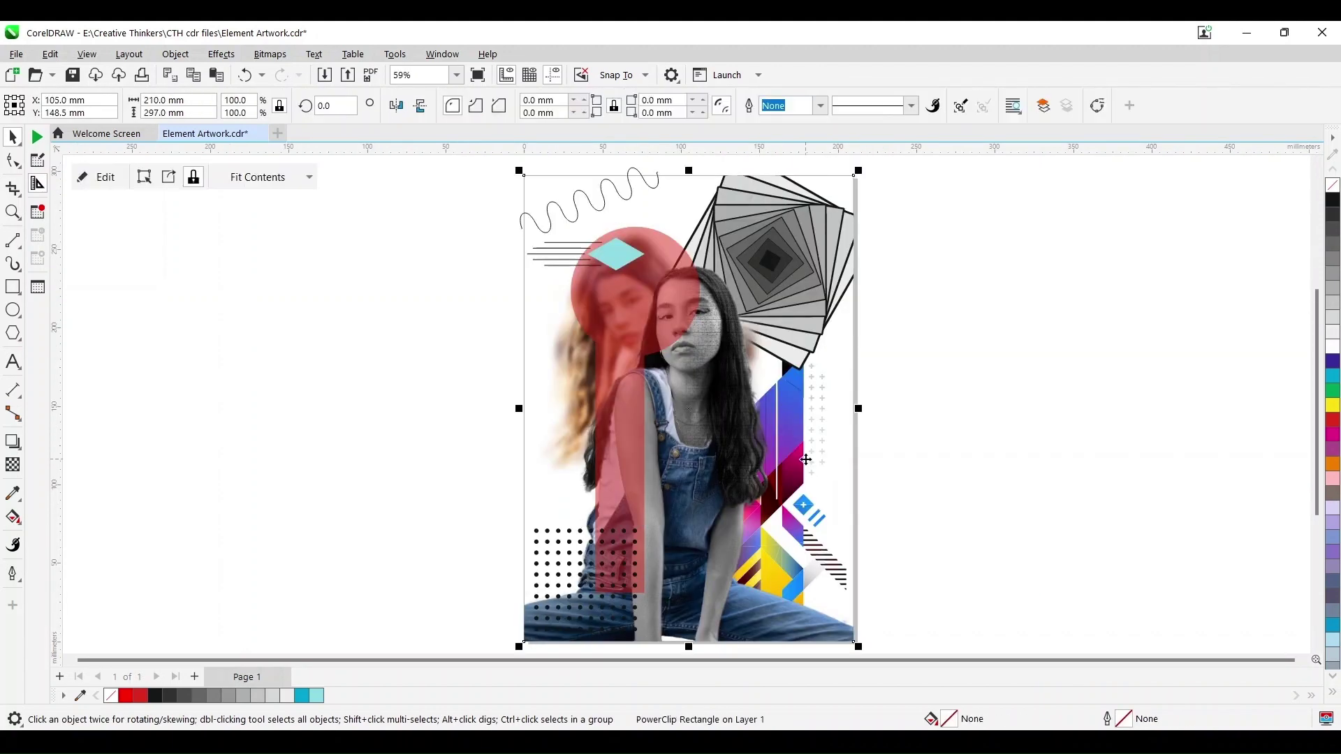
pyautogui.click(470, 273)
pyautogui.moveTo(464, 165); pyautogui.dragTo(725, 313)
pyautogui.moveTo(405, 440); pyautogui.dragTo(652, 655)
pyautogui.click(175, 54)
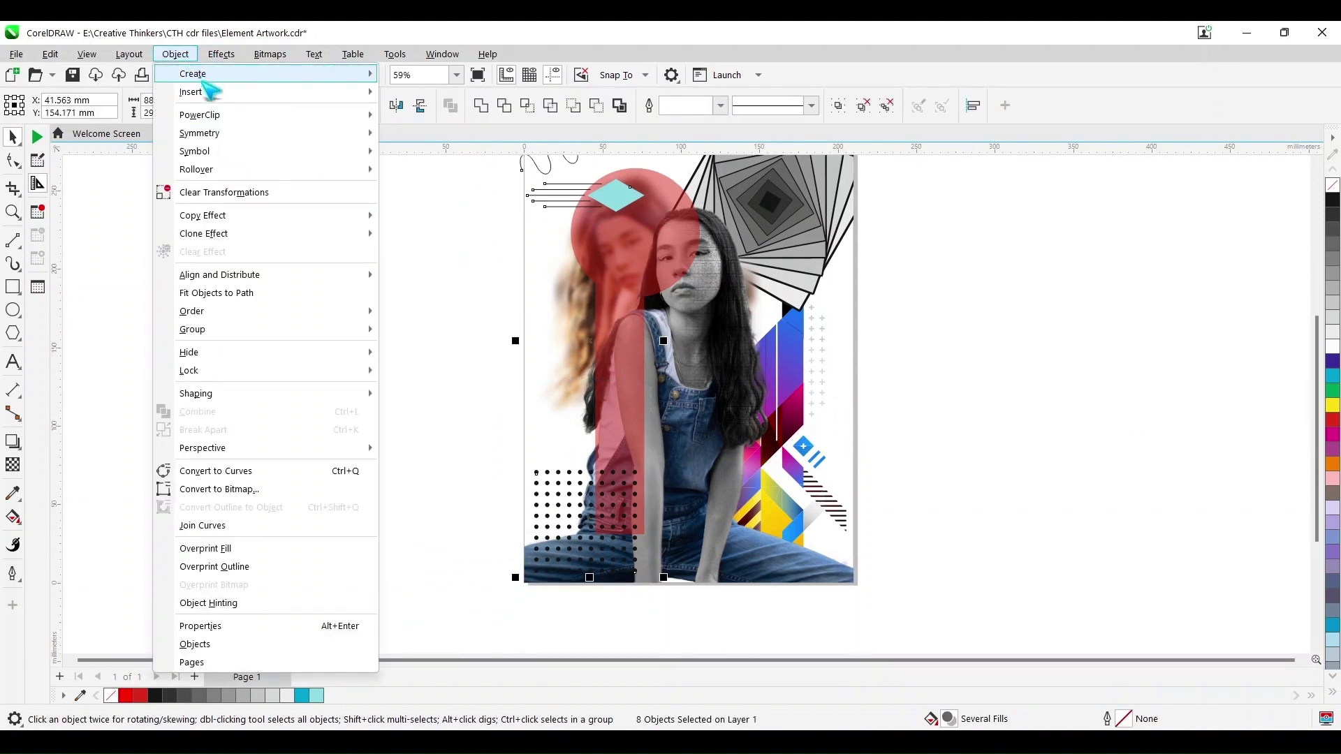
pyautogui.moveTo(294, 114)
pyautogui.click(440, 117)
pyautogui.click(521, 314)
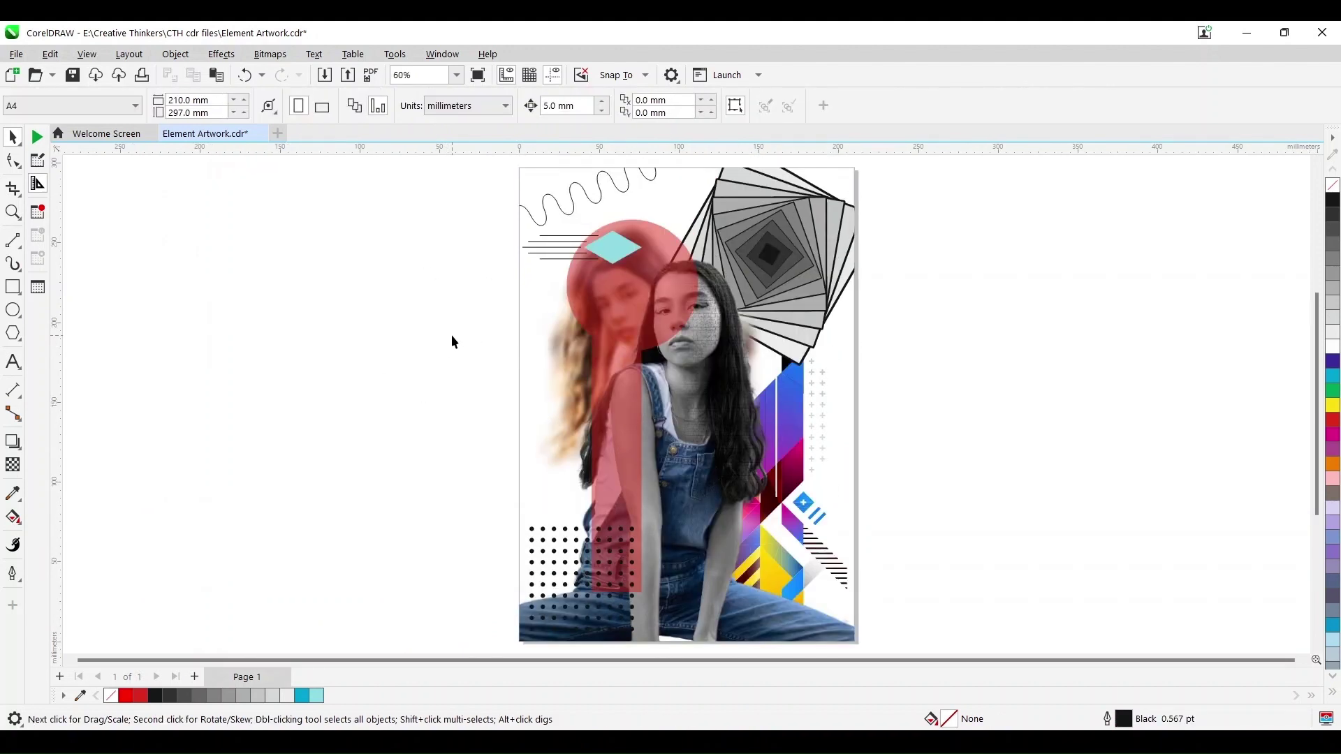